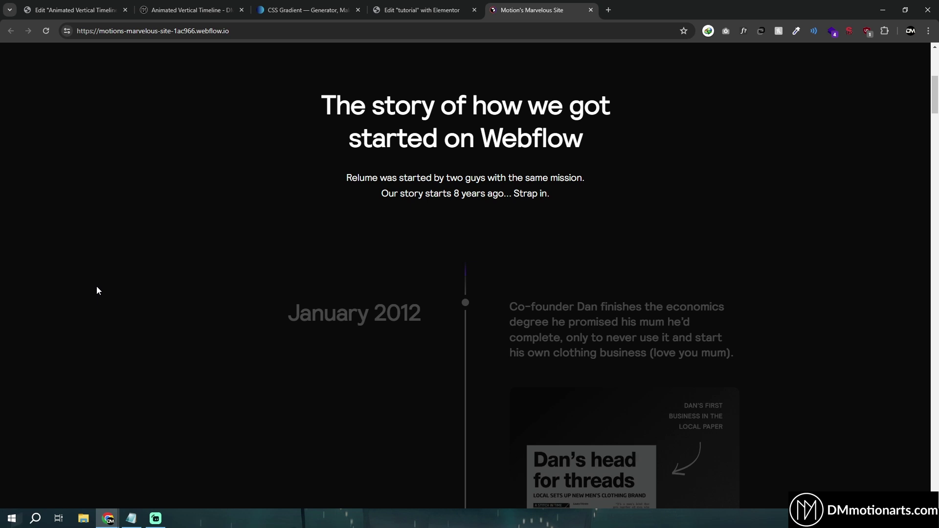
Examine the scroll-driven vertical timeline on the Webflow reference site from January 2012 to November 2019
scroll(120, 237, down, 6)
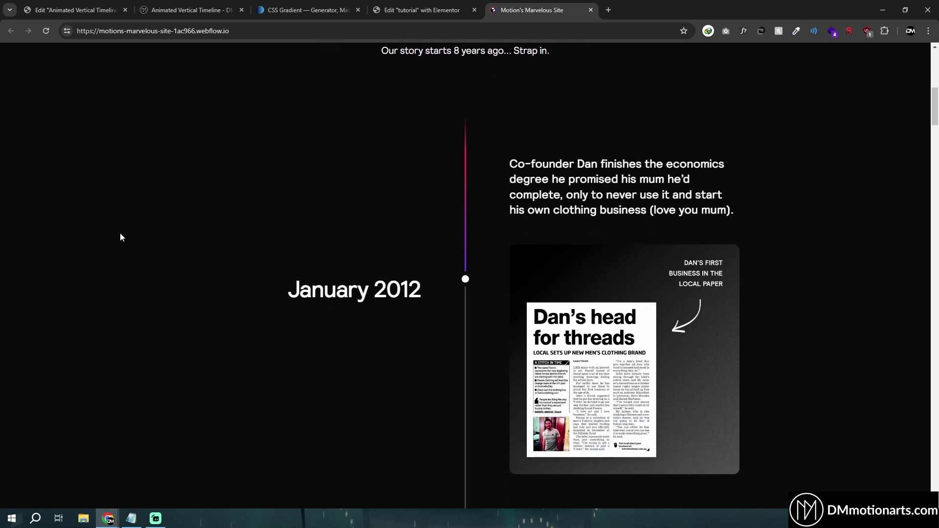
scroll(462, 292, down, 8)
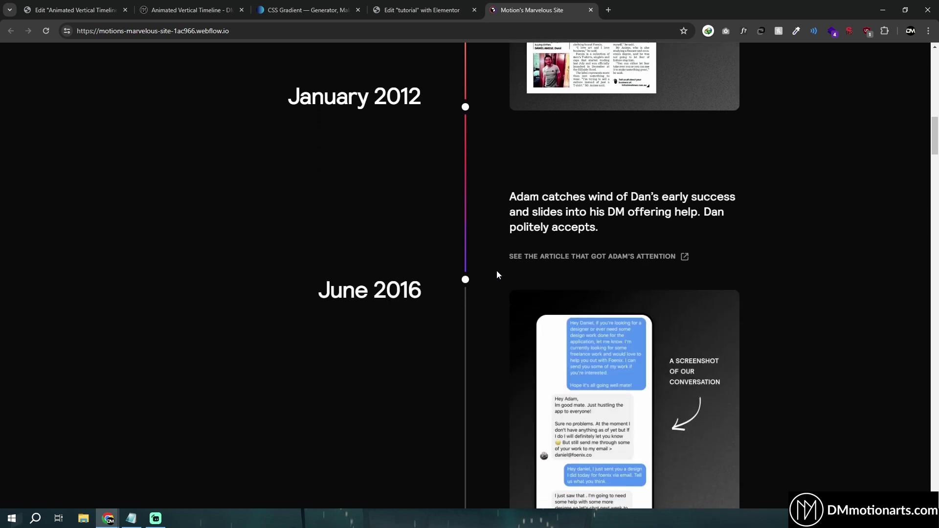
scroll(480, 288, down, 12)
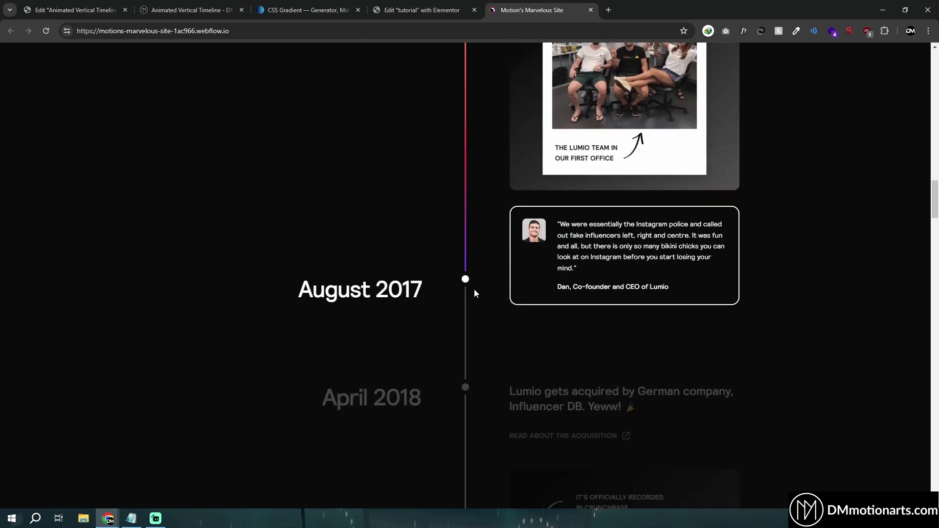
scroll(474, 292, down, 8)
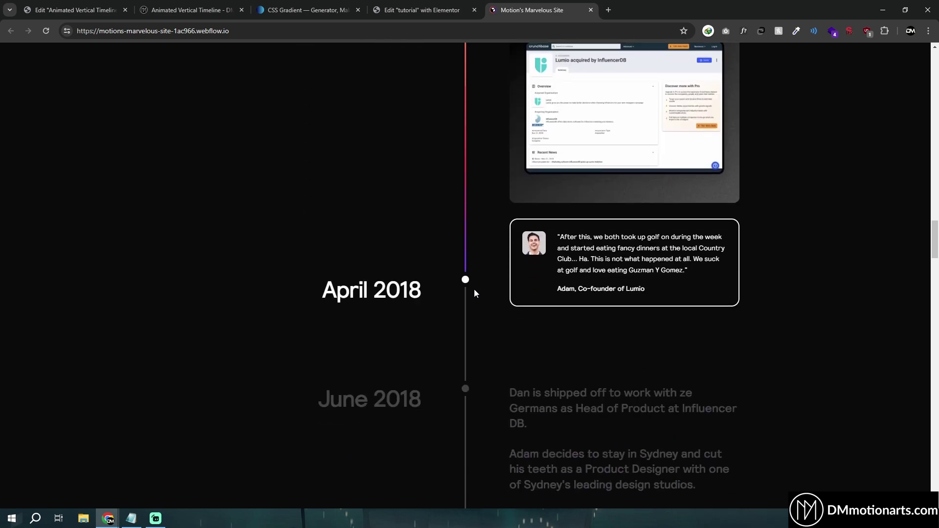
scroll(474, 292, down, 10)
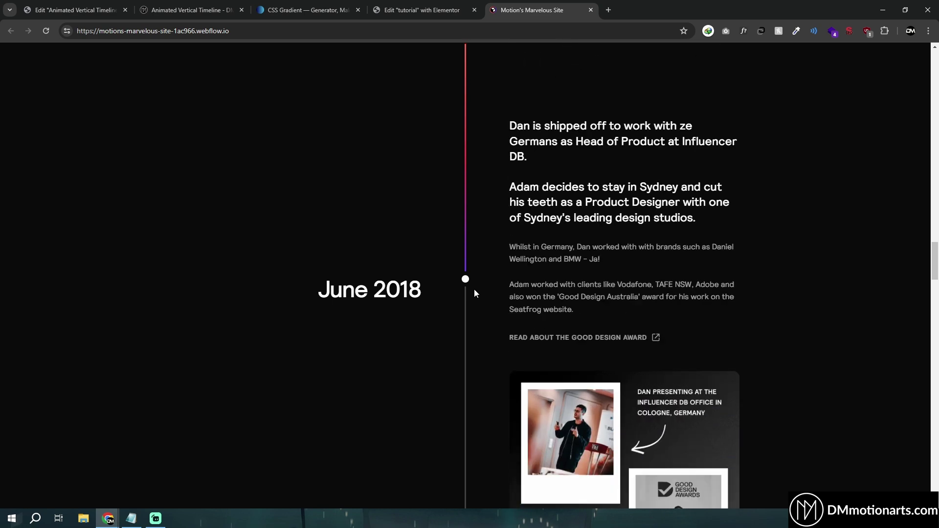
scroll(474, 289, down, 5)
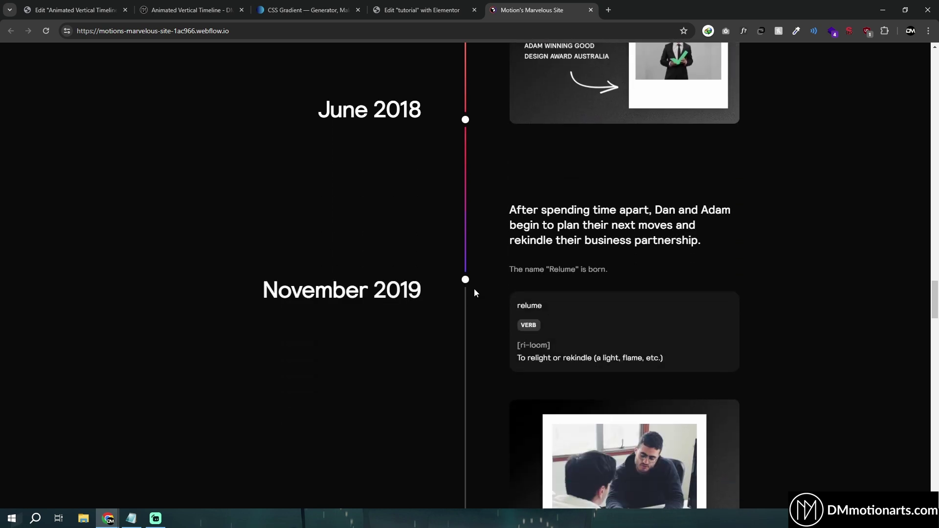
Examine the scroll animation of the Animated Vertical Timeline preview page through its entries from Feb 2023 to May 2023
key(ctrl+2)
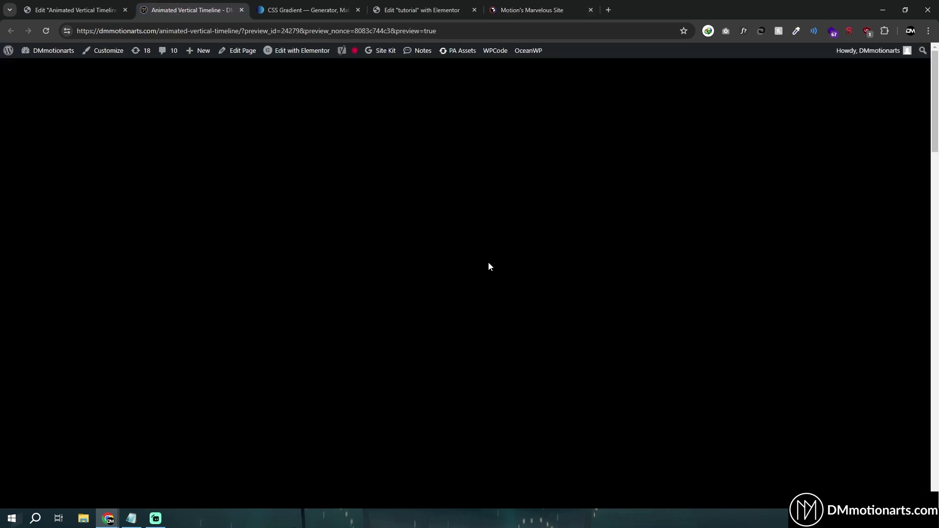
scroll(488, 264, down, 8)
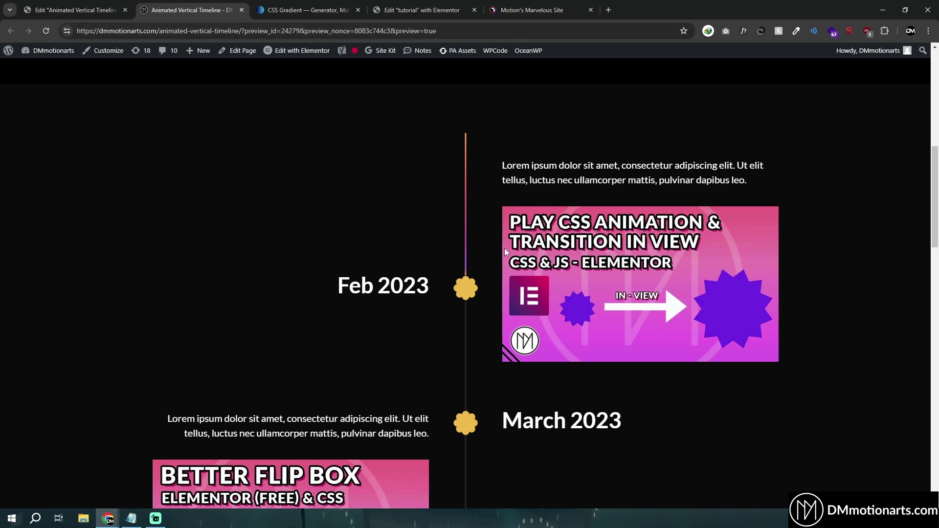
key(ctrl+5)
key(ctrl+2)
scroll(500, 288, down, 5)
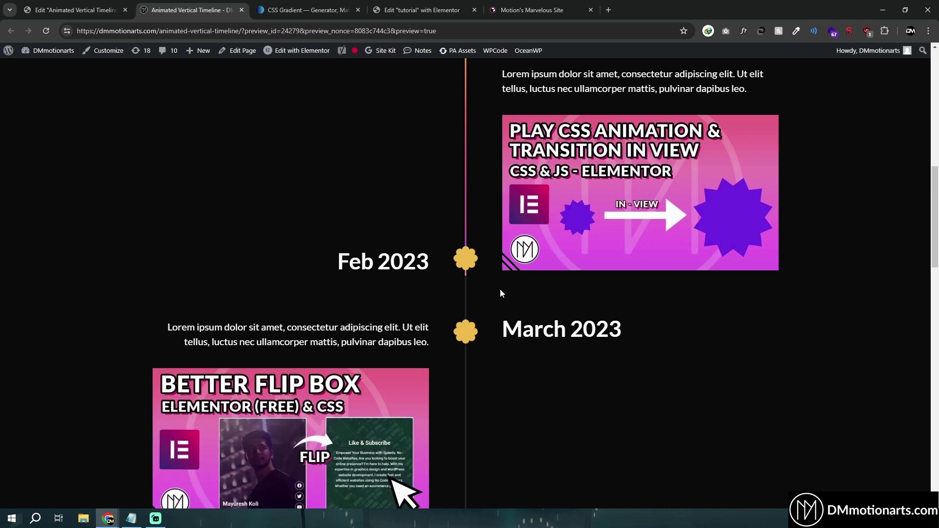
scroll(500, 289, down, 5)
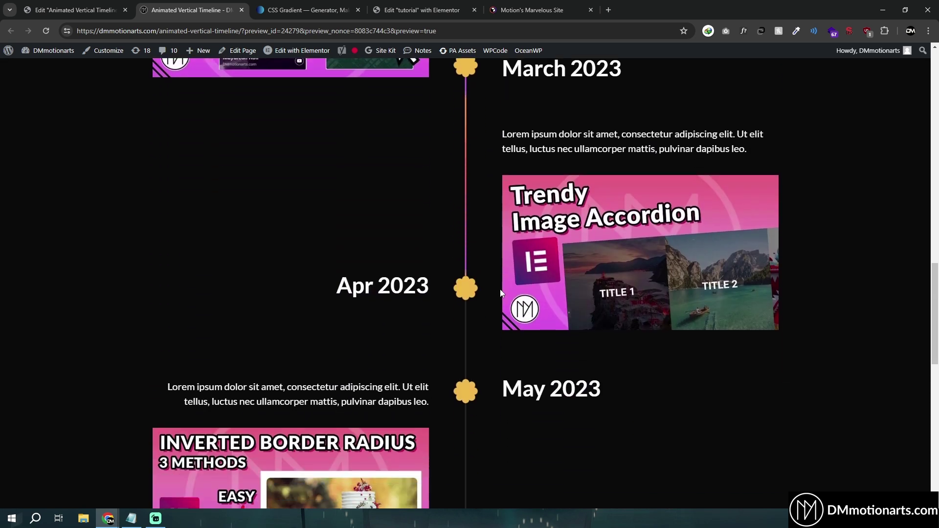
scroll(499, 289, up, 6)
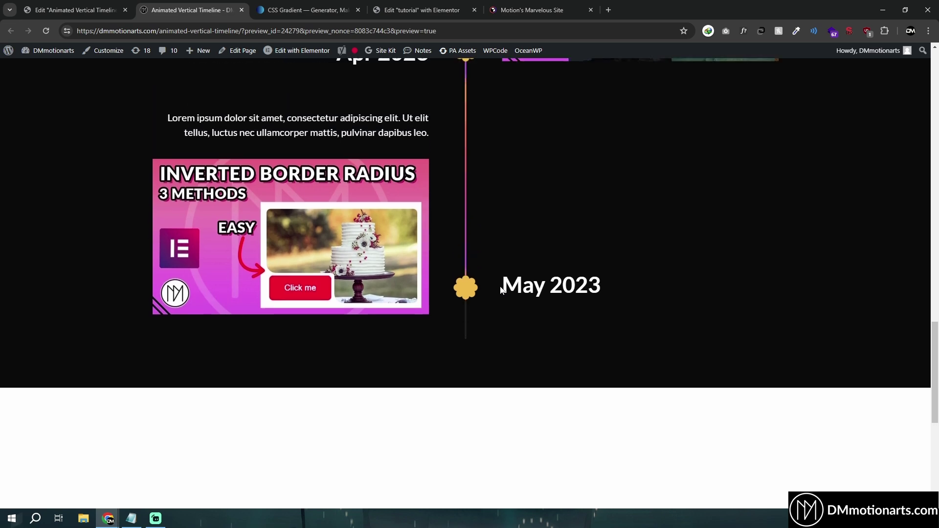
scroll(501, 289, up, 6)
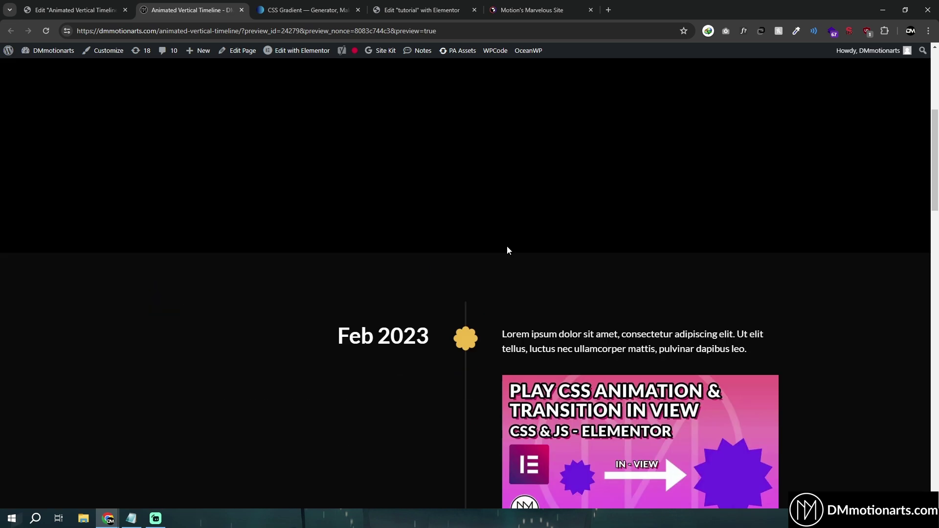
scroll(498, 262, down, 2)
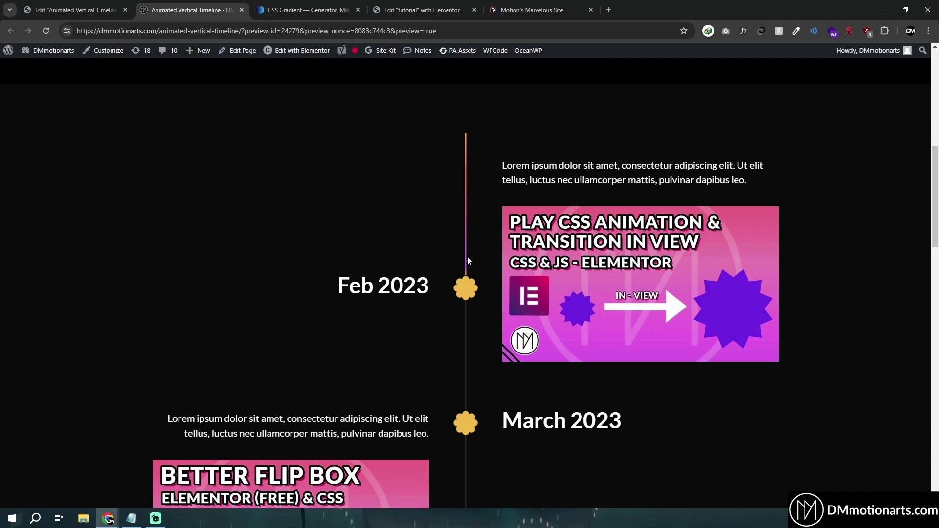
Compare the progress line, markers and sticky dates on the Webflow reference site with those on the timeline preview page
click(528, 15)
scroll(465, 284, up, 5)
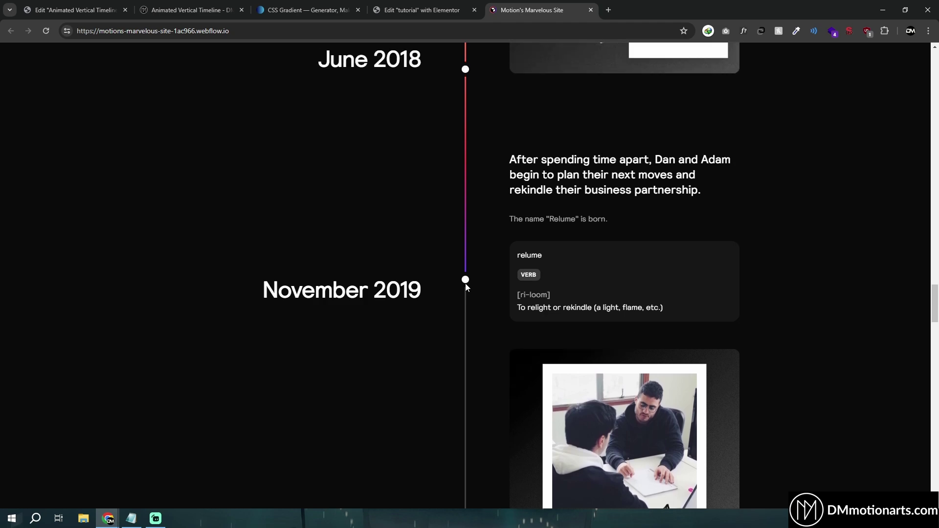
click(183, 5)
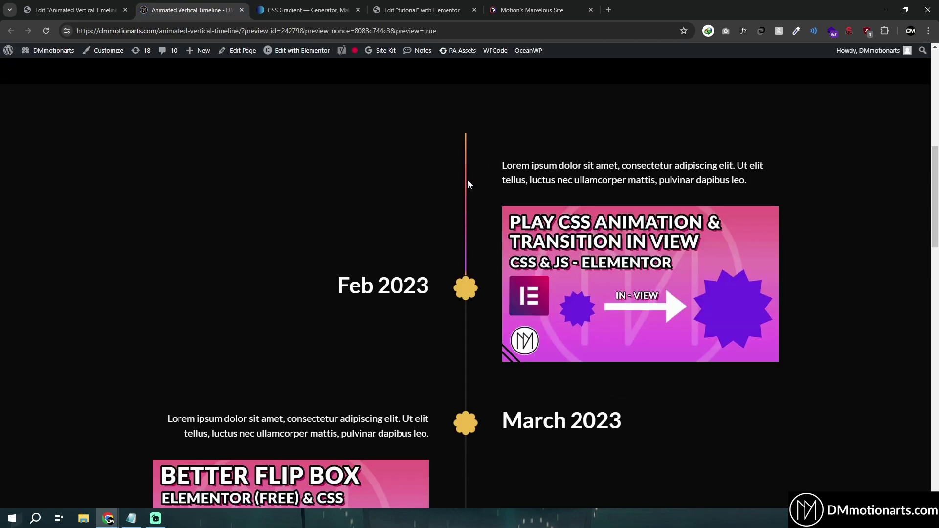
scroll(586, 205, down, 4)
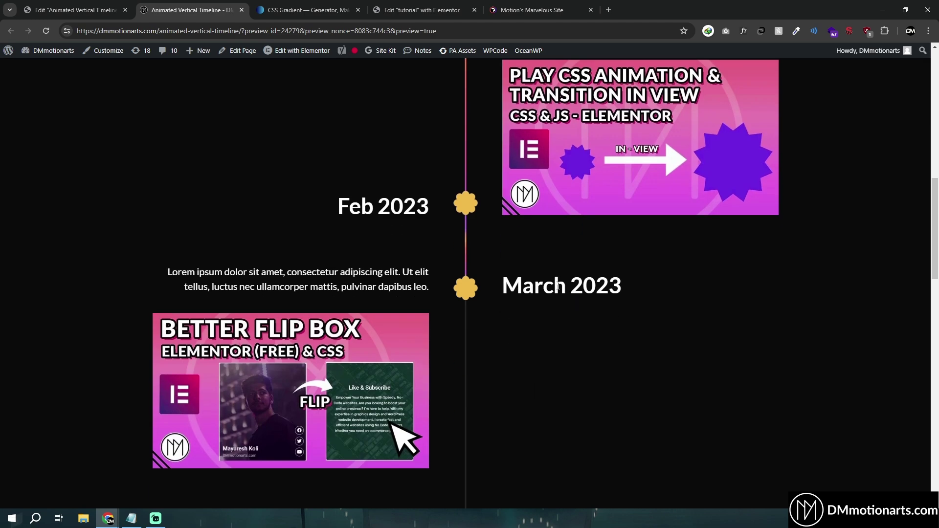
click(528, 10)
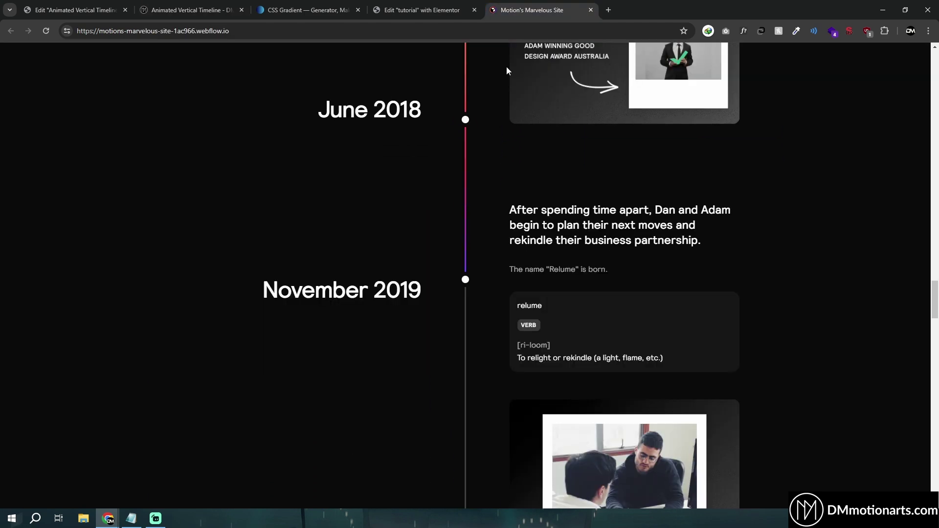
scroll(427, 181, up, 3)
key(ctrl+2)
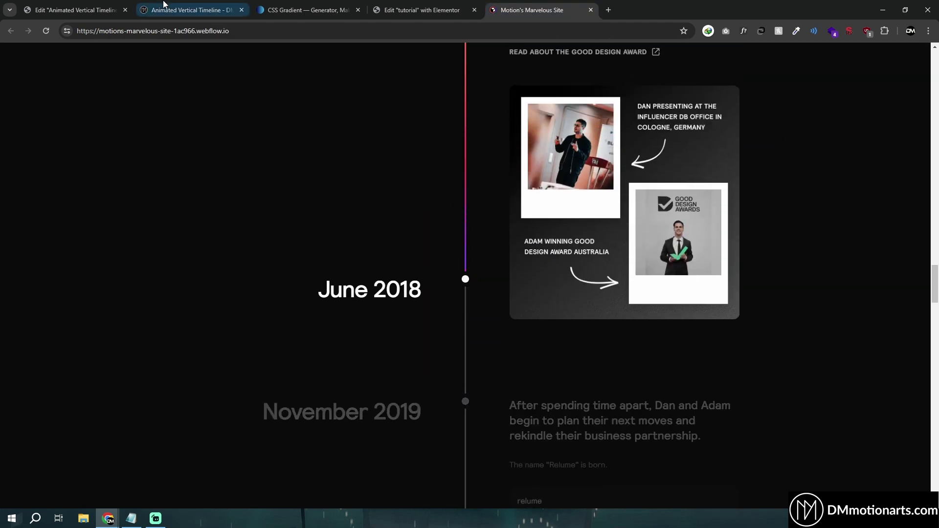
key(ctrl+5)
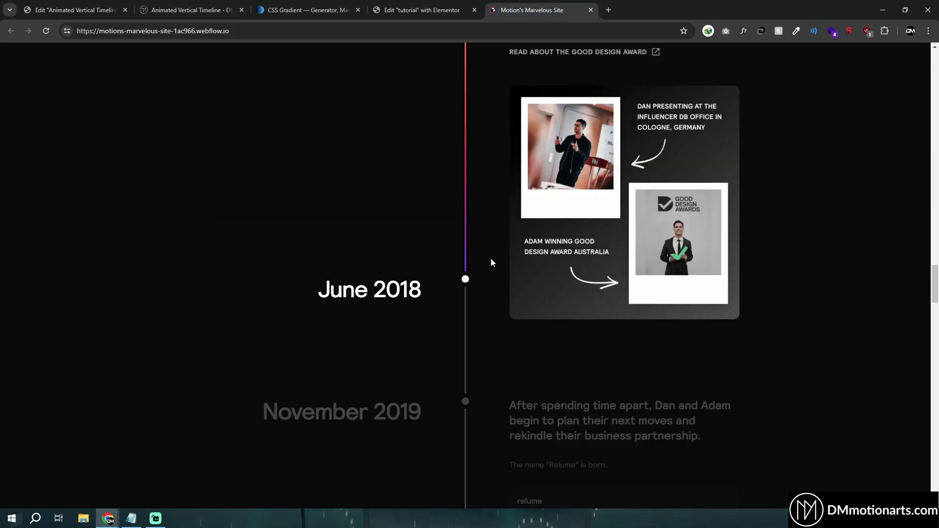
scroll(491, 257, up, 4)
scroll(432, 305, down, 8)
scroll(429, 311, down, 8)
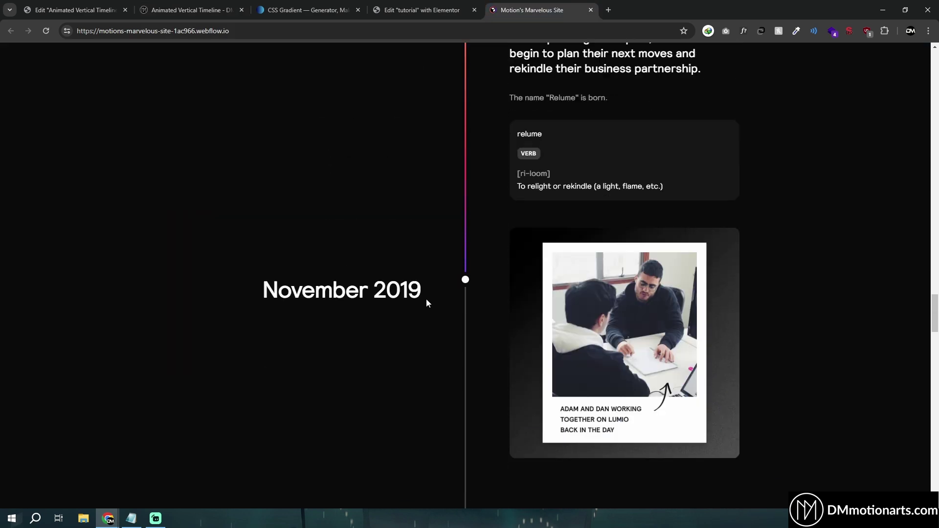
scroll(407, 251, down, 6)
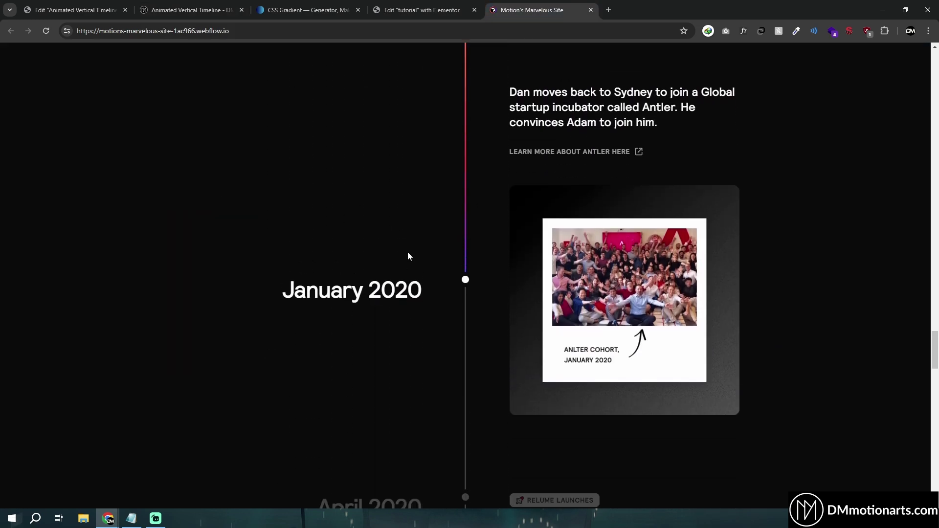
click(136, 3)
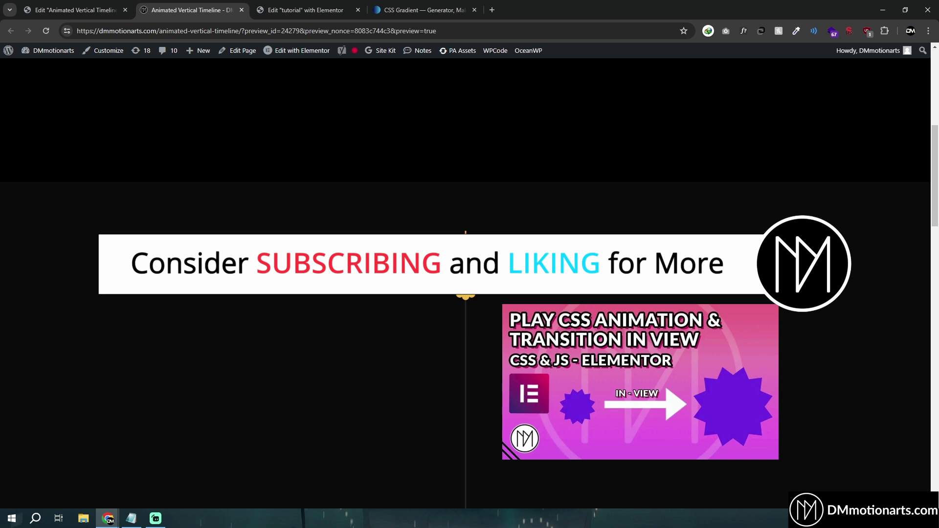
scroll(475, 289, down, 1)
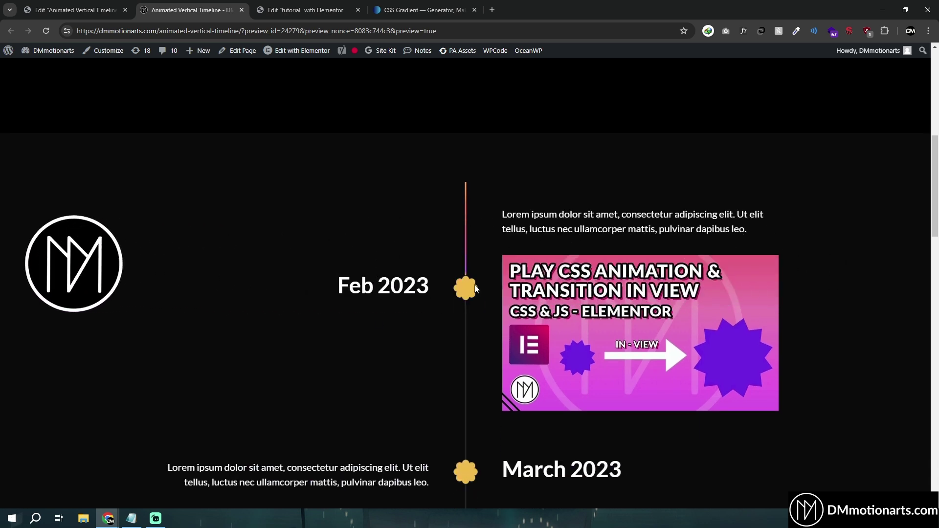
scroll(475, 289, down, 2)
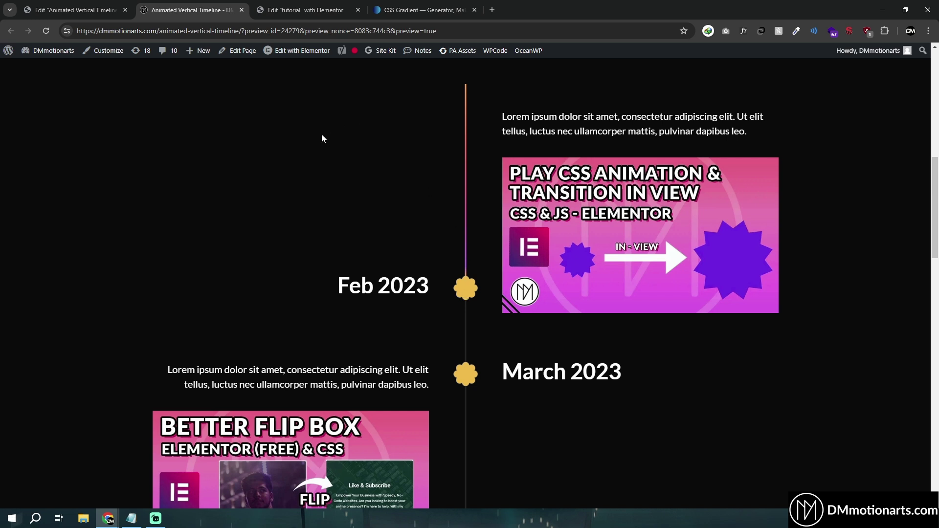
Switch to the tutorial page in Elementor and review the black container's layout settings against the timeline preview
click(313, 4)
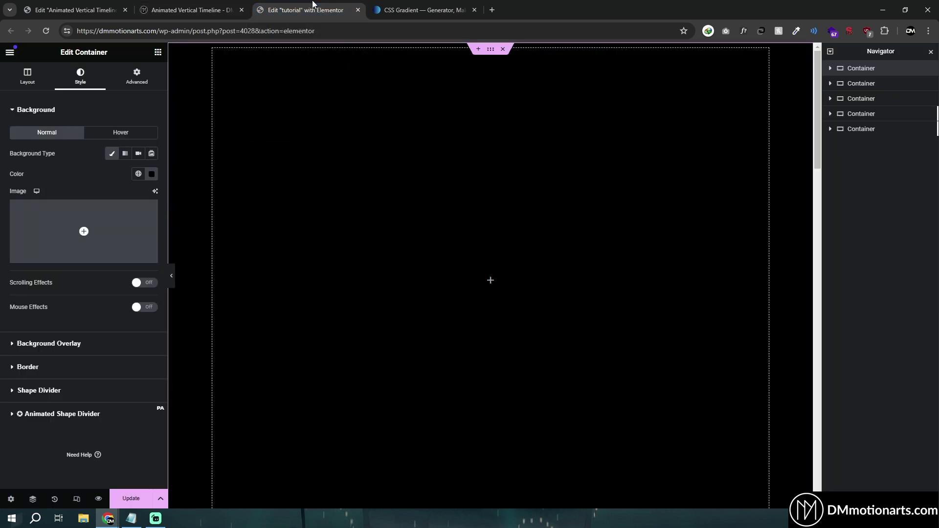
scroll(510, 225, down, 5)
scroll(514, 241, up, 5)
click(10, 85)
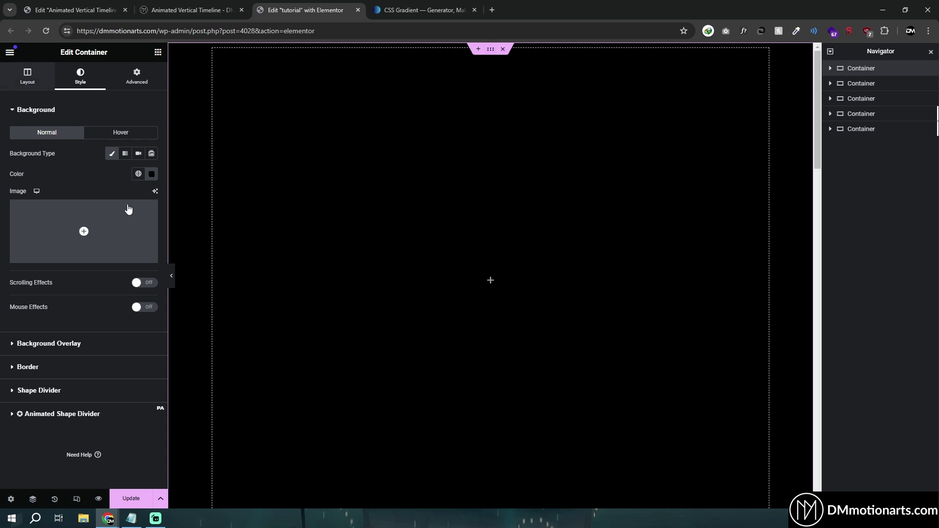
click(134, 239)
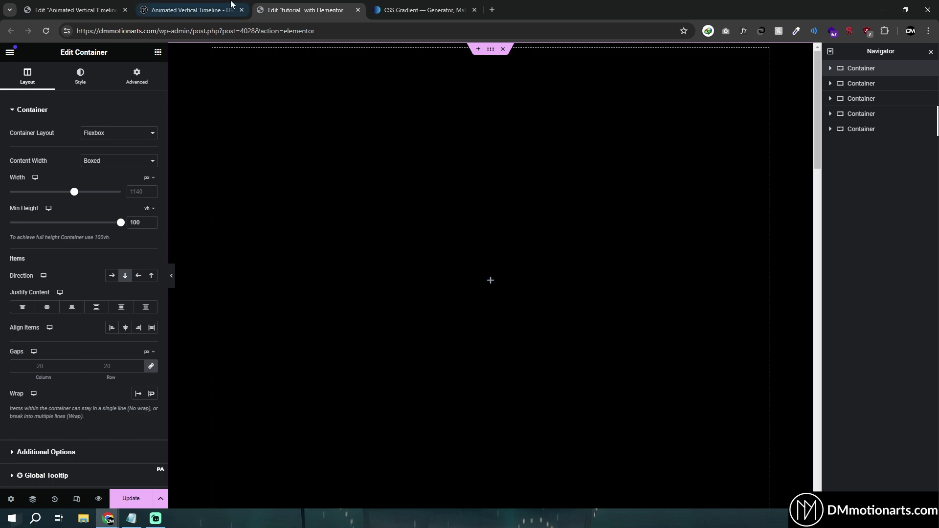
click(190, 10)
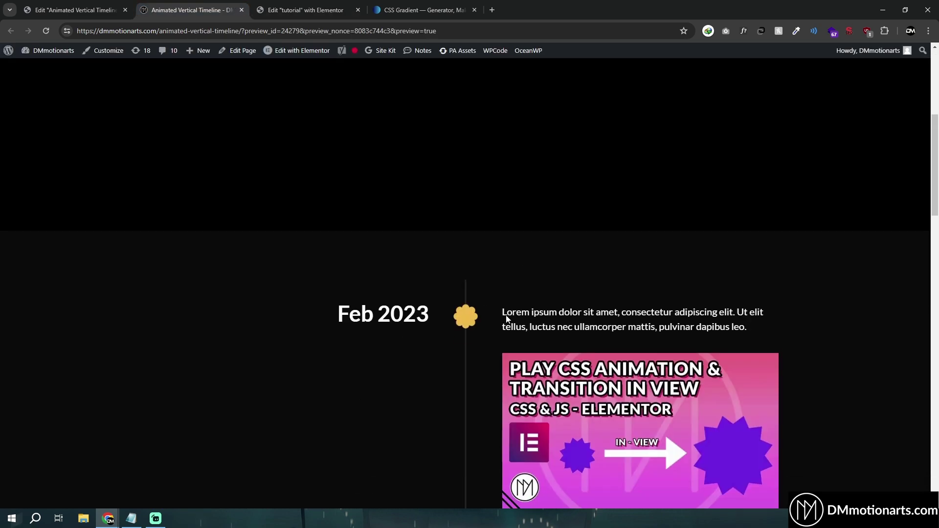
scroll(507, 318, down, 2)
scroll(514, 233, down, 2)
In the tutorial page, insert a single-column flexbox container directly below the black container
click(306, 9)
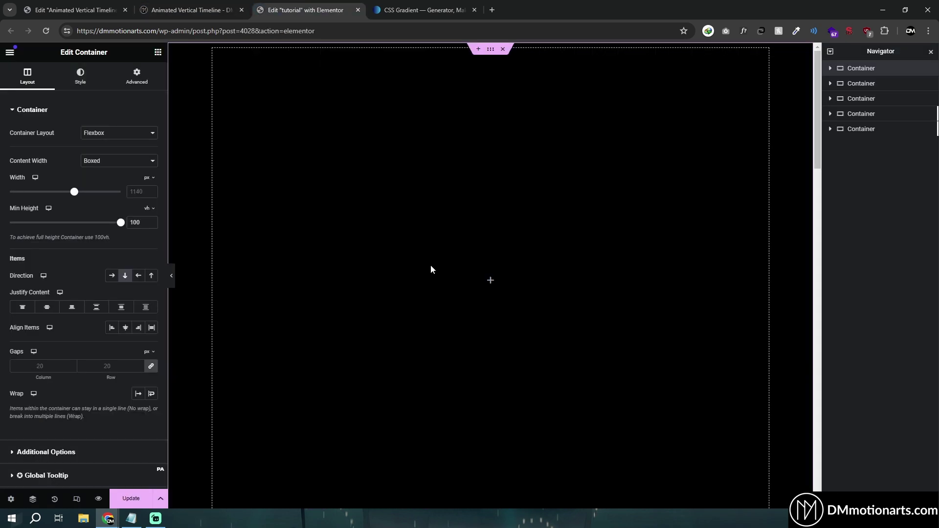
scroll(472, 276, down, 2)
scroll(471, 280, down, 3)
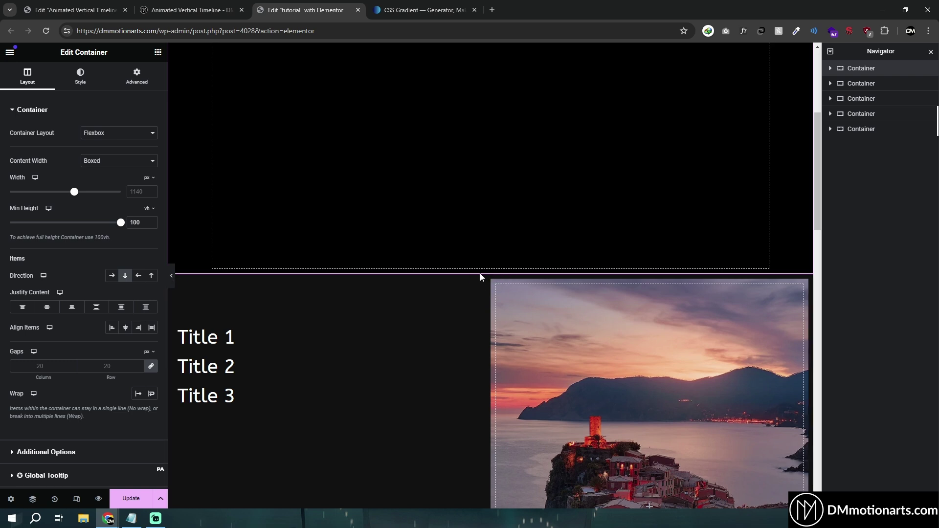
click(484, 277)
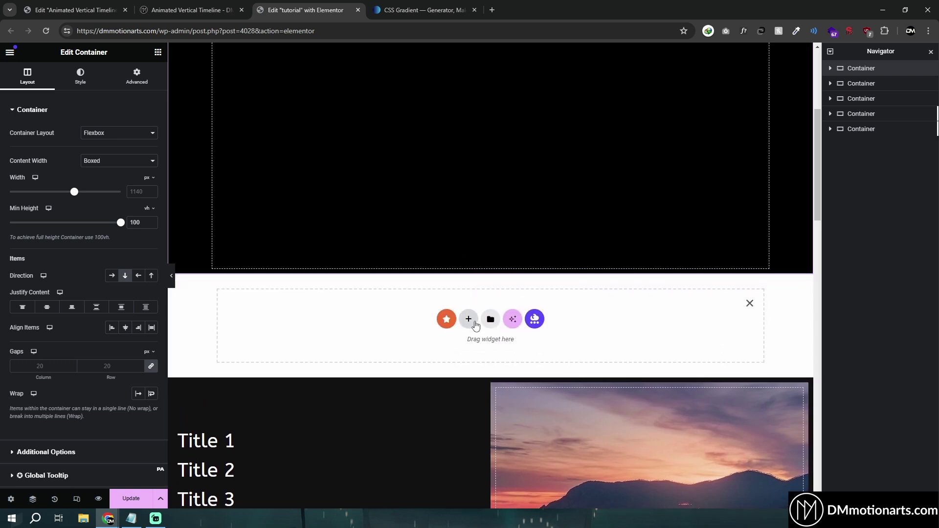
click(469, 319)
click(457, 345)
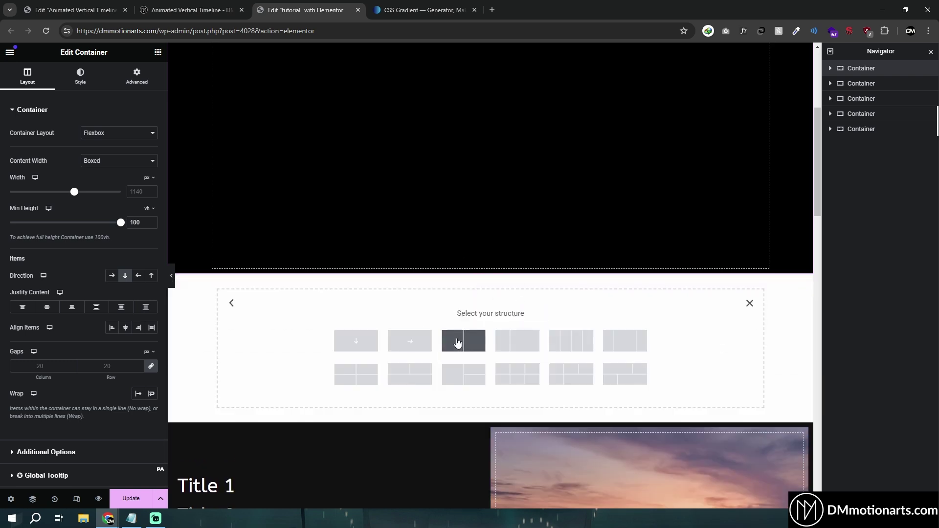
click(370, 345)
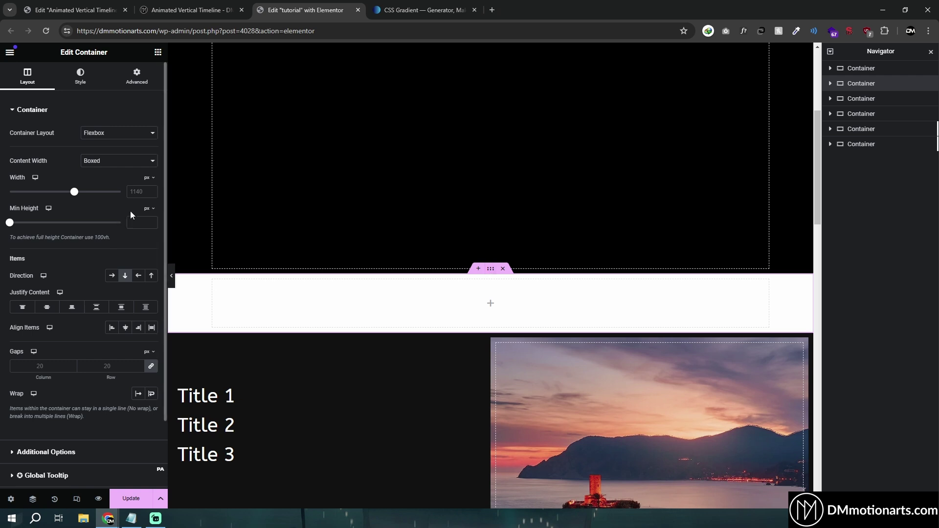
Set the new container's boxed width to 1300 px and its minimum height to about 494 px
click(140, 196)
text(1300)
drag(9, 223, 47, 223)
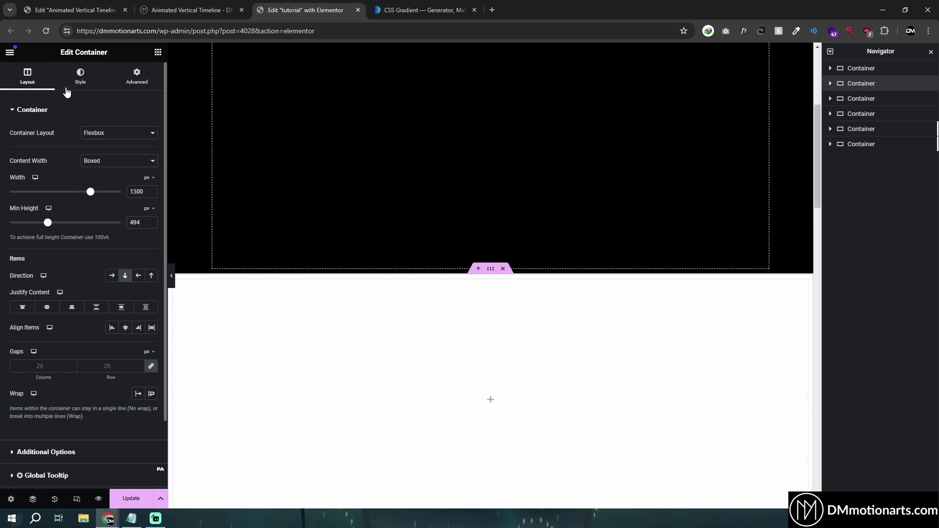
Give the new container a classic background in the dark colour #0A0A0A, sampled from the timeline preview page
click(81, 76)
click(109, 153)
click(167, 6)
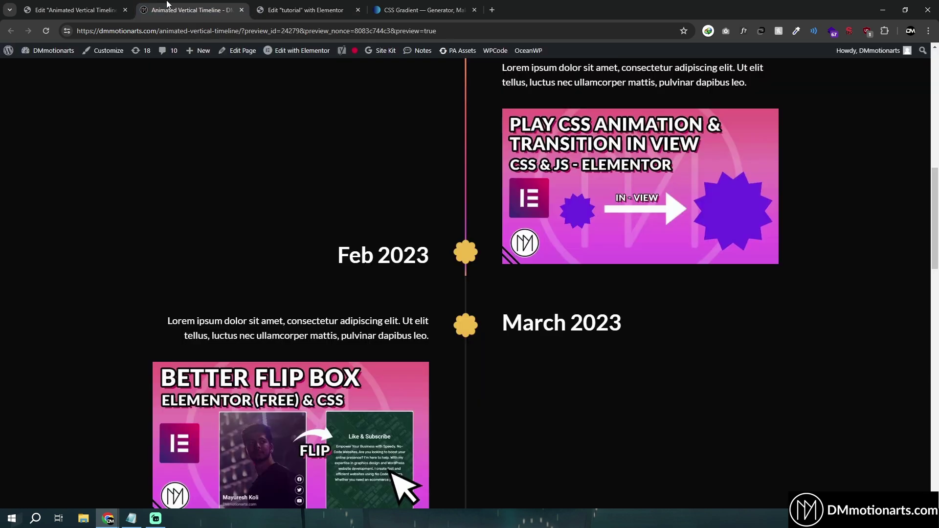
click(796, 30)
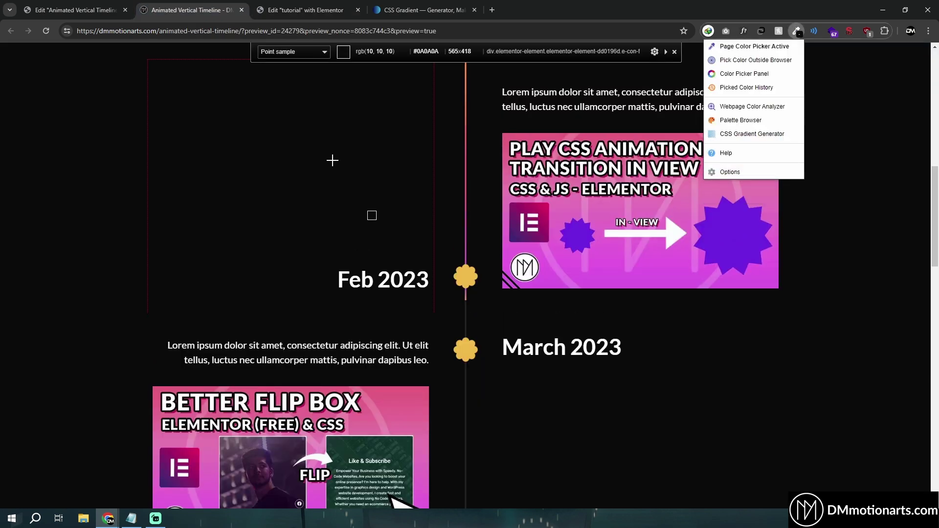
click(305, 10)
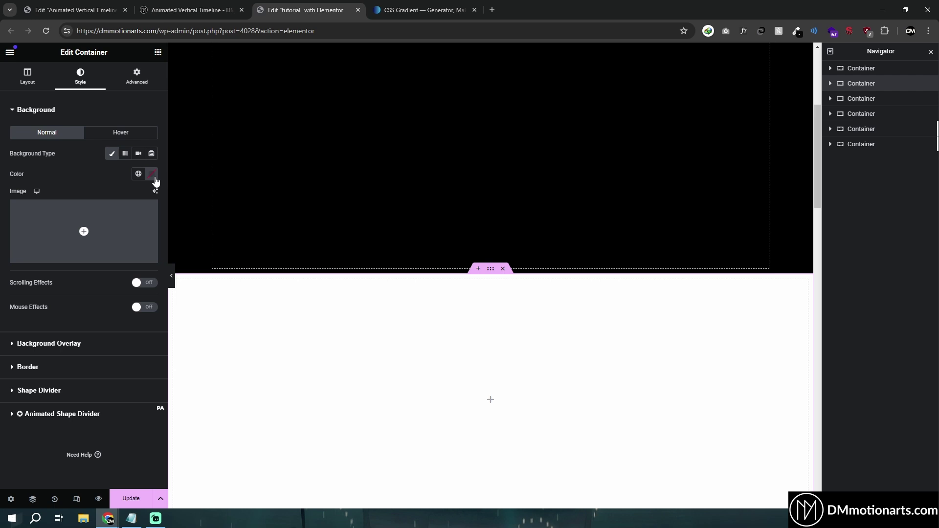
click(152, 174)
key(ctrl+v)
click(373, 298)
scroll(415, 267, down, 3)
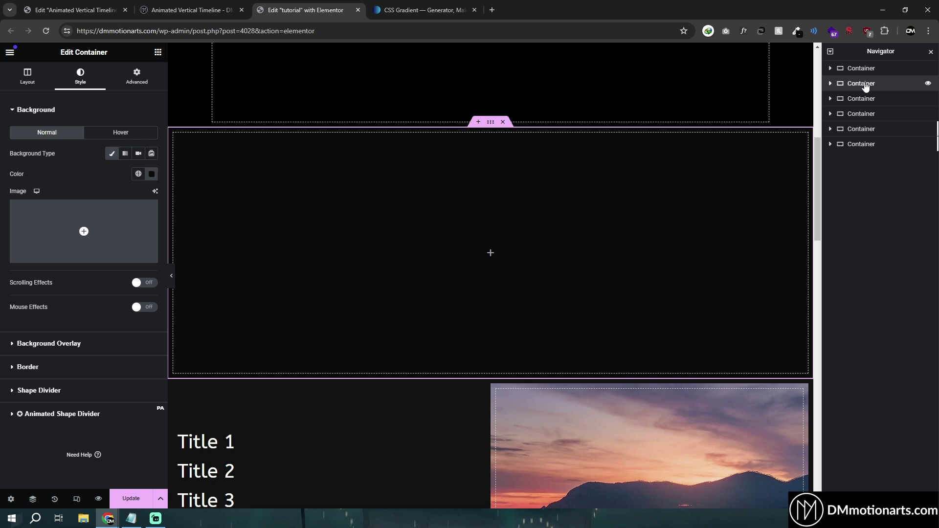
Rename the new dark container as "Timeline Main"
double_click(865, 84)
text(Timeline)
click(866, 86)
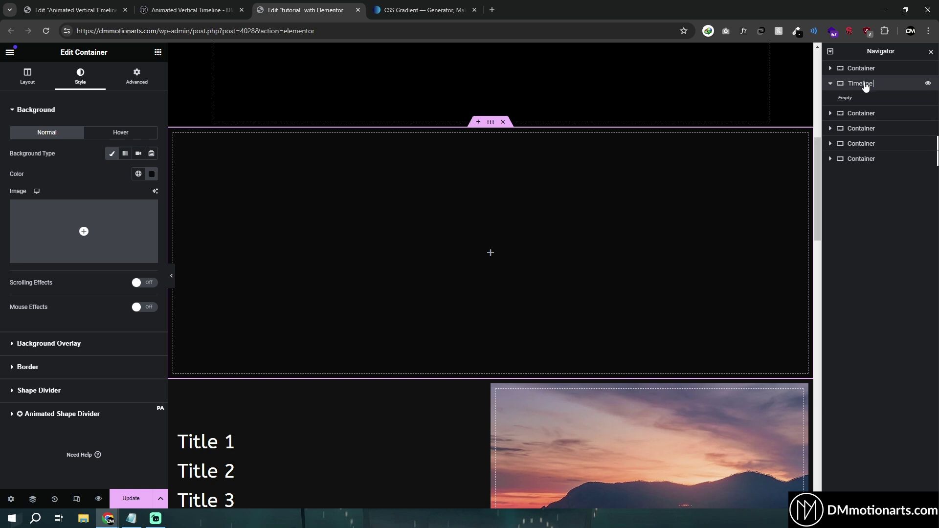
text(eline Main)
click(33, 500)
click(33, 500)
Add a flexbox container inside Timeline Main and set its content width to Full Width
click(157, 54)
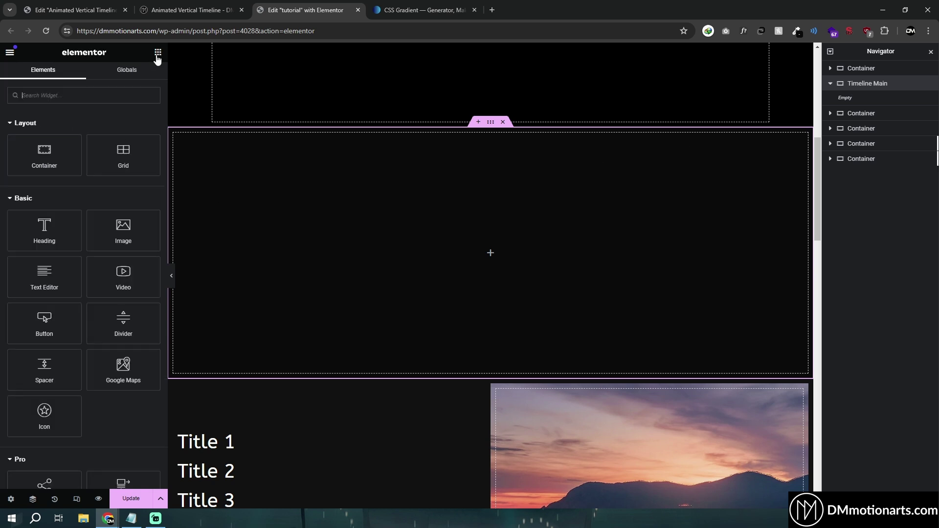
drag(44, 153, 442, 300)
click(119, 160)
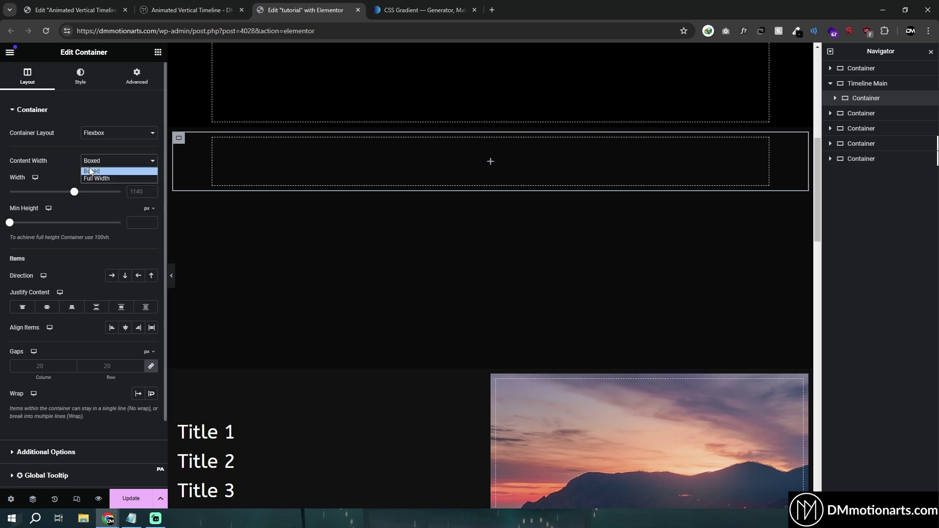
click(95, 179)
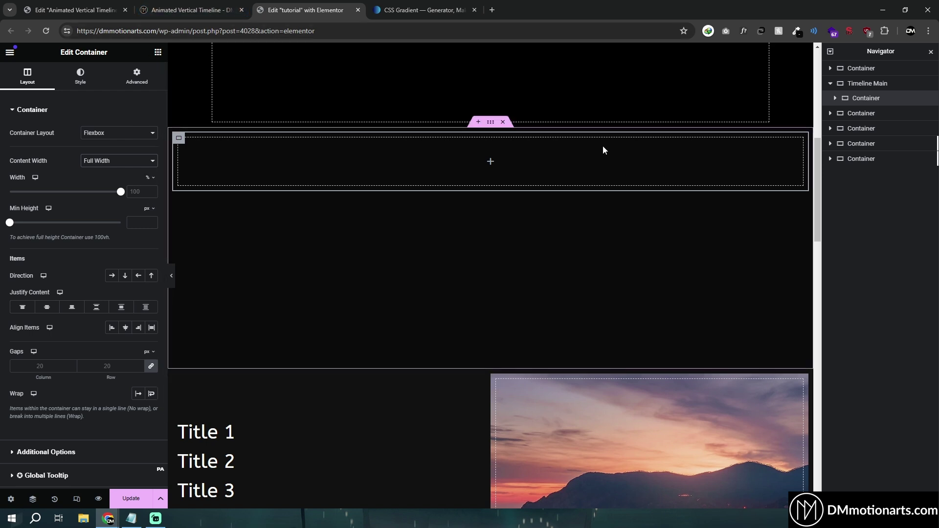
Rename the container nested in Timeline Main as "Timeline"
click(867, 83)
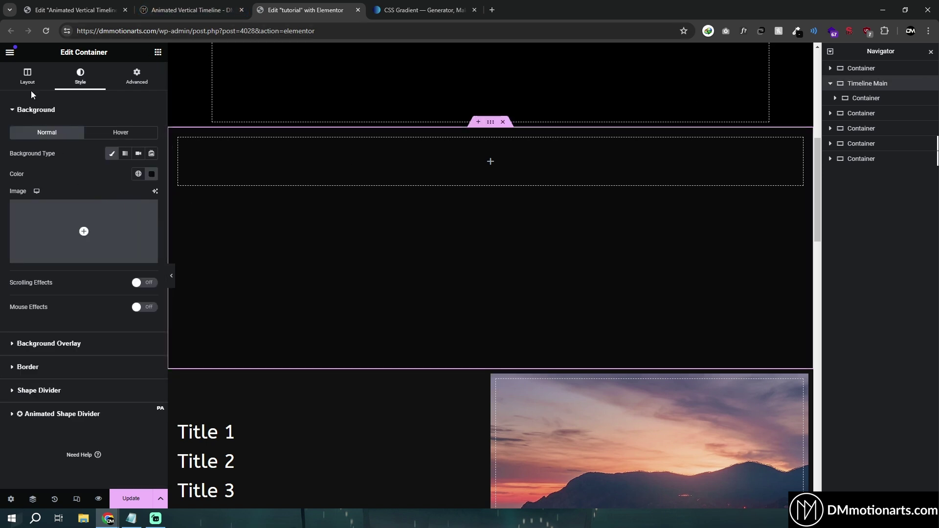
click(28, 77)
click(865, 99)
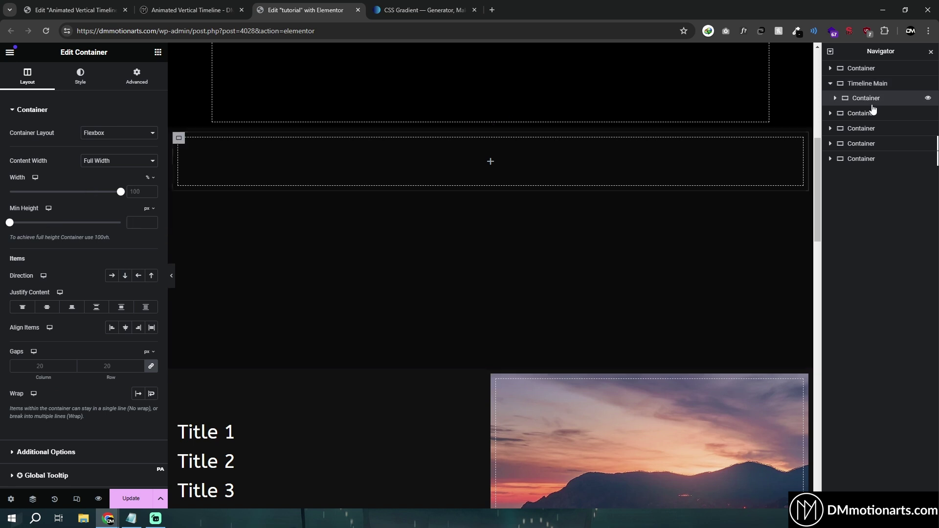
double_click(864, 98)
text(Timeline)
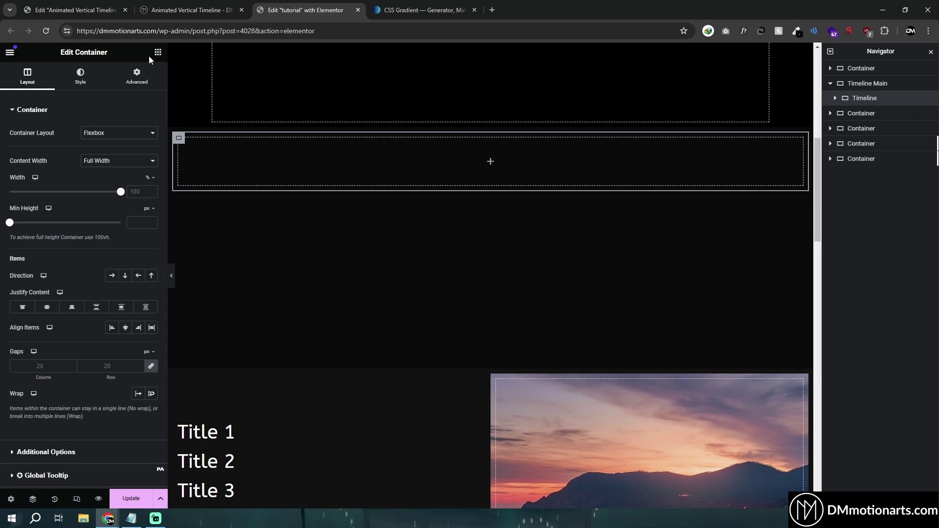
Check the column arrangement on the timeline preview page and insert a full-width container inside the tutorial page's Timeline container
click(161, 12)
scroll(274, 220, down, 5)
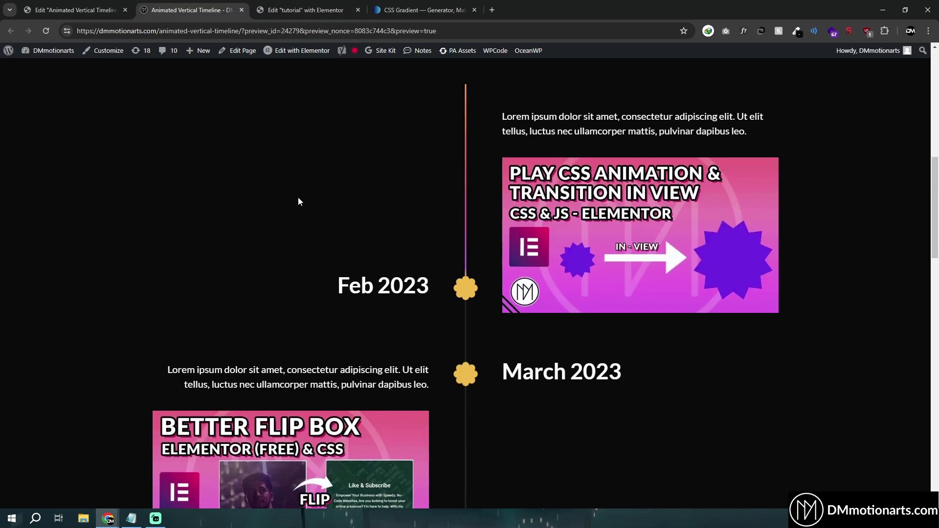
scroll(386, 288, up, 3)
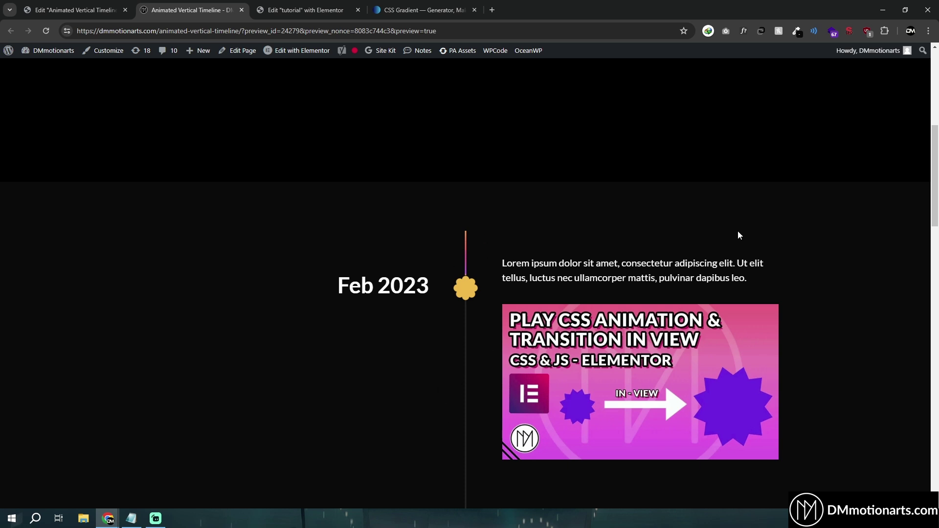
scroll(768, 292, down, 1)
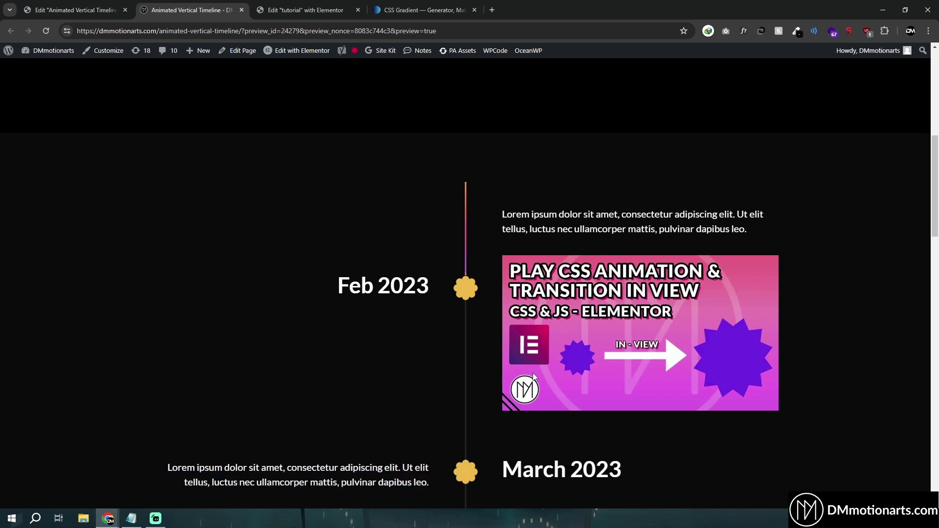
click(336, 7)
click(157, 52)
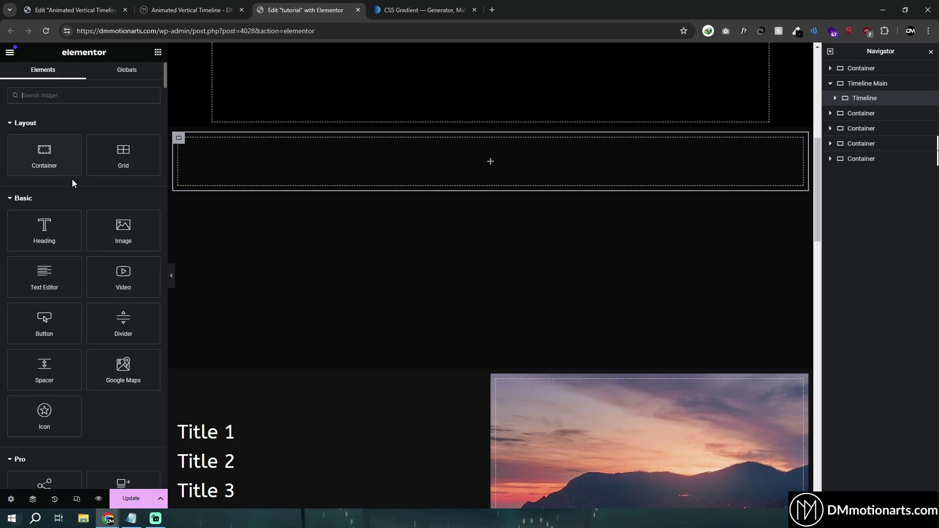
drag(53, 161, 403, 164)
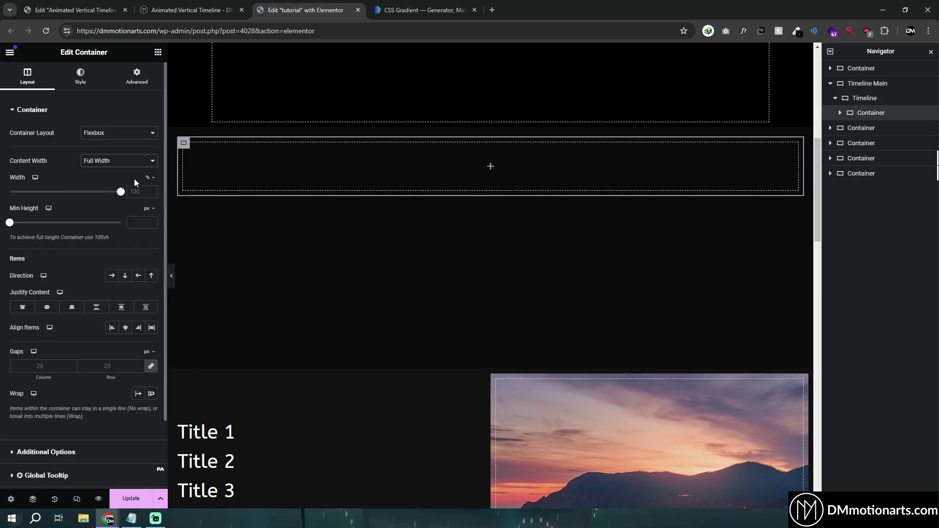
Set the Timeline container's direction to horizontal row and duplicate its inner container twice to form three columns
click(870, 99)
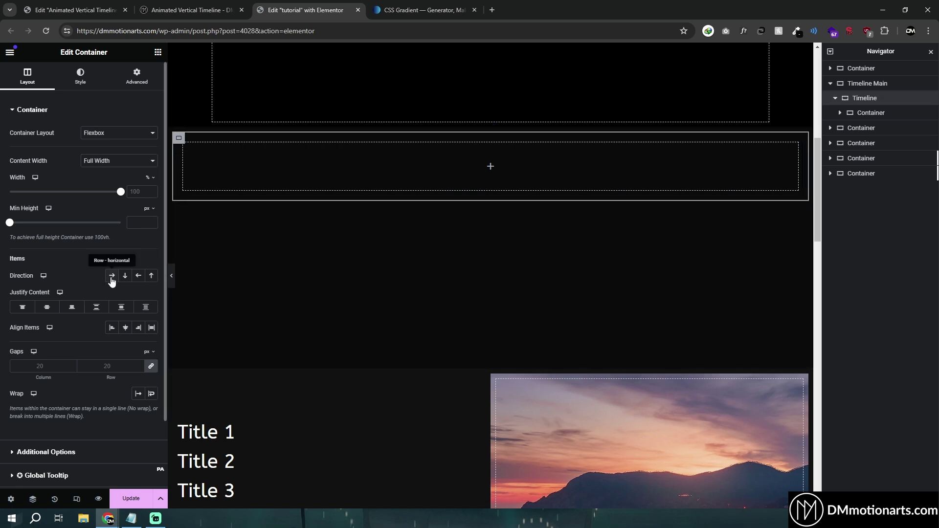
right_click(868, 116)
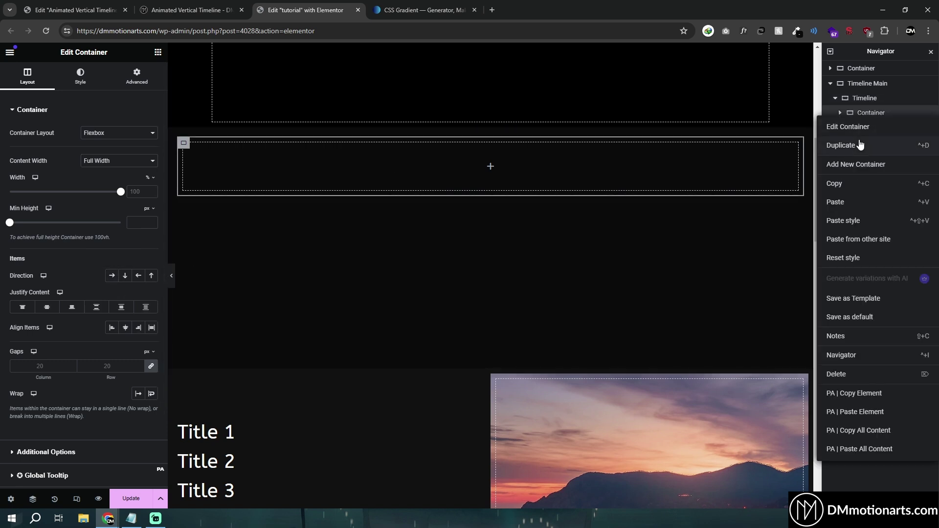
click(839, 150)
right_click(862, 133)
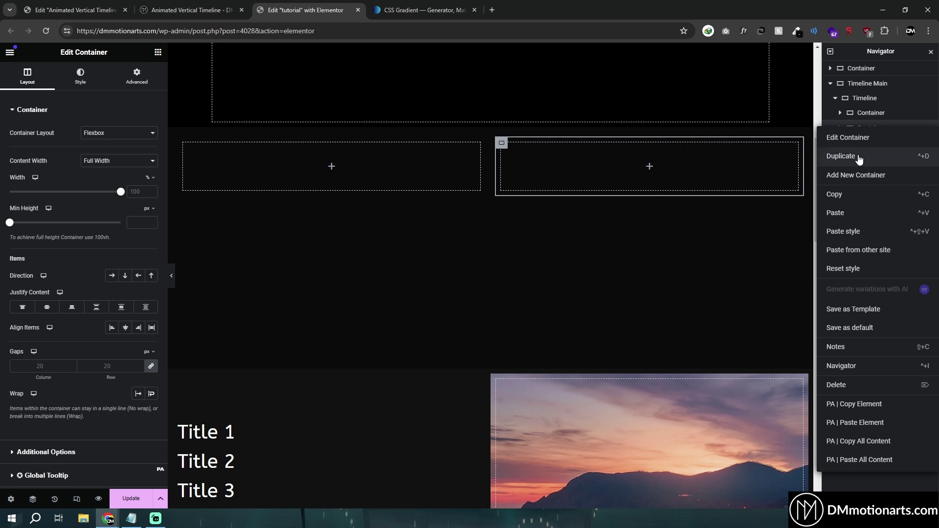
click(859, 157)
Rename the three containers inside Timeline as "Left", "Middle" and "Right", in column order
double_click(870, 113)
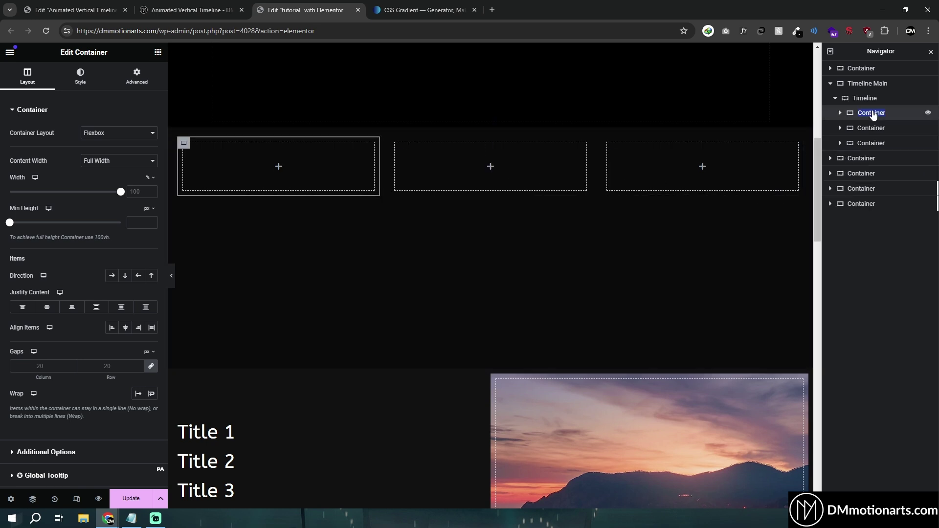
text(Left)
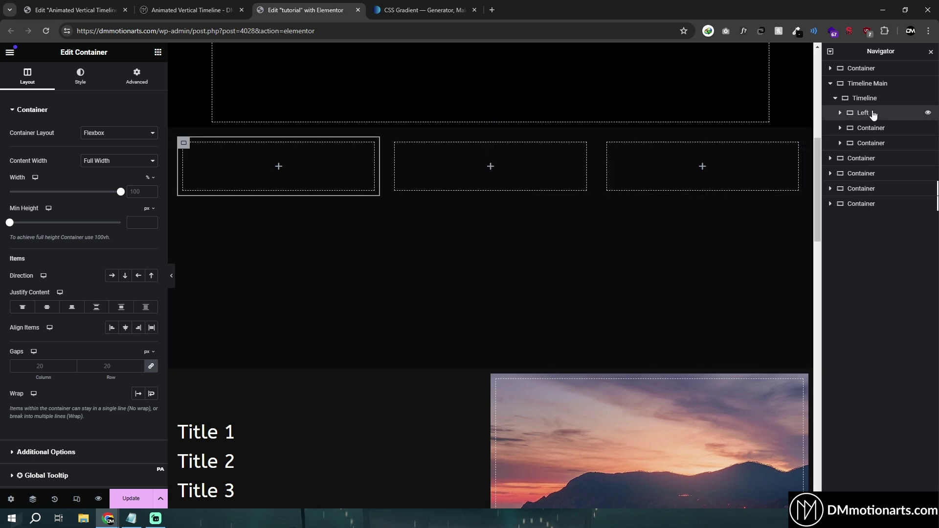
double_click(871, 143)
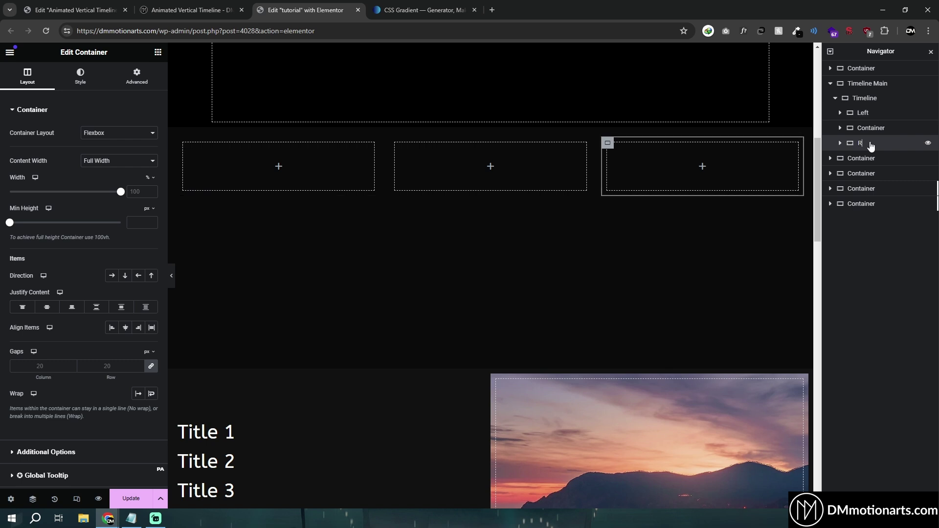
text(Right)
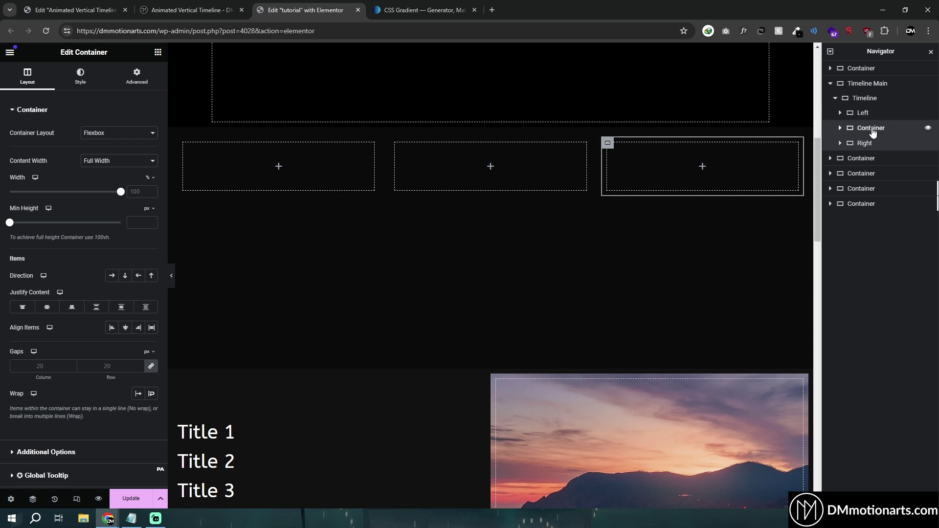
double_click(871, 128)
text(Middle)
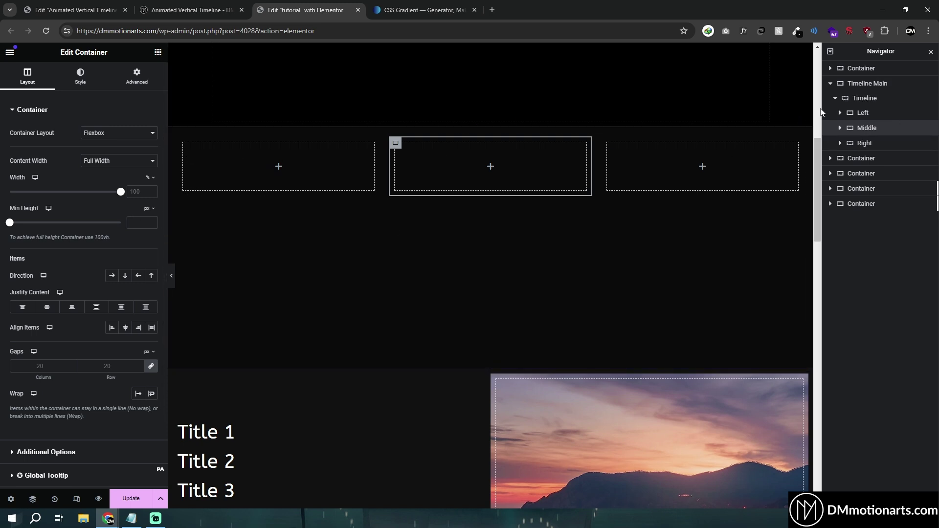
Set the Timeline container's padding to 0 px on all sides, trying out other padding values for comparison
click(864, 99)
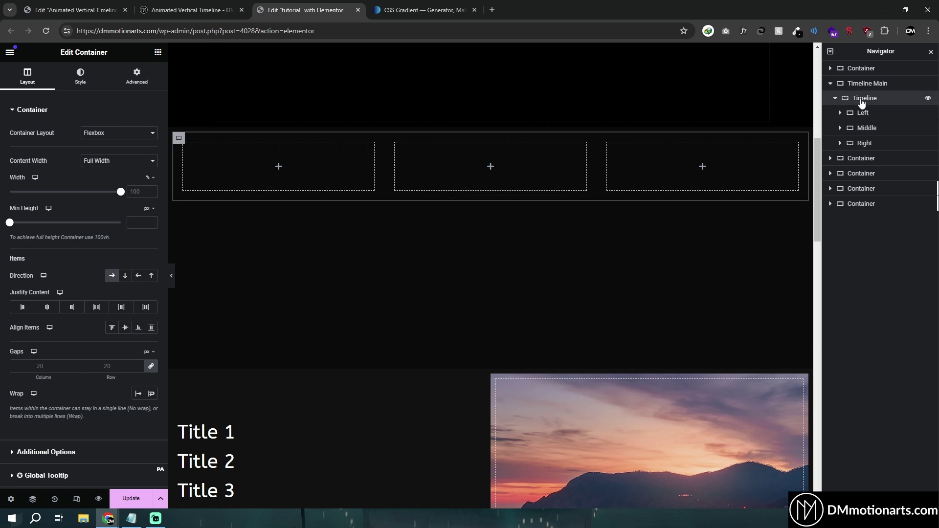
click(137, 77)
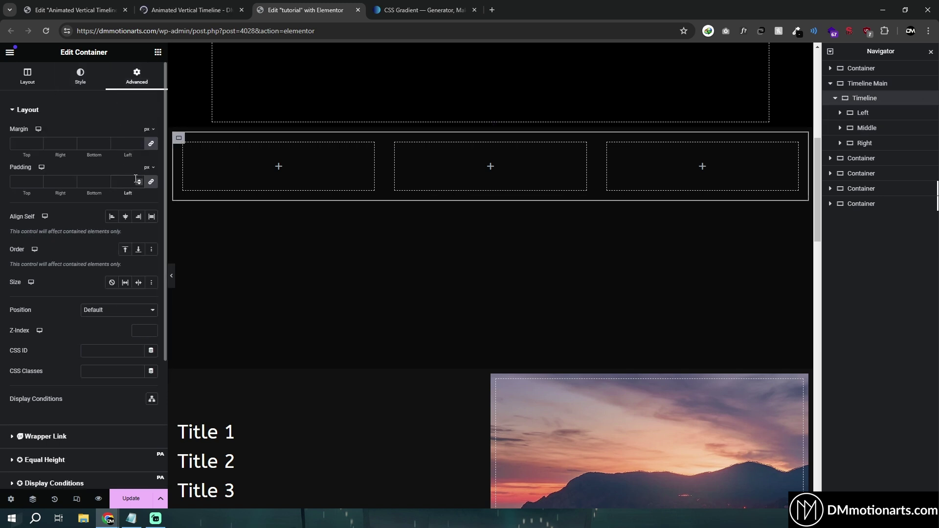
text(0)
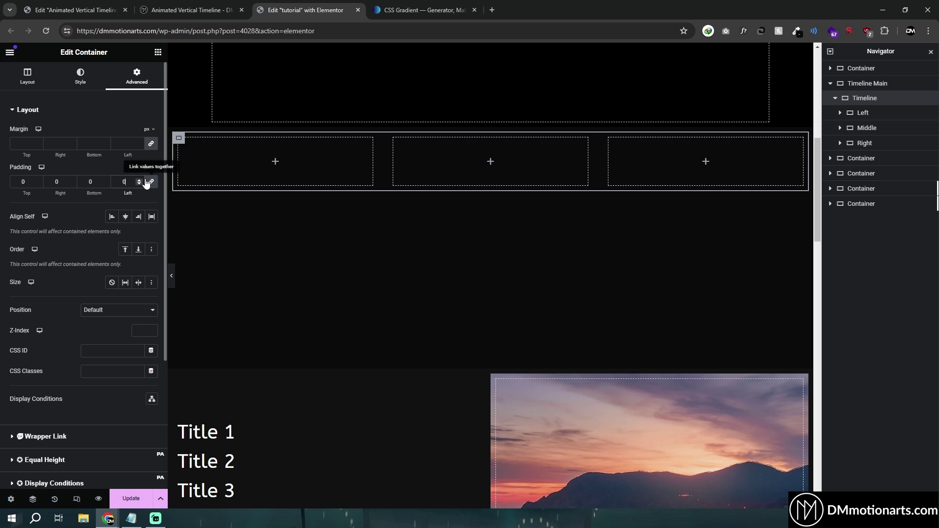
click(126, 182)
key(BackSpace)
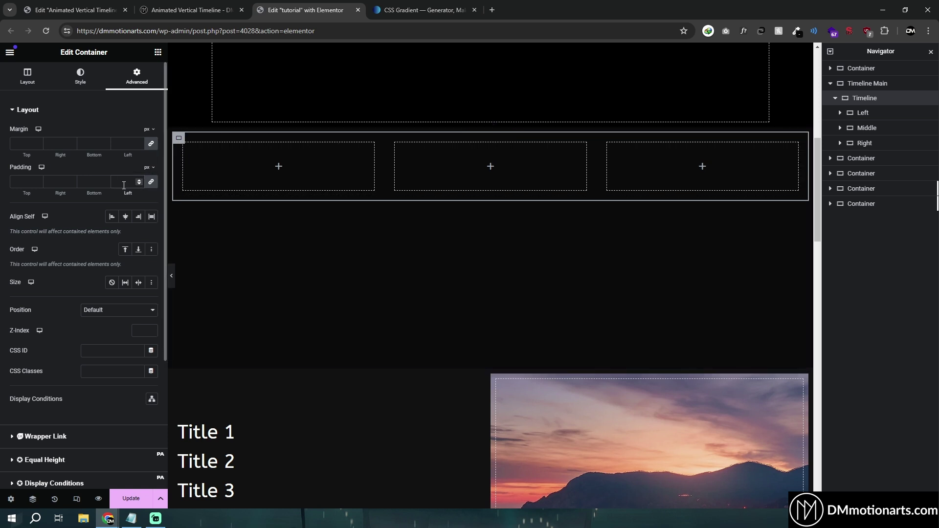
text(10)
key(BackSpace)
key(BackSpace)
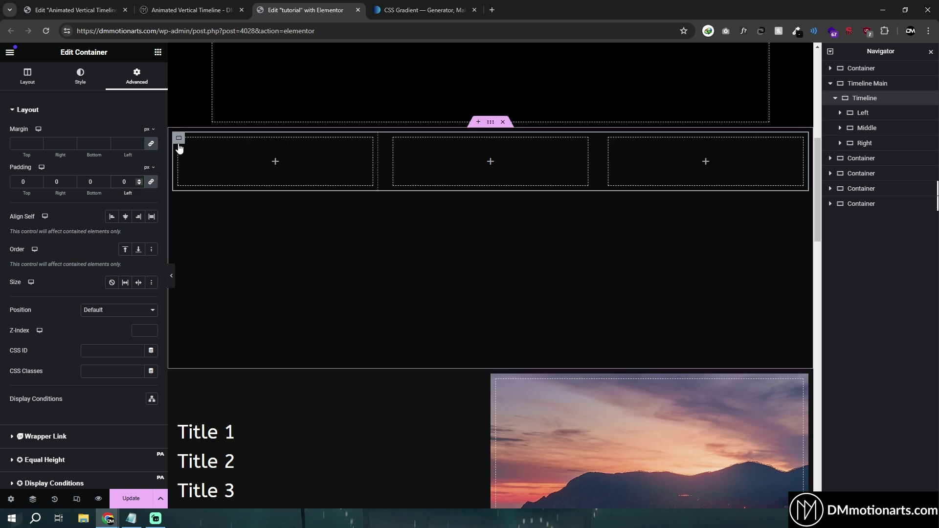
click(357, 154)
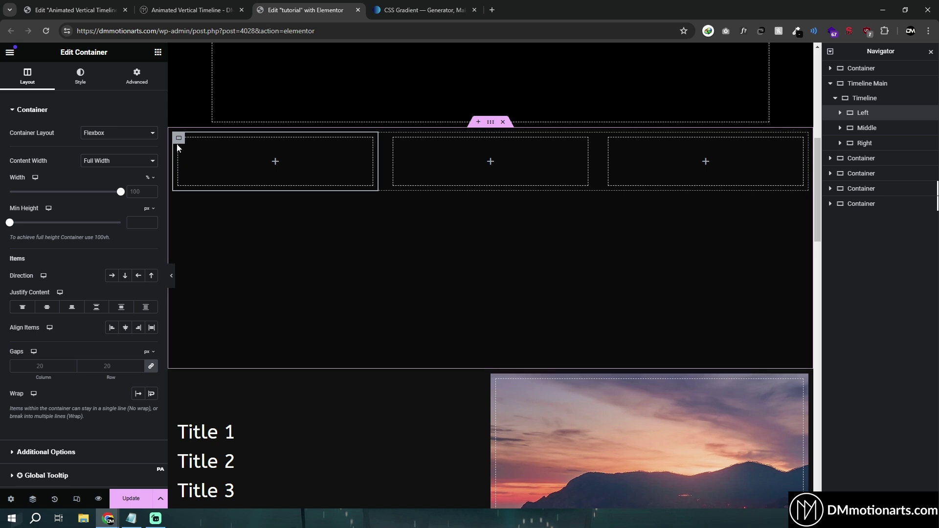
Clear the Timeline container's padding to compare the default spacing around the Left container, and restore all sides to 0 px
click(865, 98)
click(128, 78)
click(132, 181)
key(BackSpace)
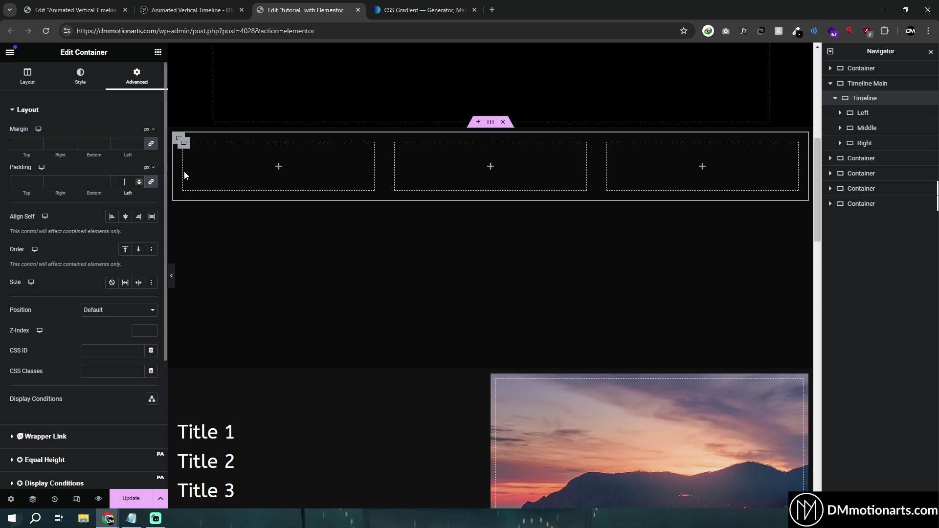
click(183, 145)
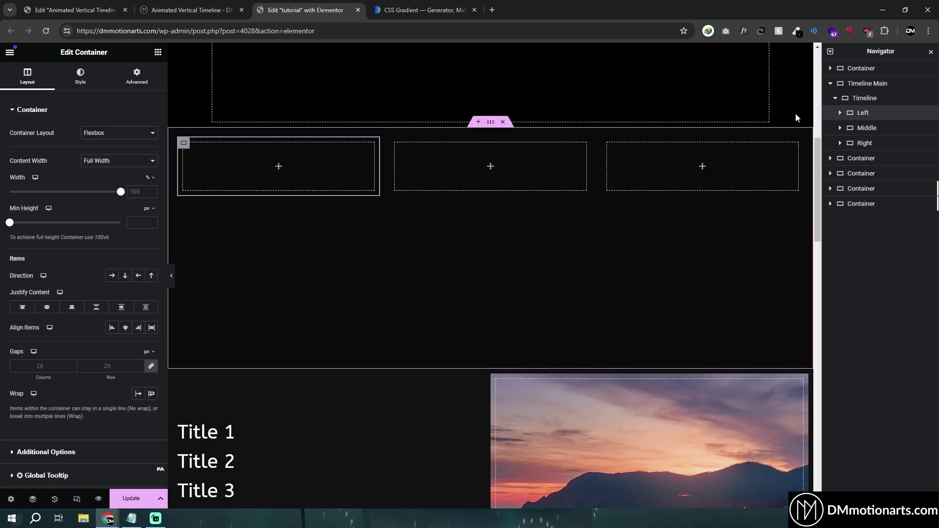
click(177, 140)
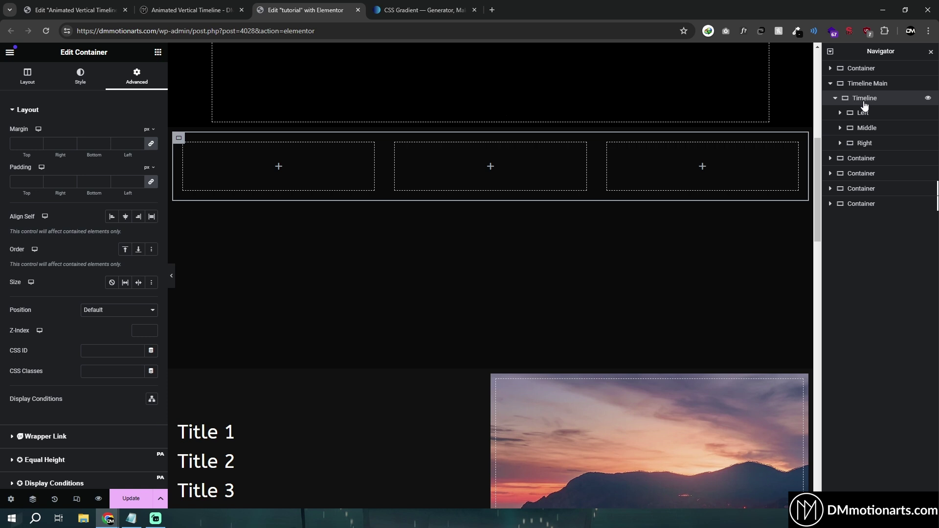
text(0)
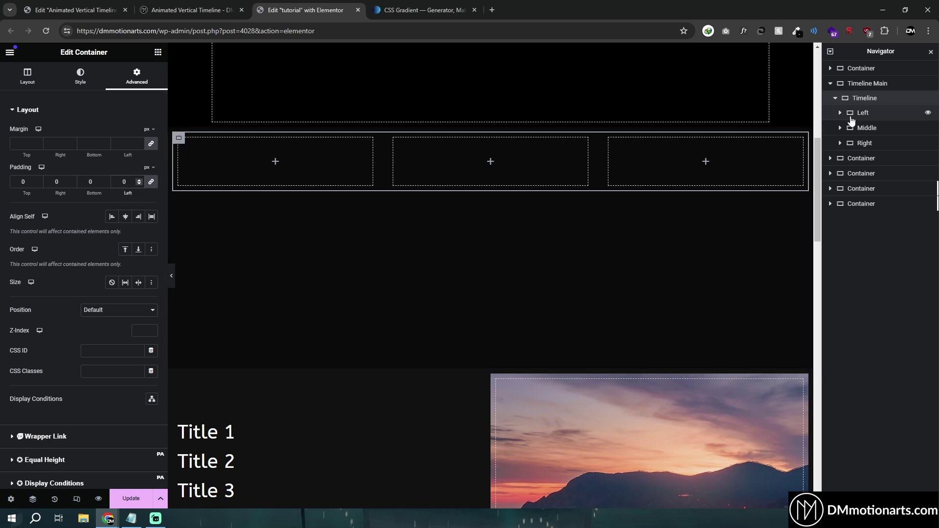
click(874, 104)
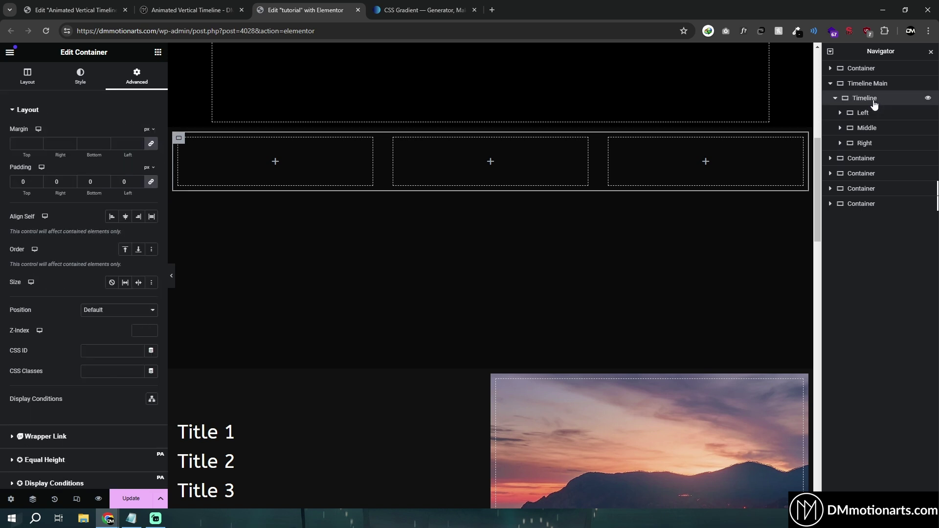
Set the Timeline container's minimum height to 45 vh
click(875, 116)
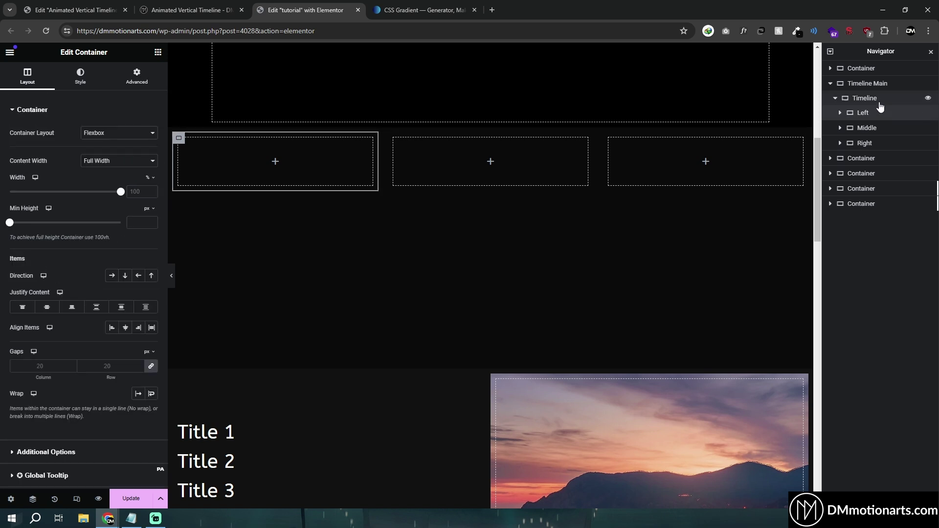
click(879, 101)
click(28, 76)
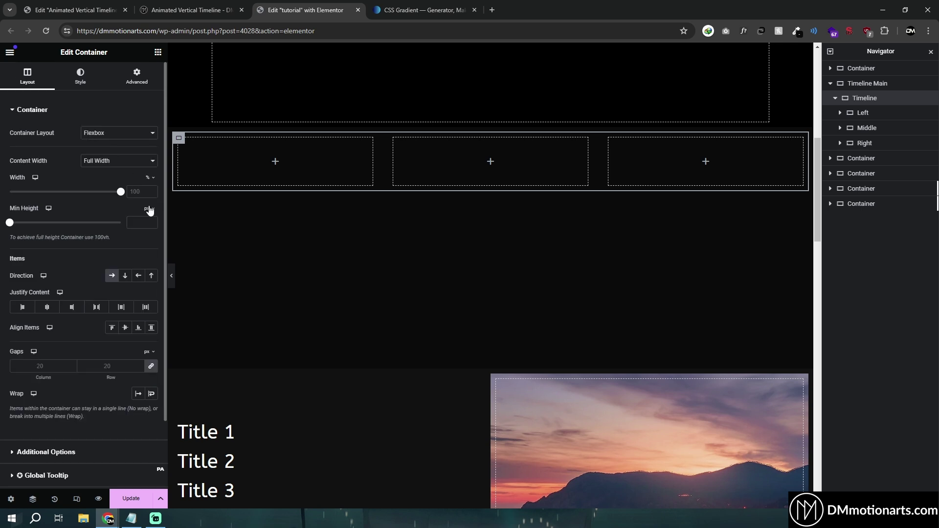
click(147, 252)
click(134, 223)
text(40)
scroll(302, 257, up, 1)
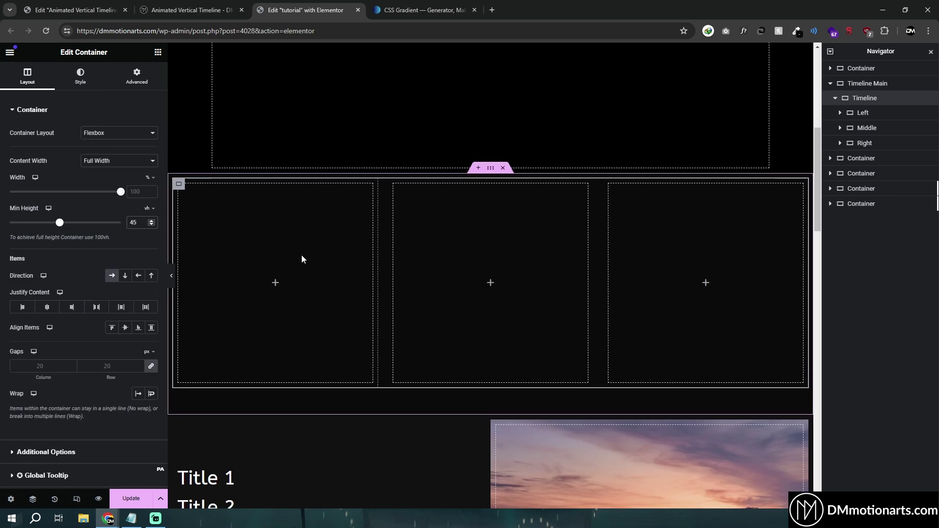
scroll(301, 257, down, 2)
scroll(301, 257, up, 1)
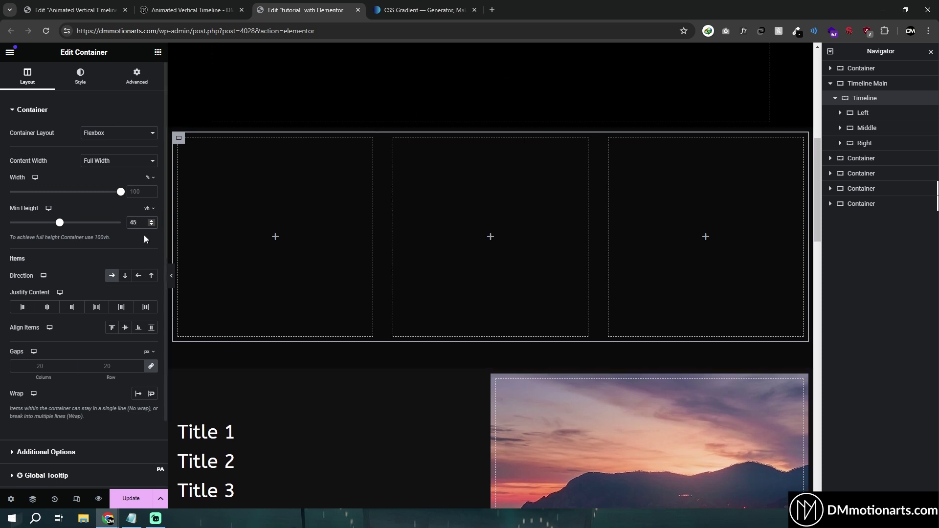
Compare a 50 vh minimum height on the Timeline container, restore 45 vh, and set its column and row gaps to 0 px
double_click(133, 223)
text(50)
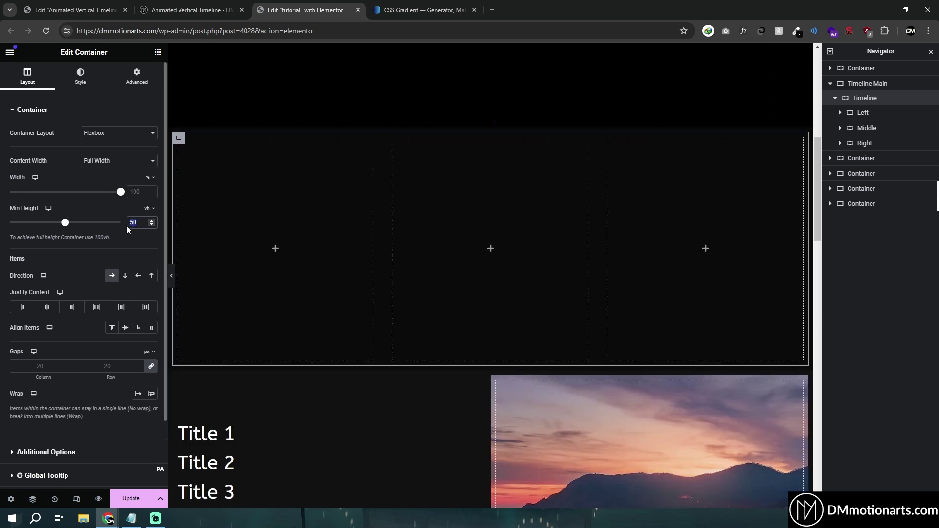
text(45)
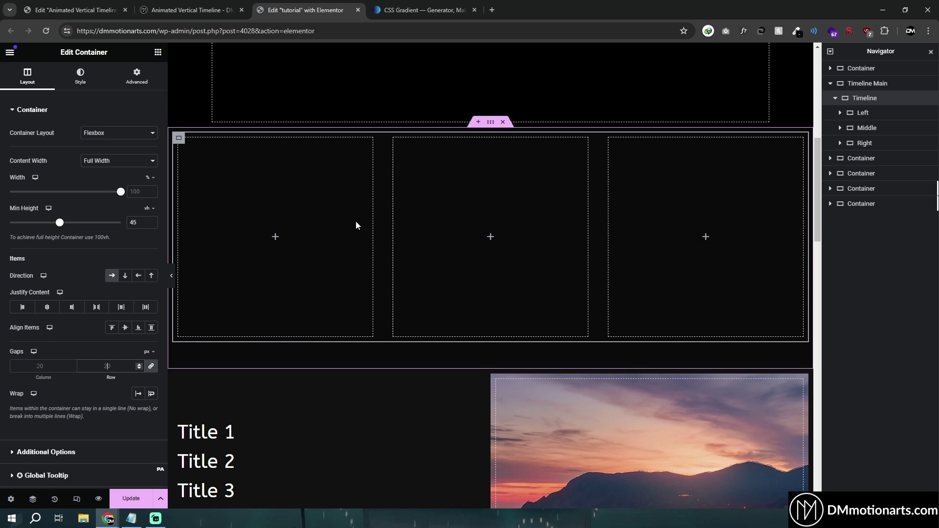
key(BackSpace)
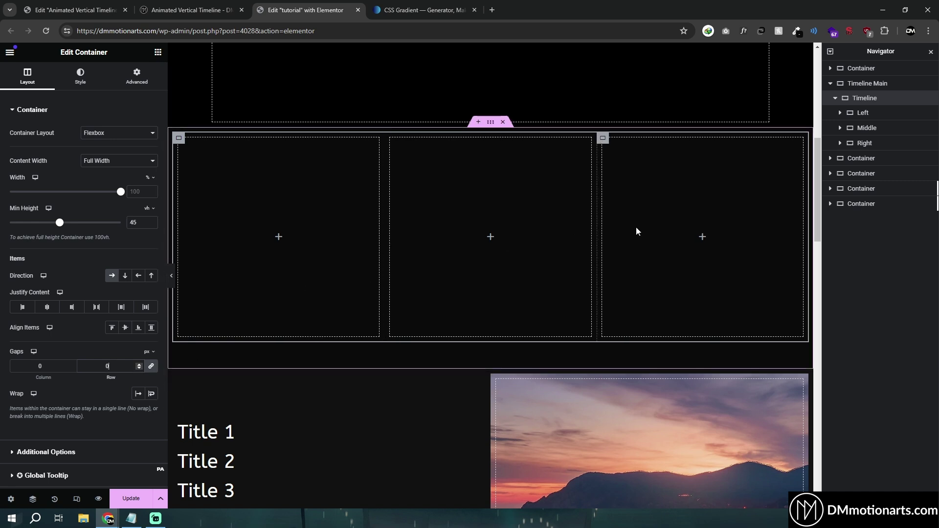
Set the widths of the Left and Right containers to 45% each and the Middle container to 10%
click(863, 113)
click(140, 191)
text(45)
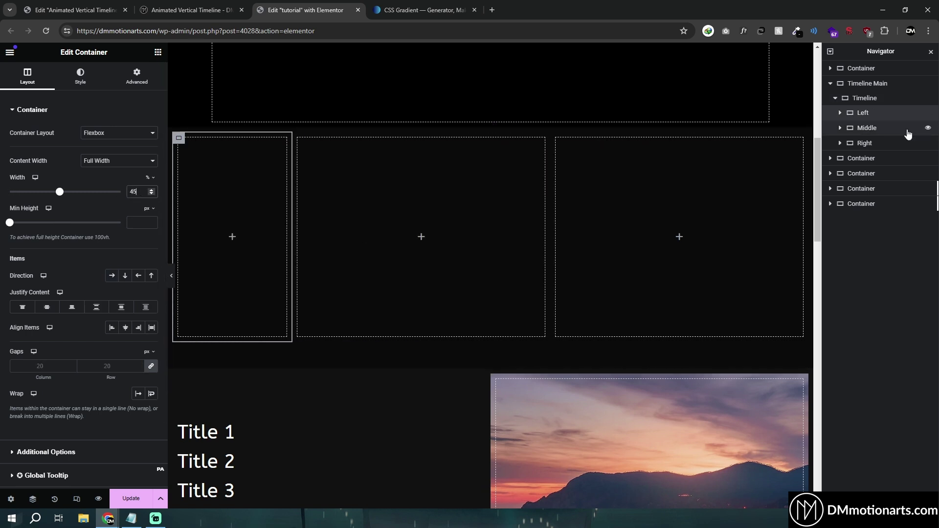
click(864, 143)
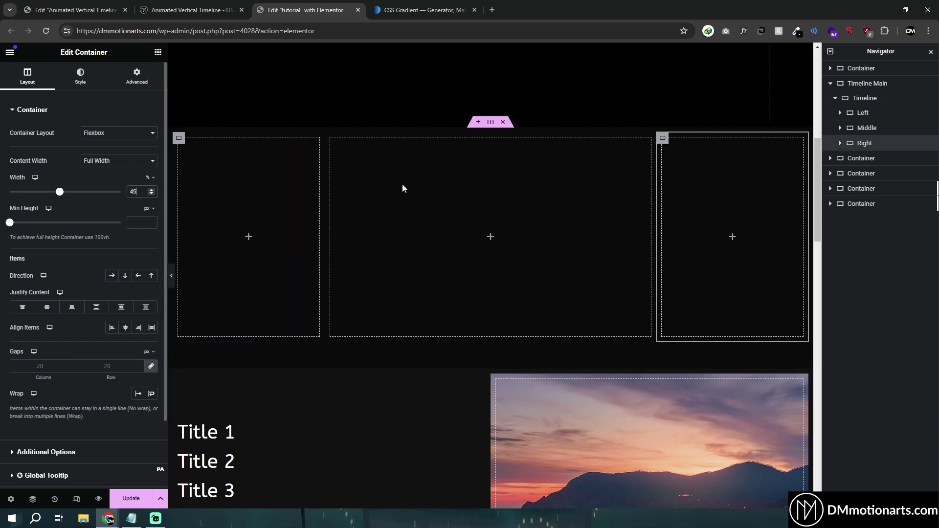
click(867, 127)
click(134, 196)
text(10)
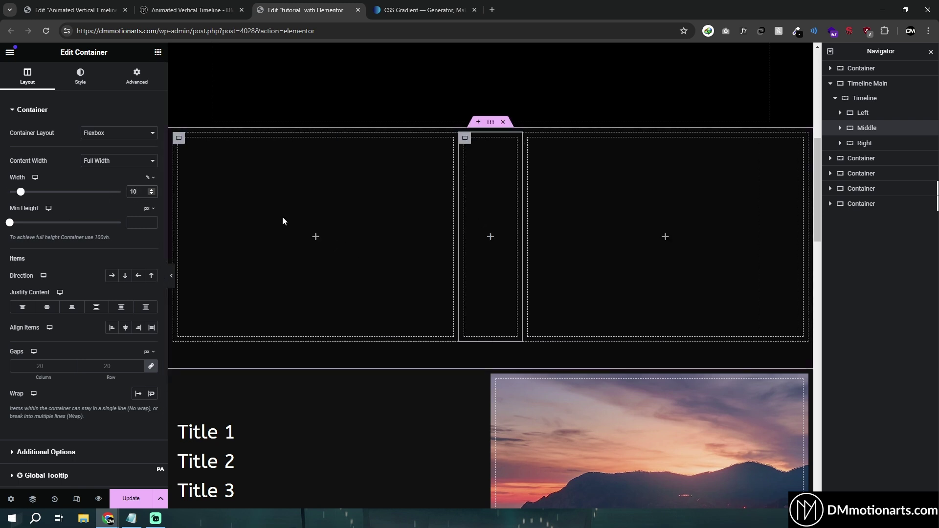
Add a Heading widget to the Left container with the title "Jun 2024"
click(316, 237)
drag(44, 225, 313, 239)
click(78, 78)
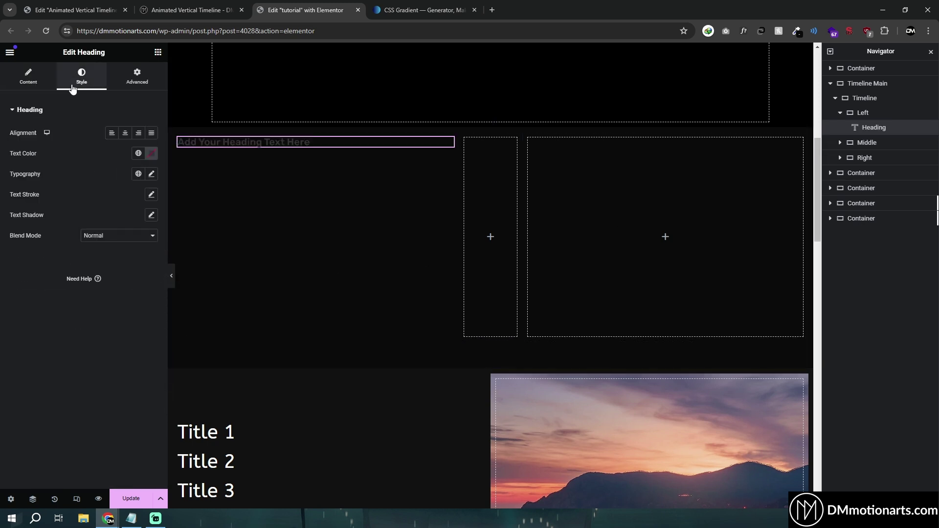
click(30, 78)
triple_click(80, 147)
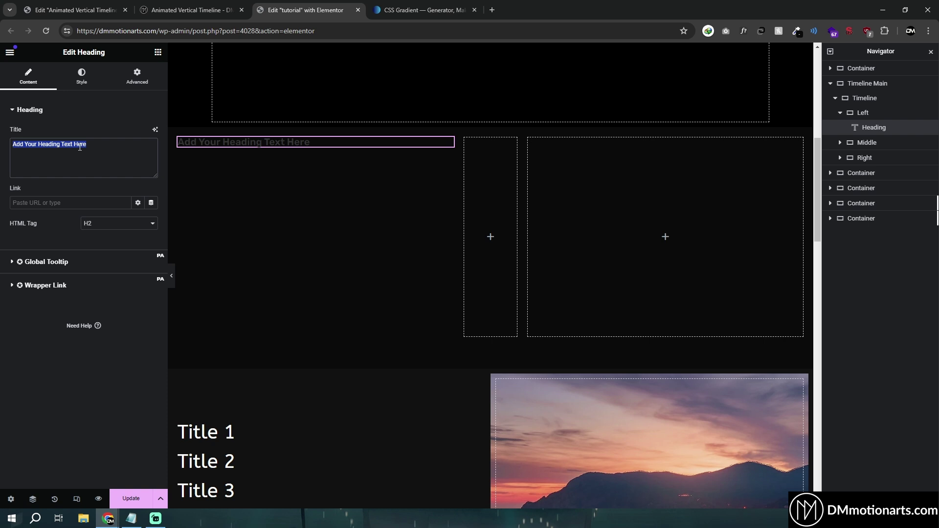
key(BackSpace)
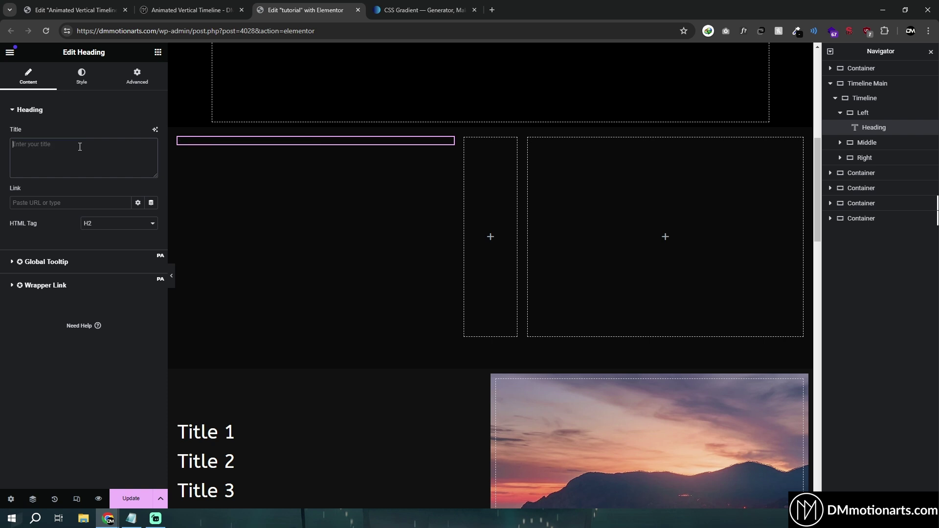
text(Jun 2024)
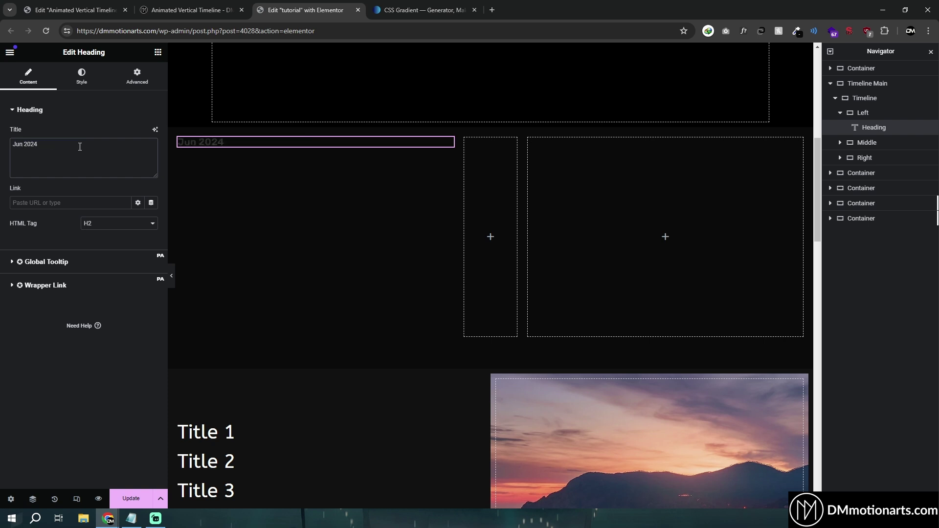
Set the "Jun 2024" heading's text color to white
click(86, 85)
click(151, 153)
drag(107, 196, 95, 191)
Set the "Jun 2024" heading's font to Inter Tight, slightly larger than 42 px, and align the text right
click(151, 175)
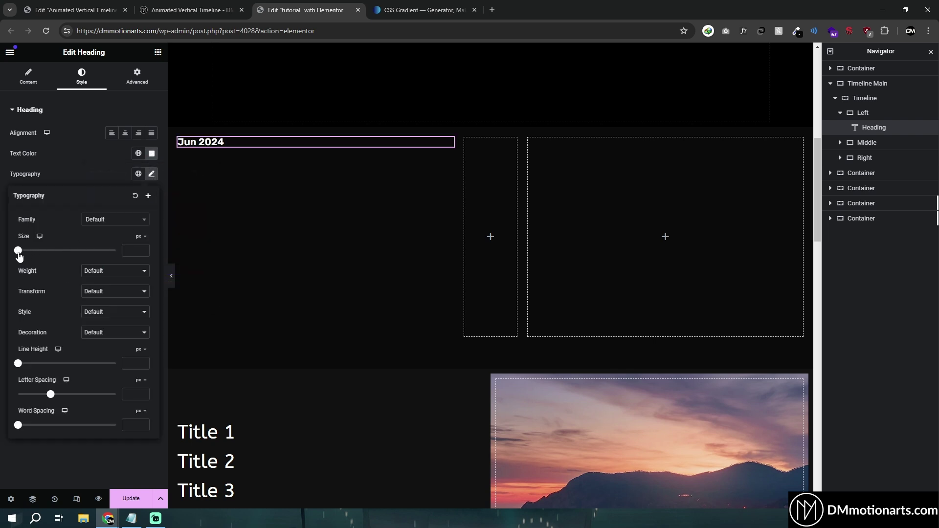
drag(18, 251, 38, 251)
click(105, 222)
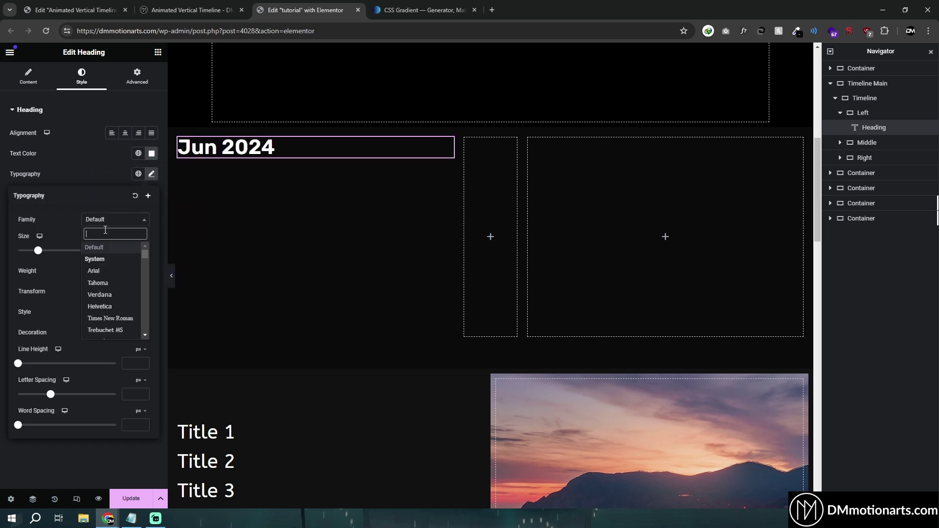
text(inter tight)
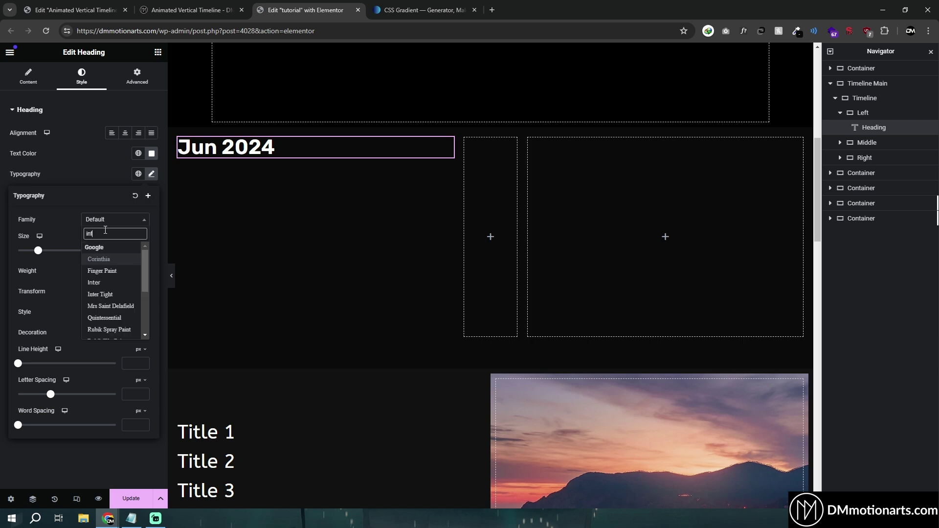
key(Return)
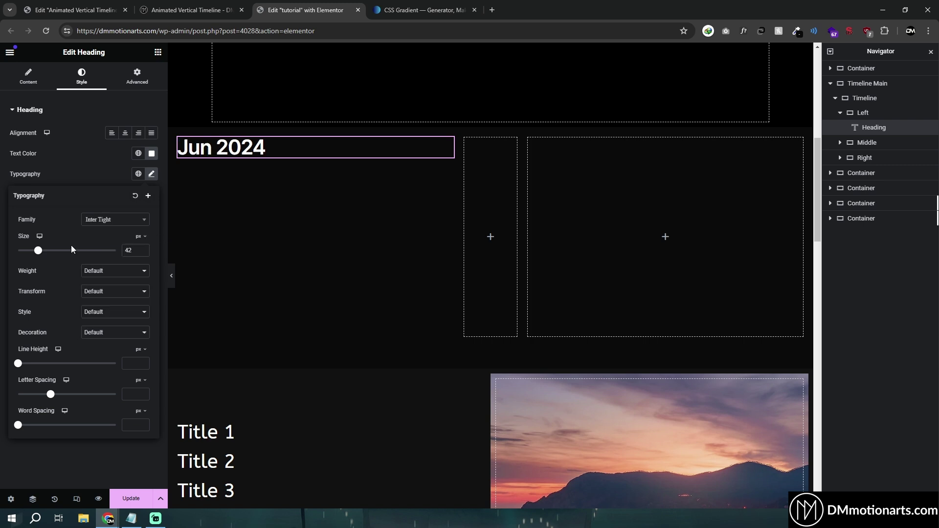
drag(37, 253, 39, 253)
click(141, 133)
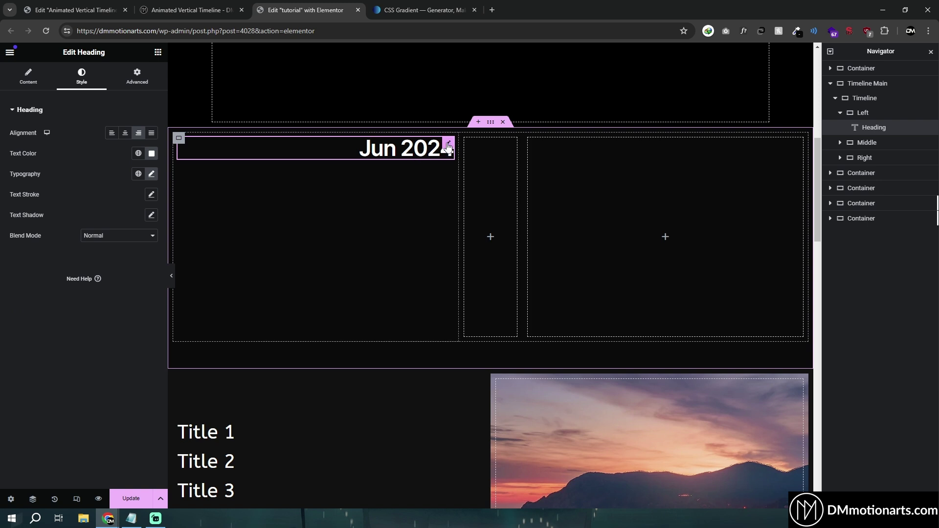
Copy the lorem ipsum text widget from the reference timeline page and paste it into the Right container of the tutorial page
click(530, 250)
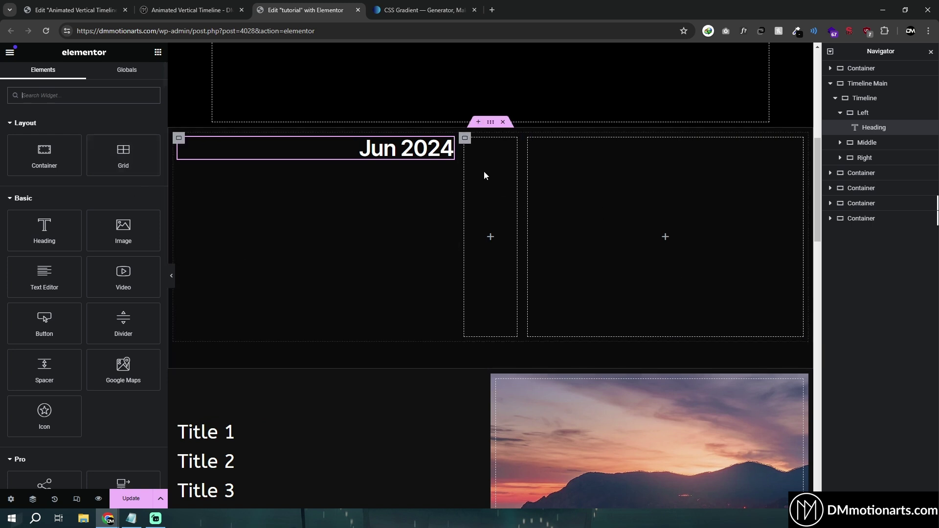
click(66, 10)
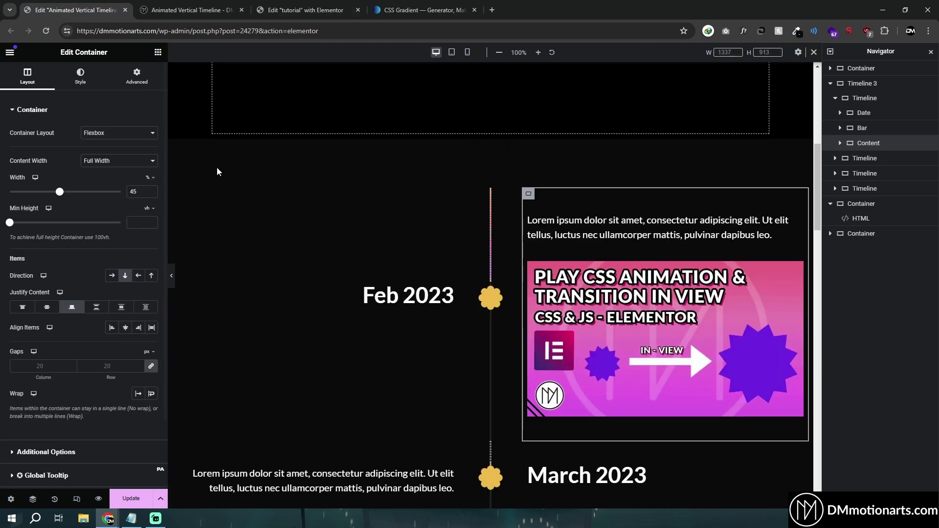
right_click(621, 264)
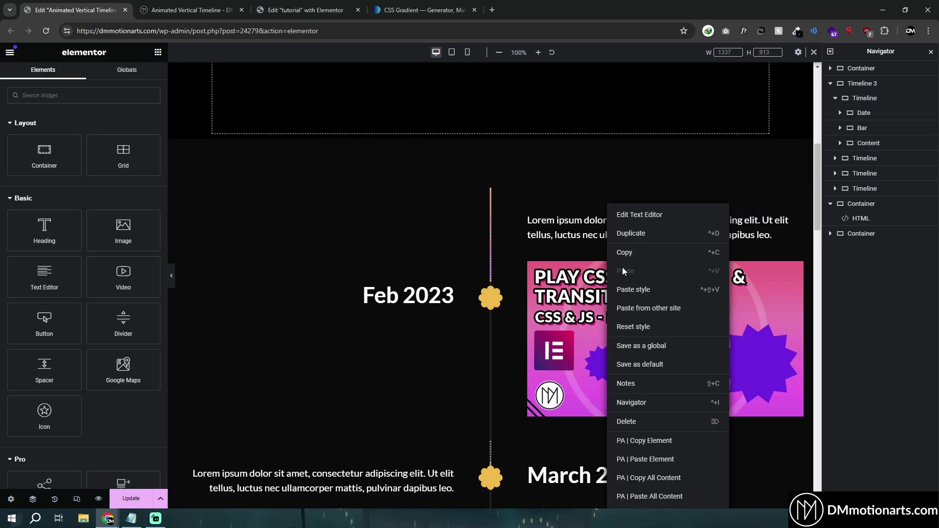
click(636, 252)
click(305, 10)
right_click(622, 266)
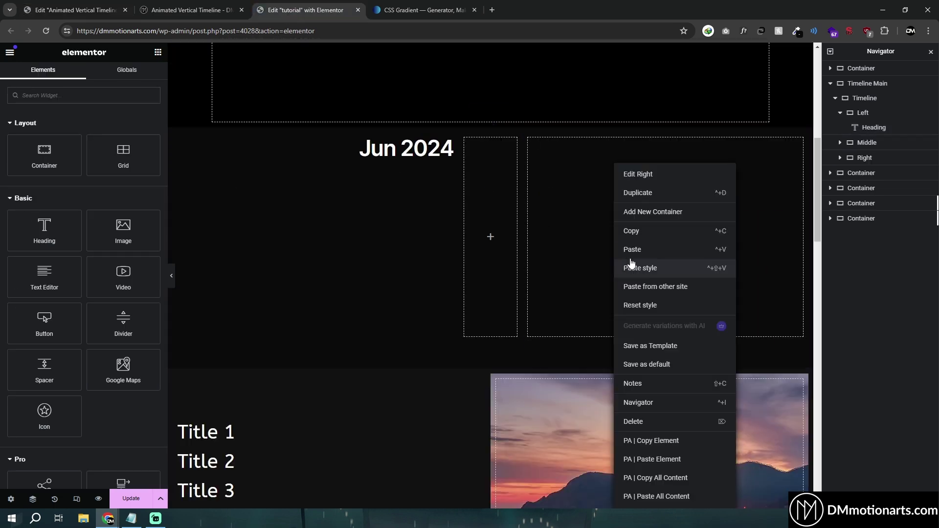
click(634, 249)
Copy the "Play CSS Animation" image from the reference timeline page and paste it below the text in the Right container
click(114, 11)
right_click(641, 206)
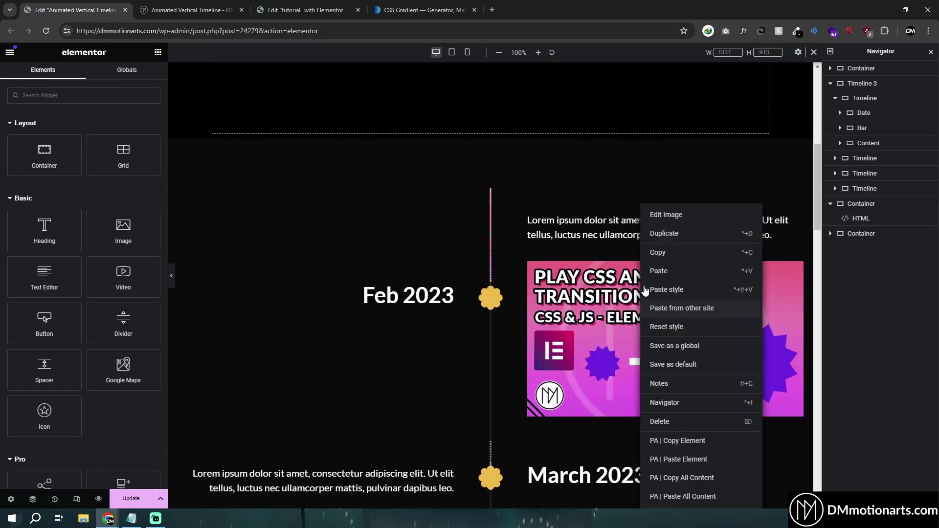
click(658, 246)
click(306, 10)
right_click(581, 154)
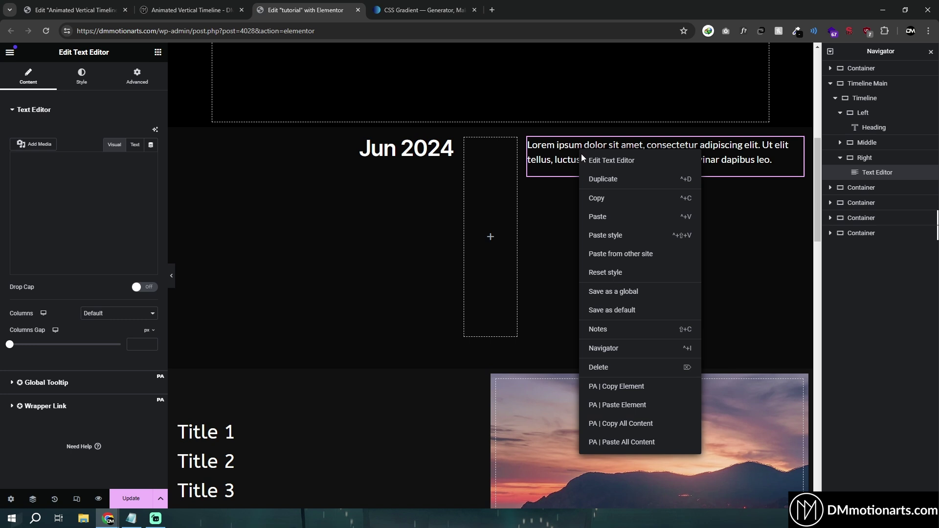
click(601, 217)
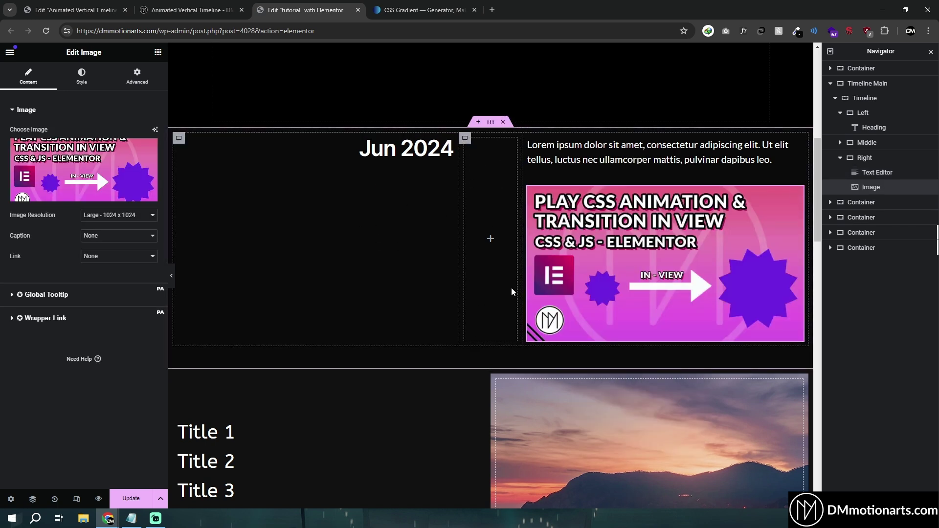
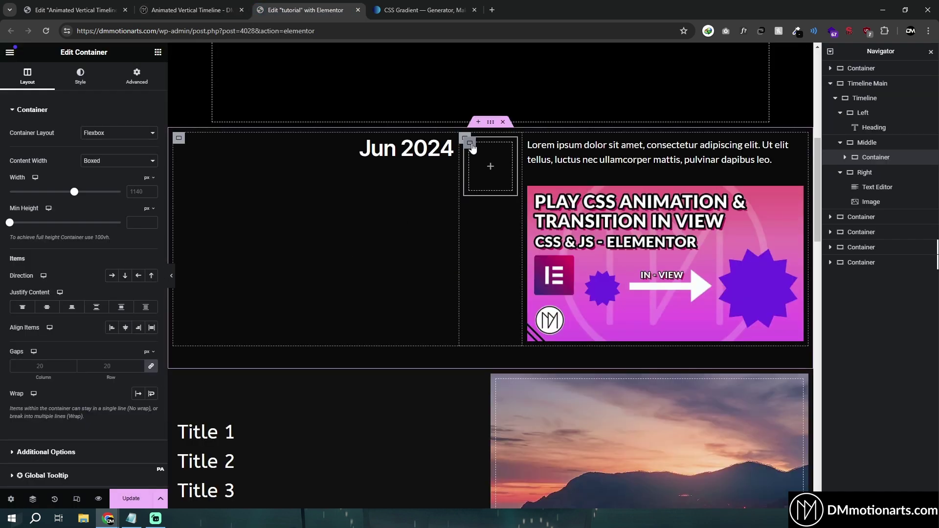
Rename the container inside Middle as "Grey Bar" and set its content width to Full Width
text(Gr)
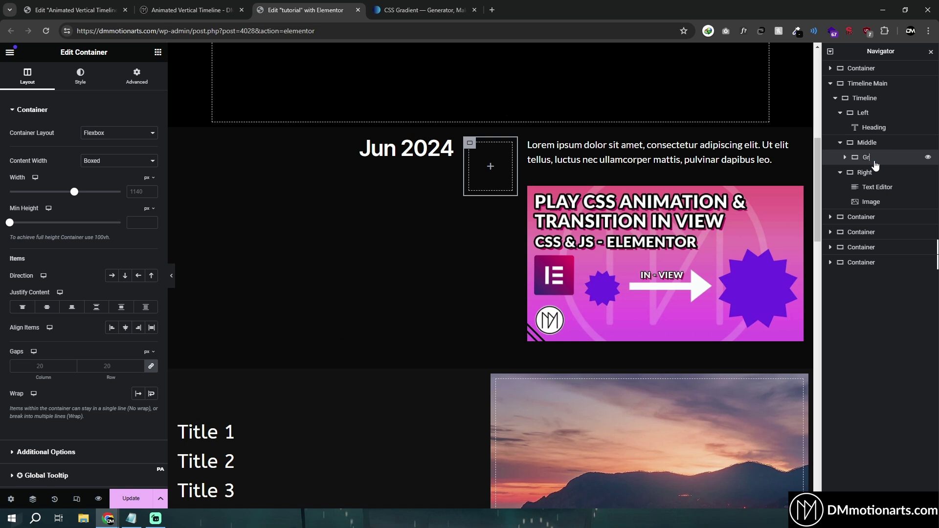
text(ey Bar)
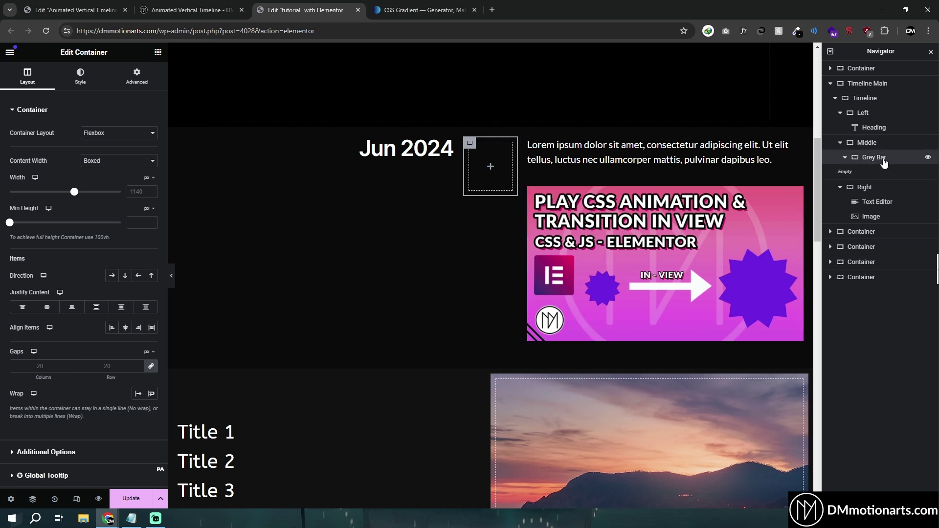
click(102, 162)
click(101, 182)
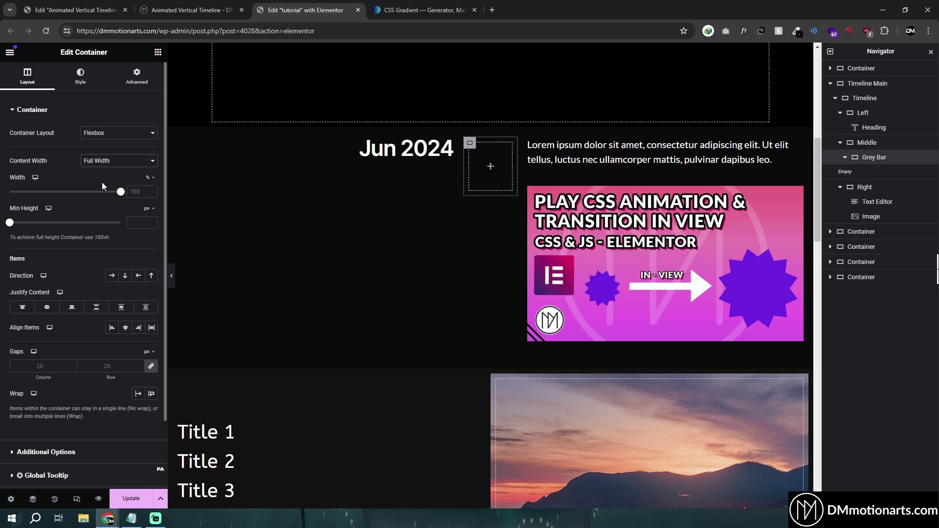
Set the Grey Bar container's width to 3 px and its padding to 0 px on all sides
click(148, 179)
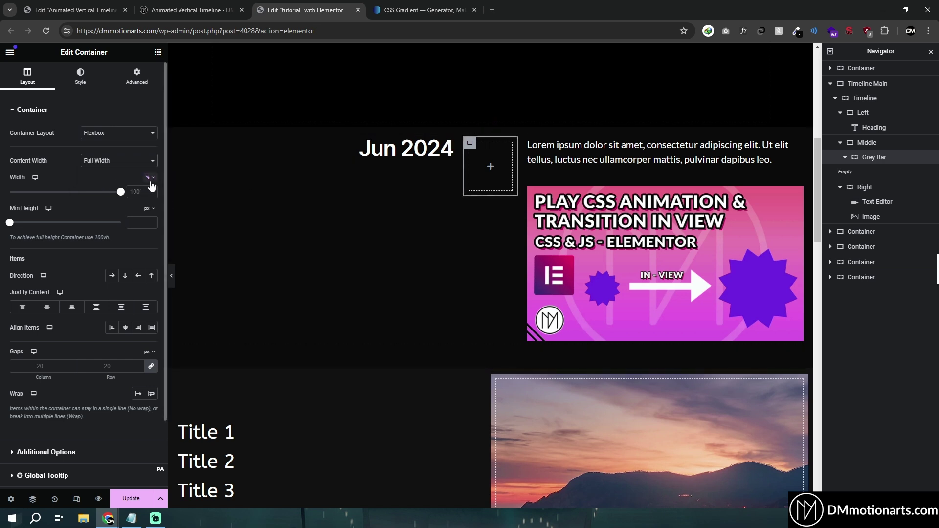
click(148, 178)
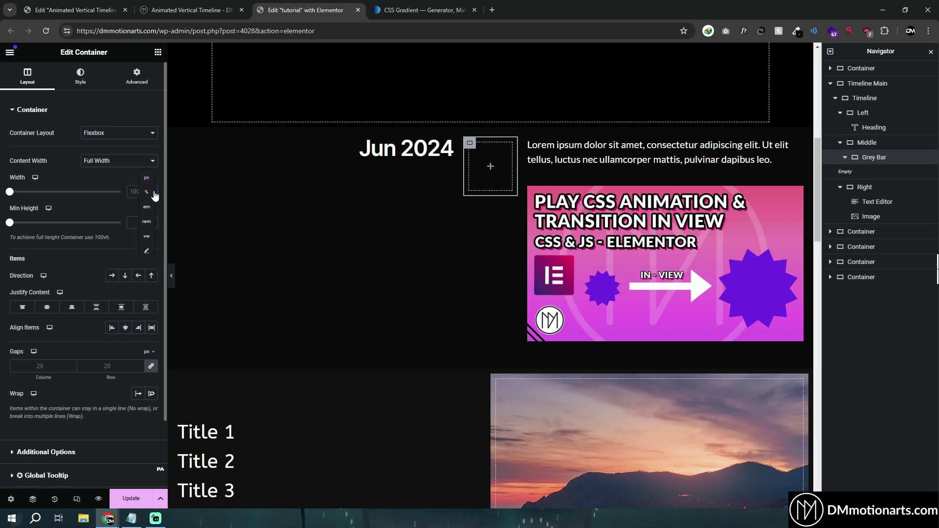
text(3)
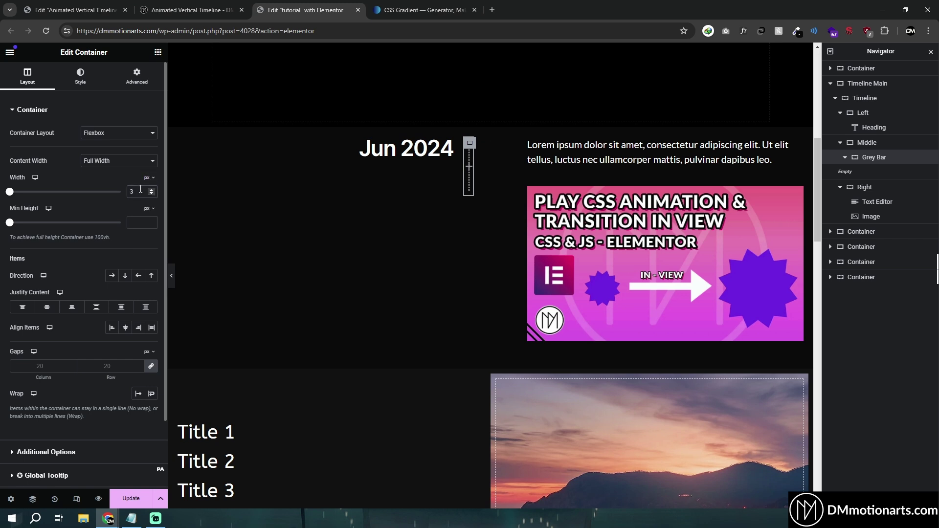
click(137, 76)
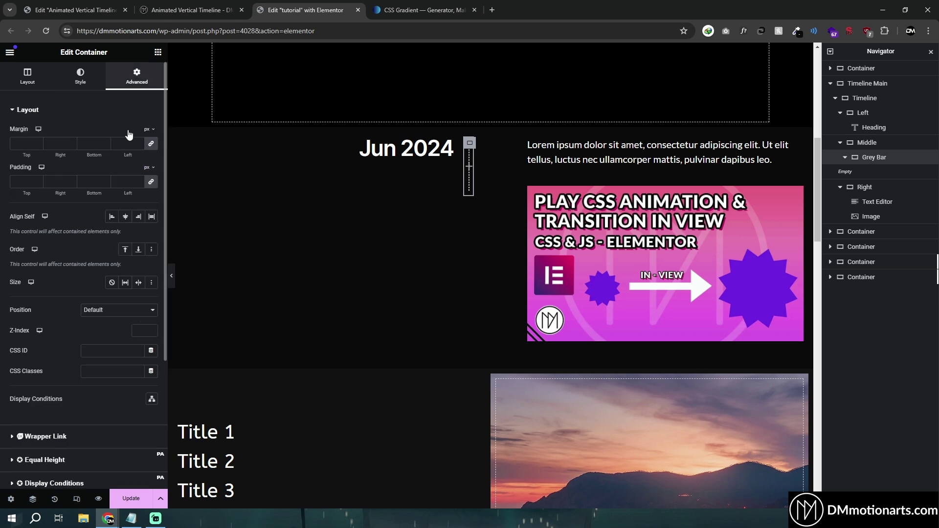
click(121, 181)
text(0)
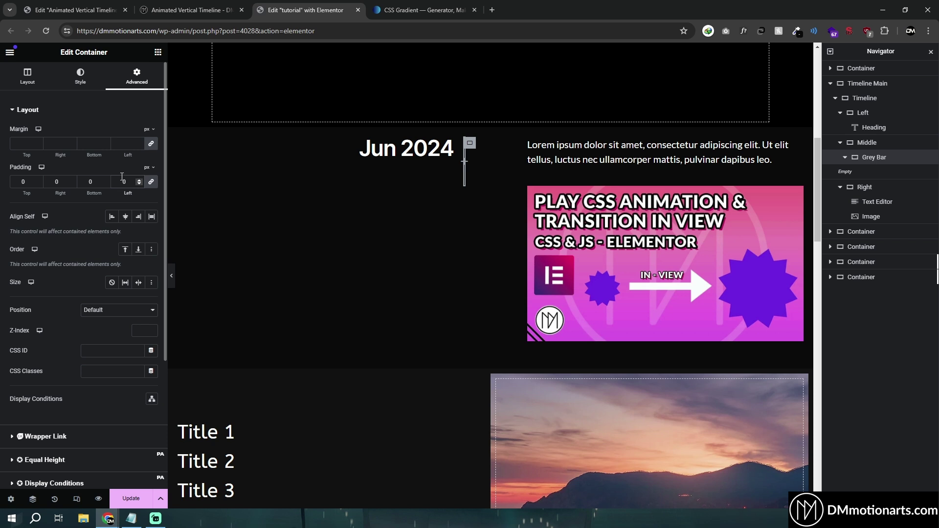
Centre-align the items inside the Middle container so the grey bar sits in the middle of its column
click(876, 143)
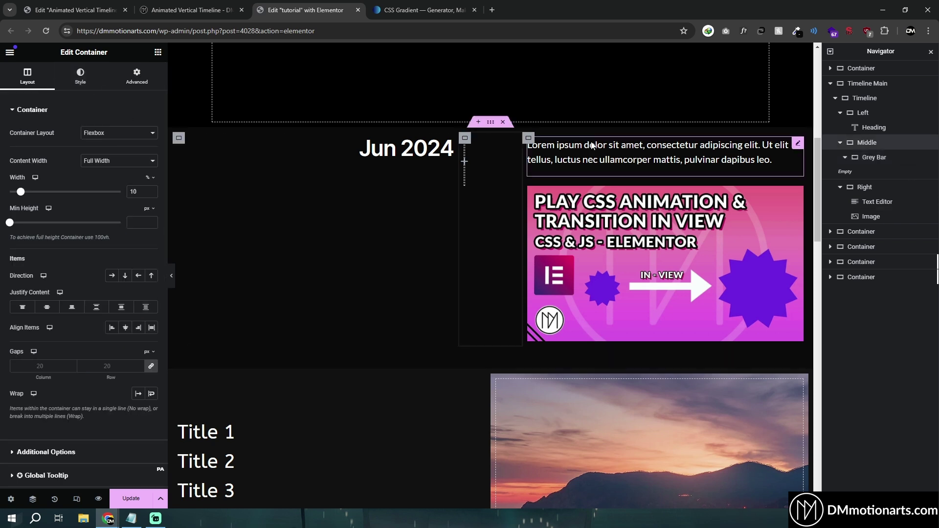
click(126, 327)
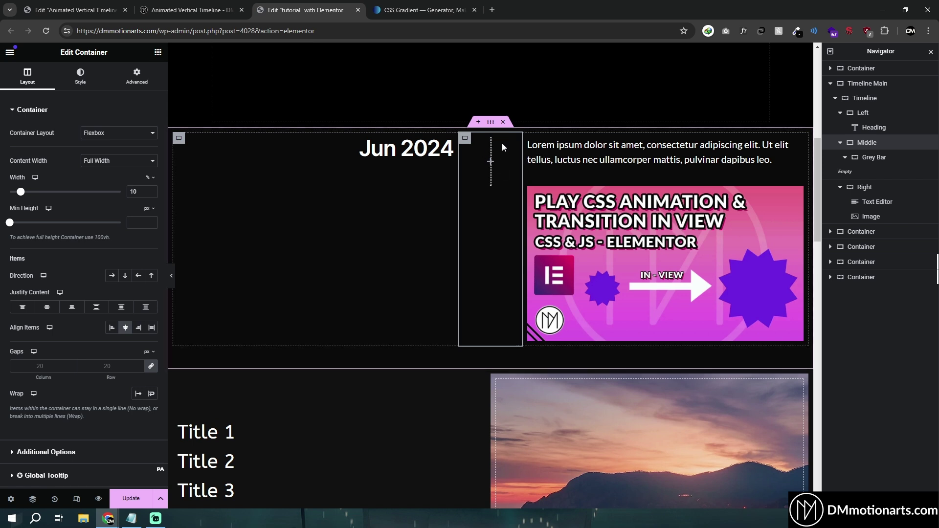
click(873, 158)
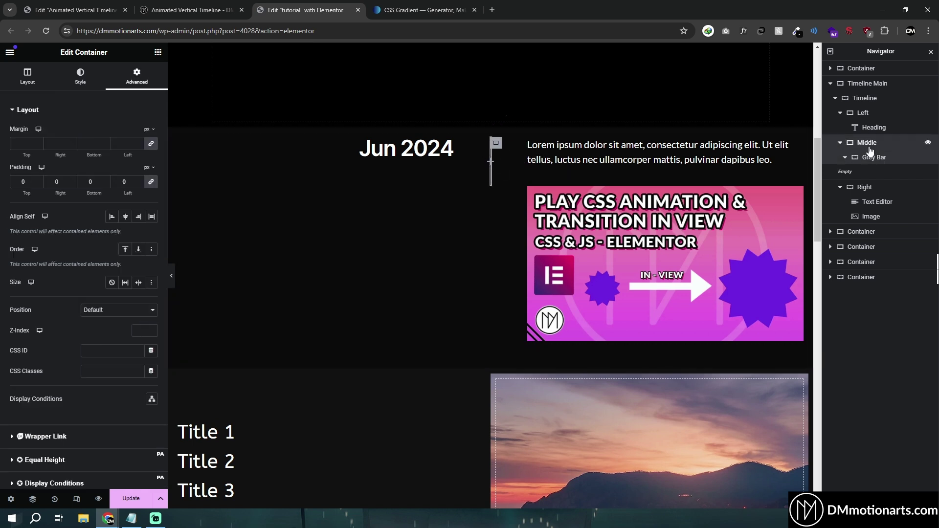
click(870, 146)
Give the Grey Bar container a classic light grey background colour and preview the page without the editing panels
click(880, 157)
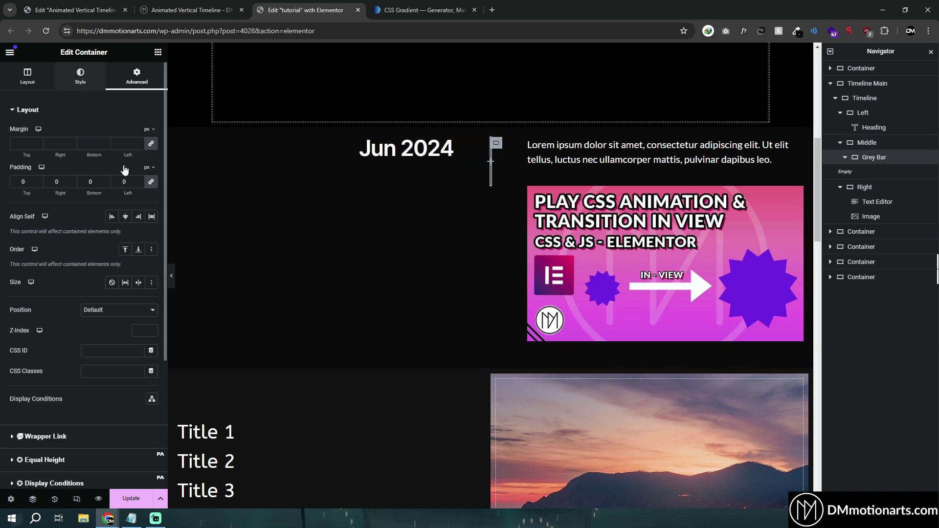
click(80, 76)
click(112, 153)
click(152, 174)
click(94, 222)
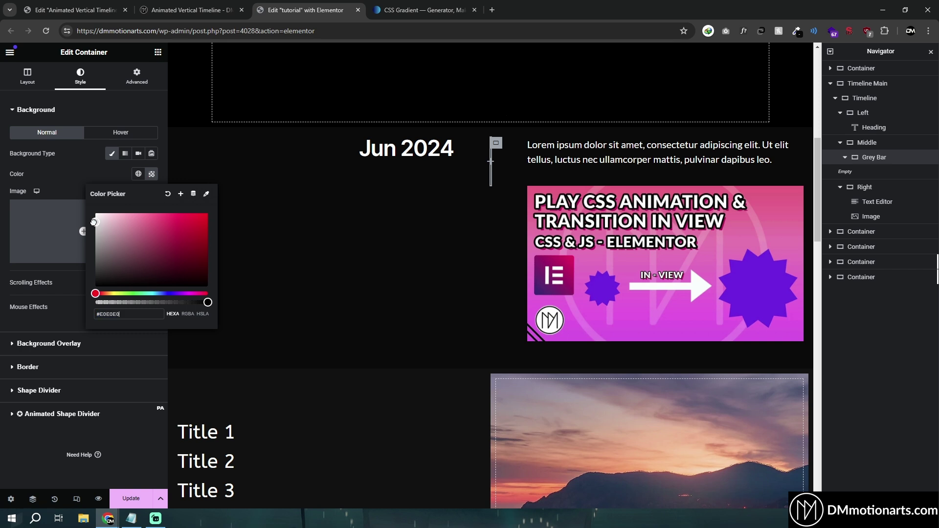
click(64, 245)
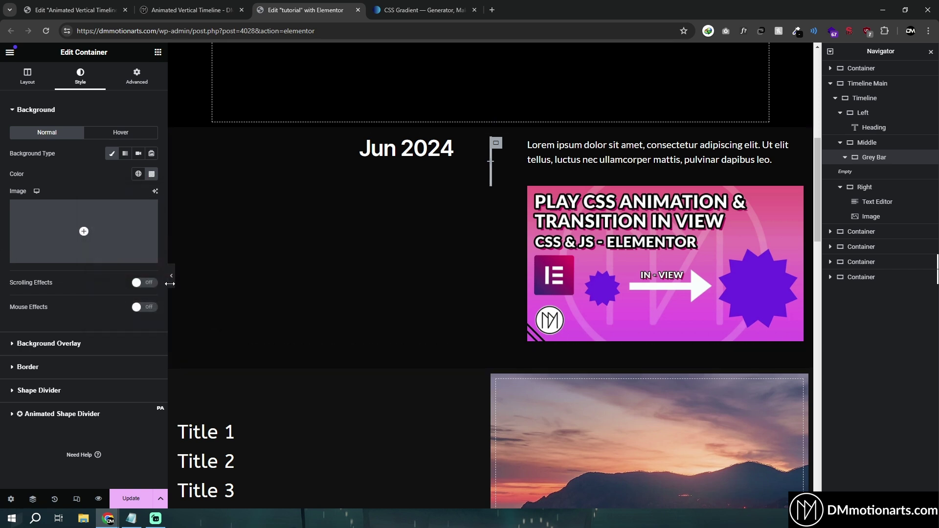
click(171, 282)
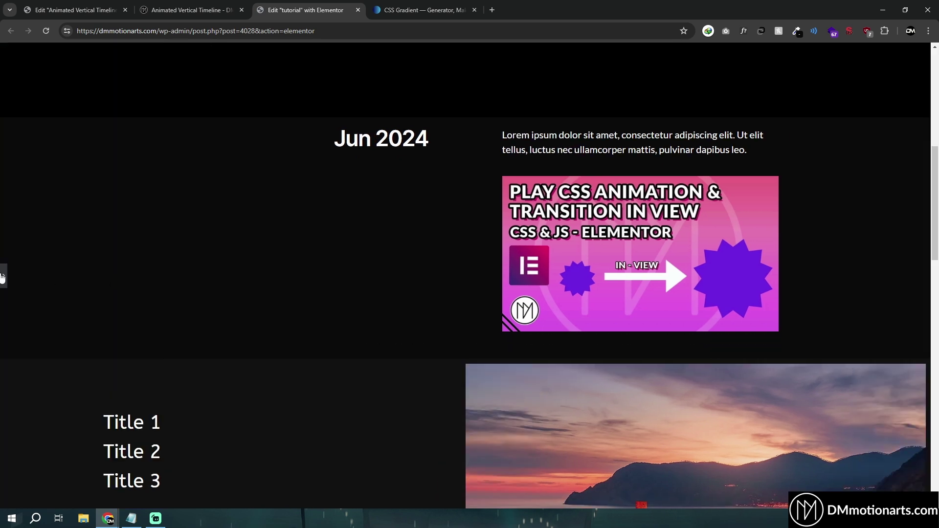
click(4, 279)
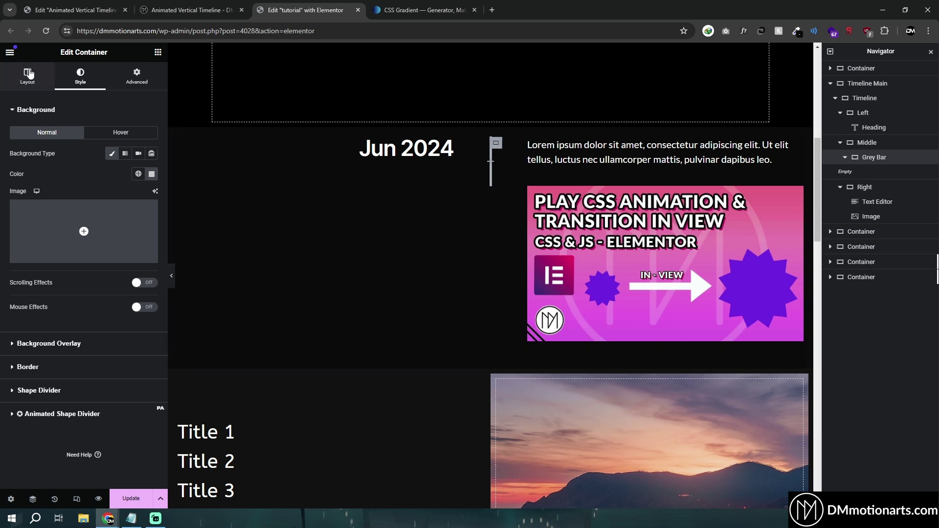
Try the Grey Bar container at 30 px width and 50 px minimum height and preview it on the page
click(497, 142)
click(141, 222)
text(50)
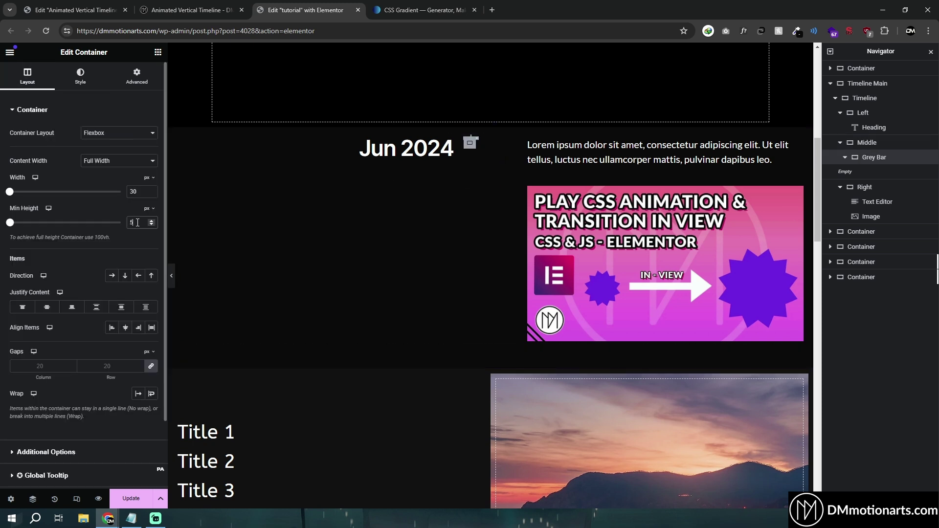
click(172, 275)
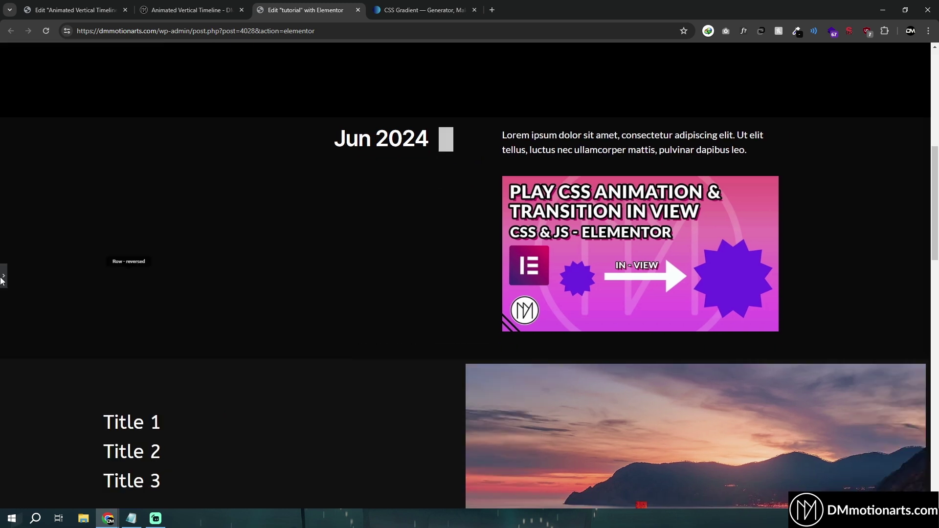
click(3, 276)
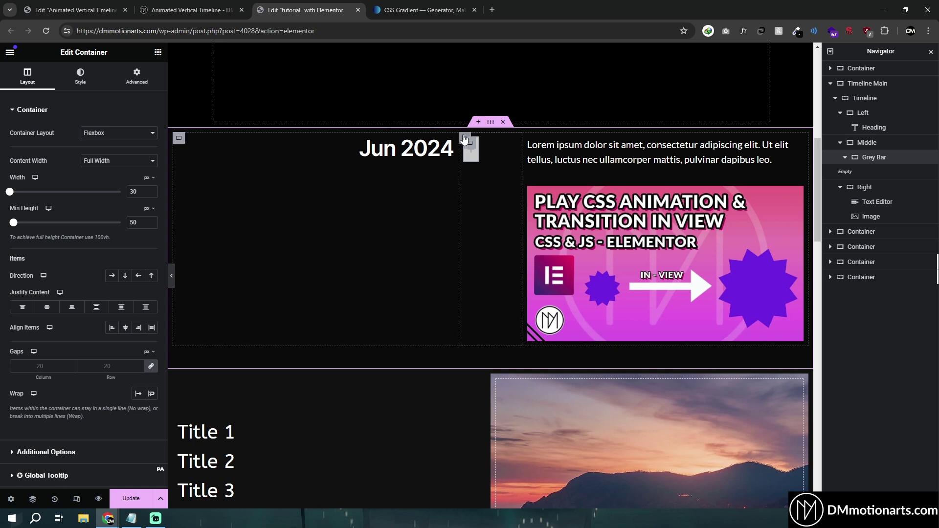
Centre the items in the Middle container again and set the Grey Bar's width back to 3 px
click(464, 142)
click(125, 328)
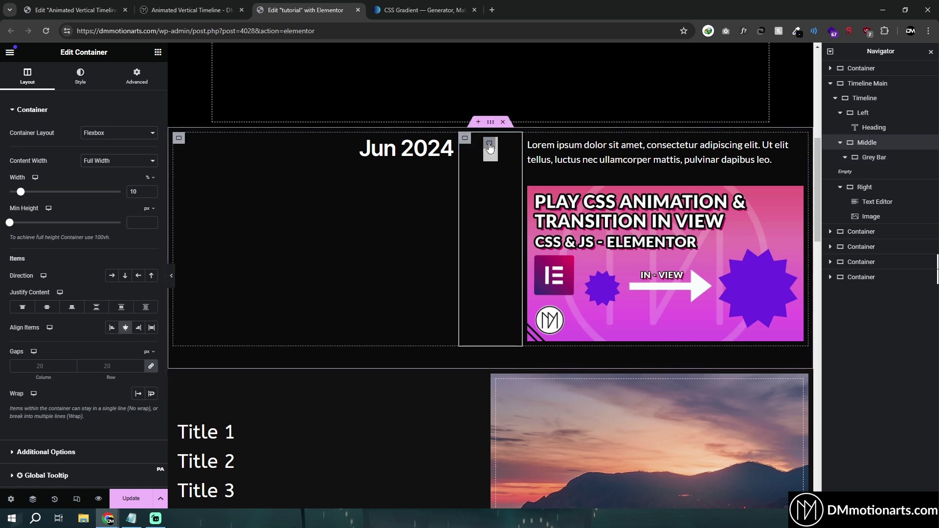
click(490, 149)
key(BackSpace)
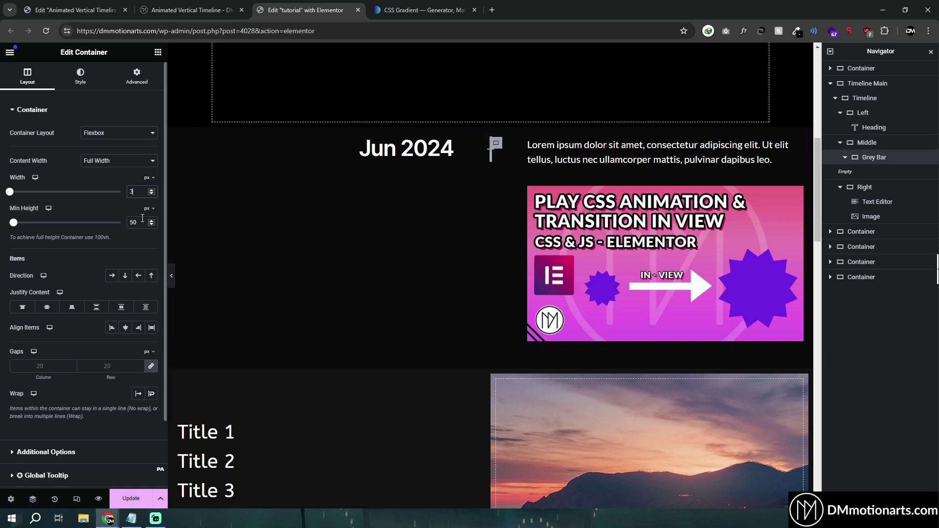
Set the Grey Bar's minimum height to 150 px and preview the bar on the page
drag(142, 218, 129, 223)
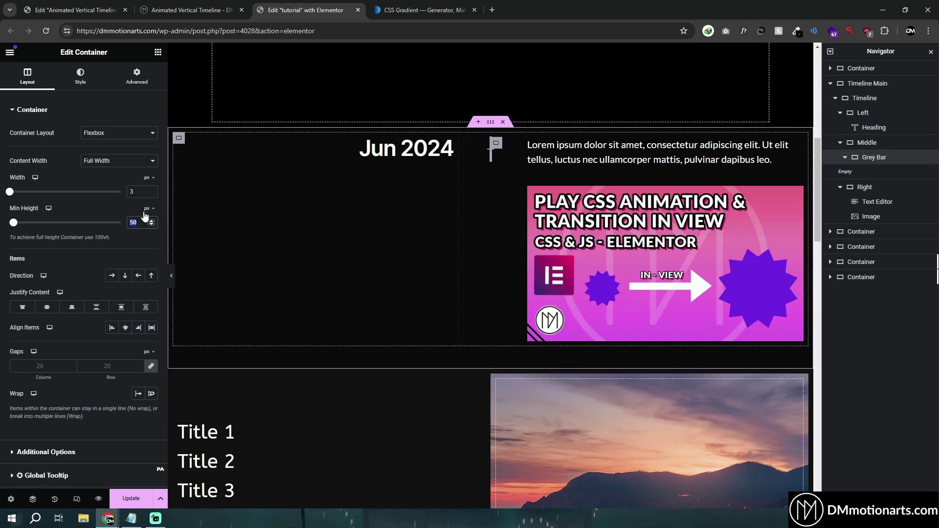
text(150)
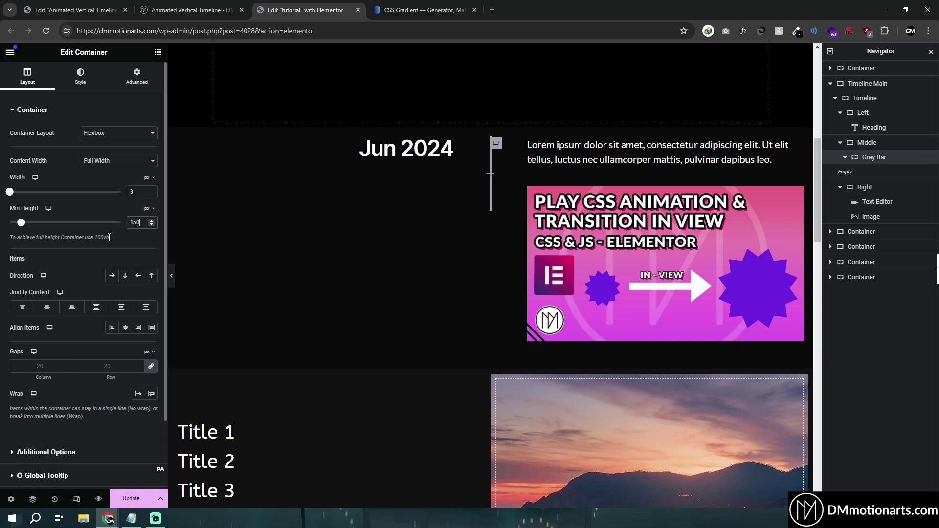
click(171, 275)
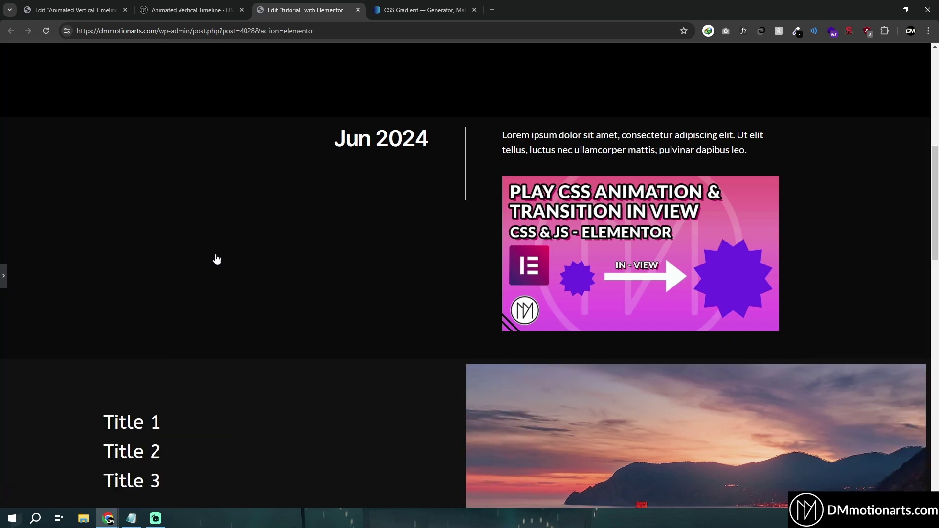
key(ctrl+p)
Darken the Grey Bar's background colour to a dark grey and preview the result
click(80, 78)
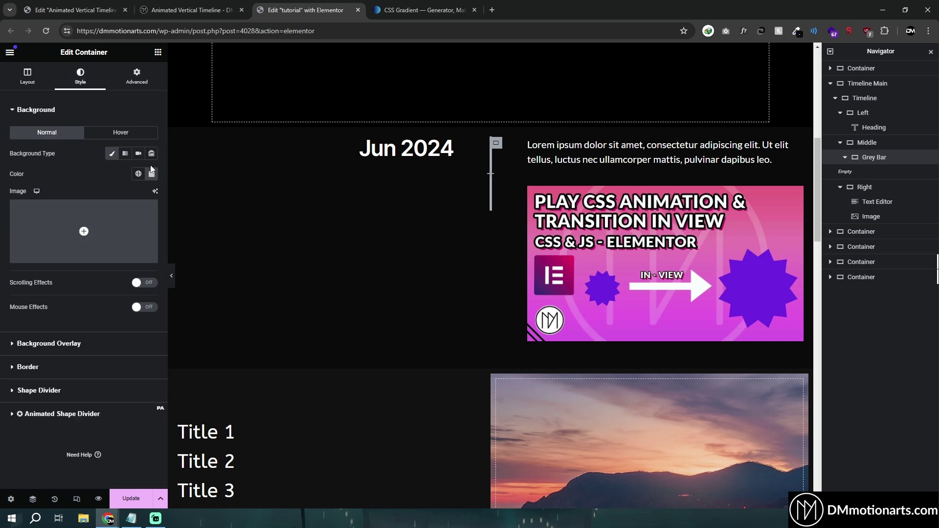
click(152, 175)
drag(96, 231, 96, 226)
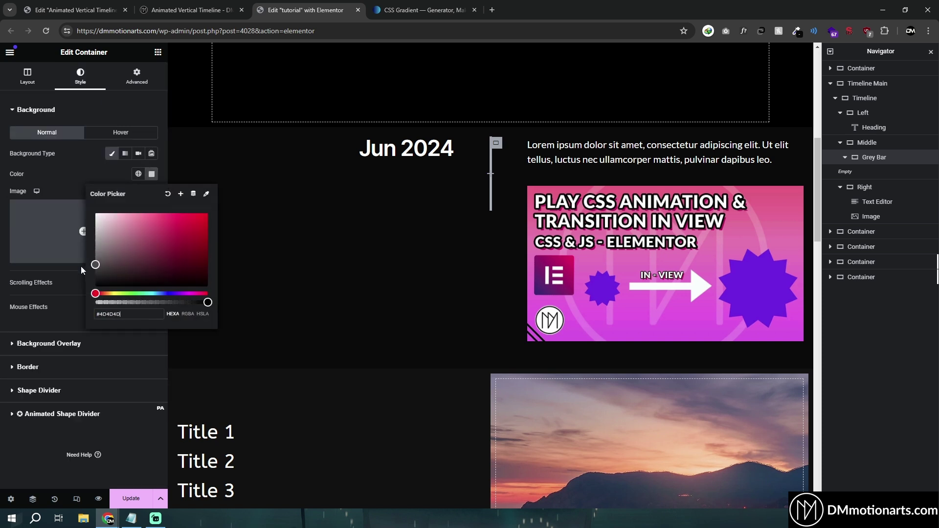
drag(81, 266, 77, 271)
click(172, 274)
click(171, 275)
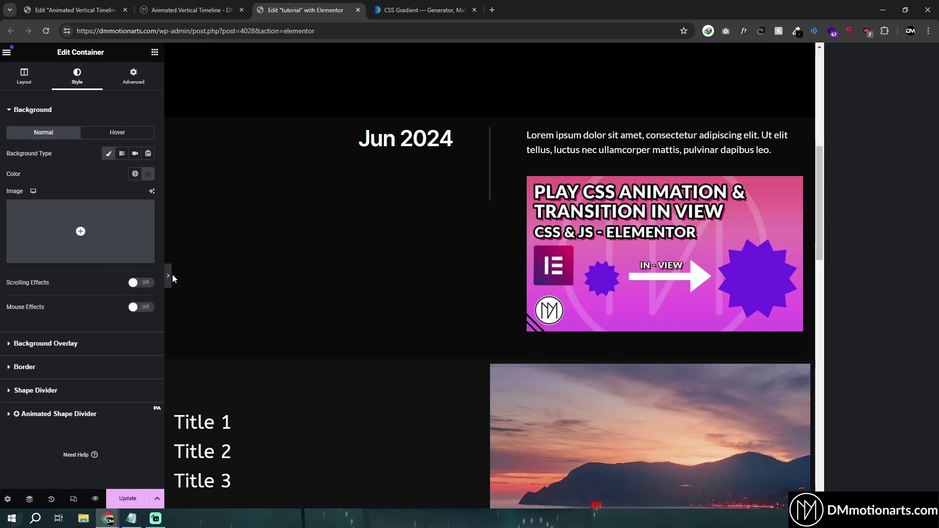
click(3, 281)
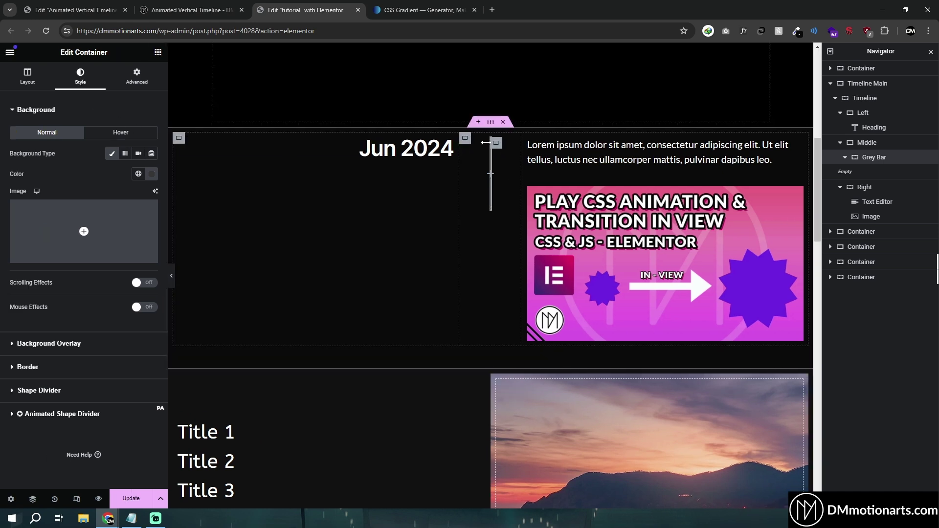
Switch the Grey Bar's minimum height to a custom value of 100% and preview the full-height bar
click(848, 158)
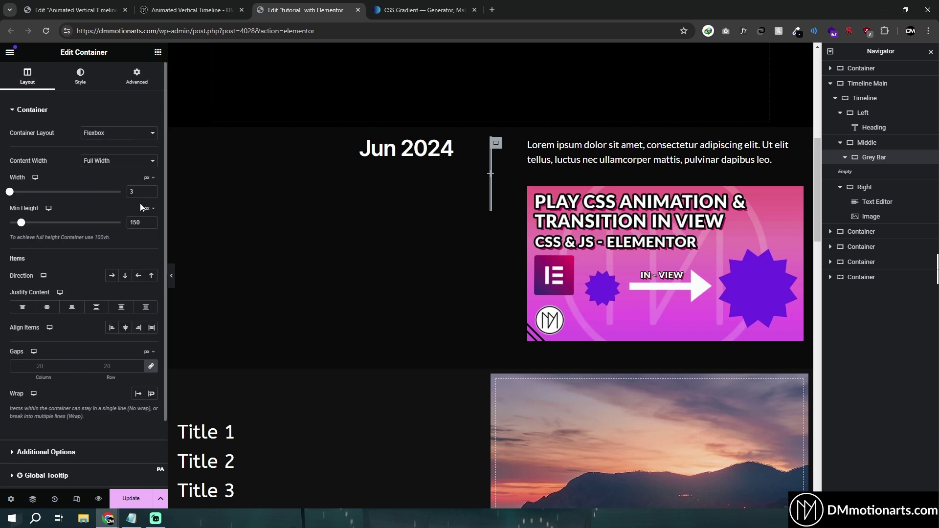
click(150, 210)
click(147, 267)
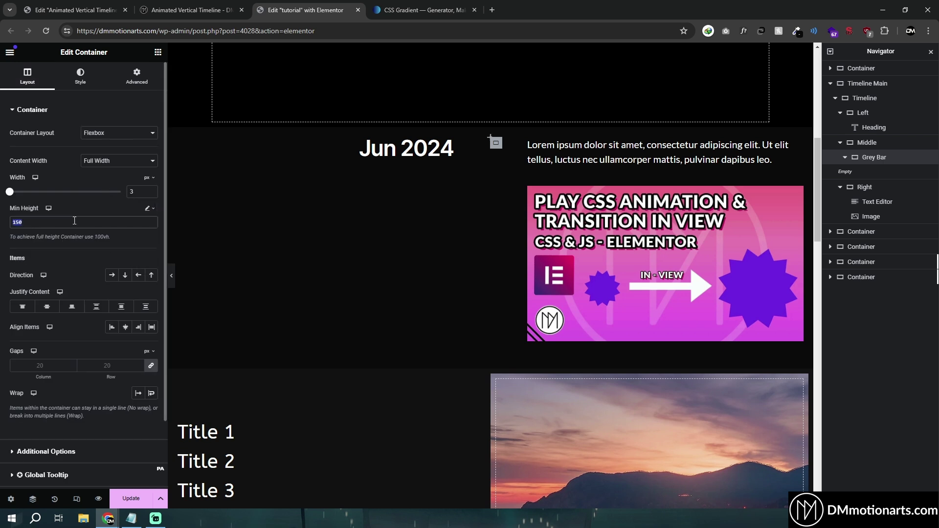
text(%)
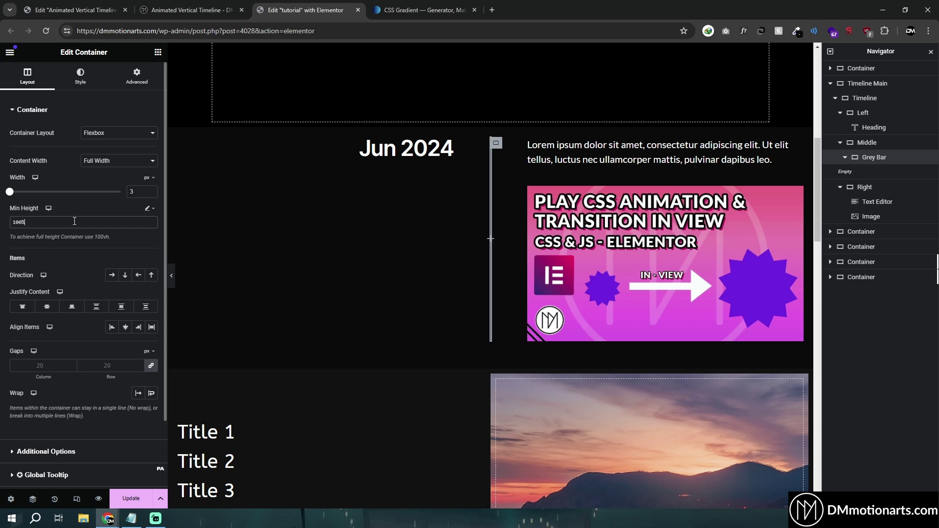
click(150, 209)
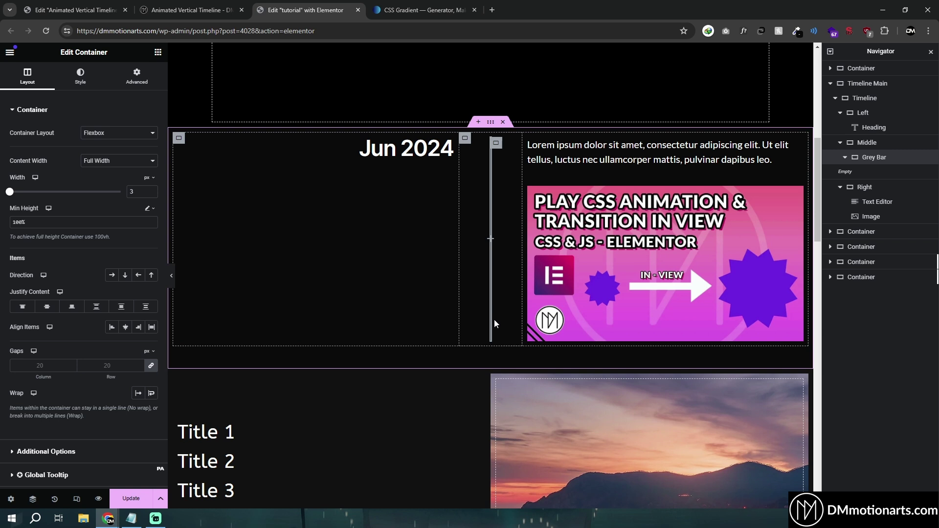
click(171, 275)
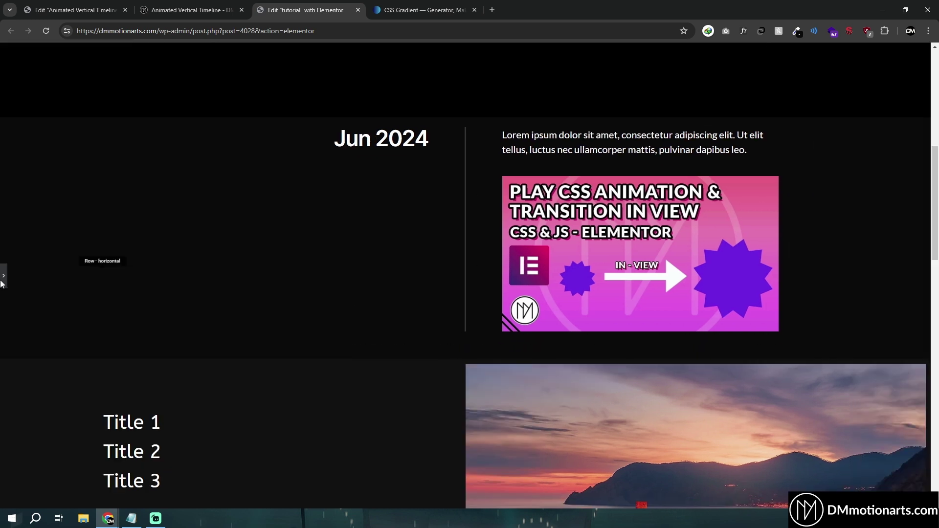
click(3, 276)
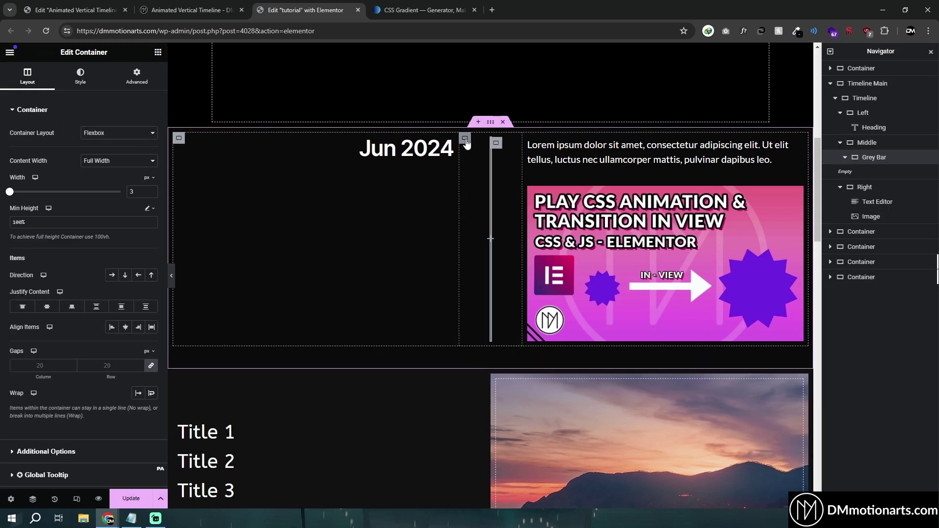
Set the Middle container's padding to 0 px on all sides and preview the bar
click(465, 139)
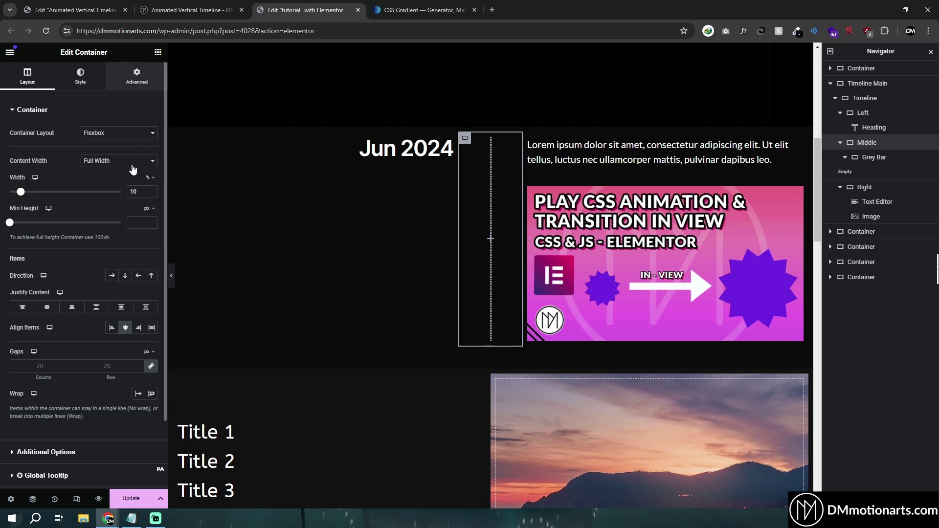
click(137, 76)
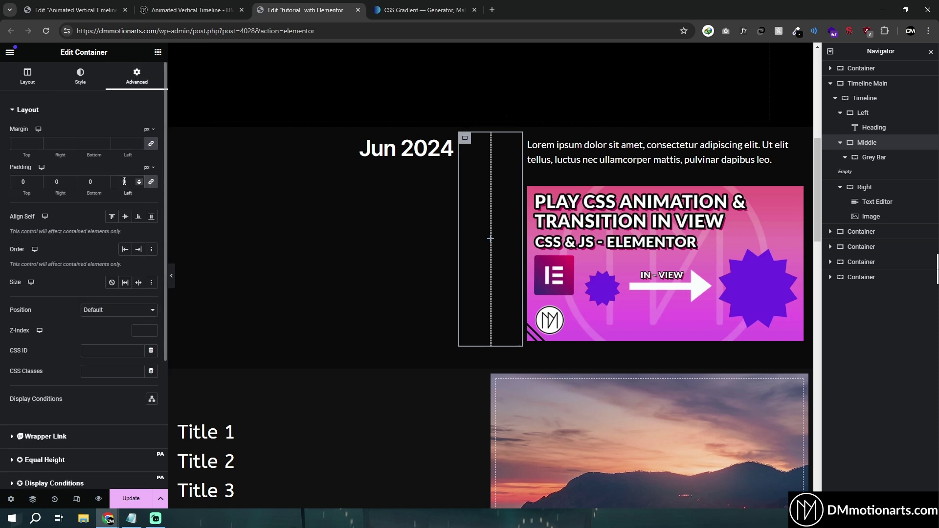
click(172, 275)
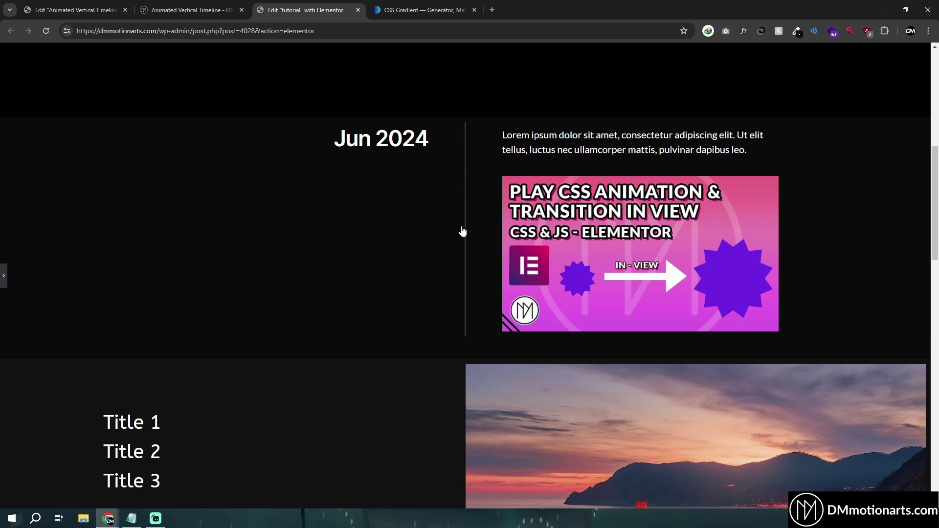
key(ctrl+p)
Copy the Grey Bar container and paste the copy inside the Grey Bar itself
click(874, 159)
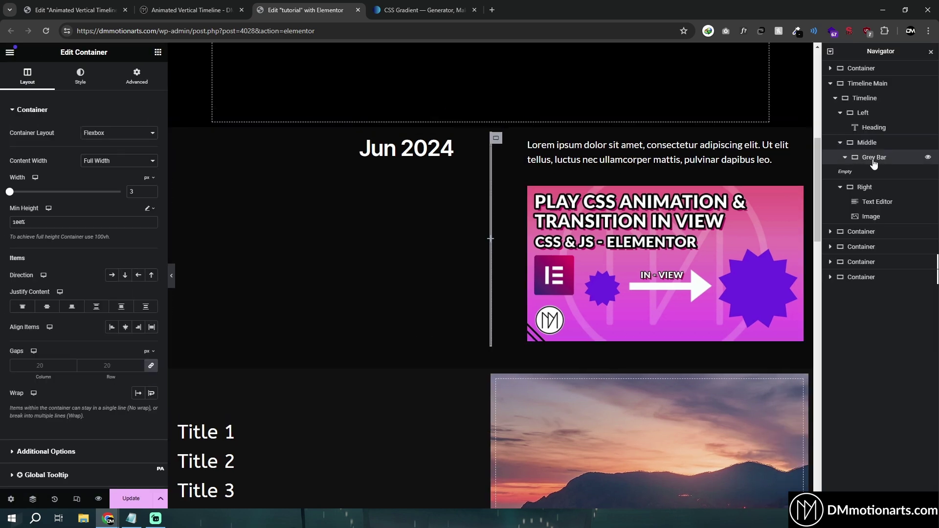
right_click(874, 161)
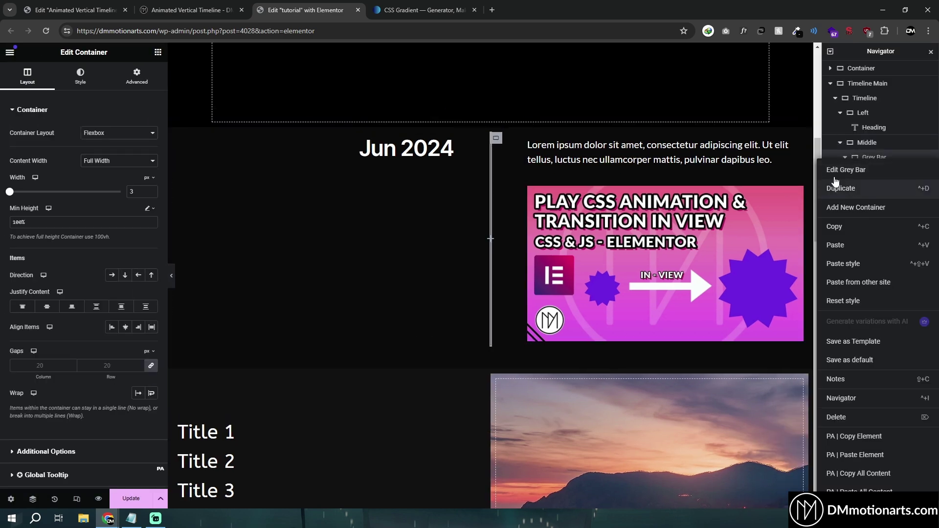
click(845, 227)
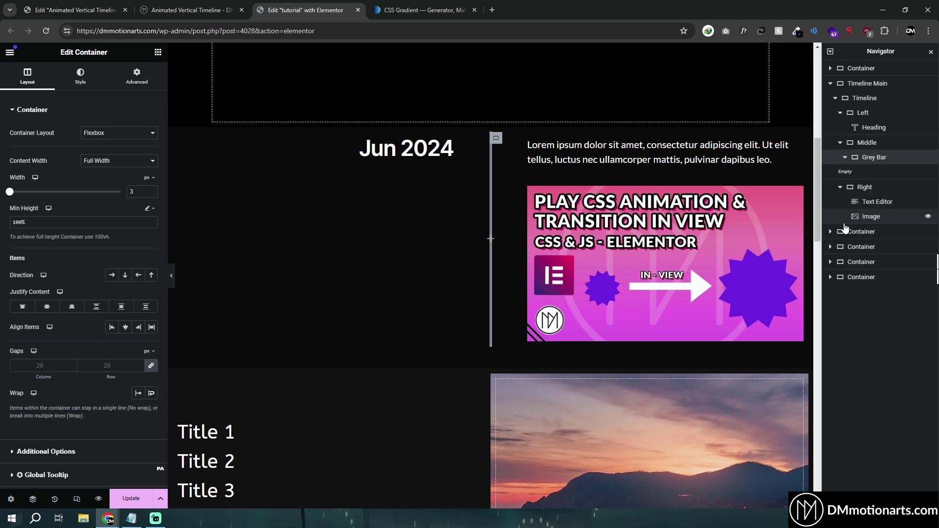
right_click(860, 157)
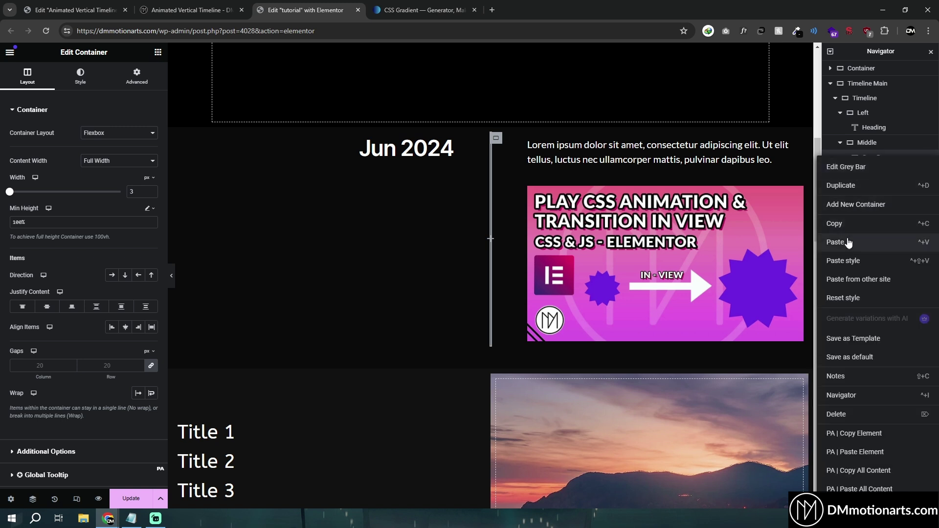
click(848, 242)
Rename the nested copy of the Grey Bar as "Progress Bar"
double_click(879, 173)
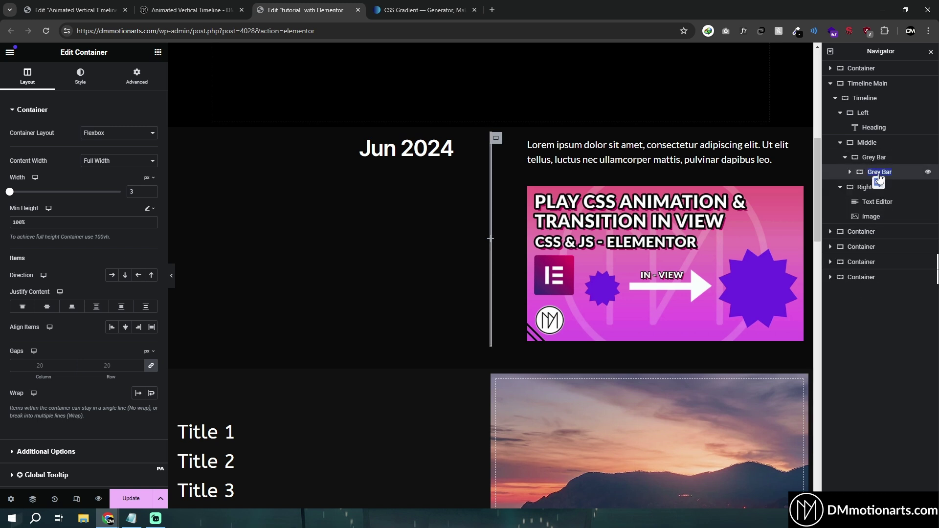
text(Progress Bar)
key(Return)
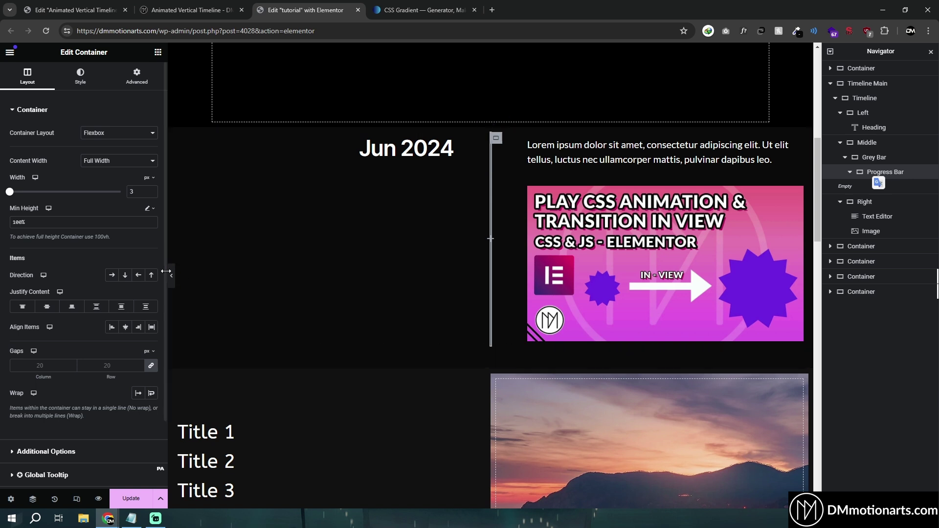
Set the Progress Bar container's background colour to a pinkish red and preview the coloured line
click(80, 75)
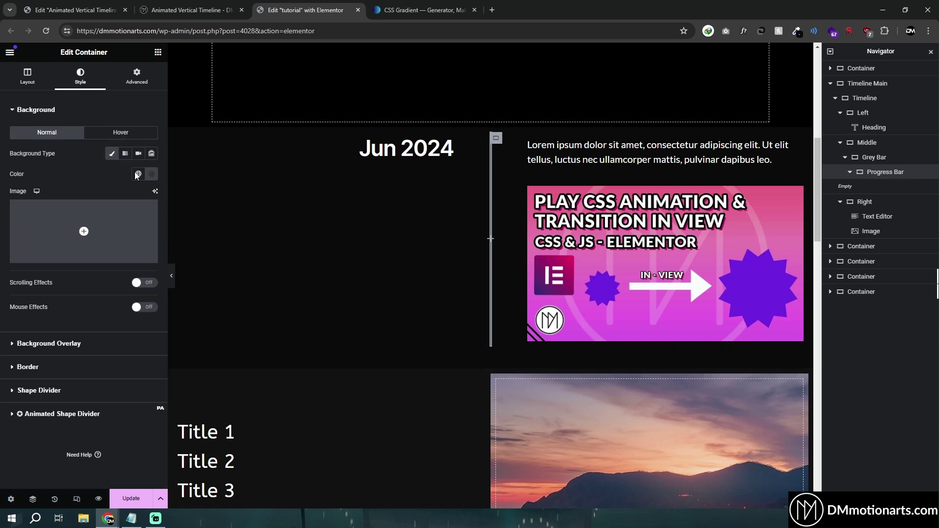
click(151, 174)
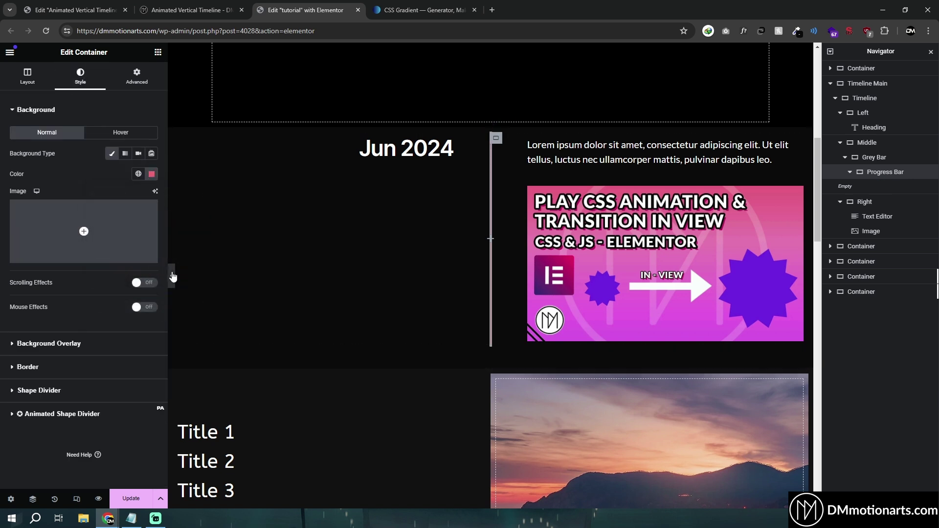
click(171, 276)
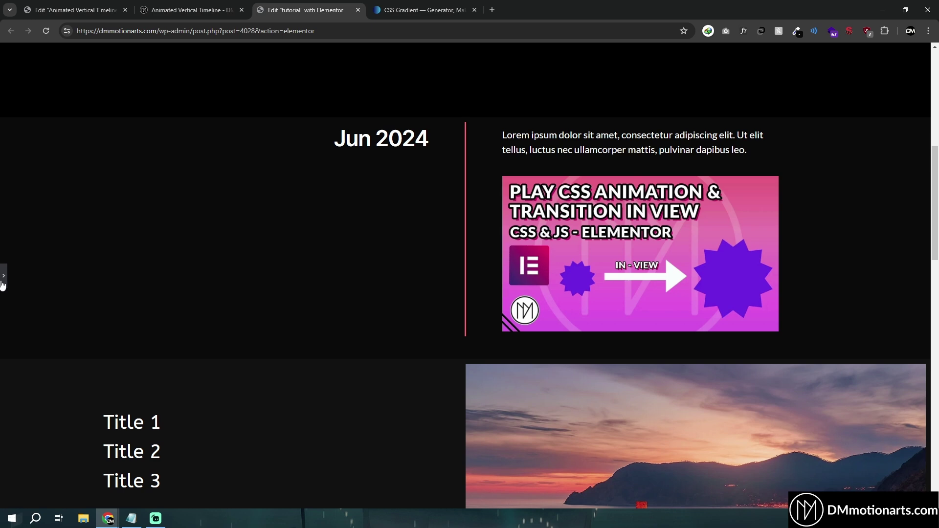
click(3, 278)
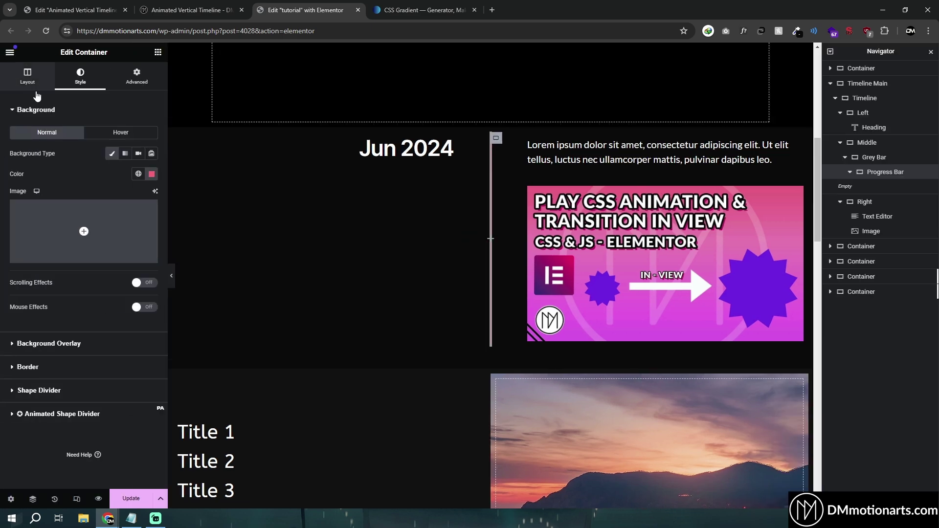
Set the Progress Bar's minimum height to 50% and preview it against the Grey Bar
click(30, 79)
key(BackSpace)
text(50)
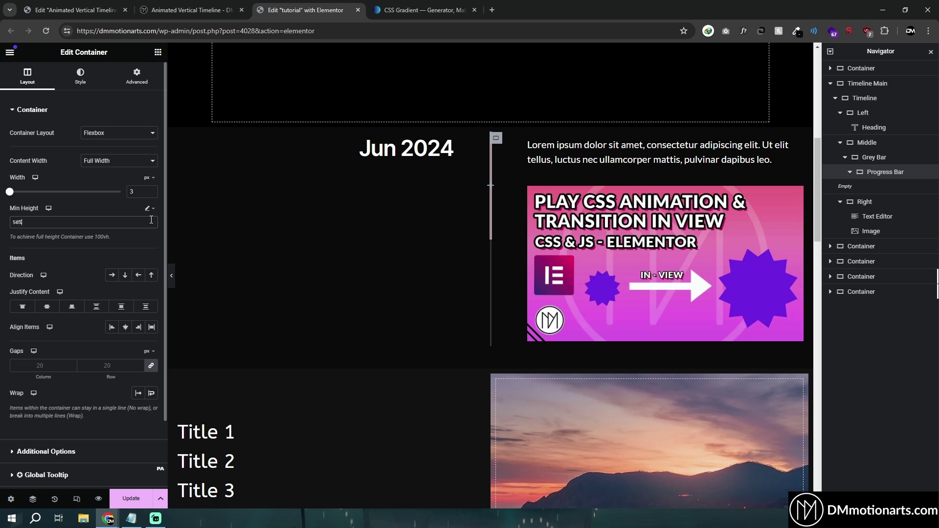
click(171, 276)
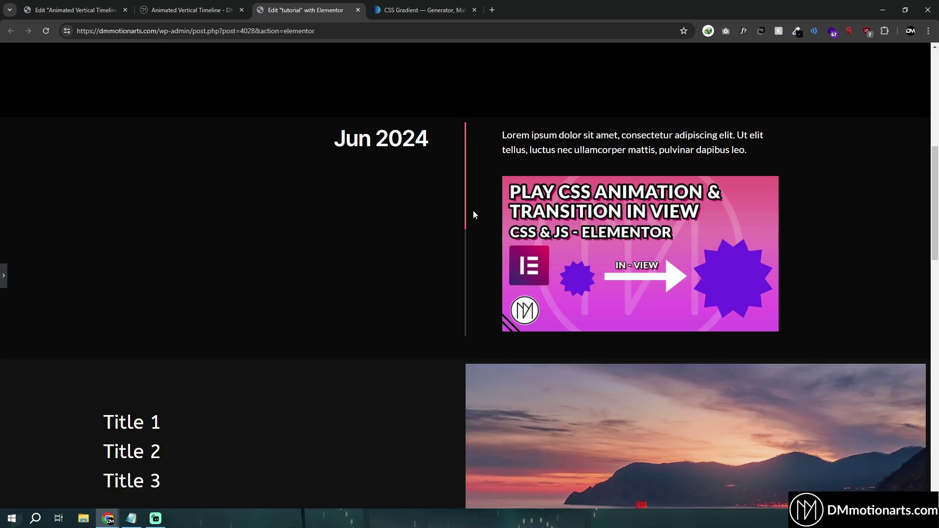
click(3, 276)
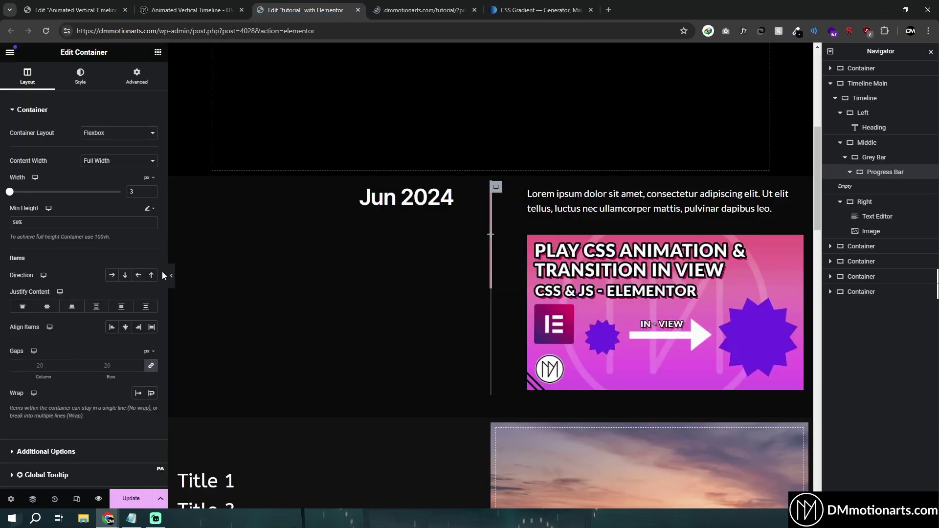
click(172, 276)
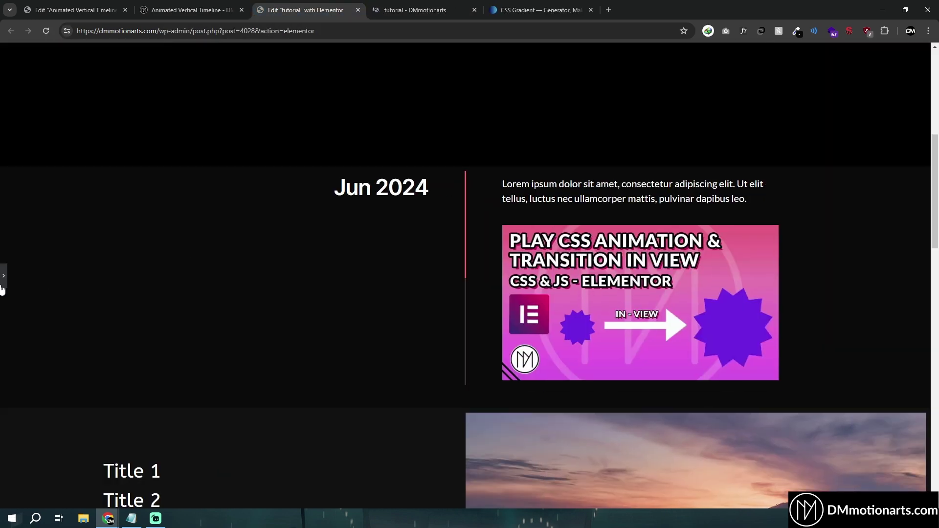
click(2, 279)
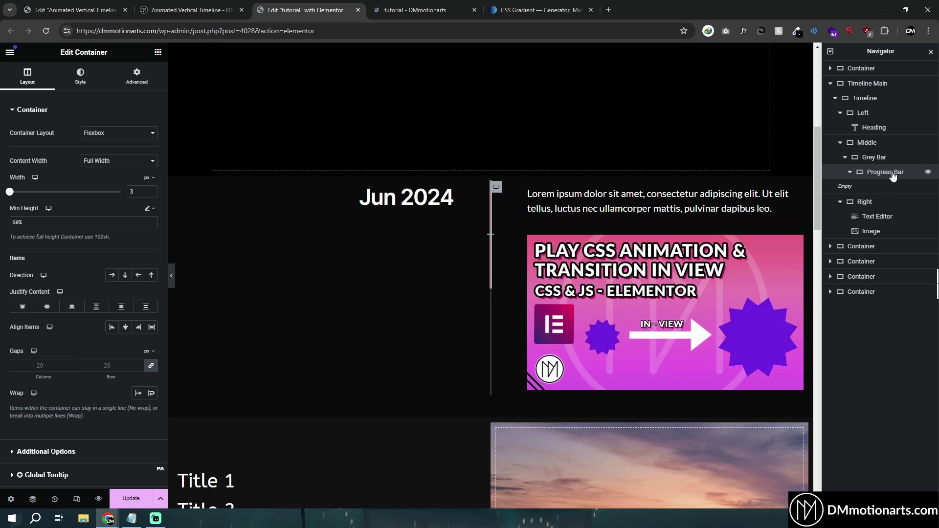
scroll(535, 255, up, 2)
scroll(519, 293, down, 2)
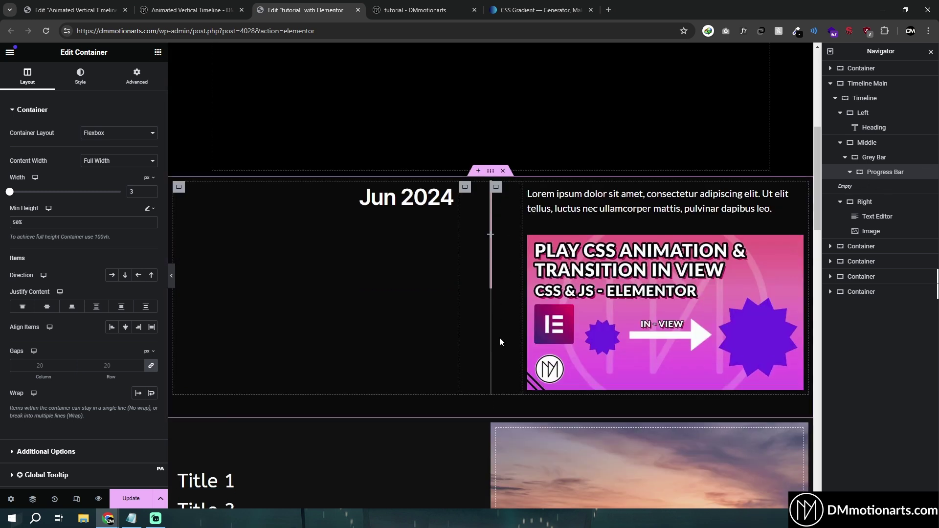
scroll(496, 198, up, 2)
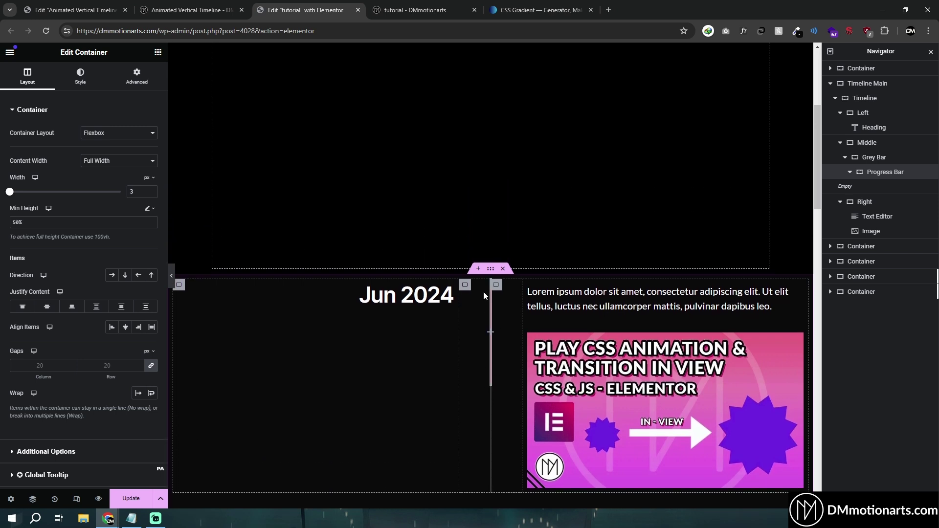
scroll(491, 291, down, 1)
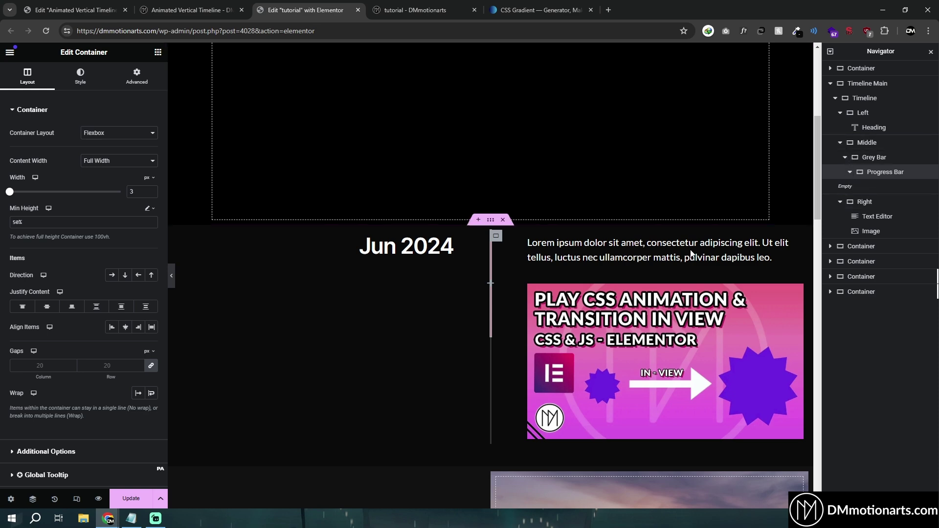
Insert a new section directly below the timeline and add an HTML widget to it
scroll(691, 253, down, 4)
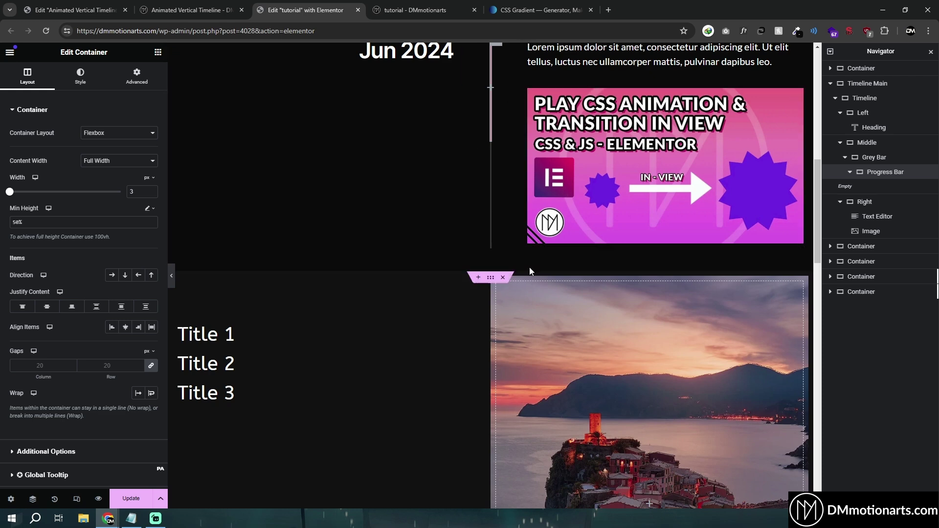
click(478, 277)
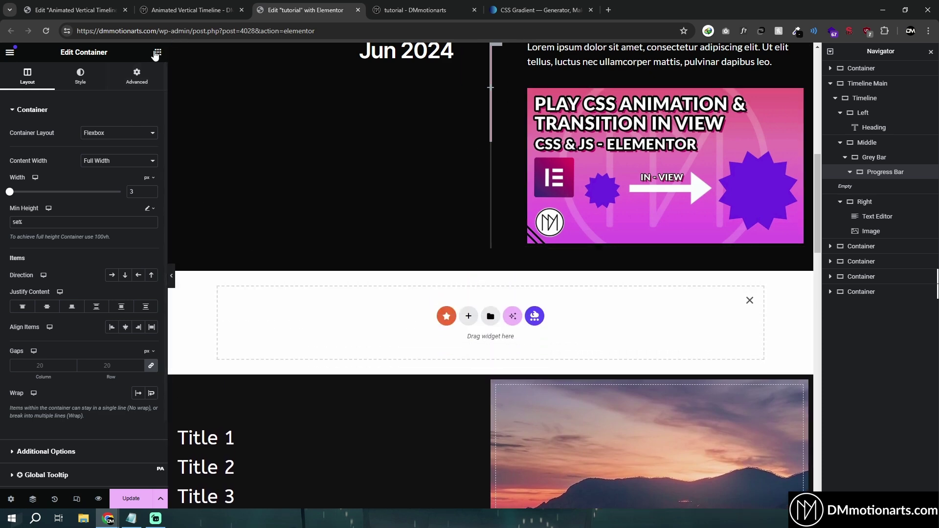
click(156, 53)
text(html)
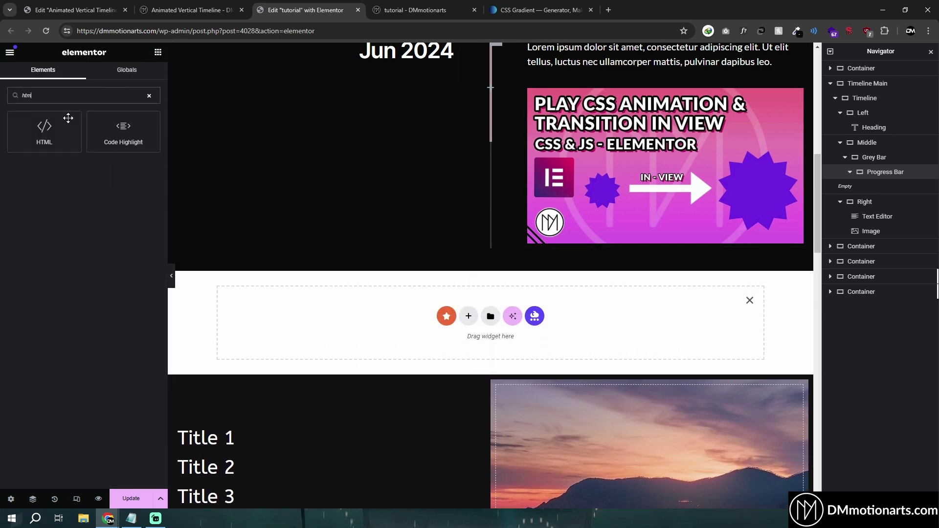
drag(67, 119, 473, 304)
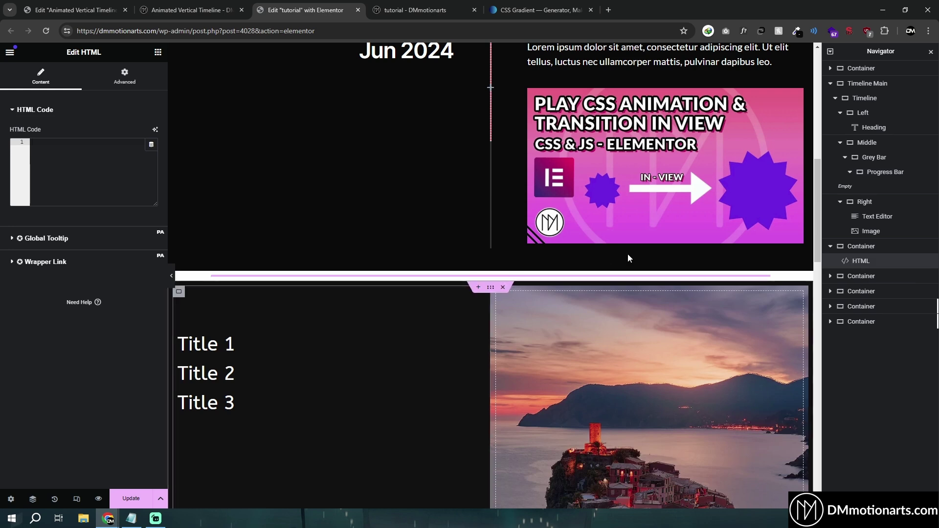
Move the HTML widget into Timeline Main, below the Timeline container, and delete the emptied container that held it
scroll(478, 222, up, 2)
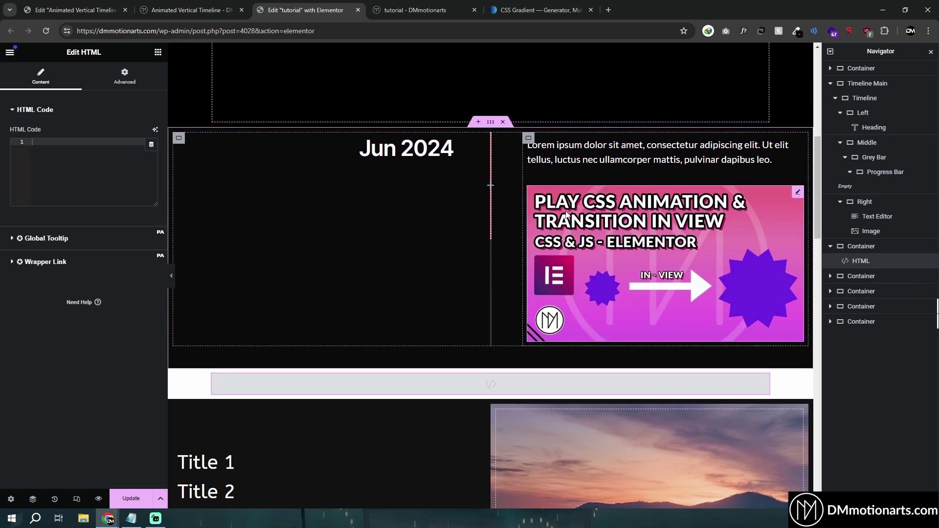
click(490, 130)
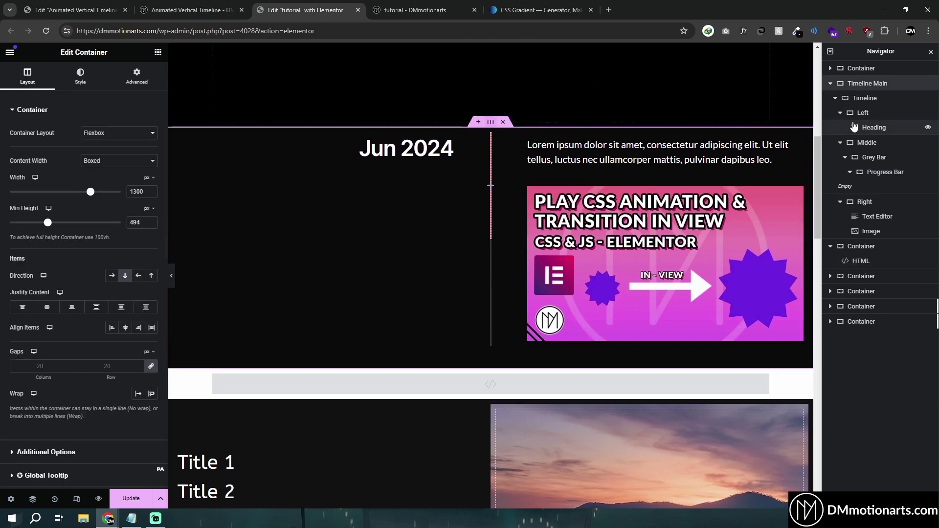
click(835, 98)
drag(857, 133, 867, 114)
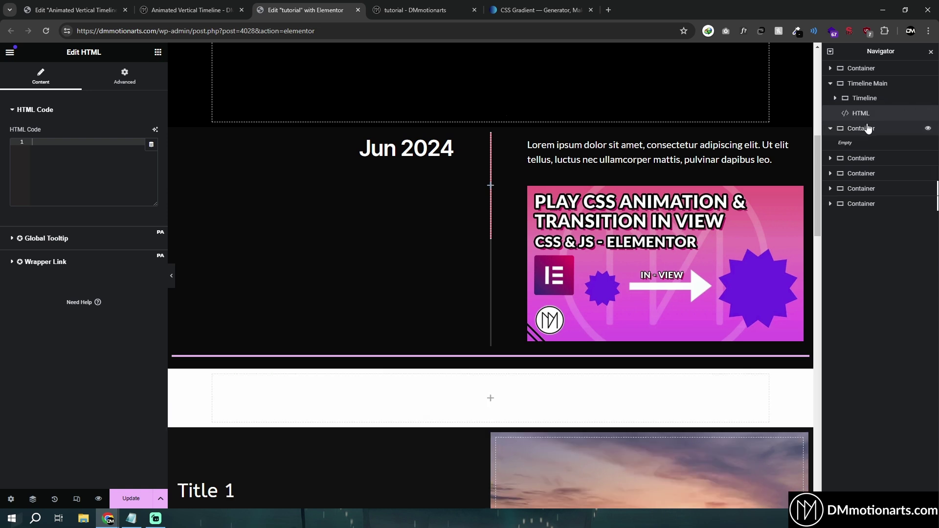
click(867, 128)
key(Delete)
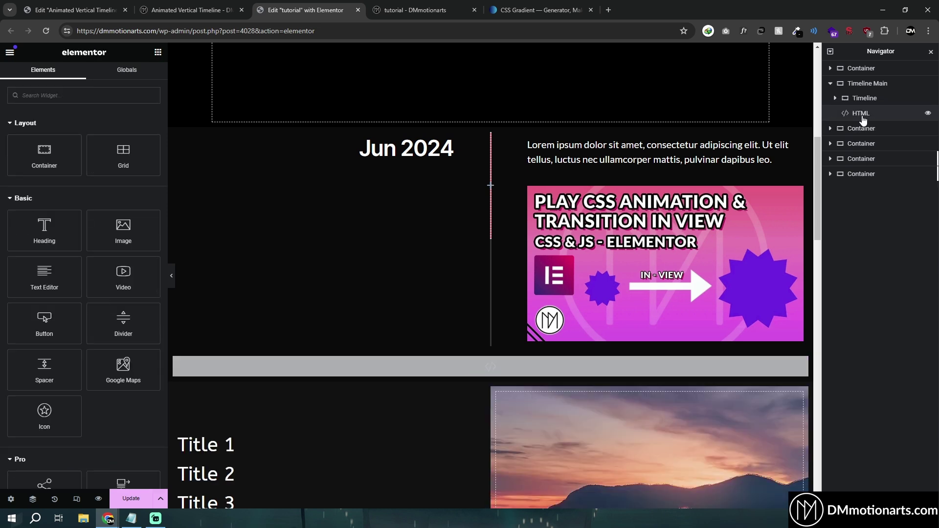
click(861, 113)
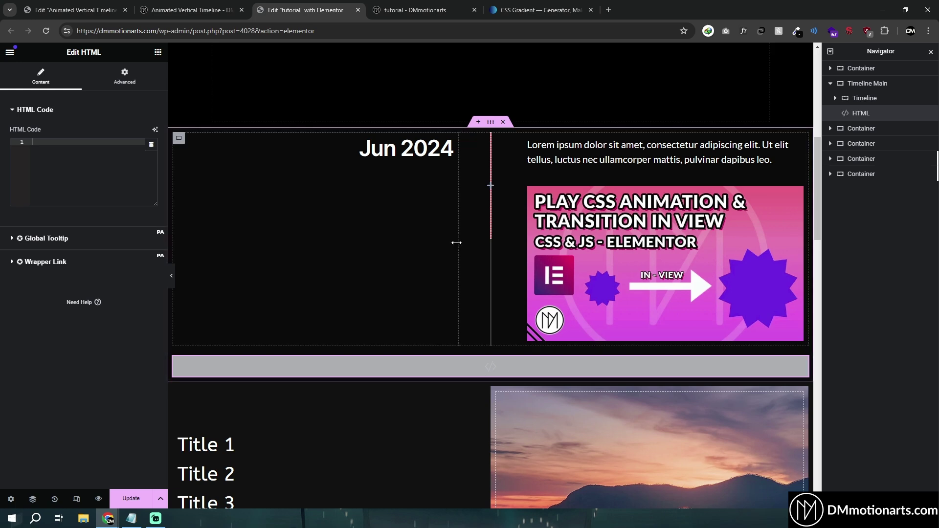
Switch to Notepad and copy the GSAP and ScrollTrigger script tags at the start of the code
click(131, 518)
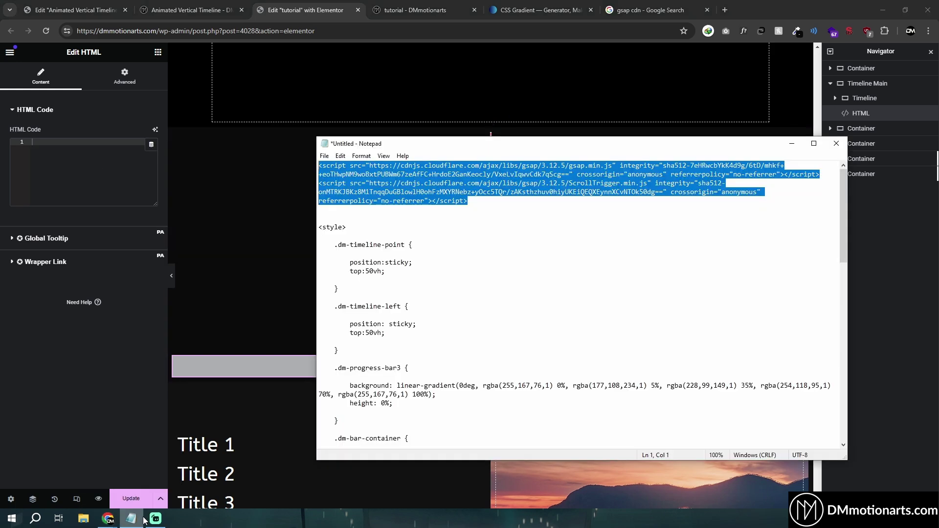
click(418, 317)
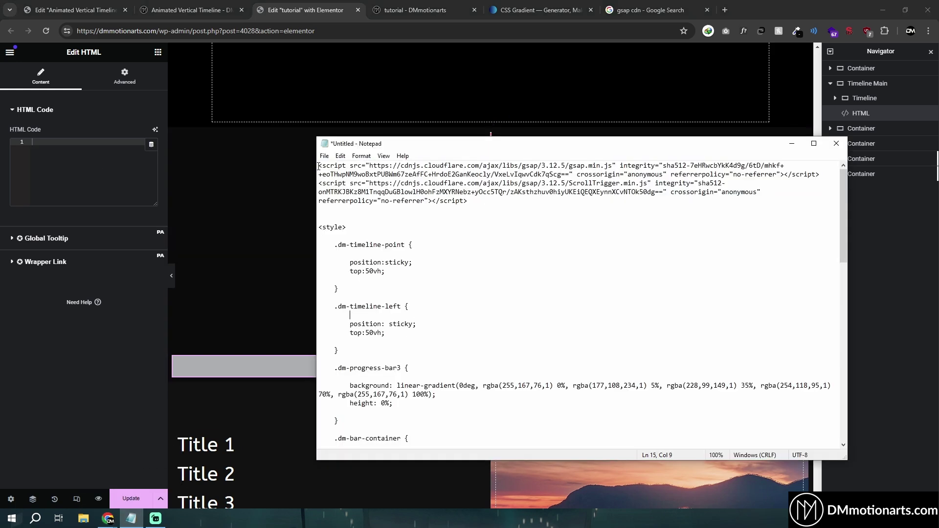
drag(319, 167, 713, 206)
key(ctrl+c)
Copy the gsap.min.js 3.12.5 script tag from the cdnjs GSAP library page and paste it into the HTML widget's code
click(633, 6)
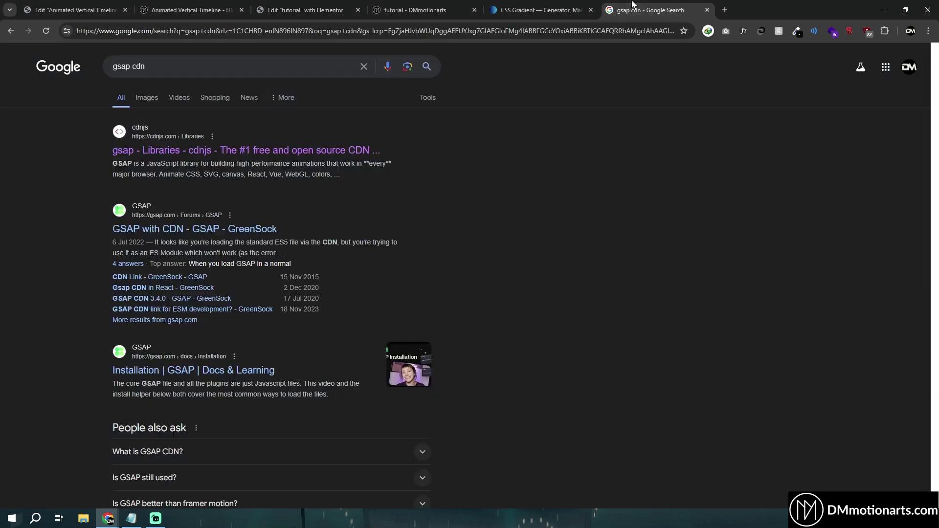
click(190, 142)
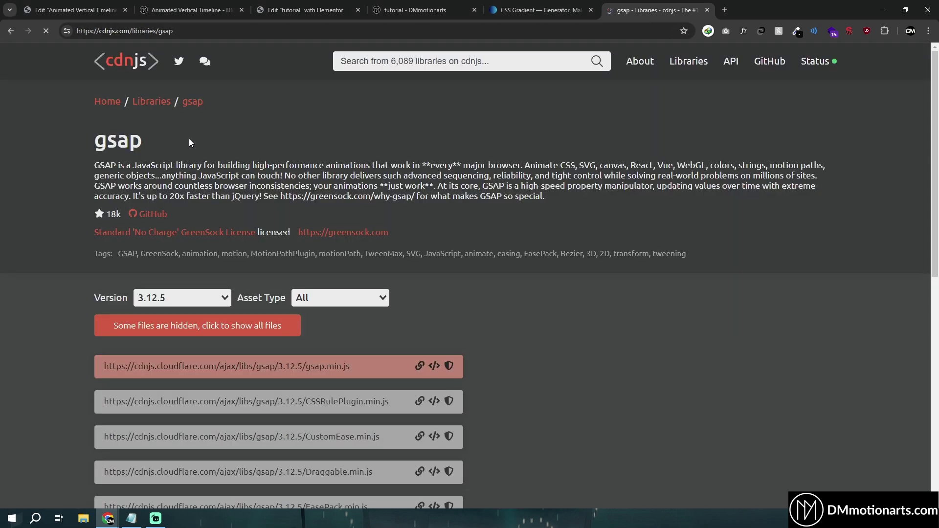
scroll(366, 263, down, 3)
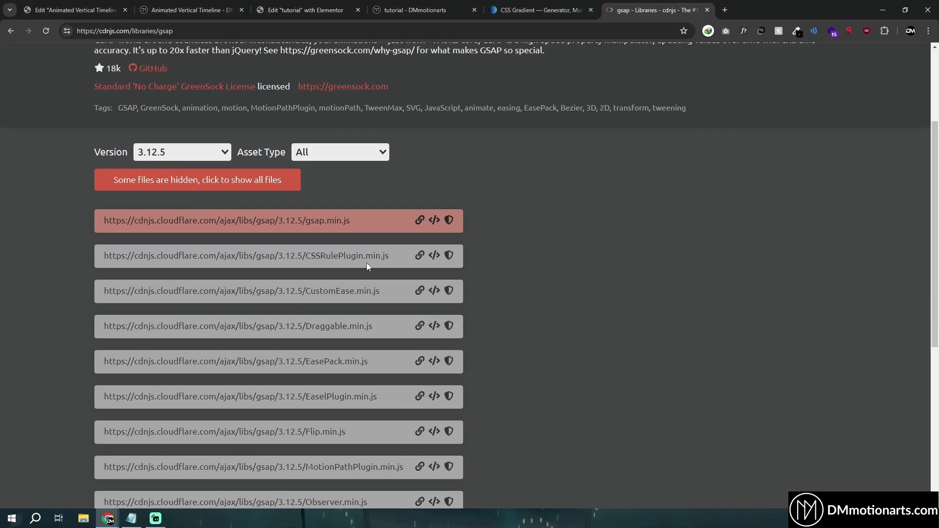
click(436, 220)
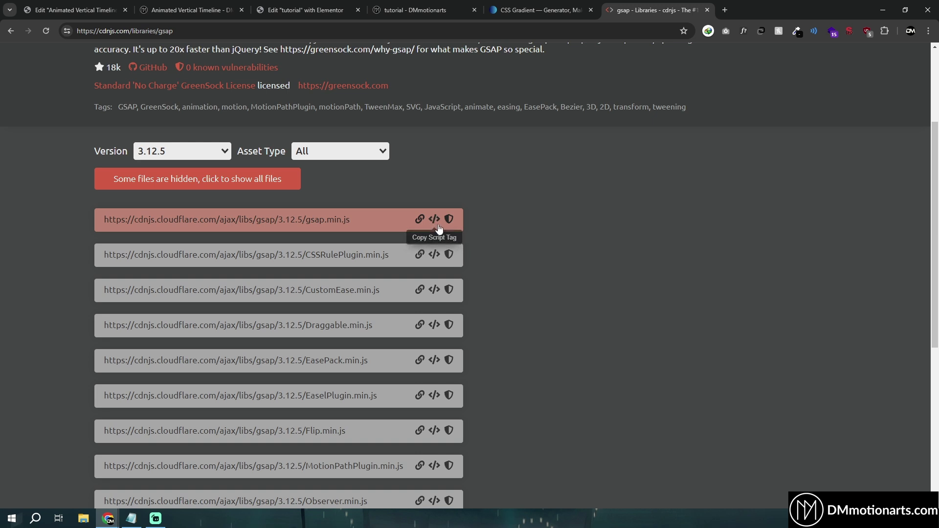
click(305, 10)
key(ctrl+v)
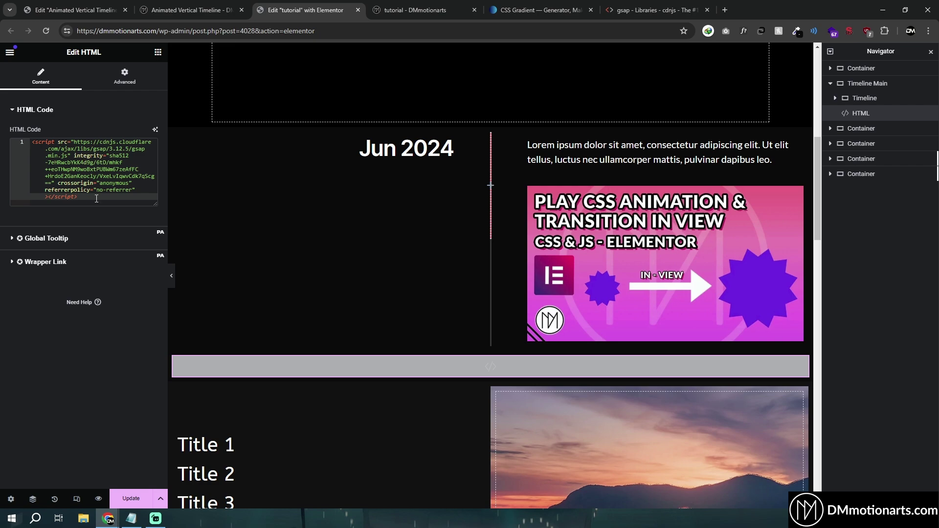
scroll(182, 310, down, 15)
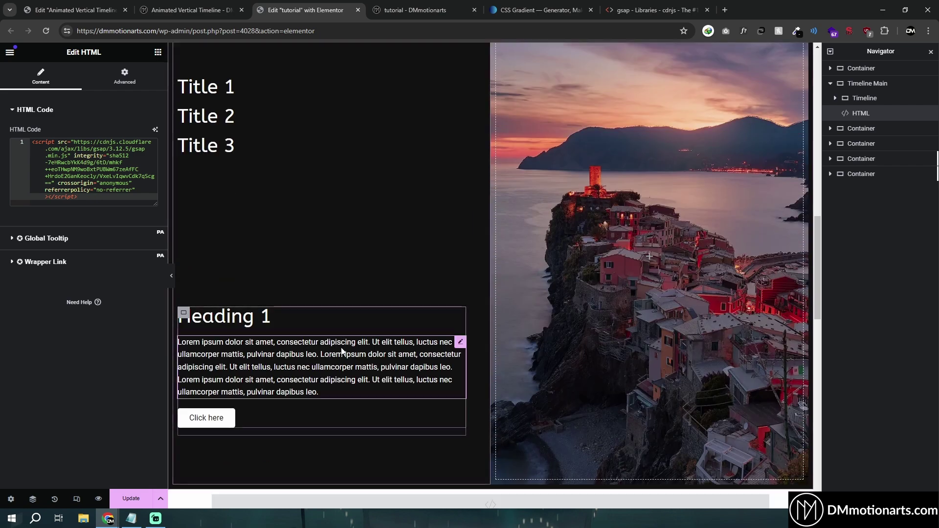
scroll(361, 338, up, 10)
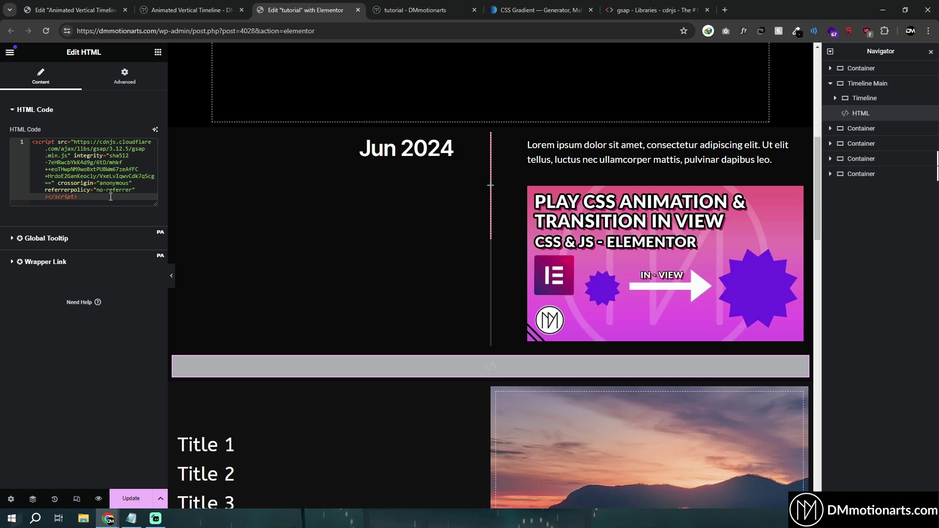
mouse_move(110, 197)
mouse_down()
mouse_move(59, 183)
mouse_move(33, 142)
mouse_move(118, 197)
mouse_up()
click(33, 141)
click(118, 197)
drag(117, 197, 33, 142)
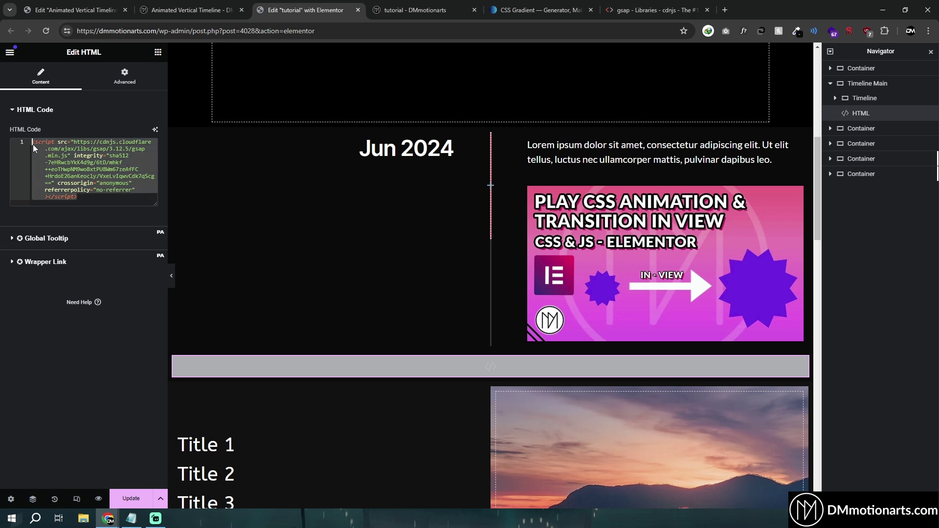
click(33, 142)
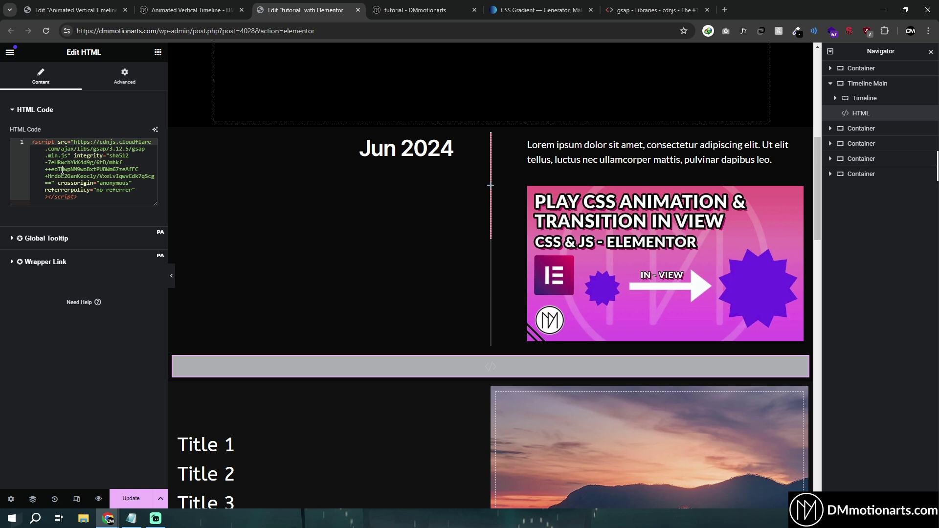
click(88, 197)
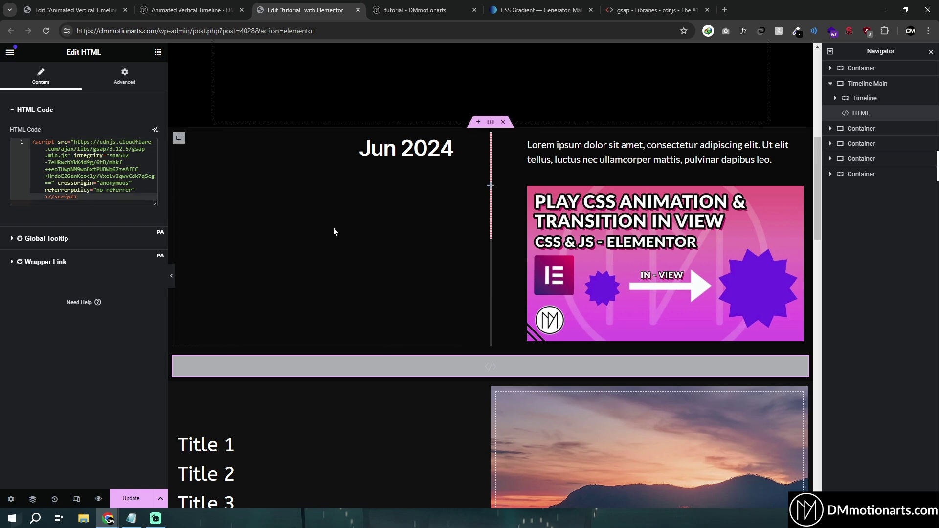
Switch to Notepad to examine the style code below the script tags, and compare it with the HTML widget's script tag
click(128, 524)
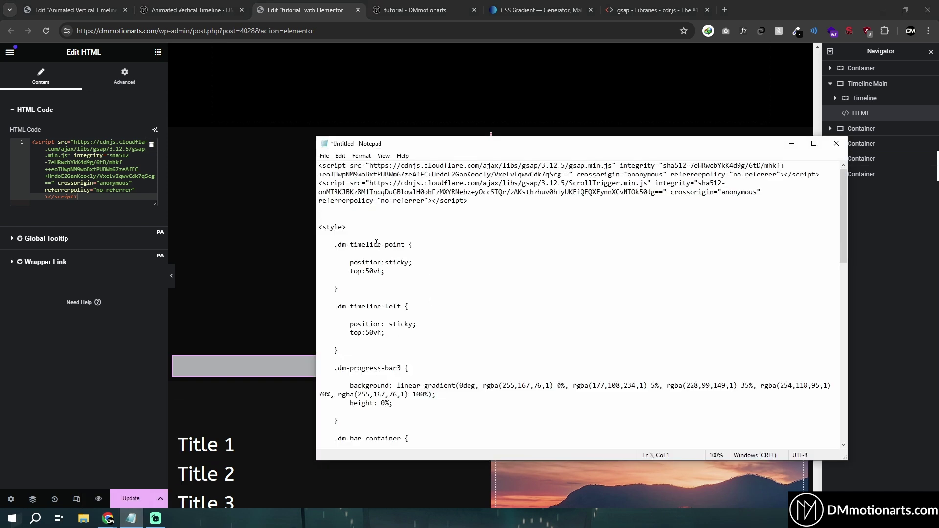
drag(319, 225, 351, 280)
click(340, 223)
scroll(385, 279, down, 3)
scroll(385, 278, up, 4)
click(77, 196)
drag(77, 197, 37, 142)
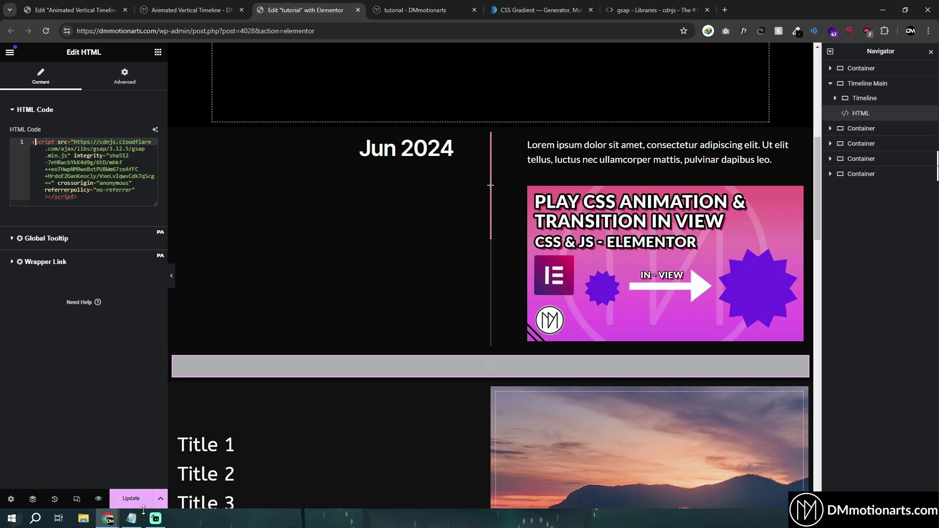
Examine the gsap.min.js script tag in the HTML widget against the opening lines of the Notepad code
click(131, 519)
drag(468, 200, 319, 165)
click(87, 162)
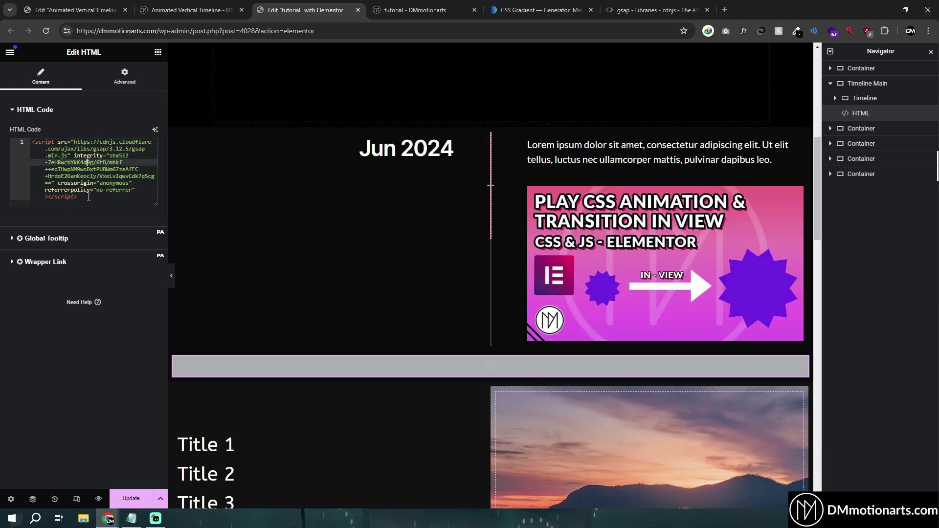
drag(78, 196, 36, 142)
click(36, 143)
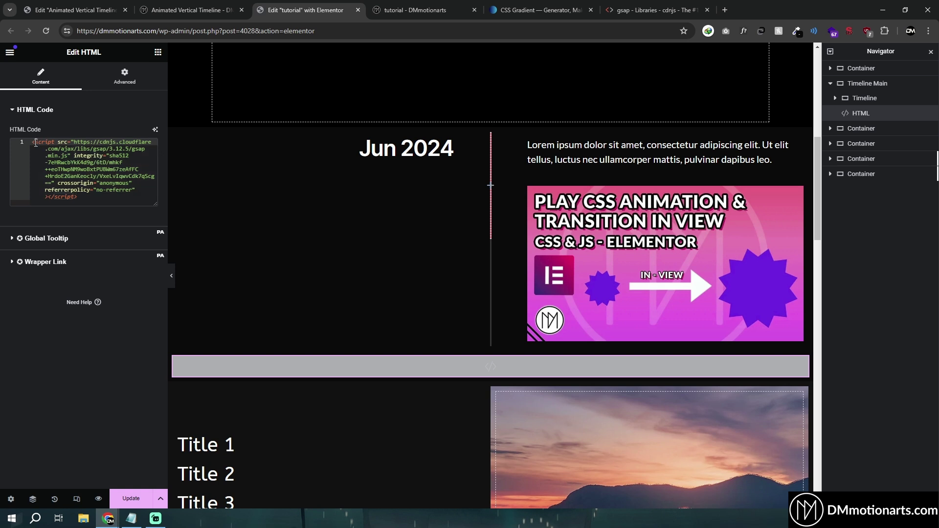
drag(86, 198, 32, 142)
key(ctrl+x)
key(ctrl+z)
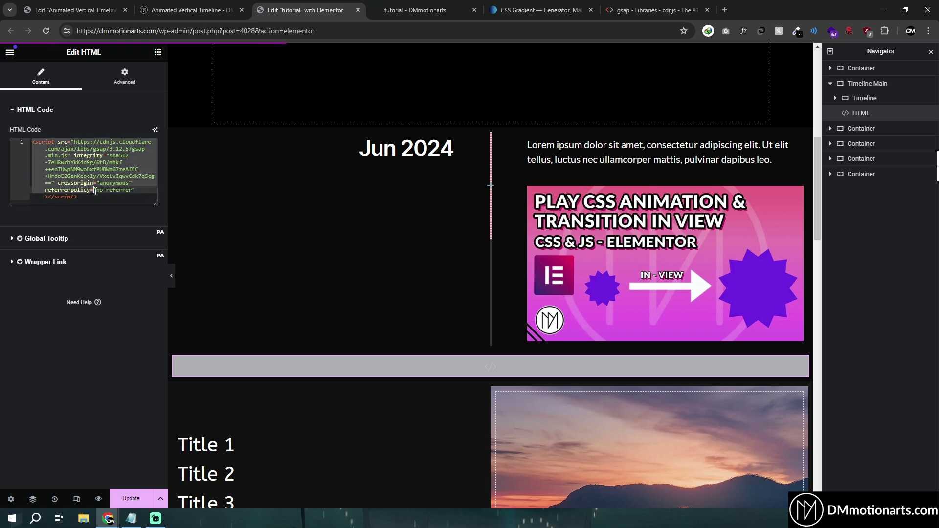
click(84, 189)
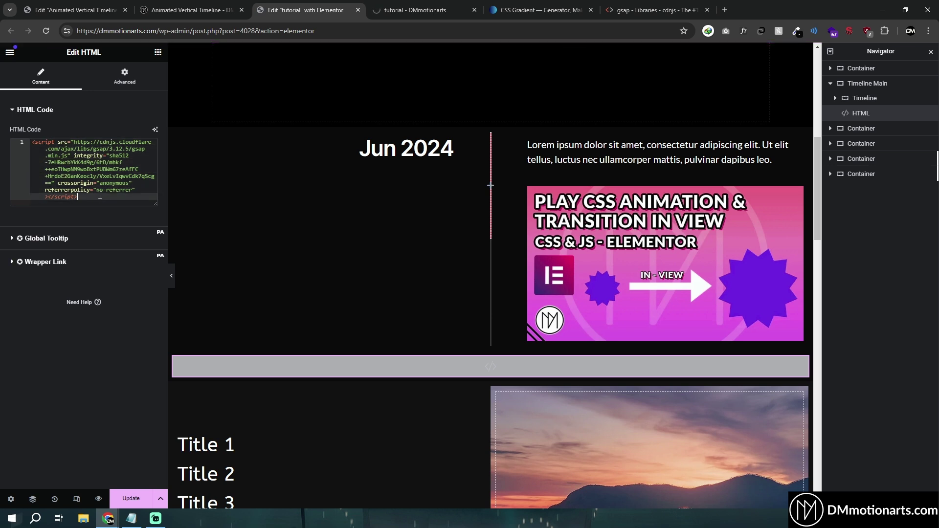
key(ctrl+a)
click(84, 157)
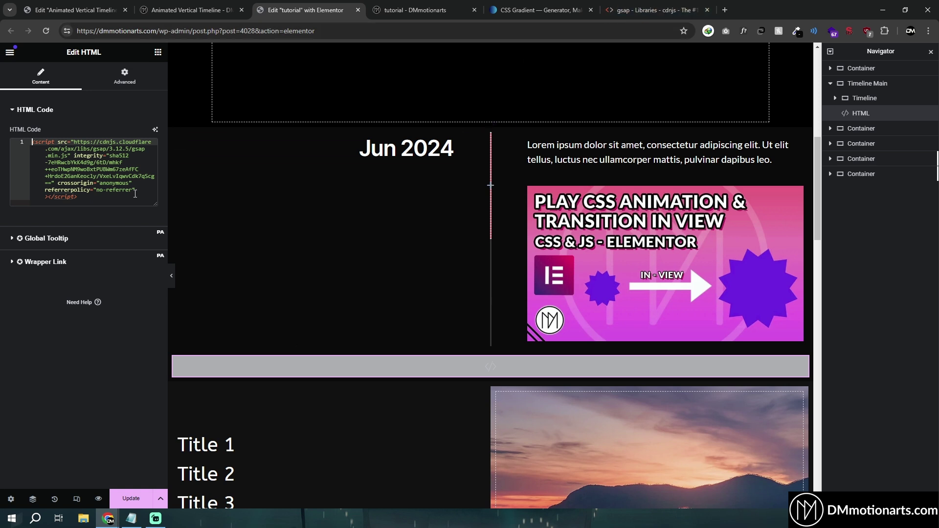
click(102, 196)
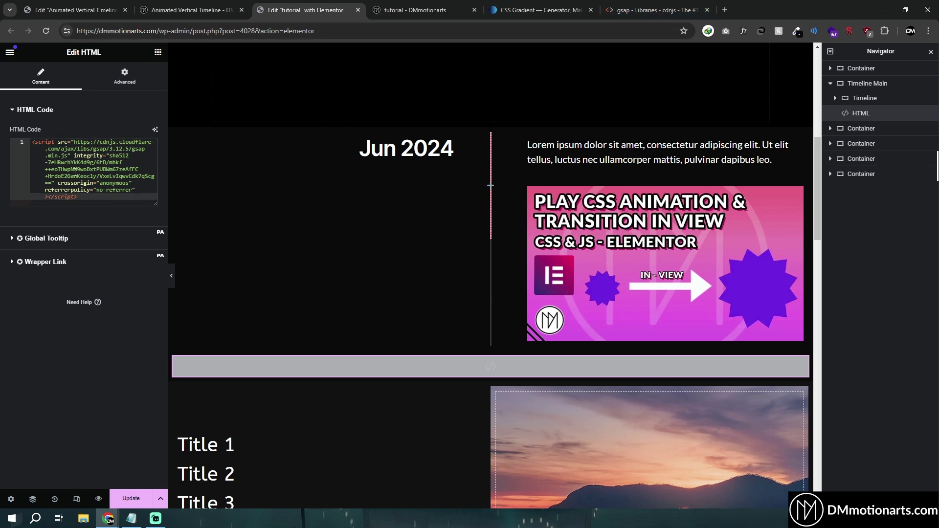
Copy the ScrollTrigger.min.js 3.12.5 script tag from the cdnjs GSAP page and paste it on a new line below the gsap.min.js tag in the HTML widget
click(655, 10)
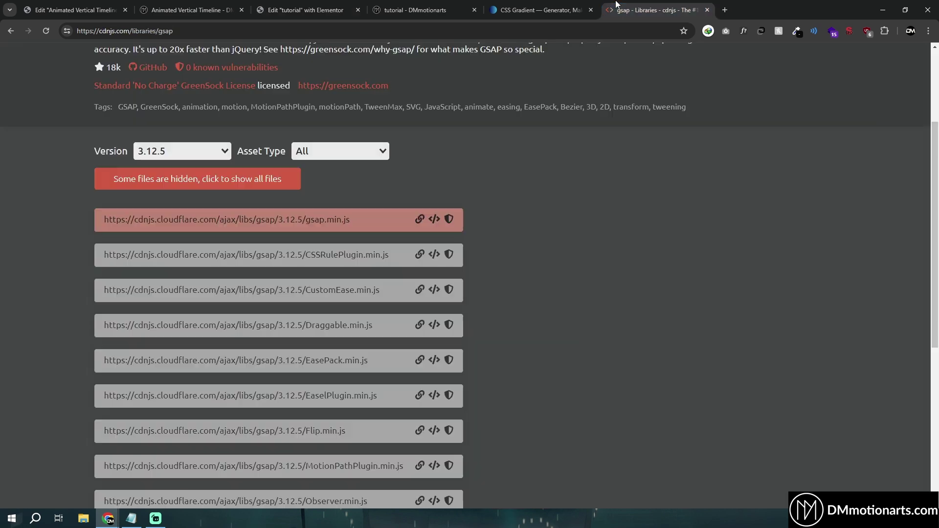
scroll(532, 203, down, 5)
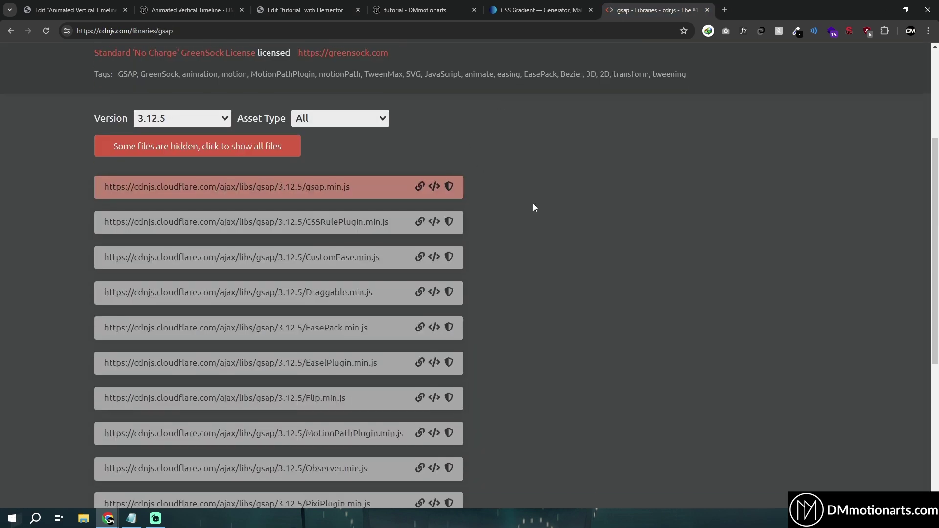
scroll(453, 241, up, 4)
scroll(339, 370, down, 3)
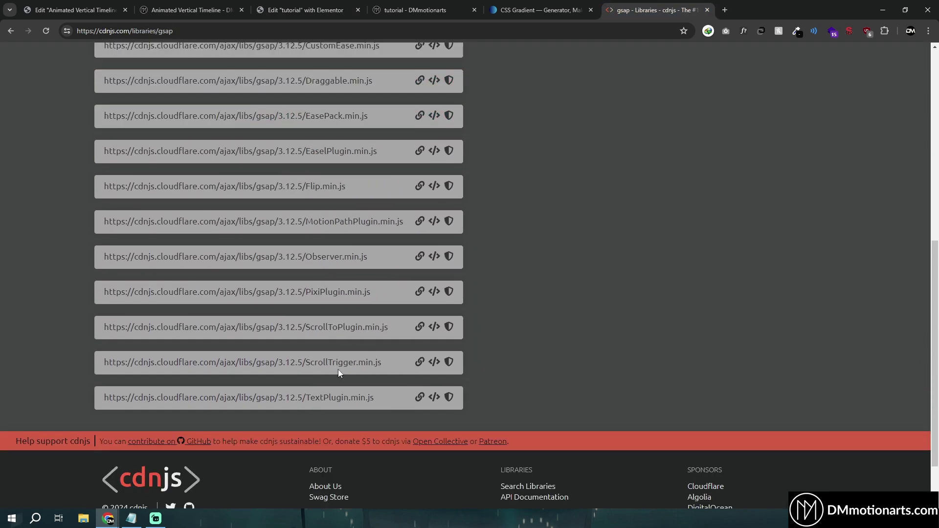
drag(306, 362, 382, 362)
click(515, 365)
click(306, 10)
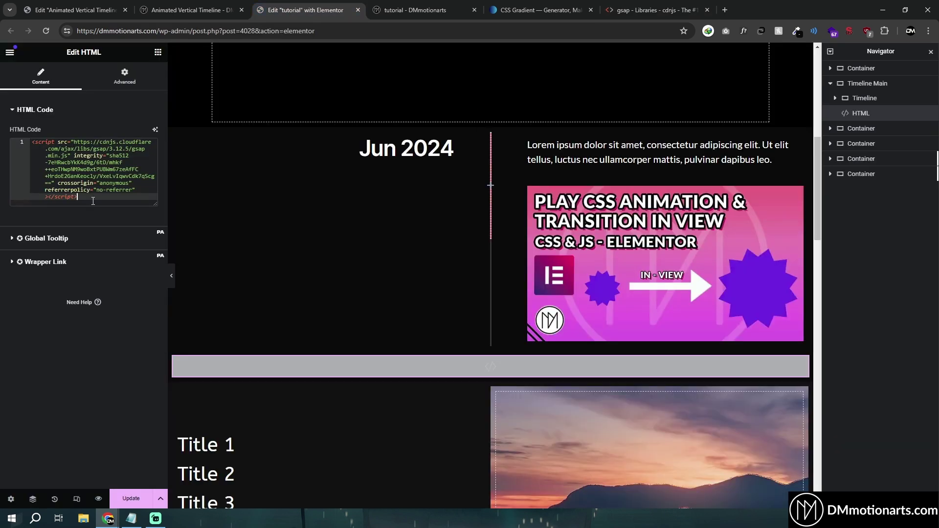
key(Return)
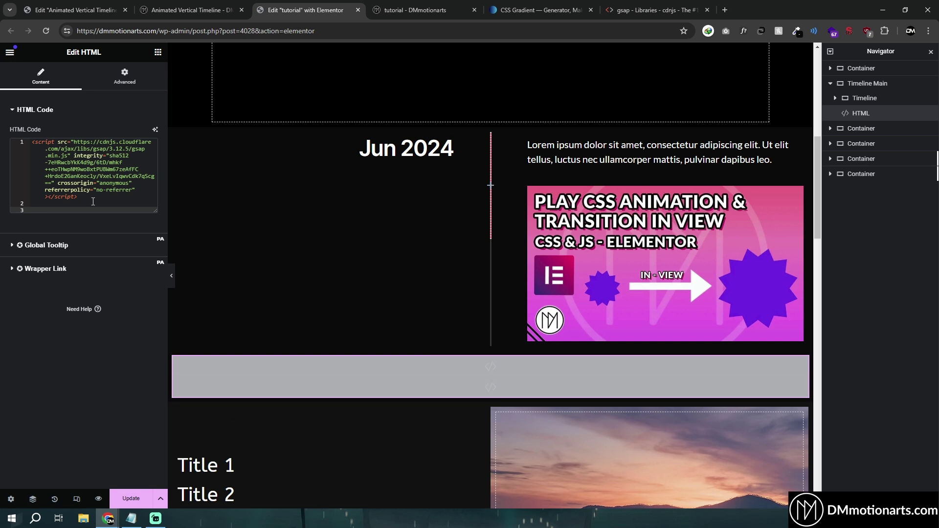
key(ctrl+v)
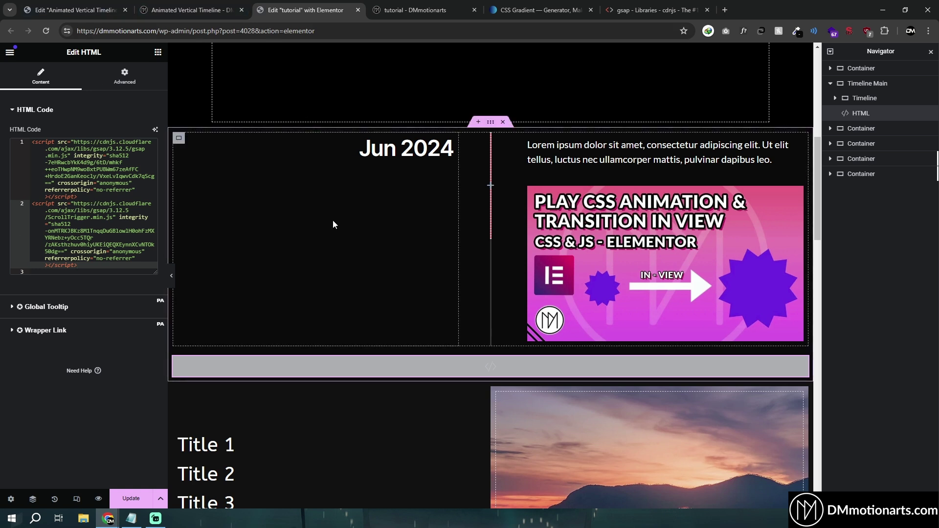
scroll(412, 269, down, 2)
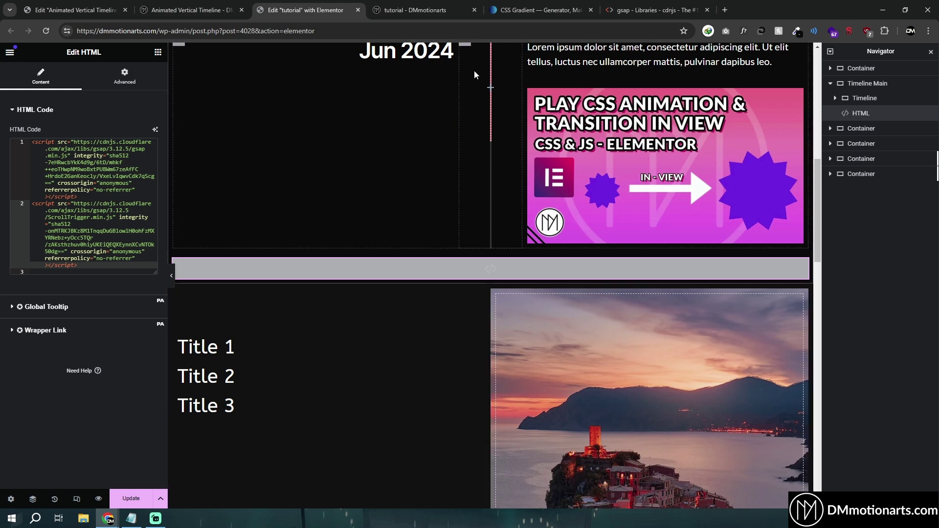
scroll(436, 168, up, 2)
scroll(436, 169, up, 4)
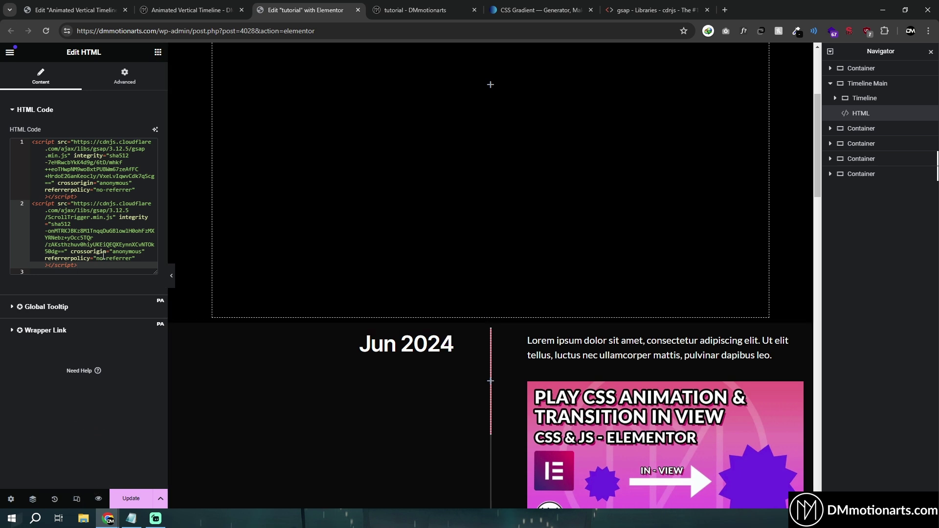
drag(114, 269, 32, 141)
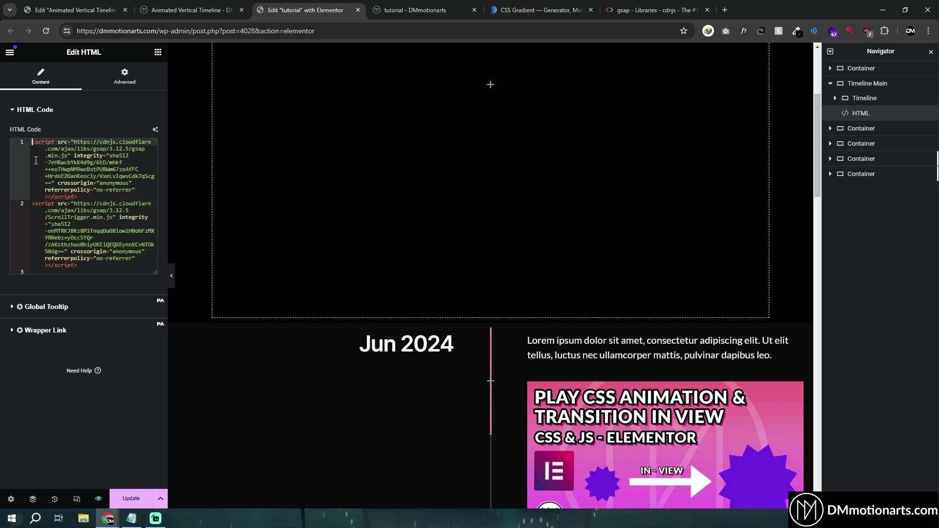
scroll(294, 314, down, 10)
scroll(314, 351, up, 7)
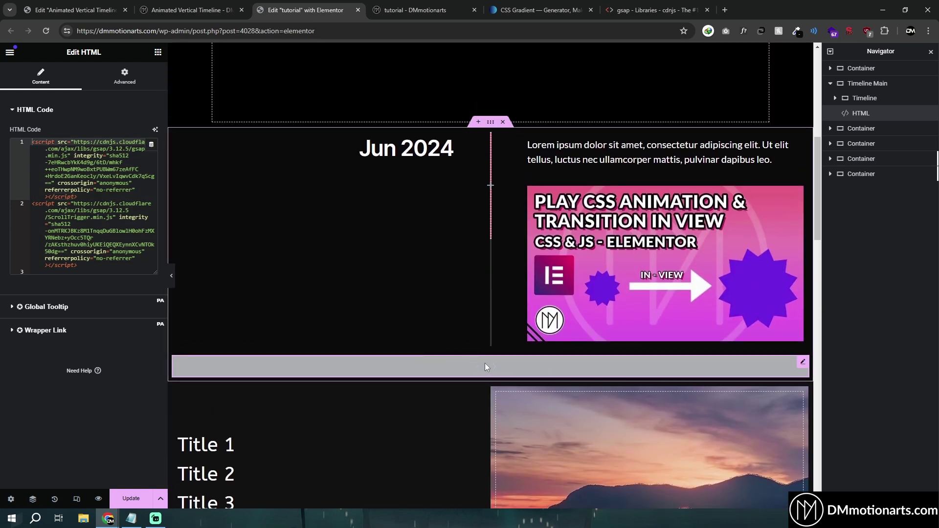
right_click(485, 366)
click(446, 362)
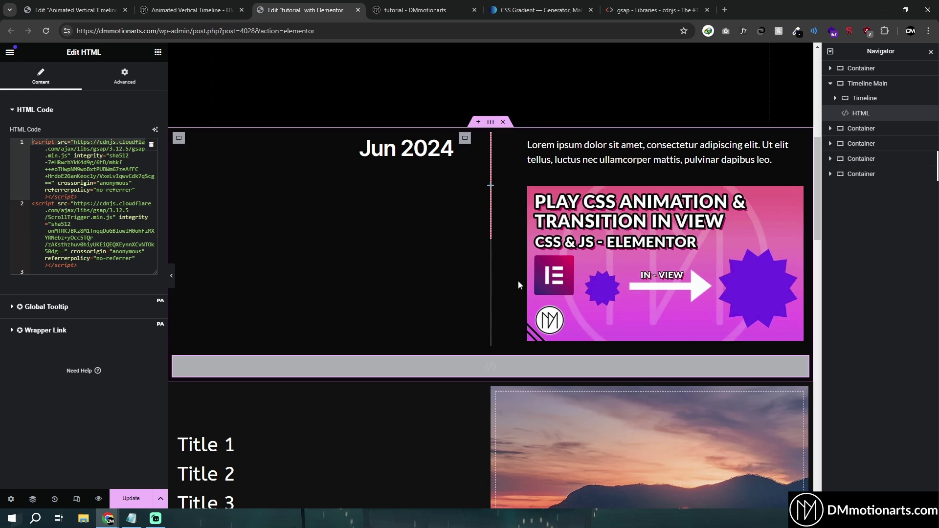
Duplicate the HTML widget inside Timeline Main and clear all code from the copy
scroll(426, 197, down, 14)
scroll(460, 384, up, 12)
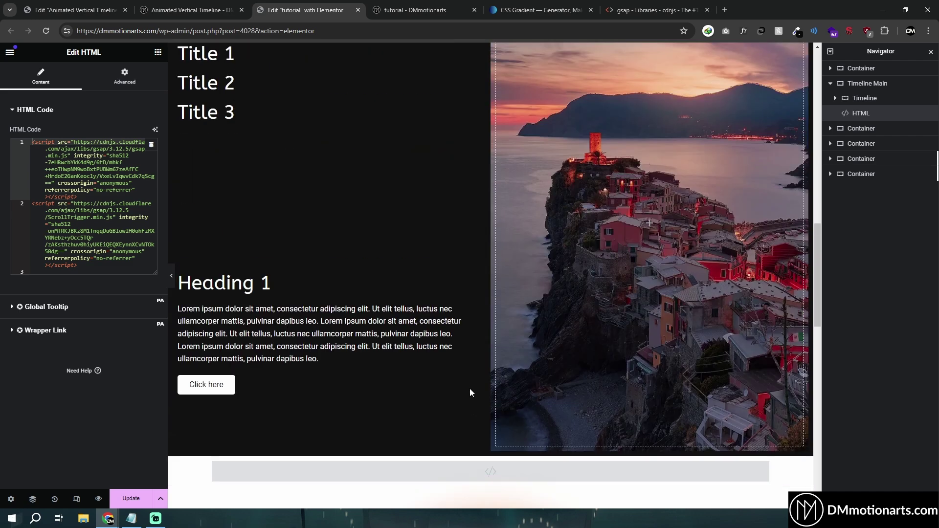
right_click(549, 268)
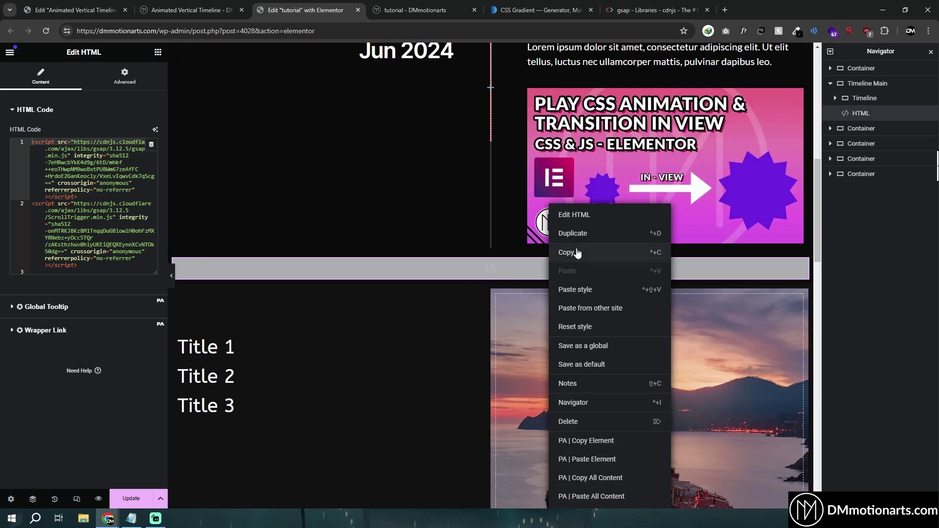
click(575, 233)
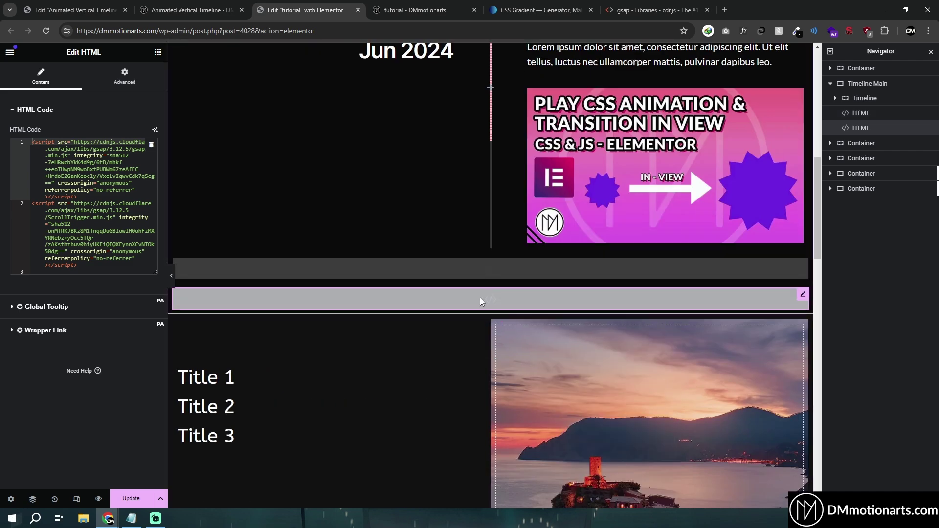
click(97, 270)
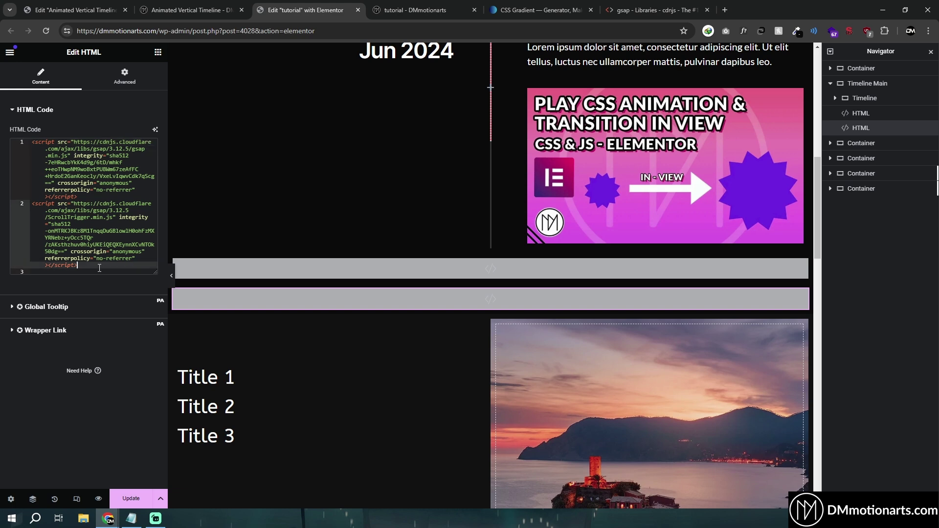
key(ctrl+a)
key(BackSpace)
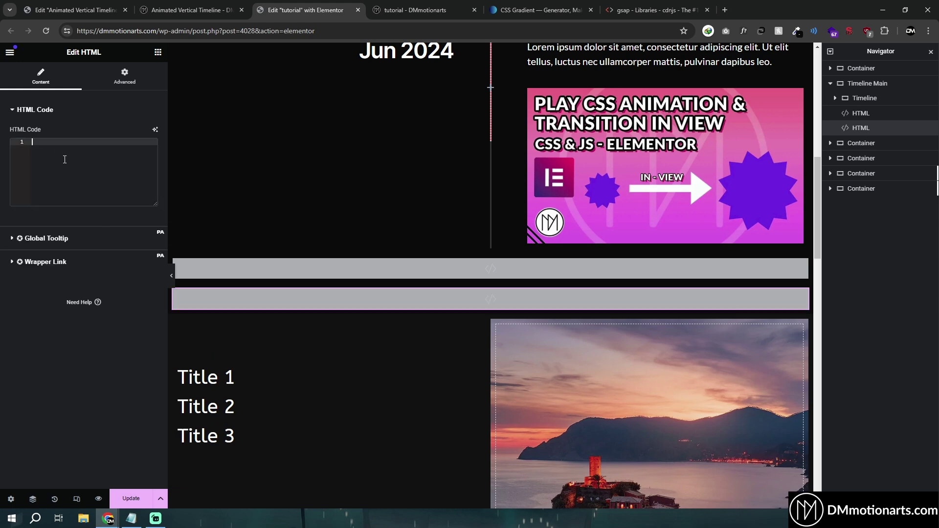
Copy the script tags from the original HTML widget and delete the empty duplicate widget
click(367, 260)
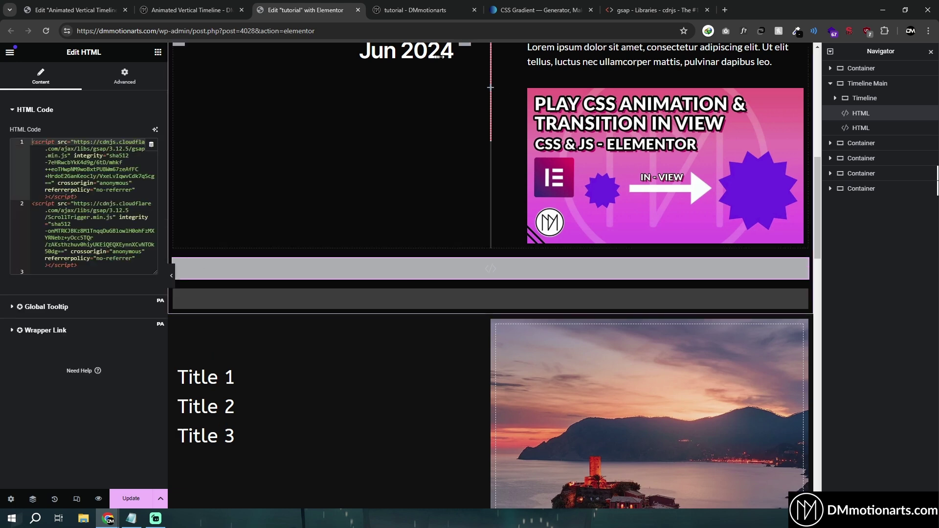
click(446, 291)
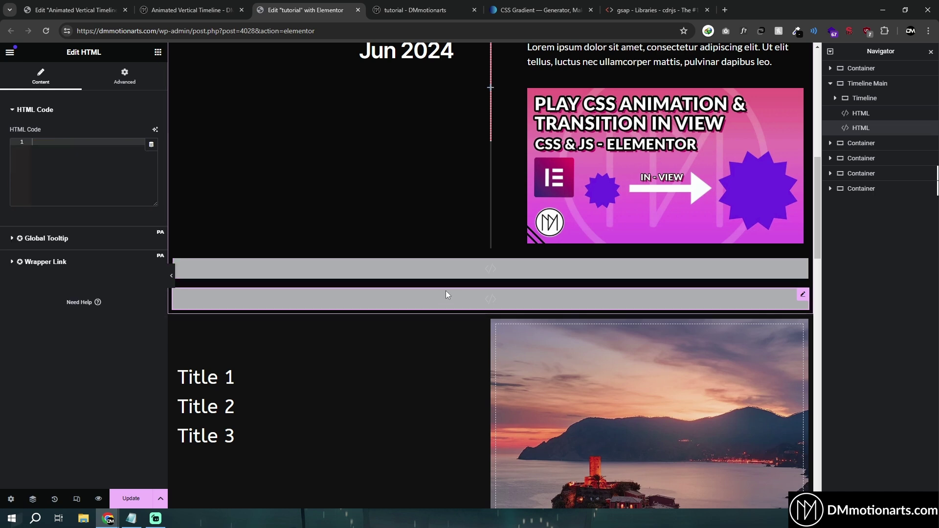
click(422, 266)
key(ctrl+a)
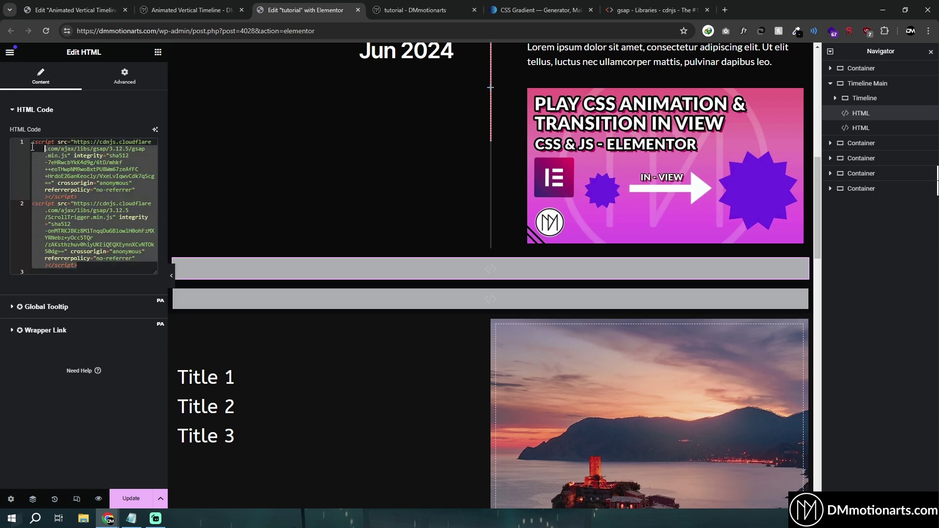
key(ctrl+c)
click(353, 303)
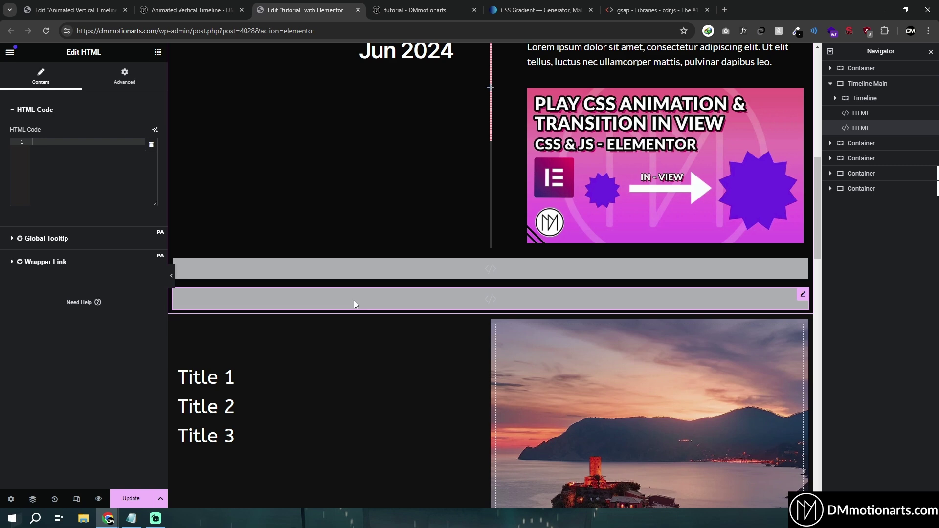
key(Delete)
Add two blank lines below the ScrollTrigger script tag in the remaining HTML widget's code
click(360, 277)
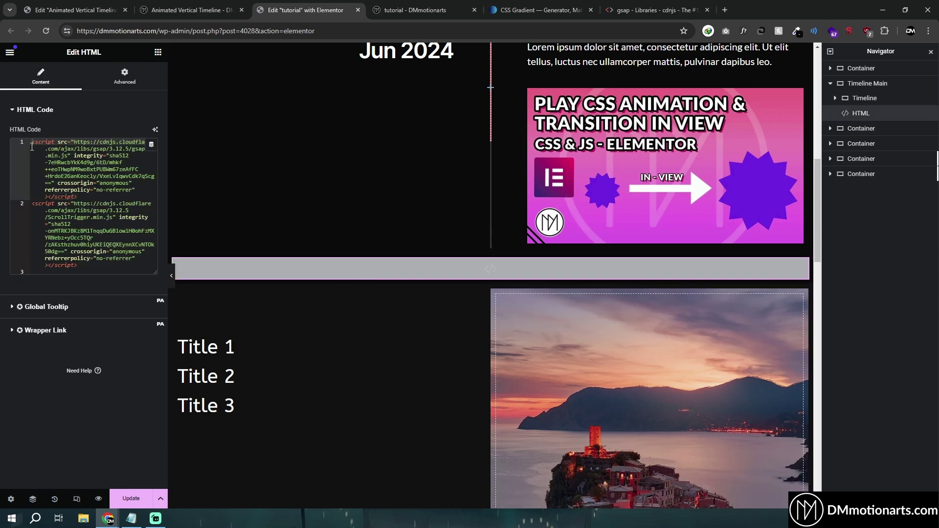
drag(32, 142, 115, 266)
click(115, 266)
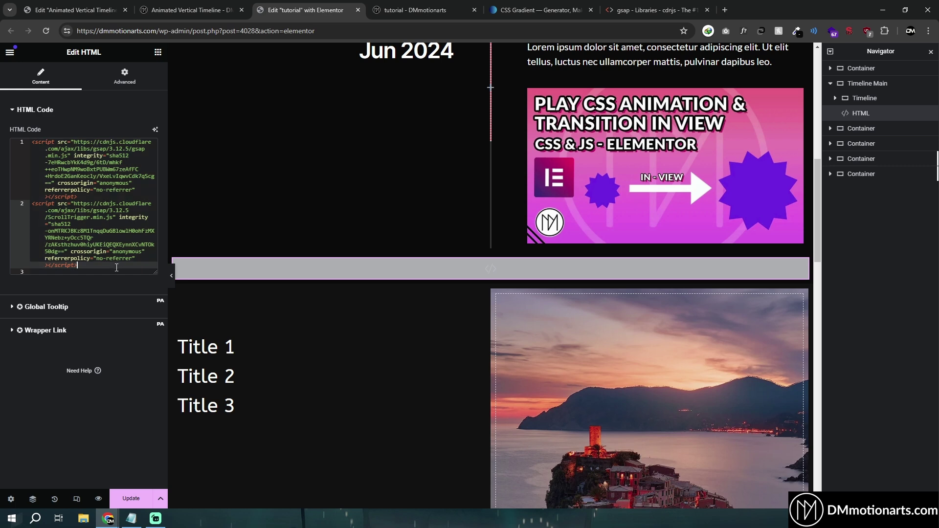
key(Return)
key(Return)
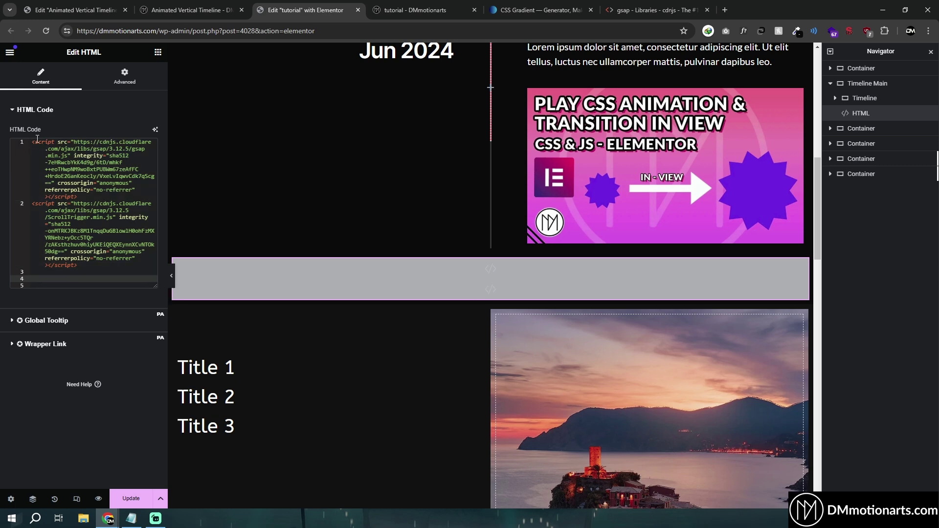
drag(32, 142, 110, 266)
click(110, 267)
click(79, 277)
click(98, 286)
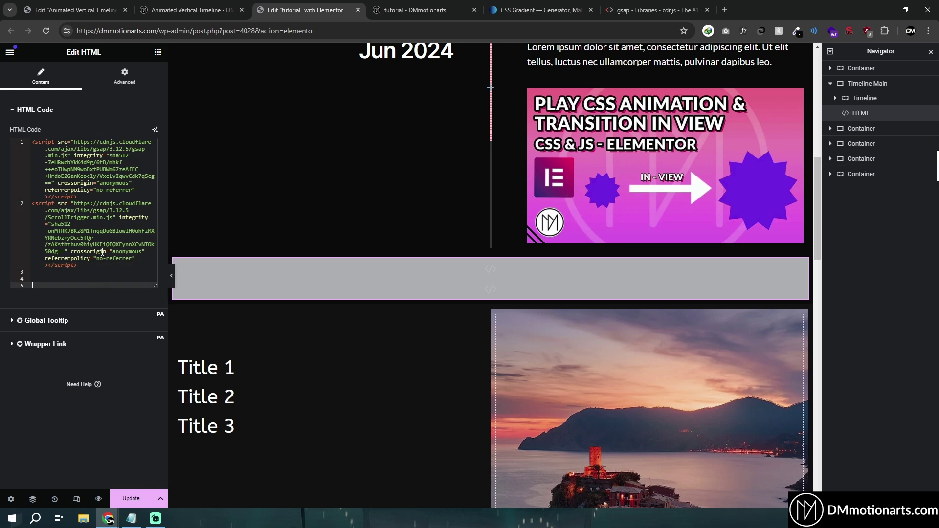
Add a style block on line 4 of the HTML widget's code, with blank lines between its opening and closing tags
click(83, 278)
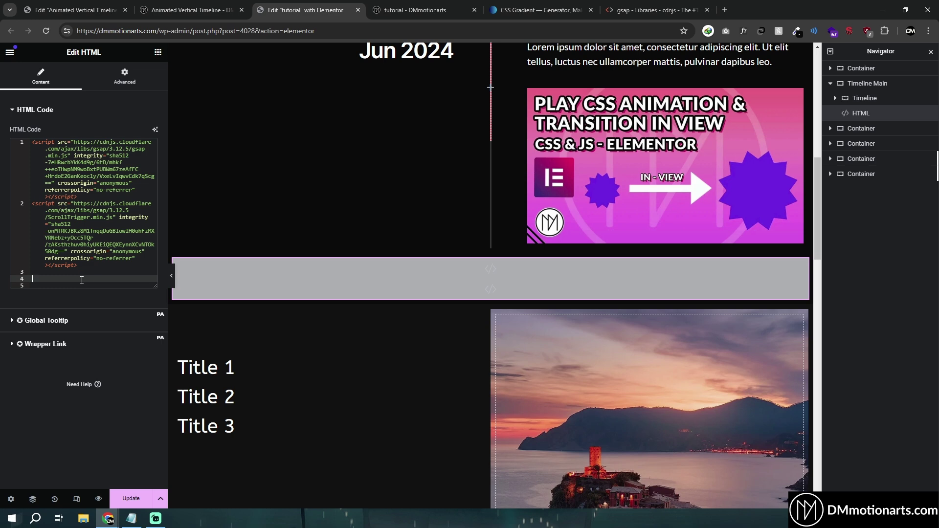
scroll(338, 208, up, 1)
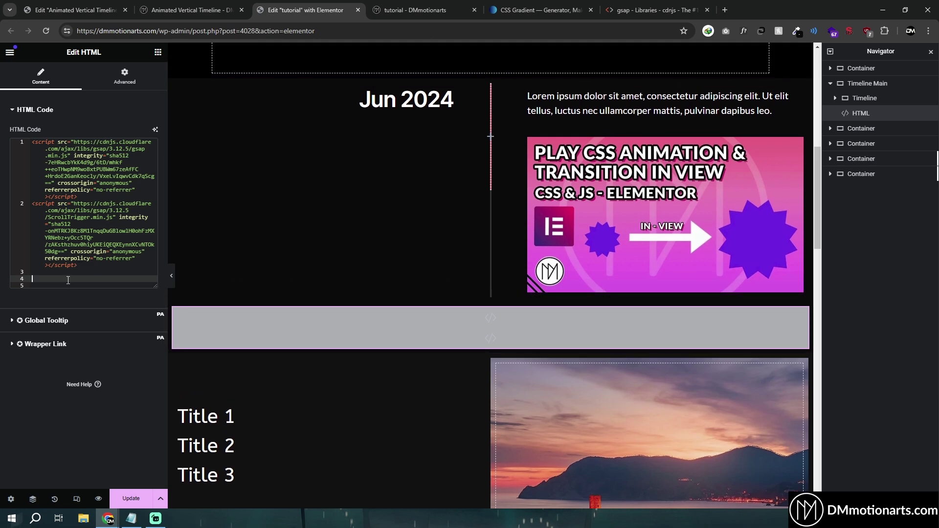
text(<s)
key(Return)
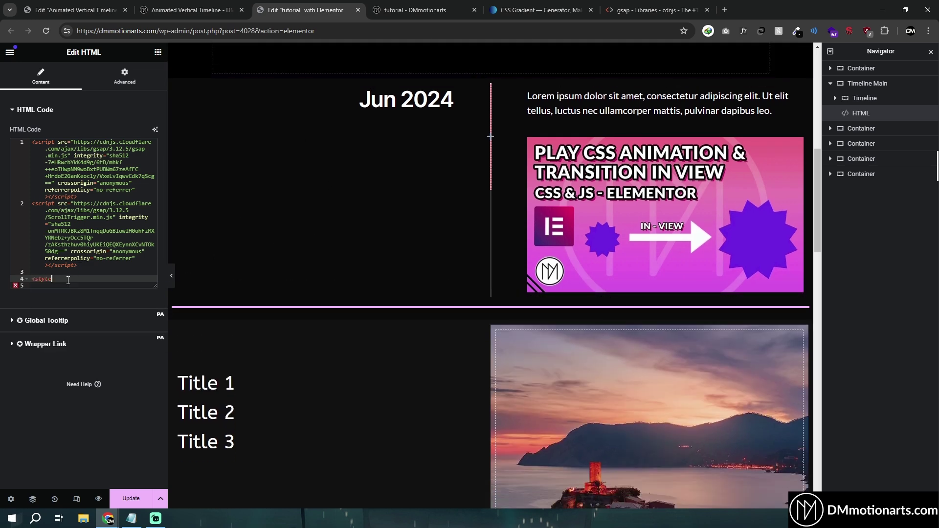
key(Return)
key(Return)
key(Return)
key(Return)
key(Return)
key(Up)
key(Up)
key(Up)
key(Up)
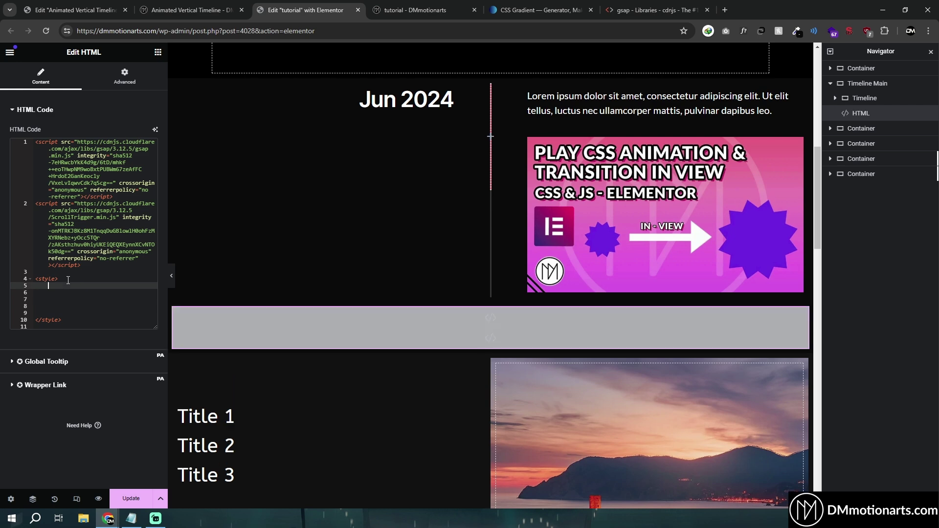
key(Down)
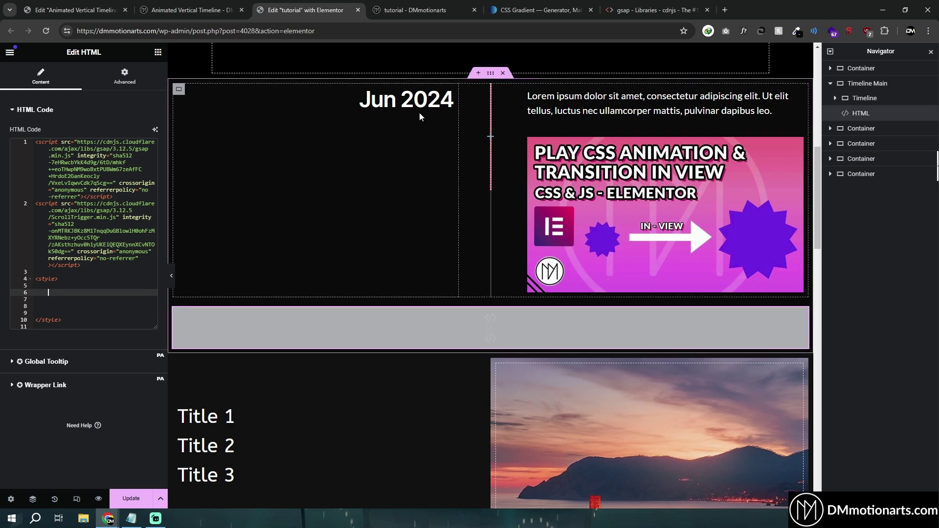
Add an Image widget inside the Middle container, below the Grey Bar
click(448, 95)
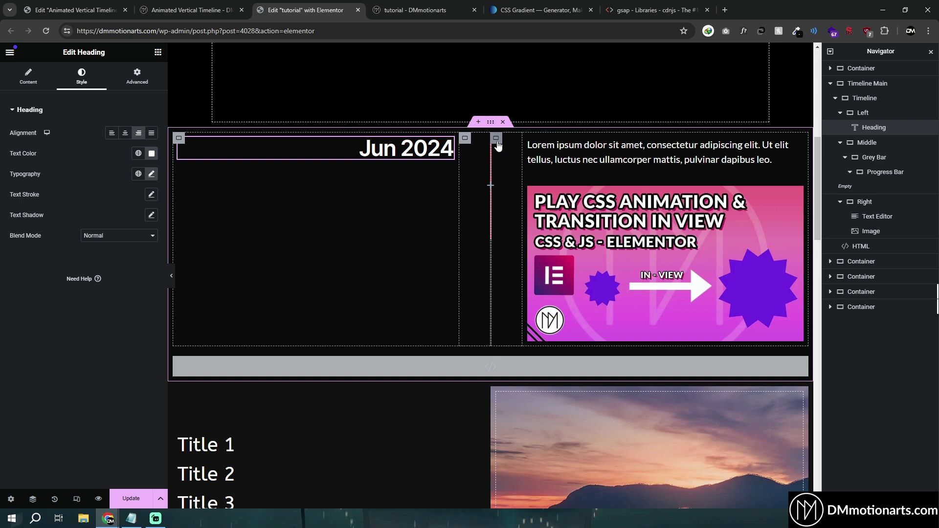
click(487, 145)
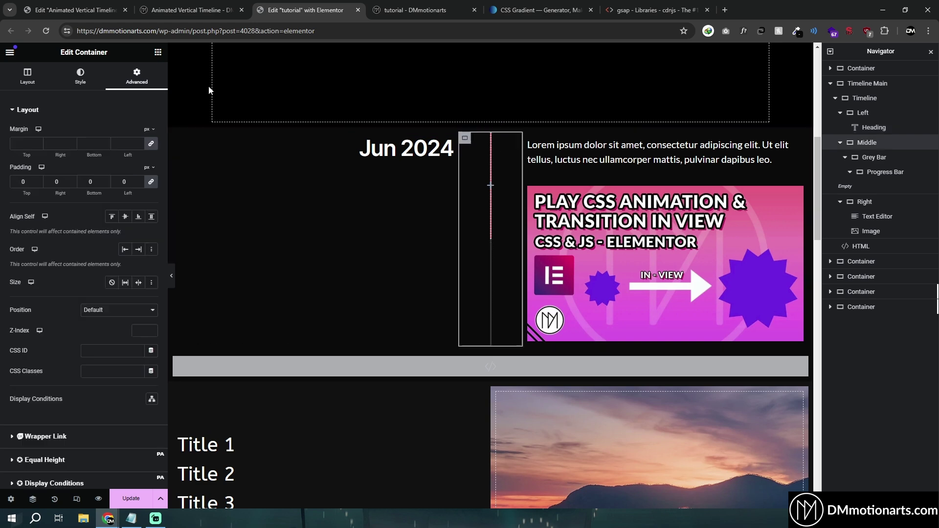
click(158, 54)
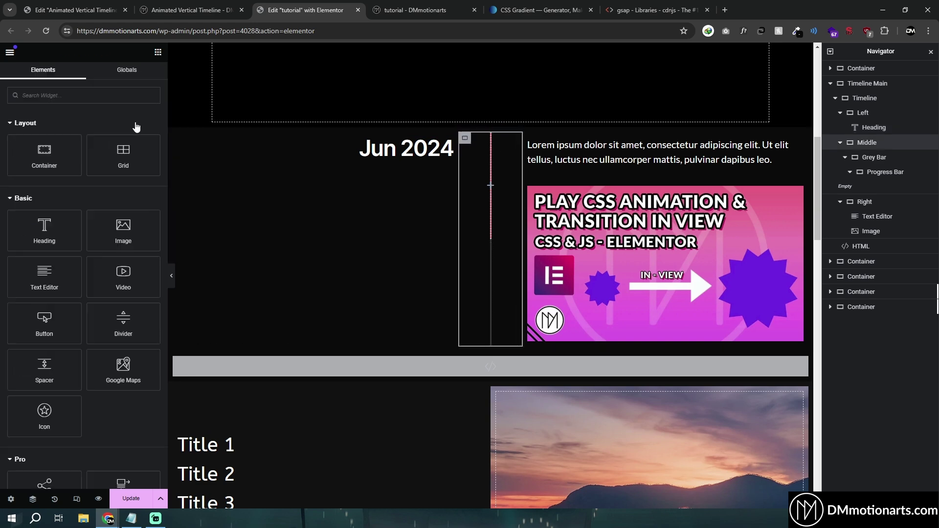
click(197, 4)
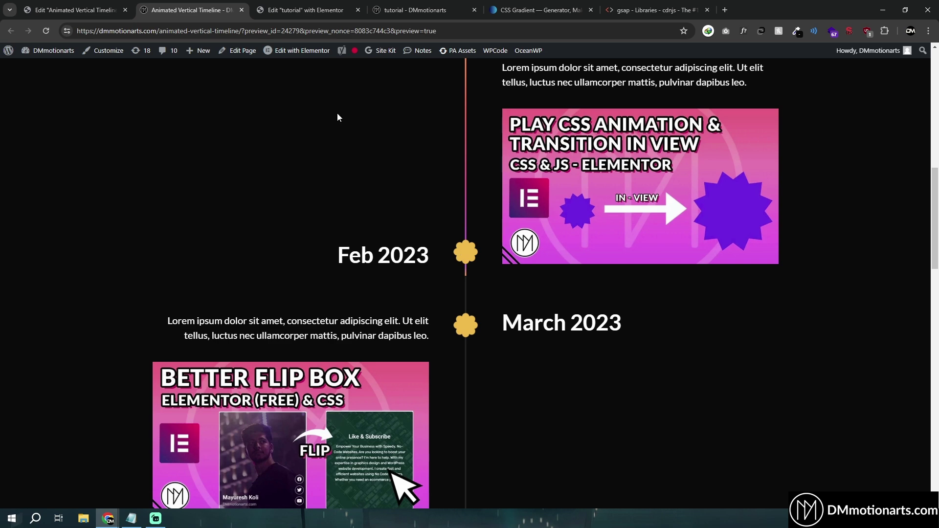
click(306, 9)
drag(122, 231, 520, 331)
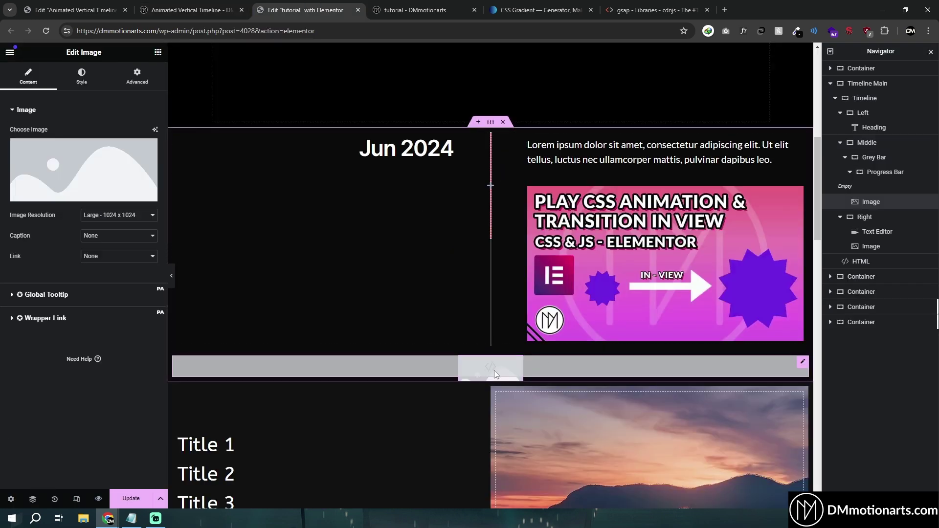
Choose the pink multi-petal flower from the media library as the new widget's image
click(91, 177)
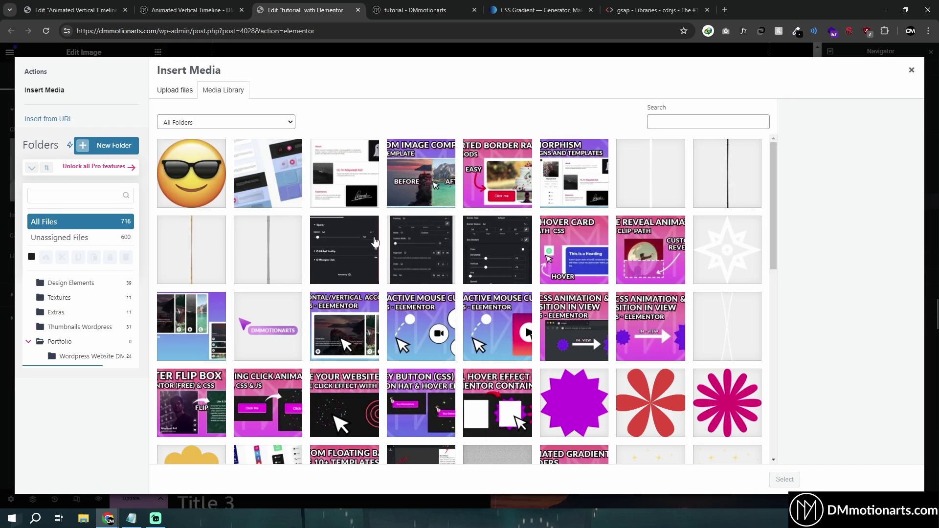
scroll(371, 277, down, 2)
scroll(370, 276, down, 3)
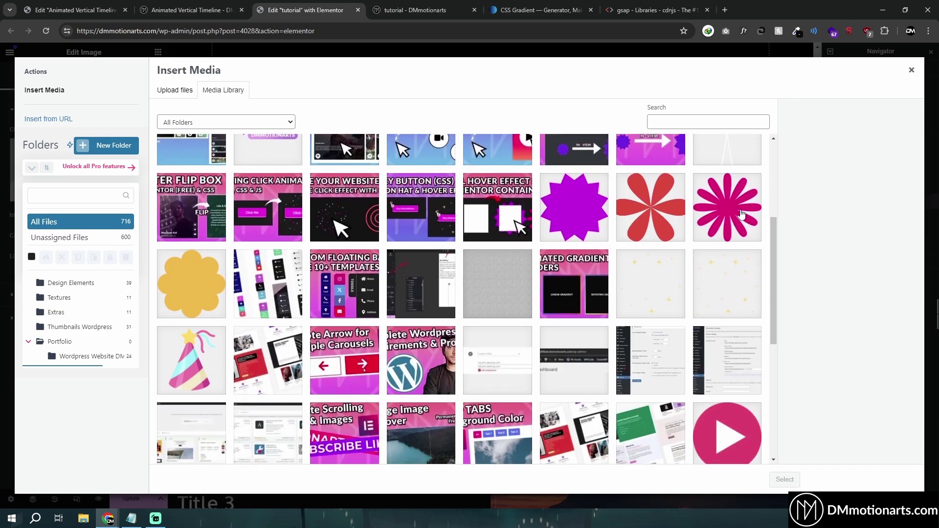
click(720, 217)
click(785, 480)
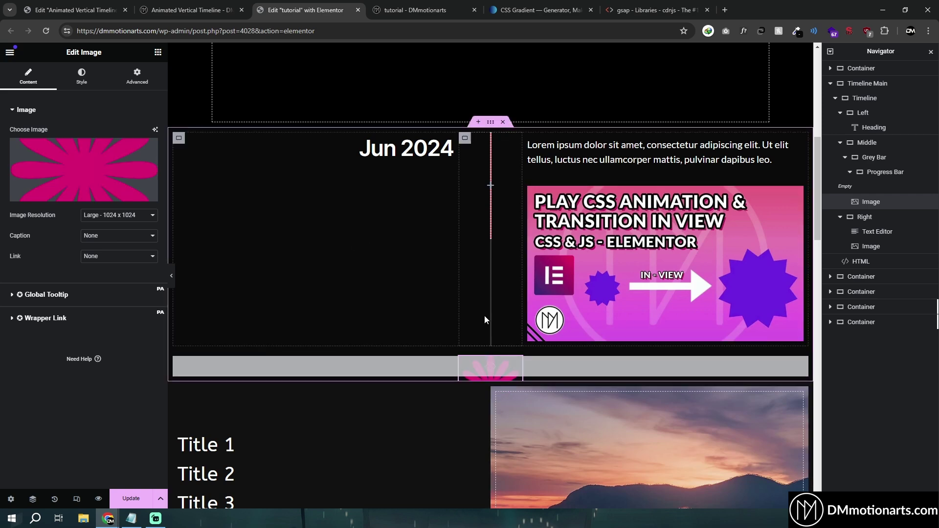
scroll(504, 337, down, 2)
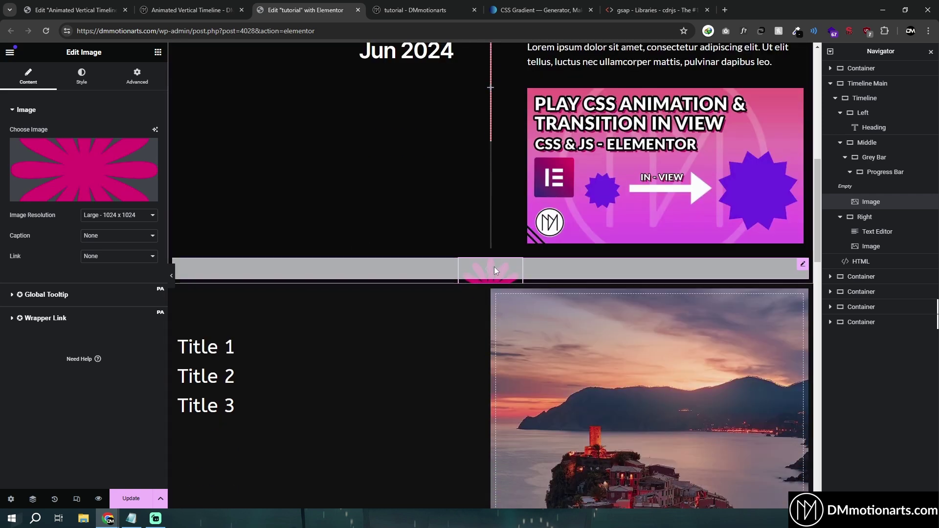
scroll(485, 137, up, 2)
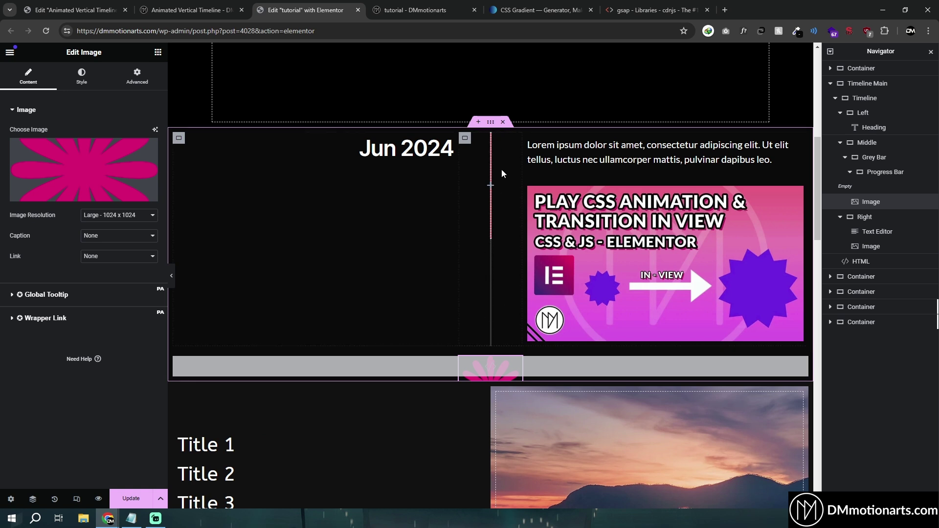
Set the flower image's width and height to 30 px each and its object fit to Contain
click(83, 78)
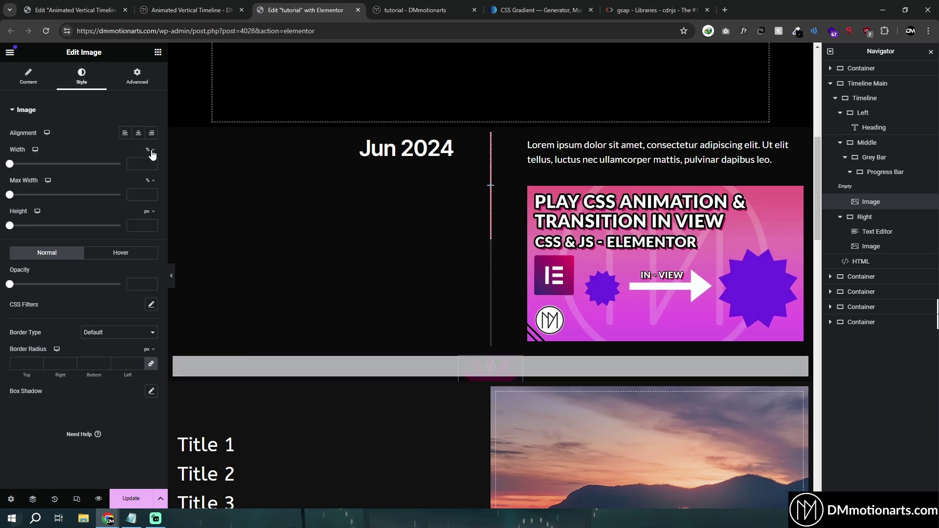
click(142, 165)
text(30)
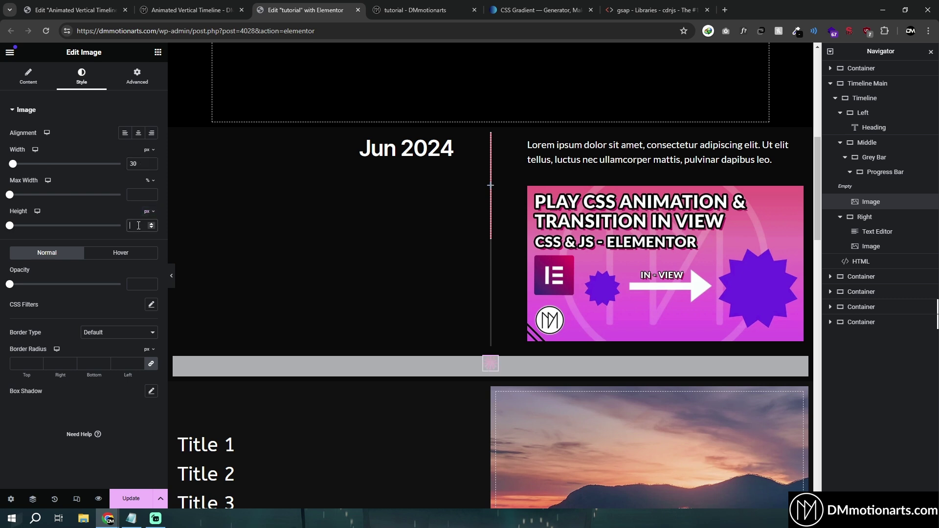
text(30)
click(119, 246)
click(100, 275)
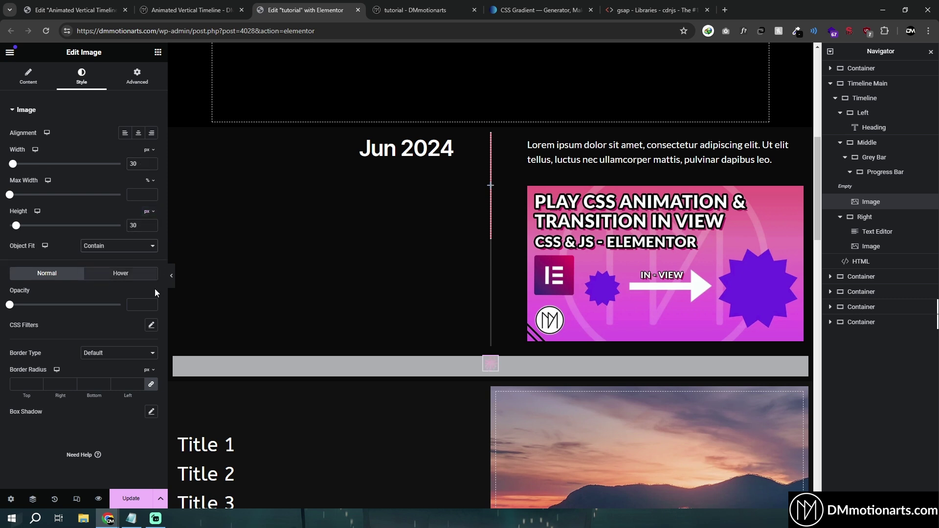
Enlarge the flower image to 50 px wide and 50 px high
double_click(137, 163)
text(50)
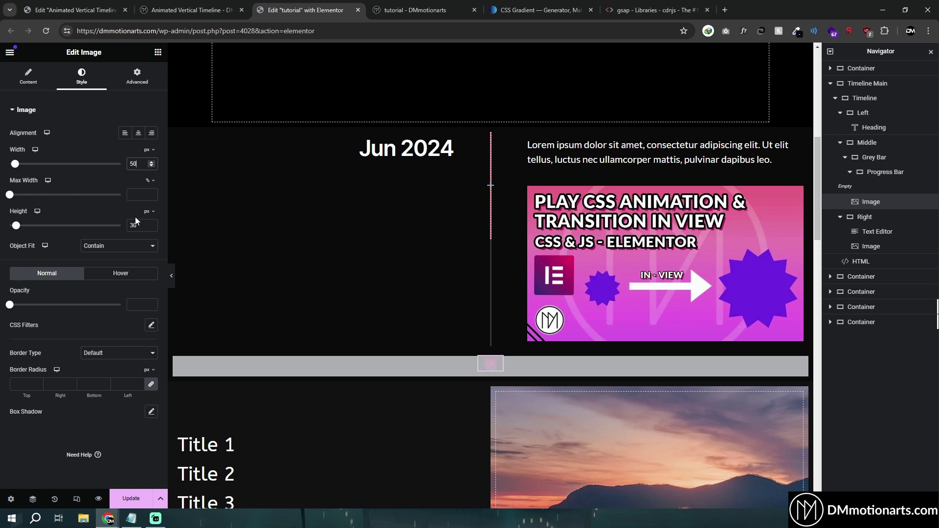
text(50)
Set the flower image's position to Absolute and clear its horizontal offset so it centres on the bar
click(137, 76)
click(119, 331)
click(100, 350)
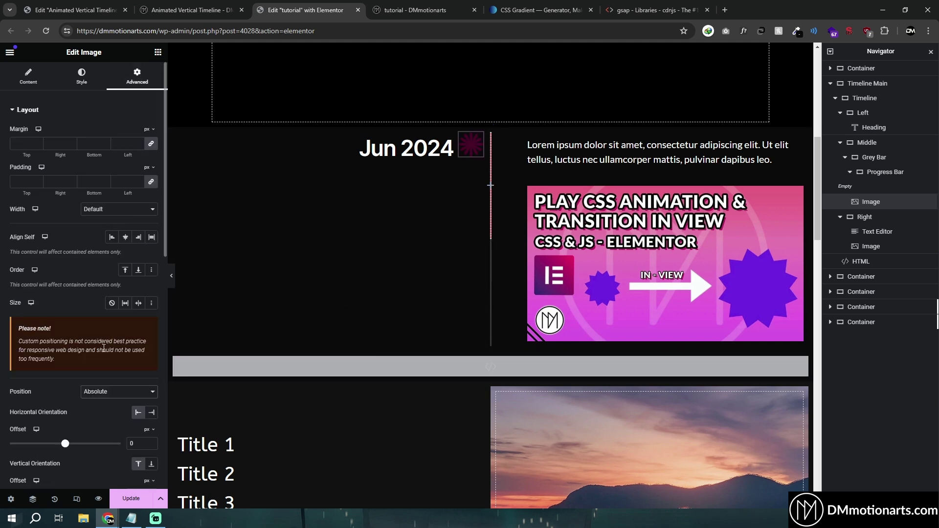
scroll(130, 263, down, 3)
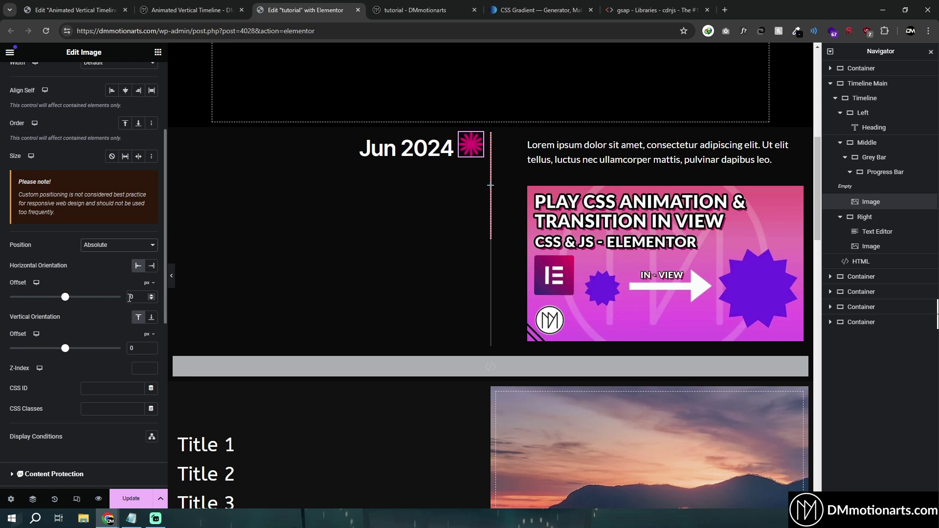
key(BackSpace)
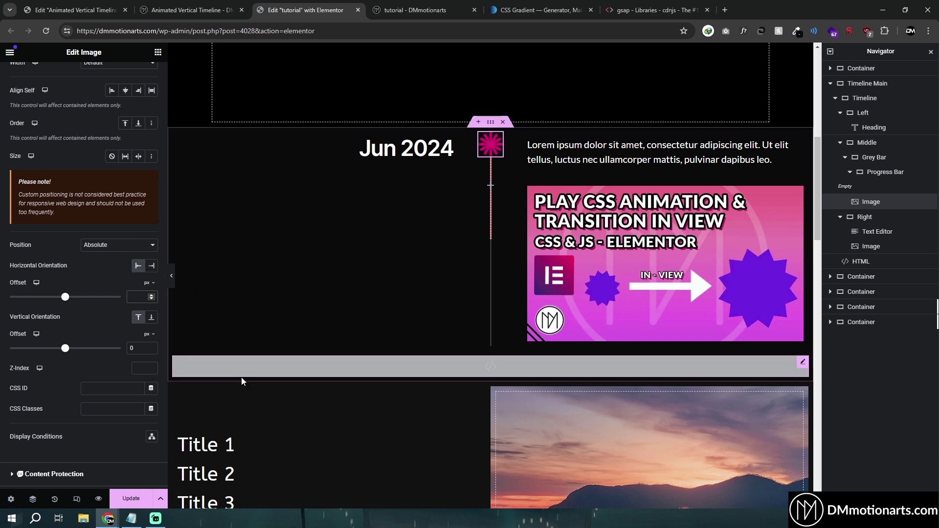
Review the position, left, top and height properties of the .dm-bar-container rule in the Notepad code against the image's position settings
click(131, 518)
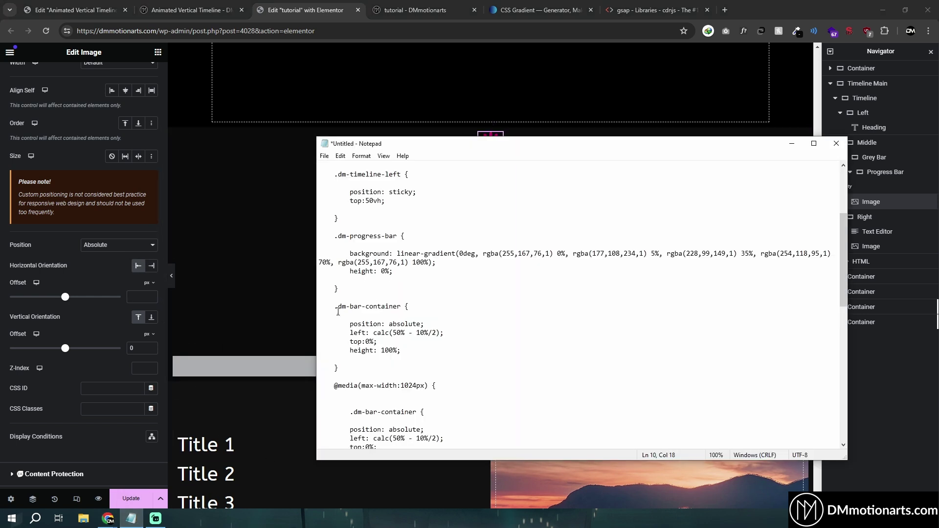
scroll(351, 303, down, 2)
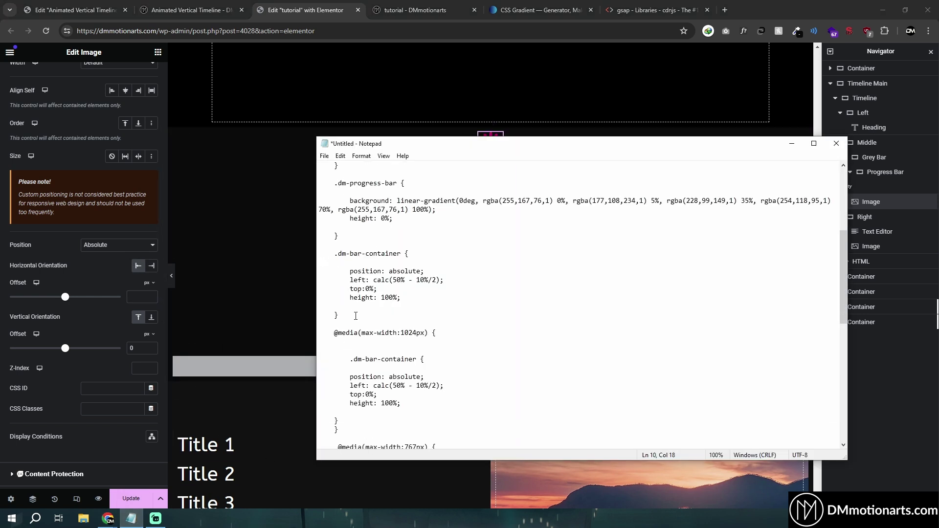
drag(335, 254, 440, 315)
click(411, 316)
drag(349, 272, 433, 305)
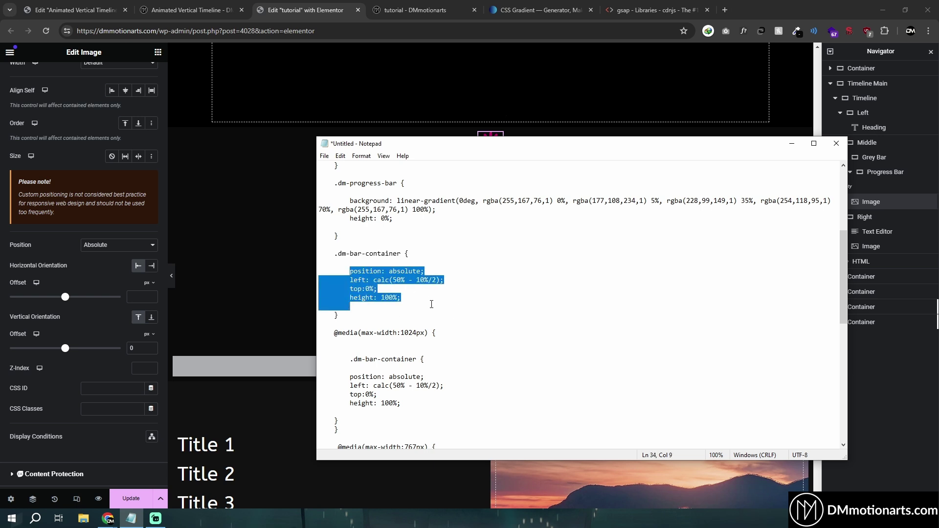
click(433, 306)
drag(389, 271, 424, 271)
click(425, 271)
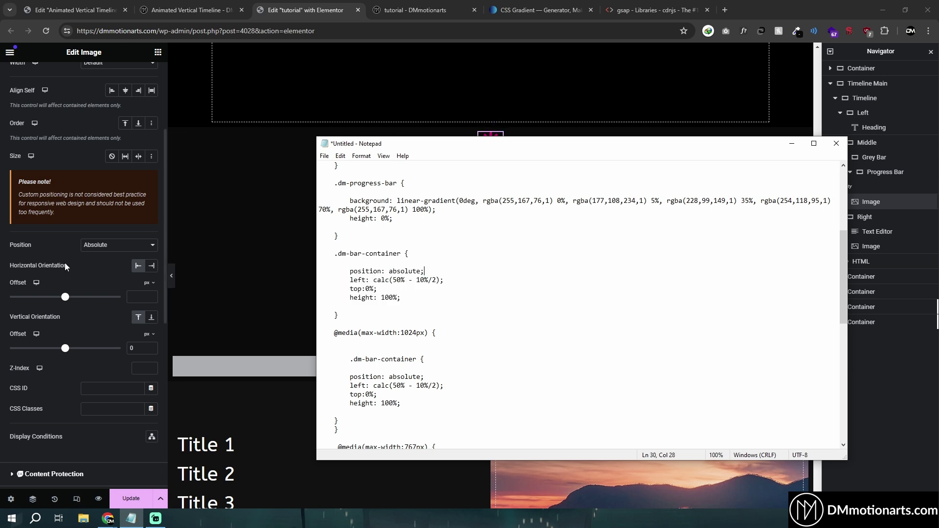
click(132, 266)
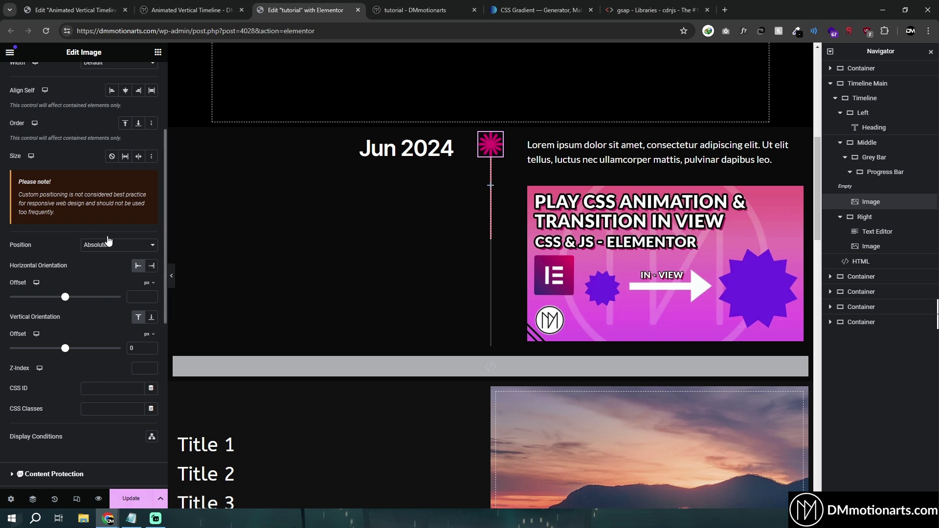
click(124, 521)
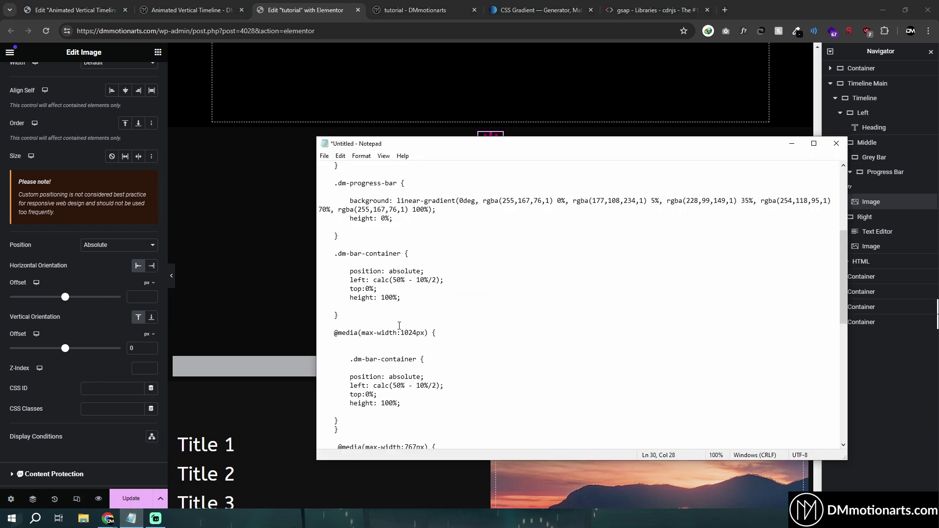
drag(321, 254, 420, 313)
click(420, 313)
drag(388, 282, 406, 300)
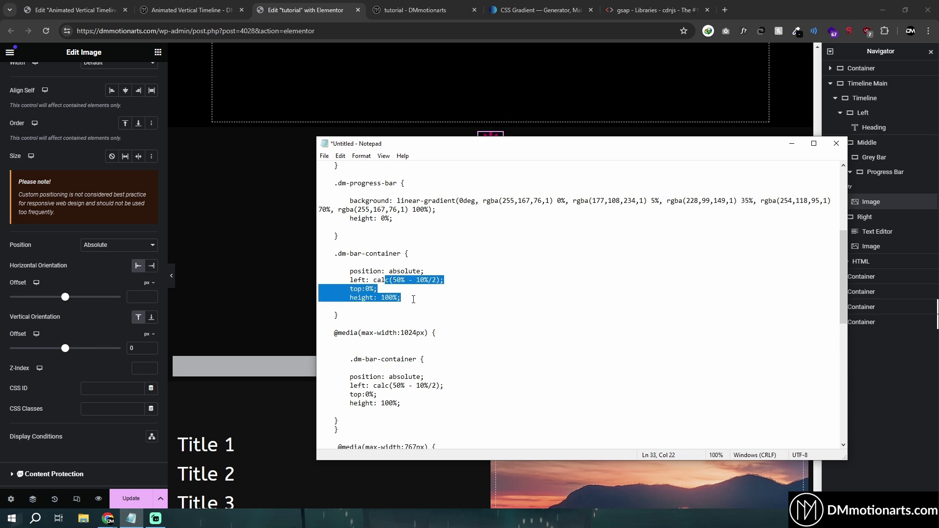
click(406, 299)
drag(321, 266, 398, 298)
click(397, 297)
click(169, 298)
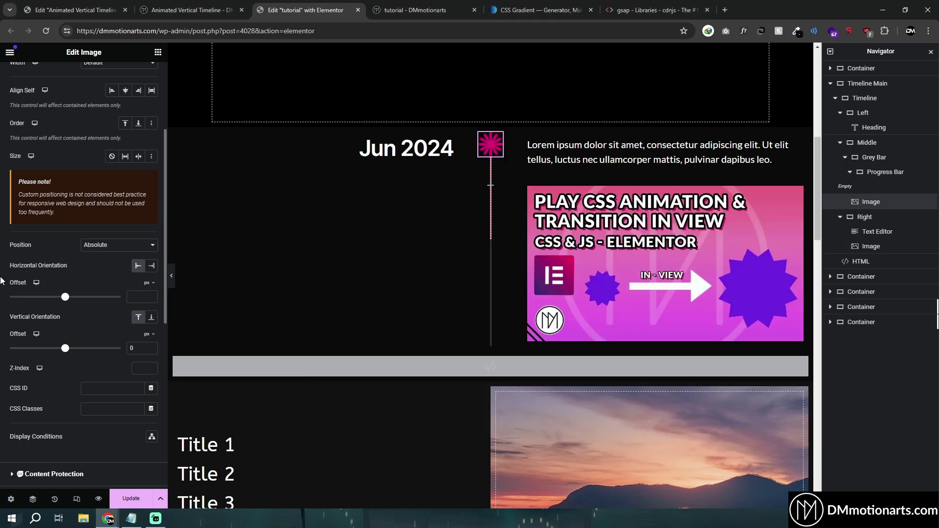
Examine how the flower markers and dates move along the progress line in the Animated Vertical Timeline preview page
click(189, 10)
scroll(462, 185, up, 1)
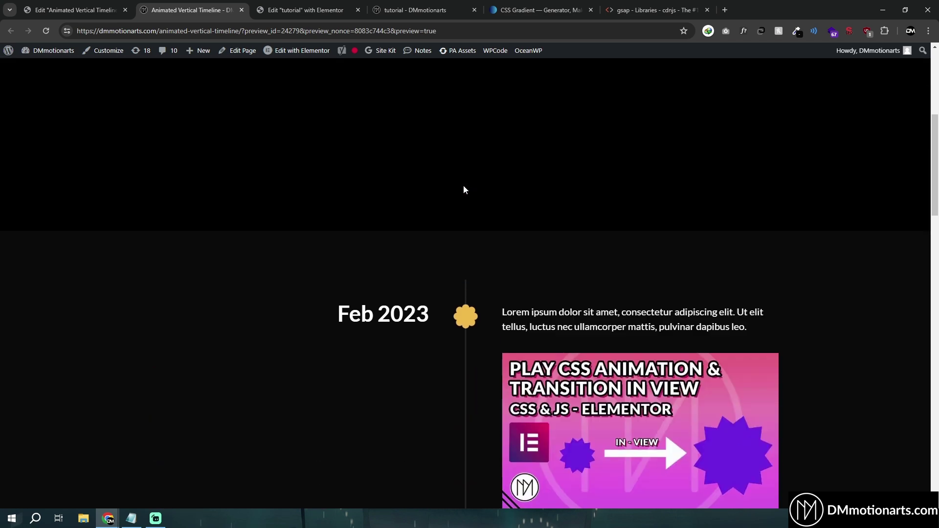
key(ctrl+Tab)
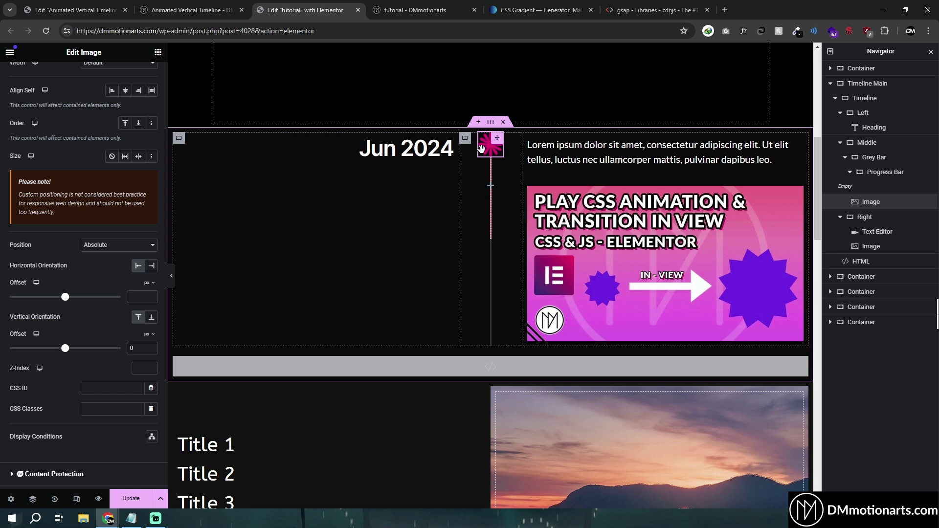
click(189, 5)
scroll(453, 286, down, 3)
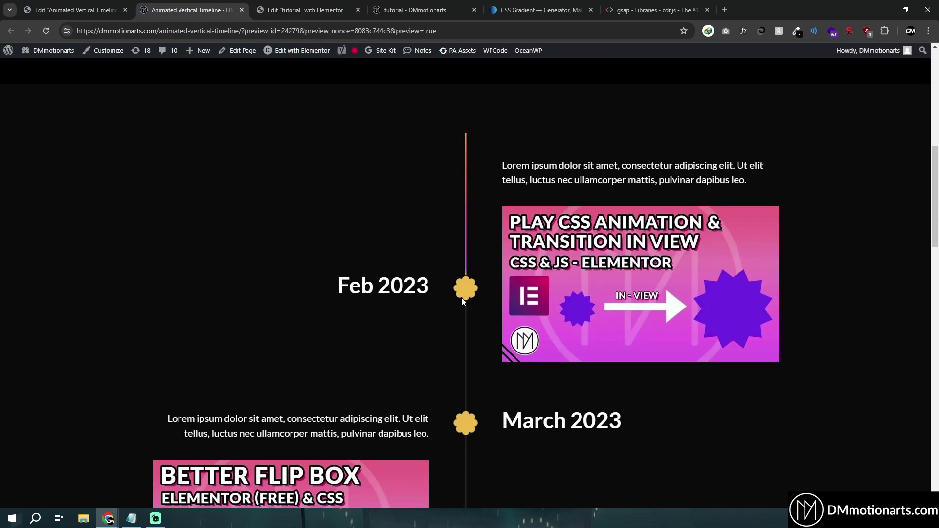
scroll(465, 287, down, 3)
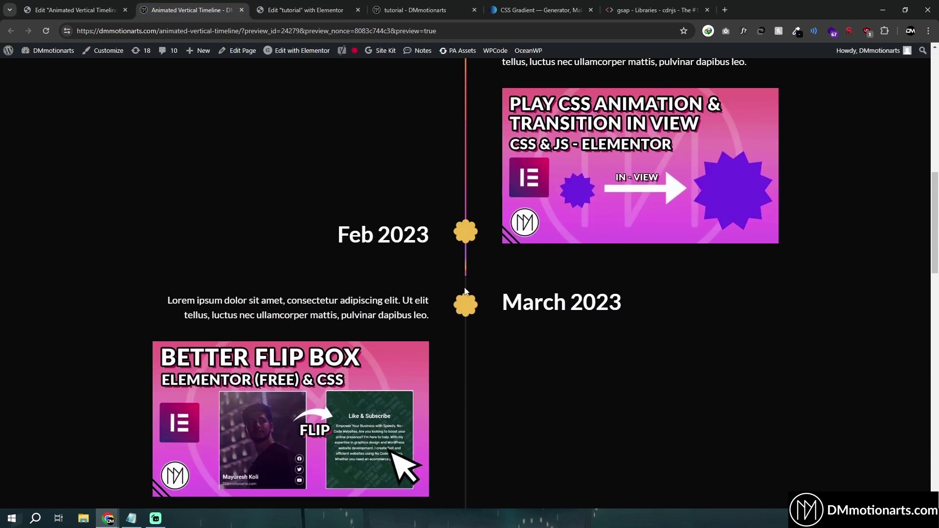
scroll(465, 301, up, 4)
scroll(468, 321, up, 2)
scroll(468, 321, down, 4)
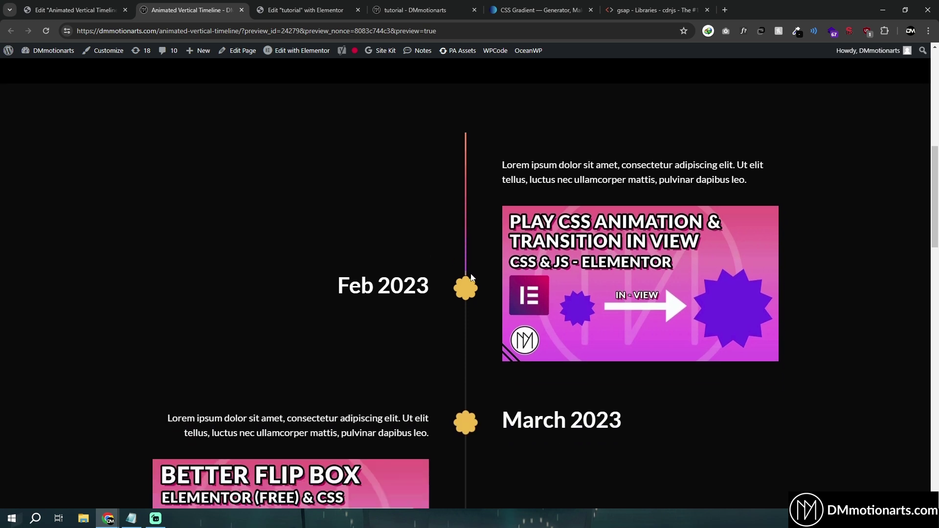
Anchor the flower image vertically to the bottom with an 18 px offset and preview the timeline without the editor panel
click(267, 4)
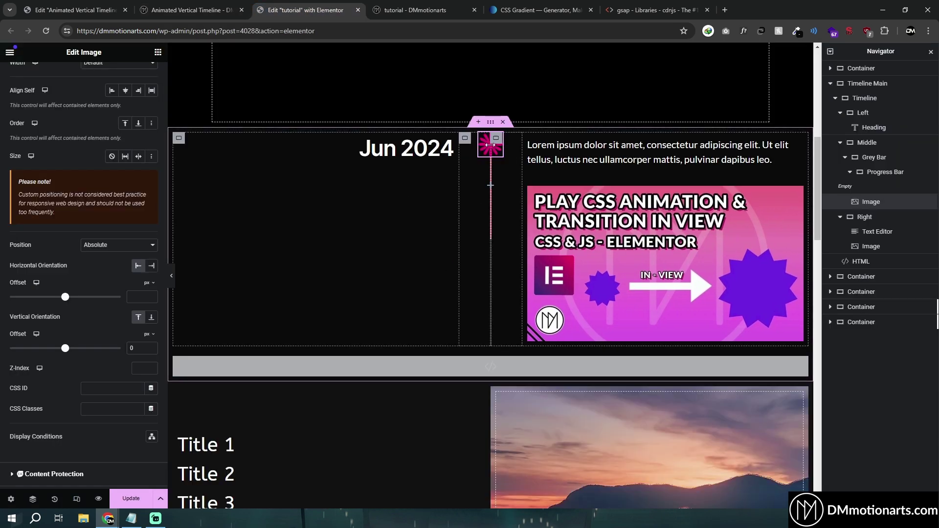
click(151, 317)
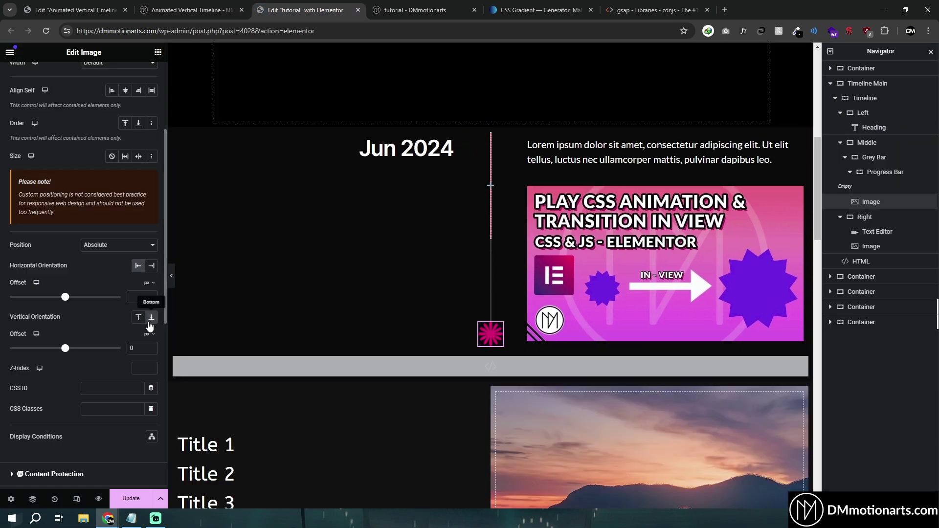
drag(66, 349, 67, 357)
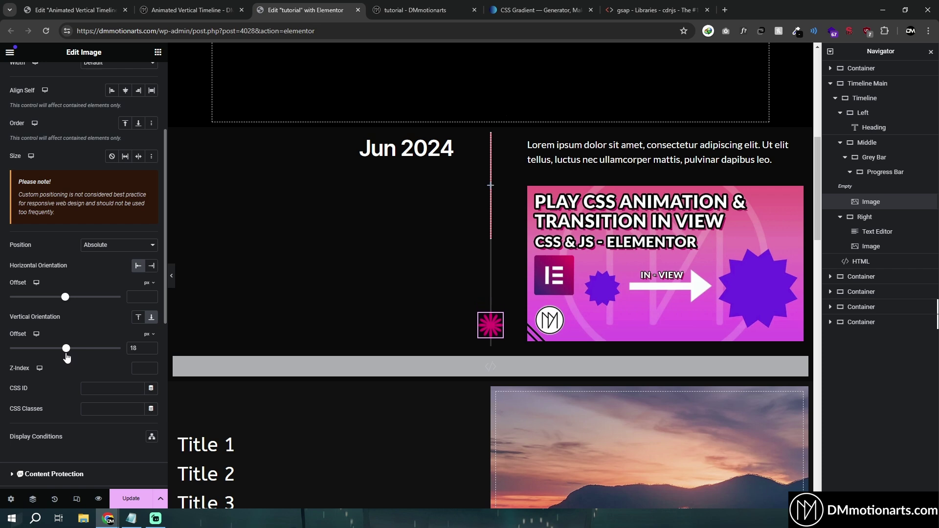
click(172, 275)
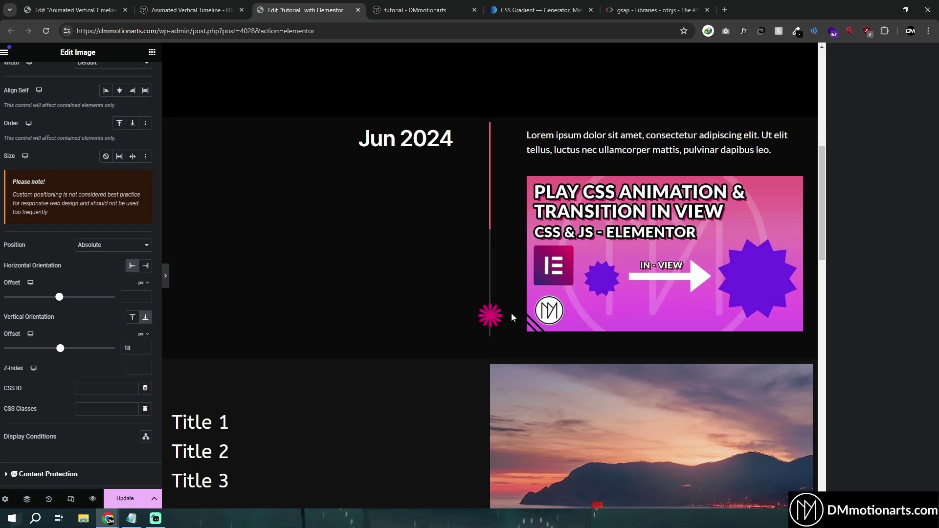
scroll(513, 308, up, 3)
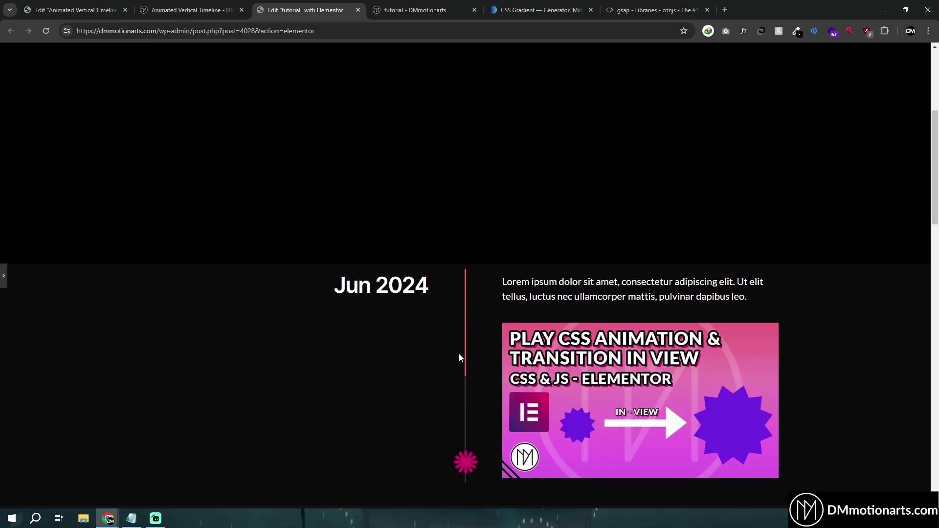
Reset the flower image's position to Default and compare the bar with the Animated Vertical Timeline preview page
scroll(459, 354, down, 4)
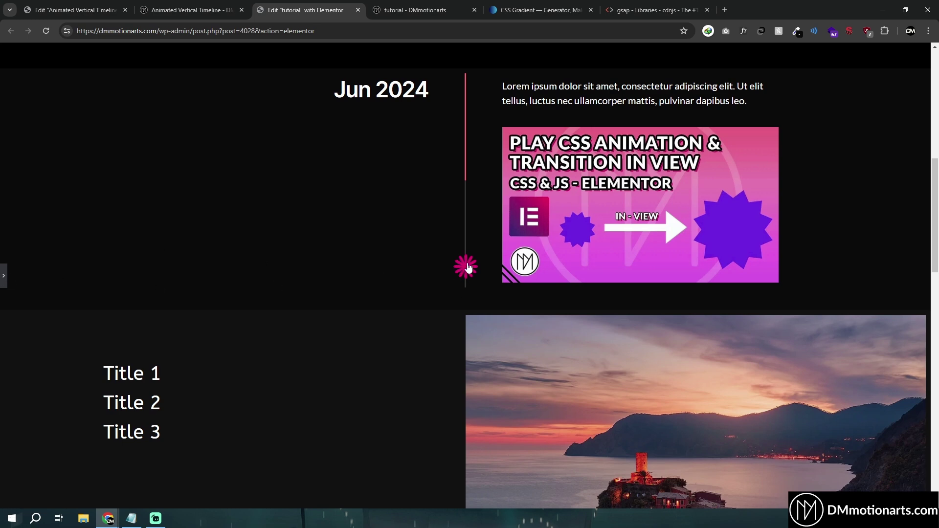
click(468, 266)
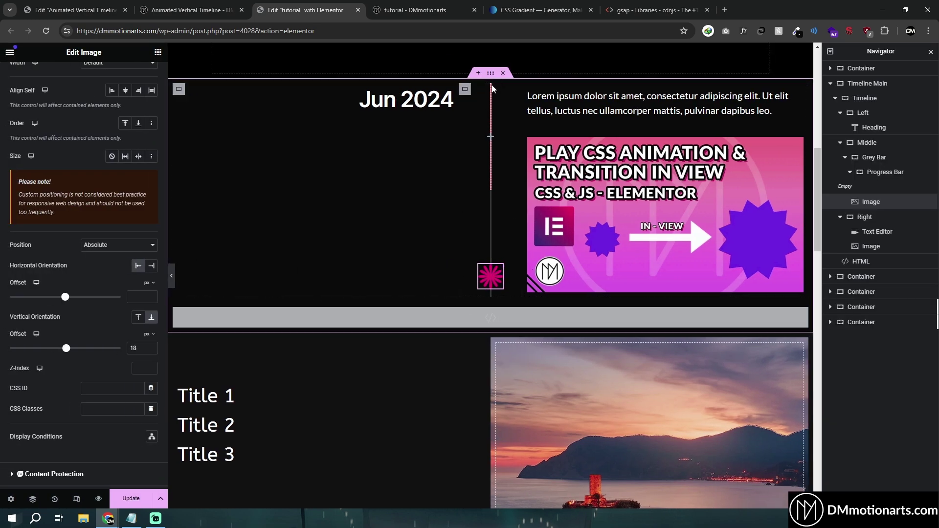
click(148, 249)
click(122, 254)
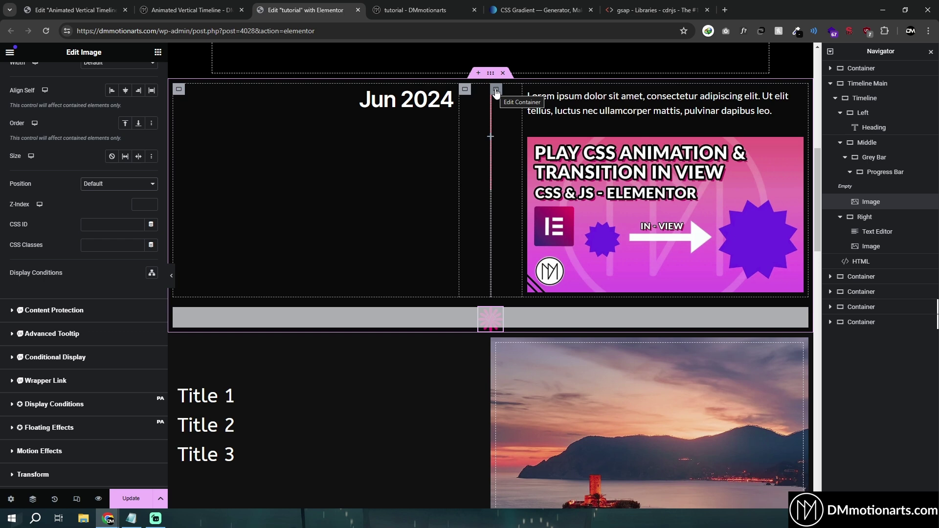
key(ctrl+shift+Tab)
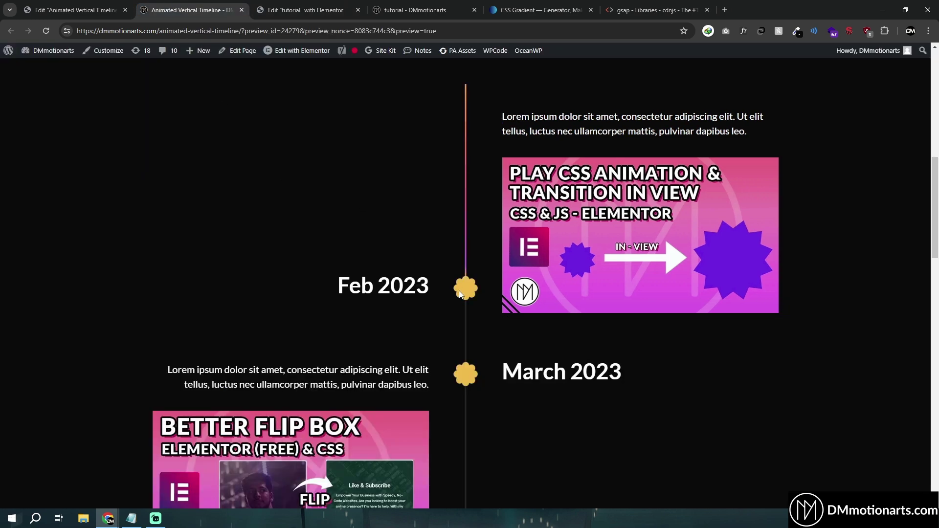
key(ctrl+Tab)
scroll(389, 236, up, 2)
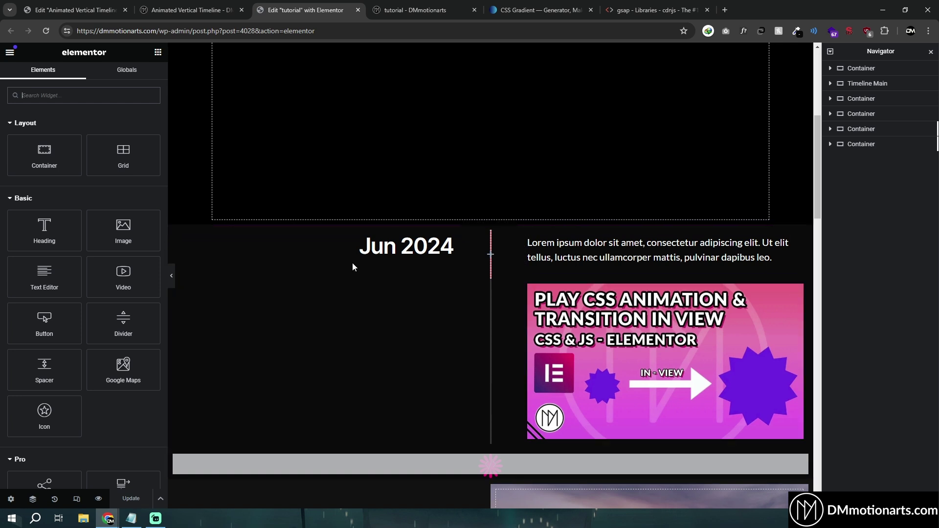
Review the CSS classes assigned to the Jun 2024 heading and the Middle container
click(453, 241)
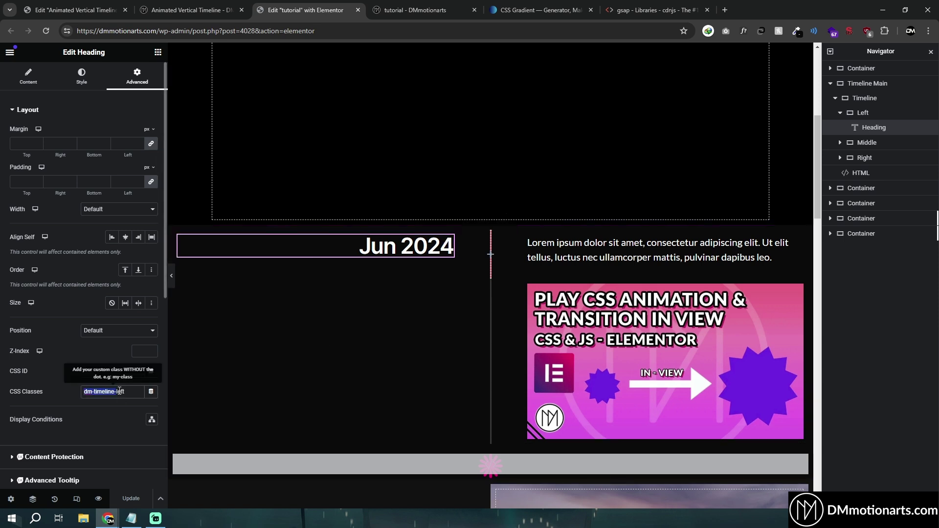
drag(131, 391, 83, 391)
click(90, 390)
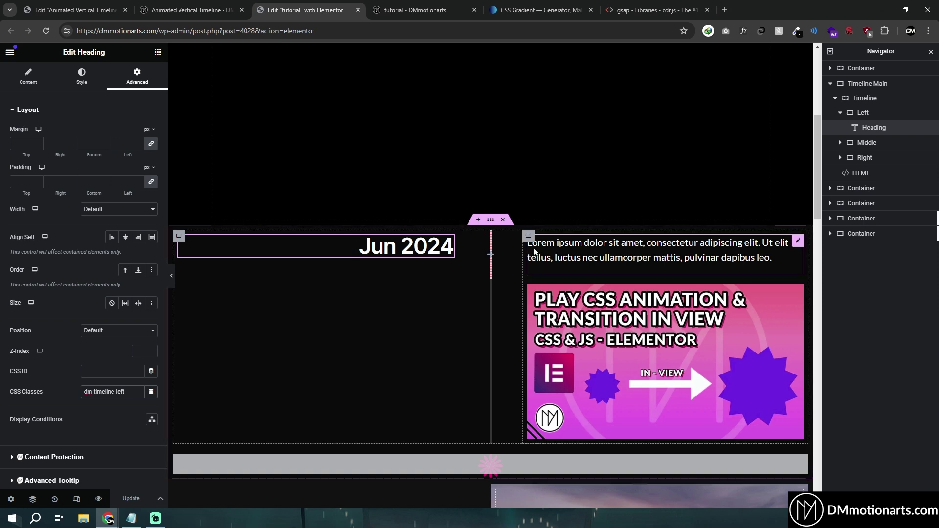
click(465, 238)
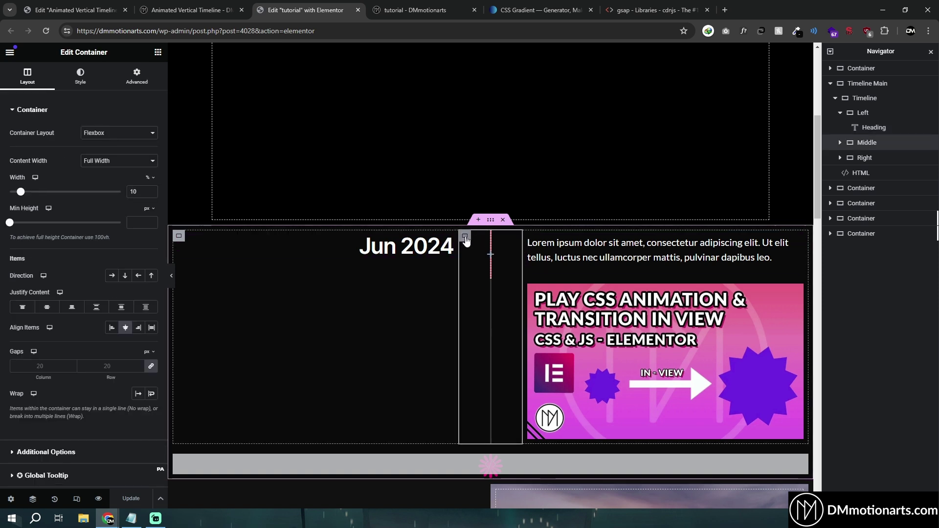
click(137, 79)
drag(83, 372, 143, 372)
click(143, 371)
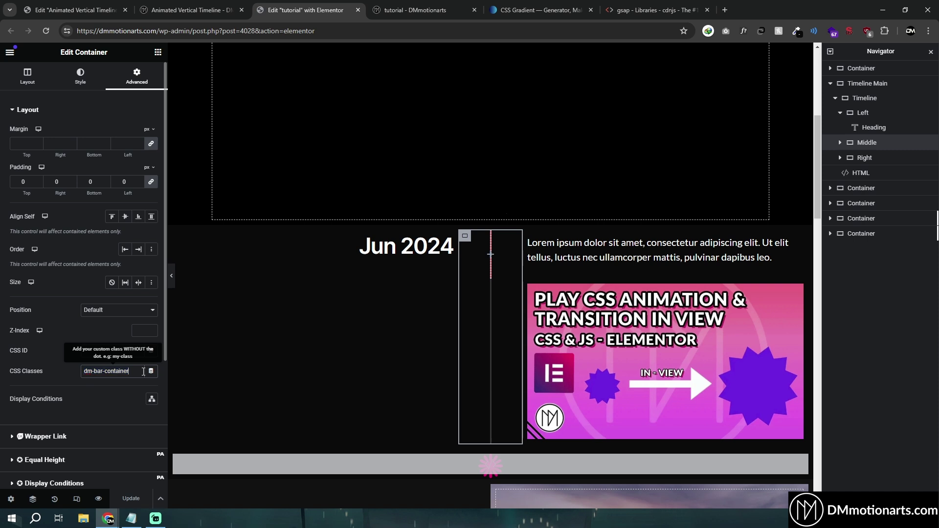
Inspect the CSS classes of the Grey Bar container and the Progress Bar container nested inside it
click(840, 142)
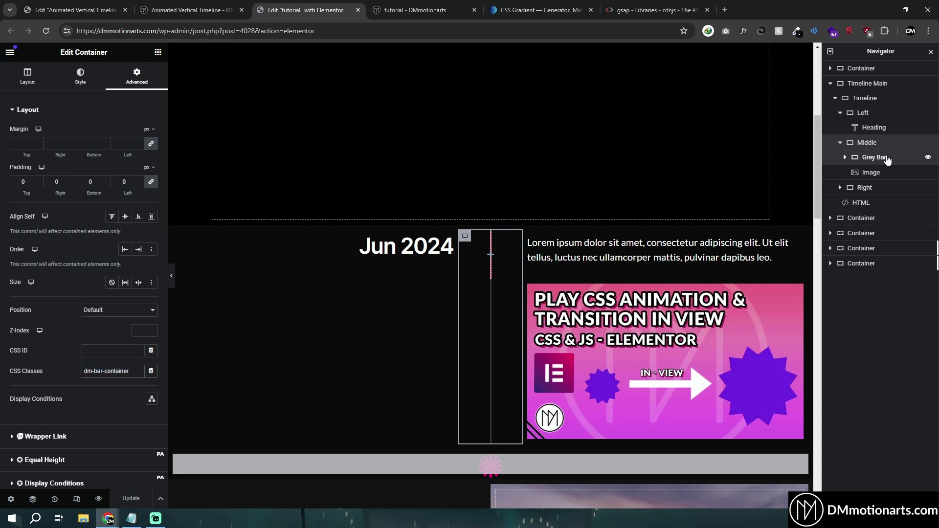
click(872, 159)
click(133, 78)
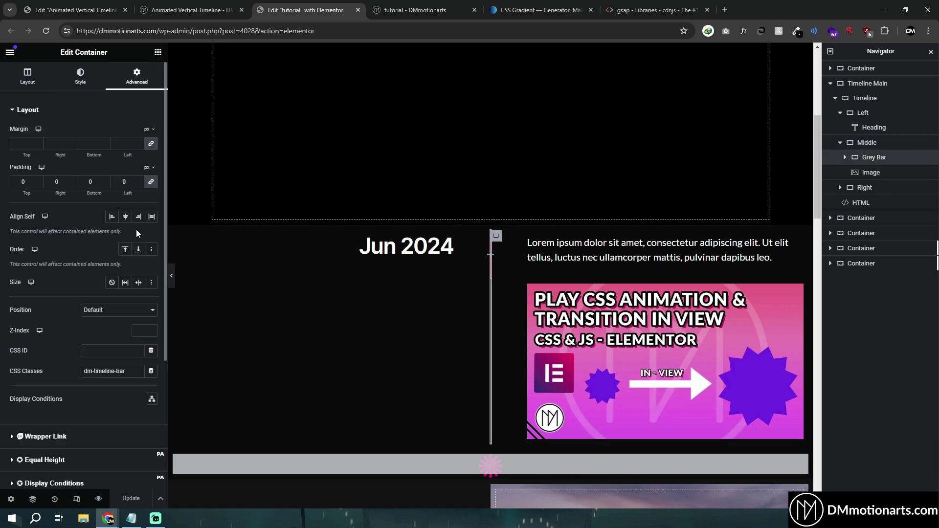
click(129, 371)
drag(99, 372, 134, 371)
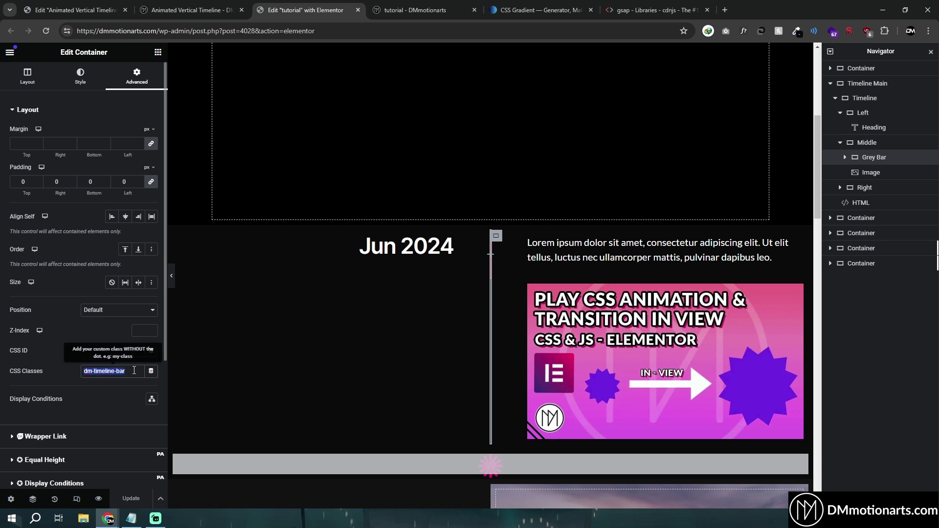
click(134, 371)
click(845, 157)
click(883, 172)
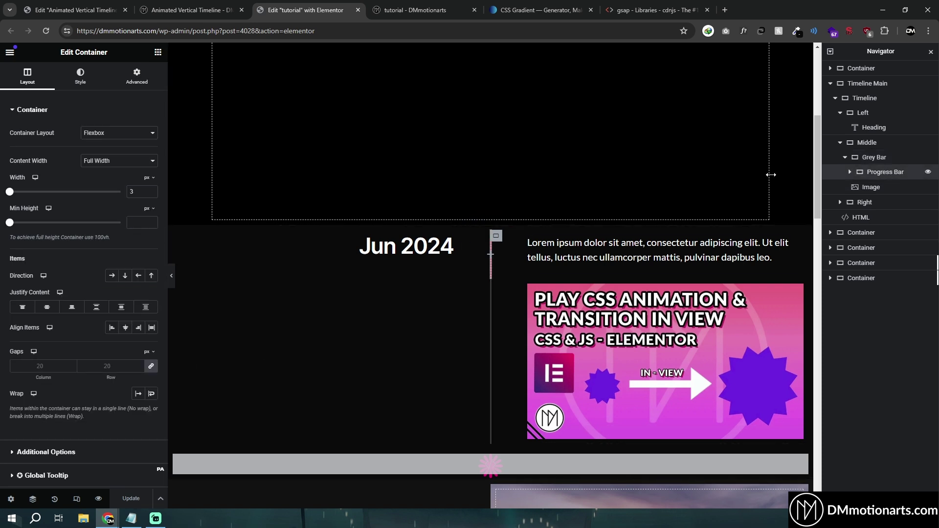
click(139, 78)
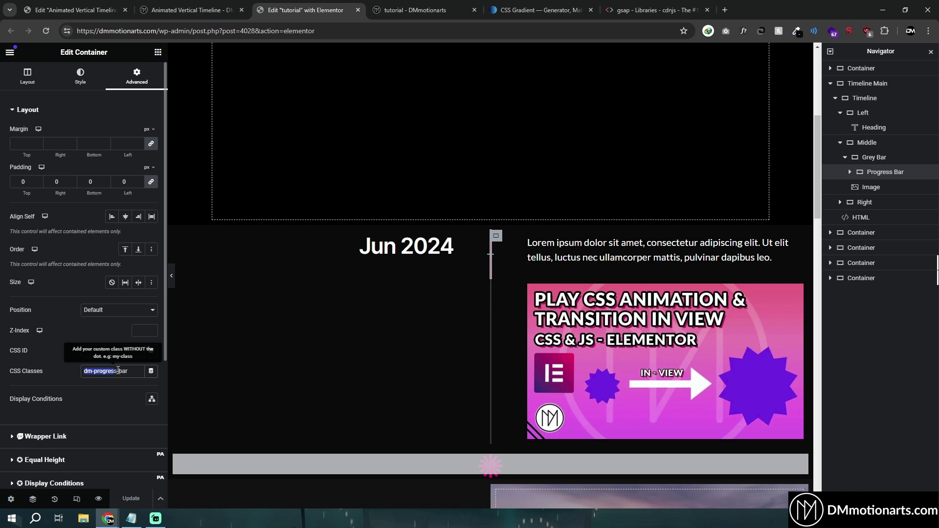
click(133, 371)
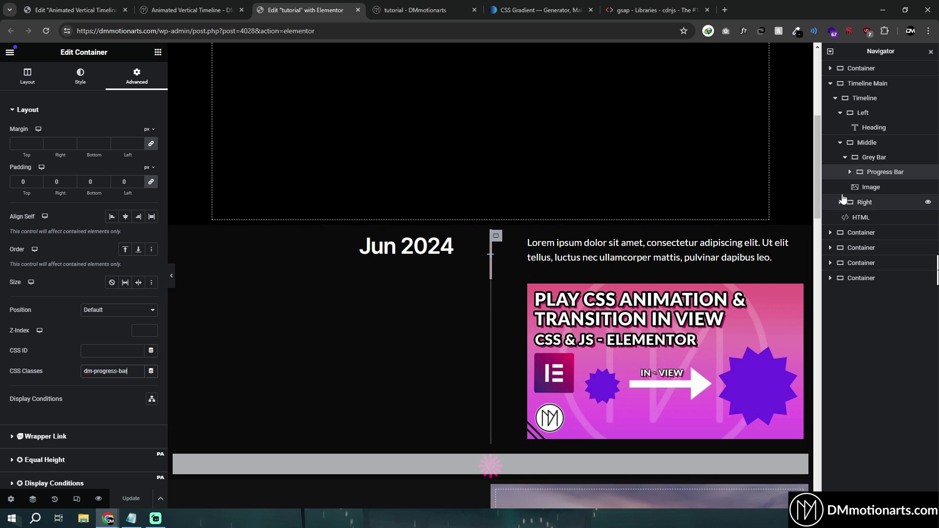
Check the CSS class assigned to the flower image inside the Middle container
click(869, 189)
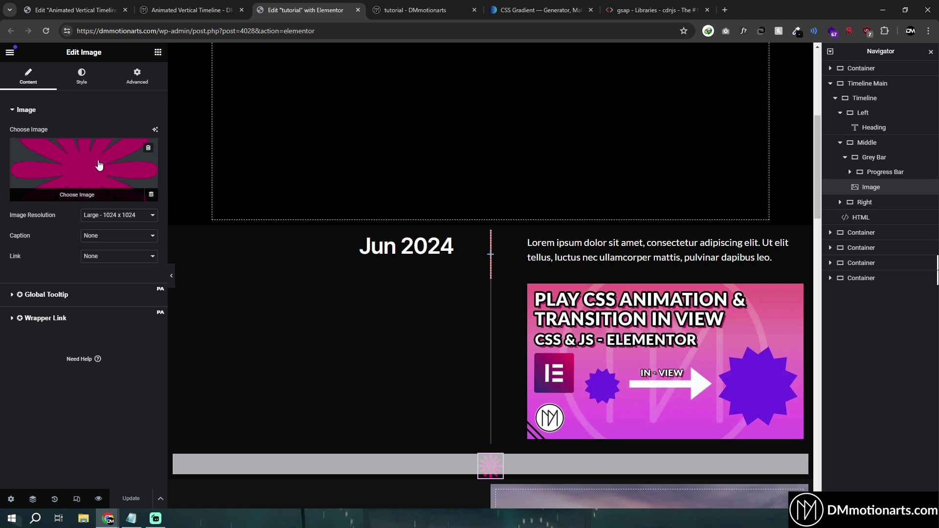
click(137, 78)
drag(83, 391, 132, 392)
click(139, 390)
click(139, 392)
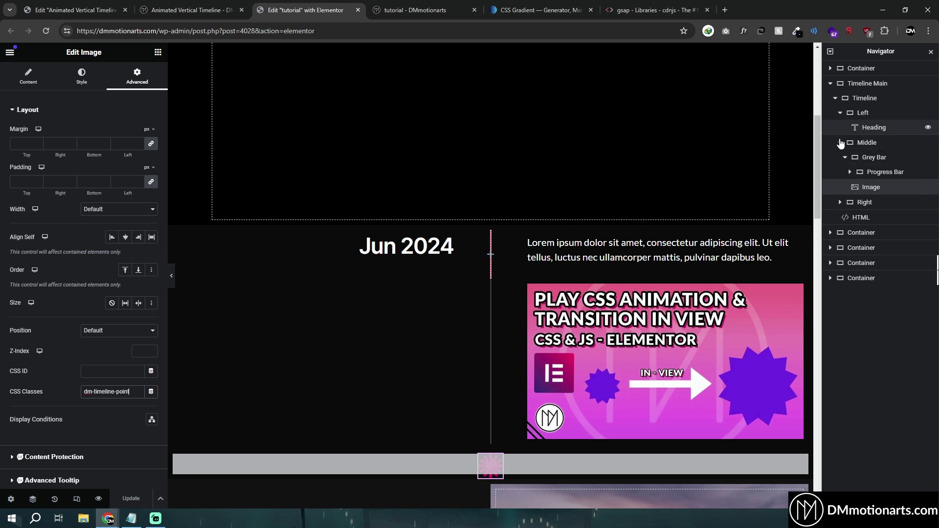
Recheck the CSS classes in order on the date heading, Middle container, Grey Bar, Progress Bar and flower image
click(372, 252)
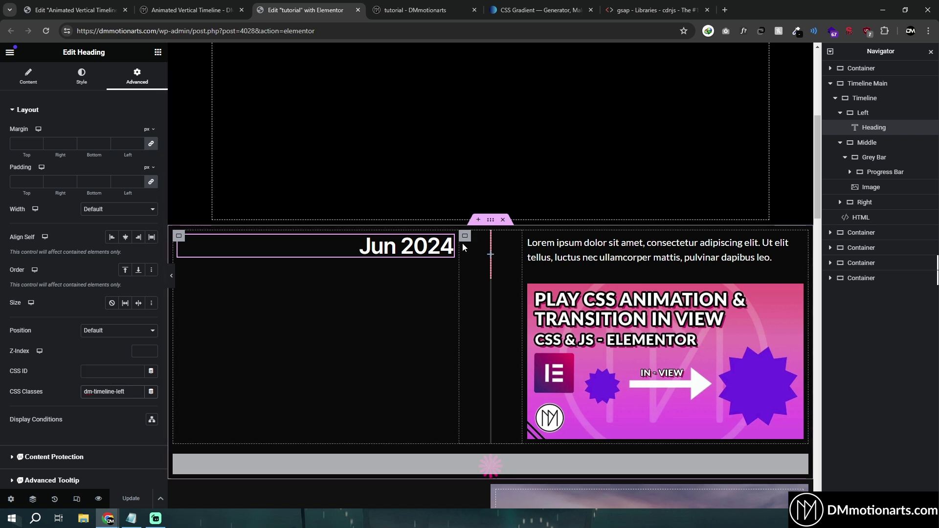
click(858, 145)
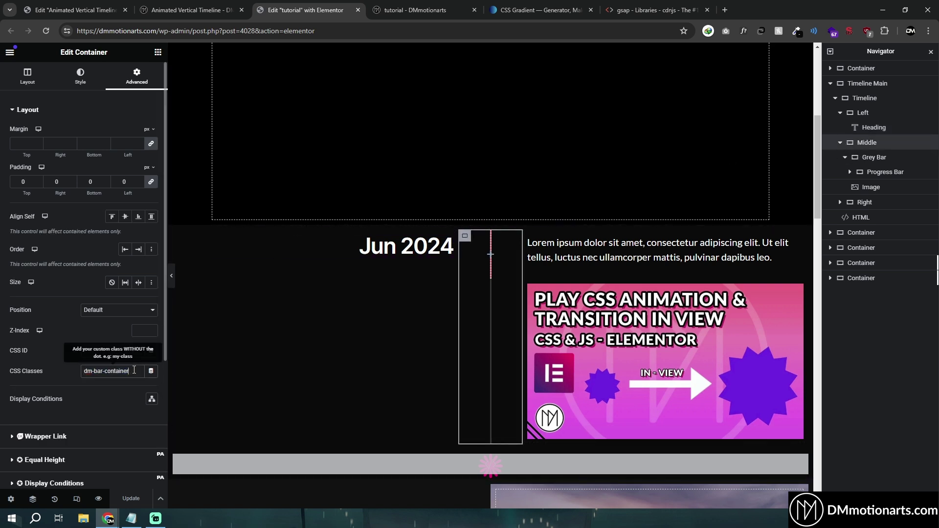
click(865, 159)
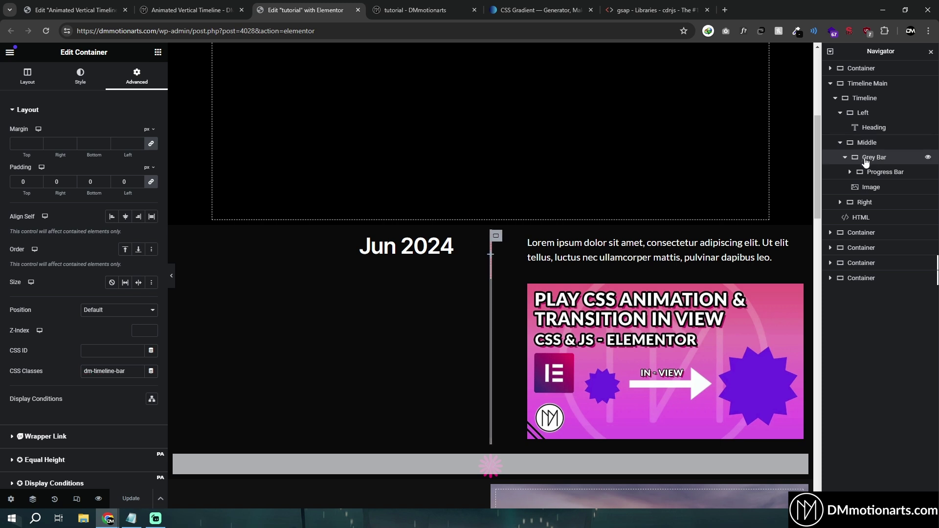
click(127, 371)
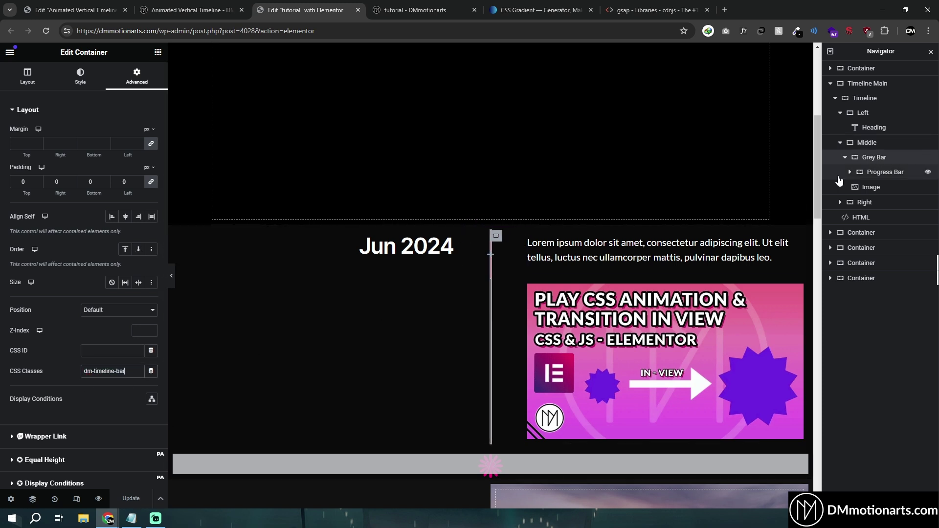
click(876, 170)
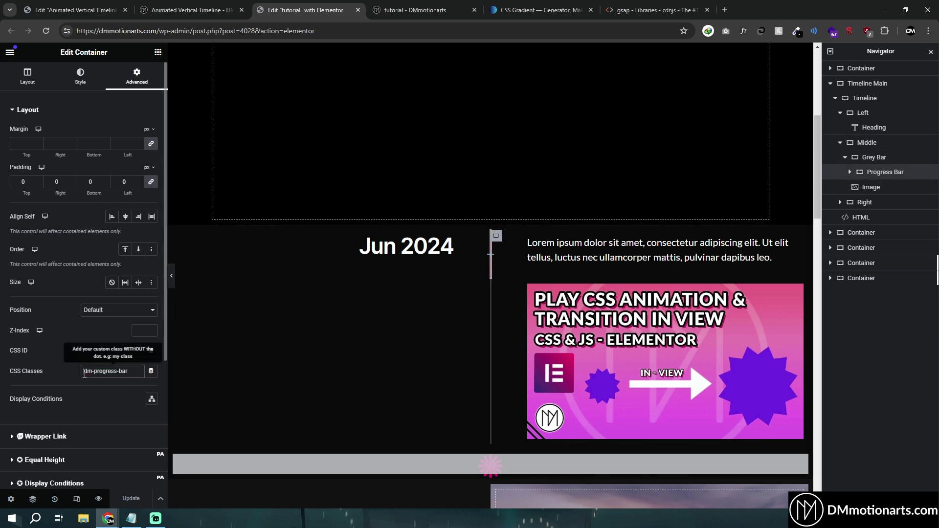
click(139, 372)
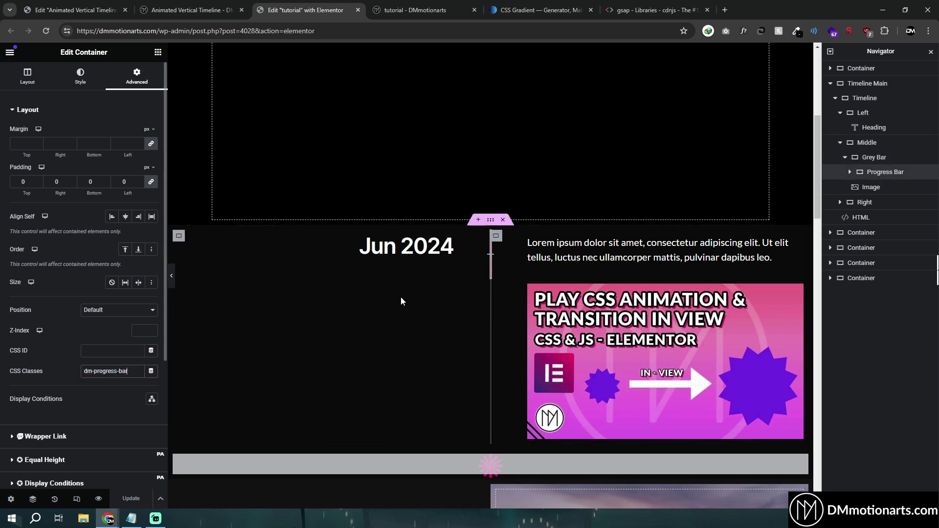
click(870, 187)
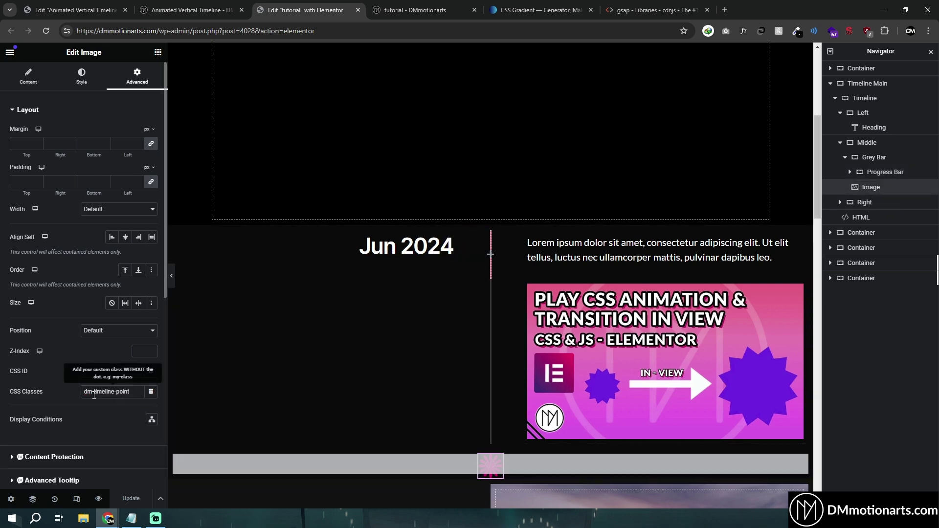
Copy the entire style and script code from the Notepad file into the HTML widget inside Timeline Main
click(131, 519)
key(ctrl+a)
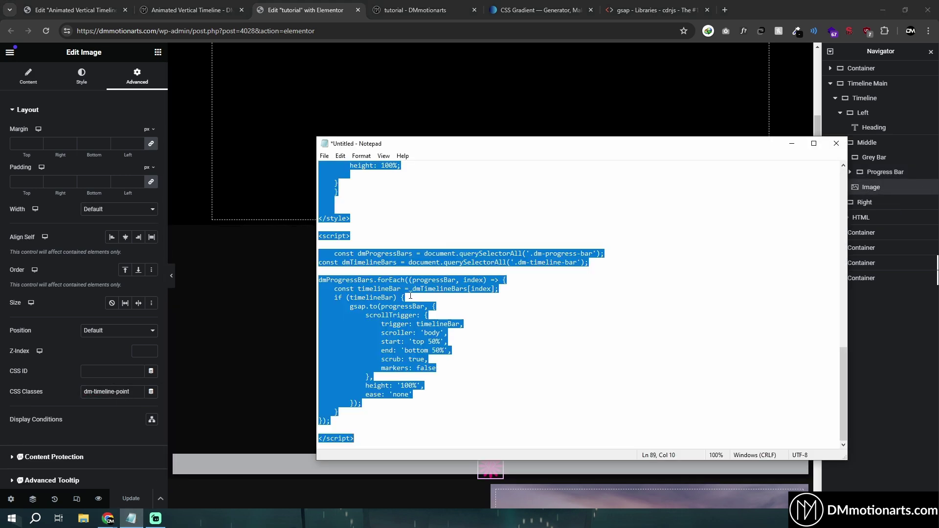
click(267, 446)
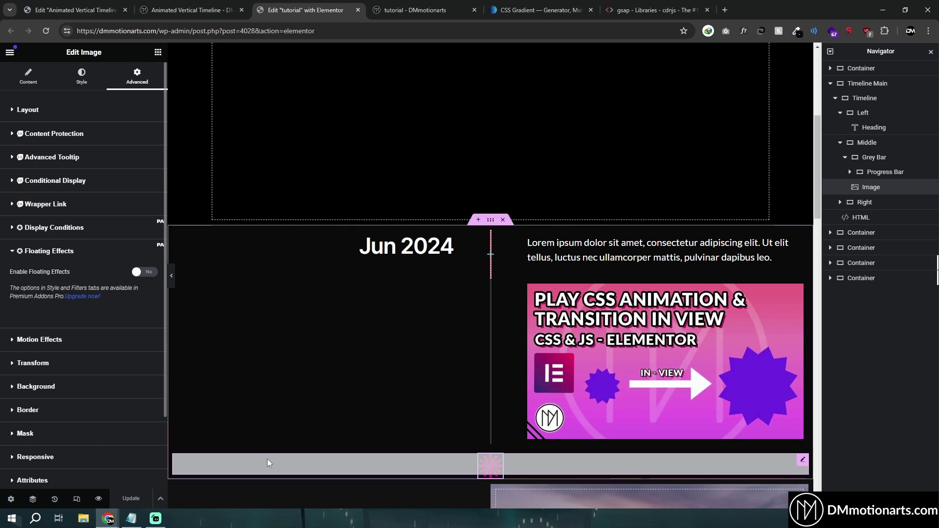
click(267, 459)
click(39, 285)
key(ctrl+v)
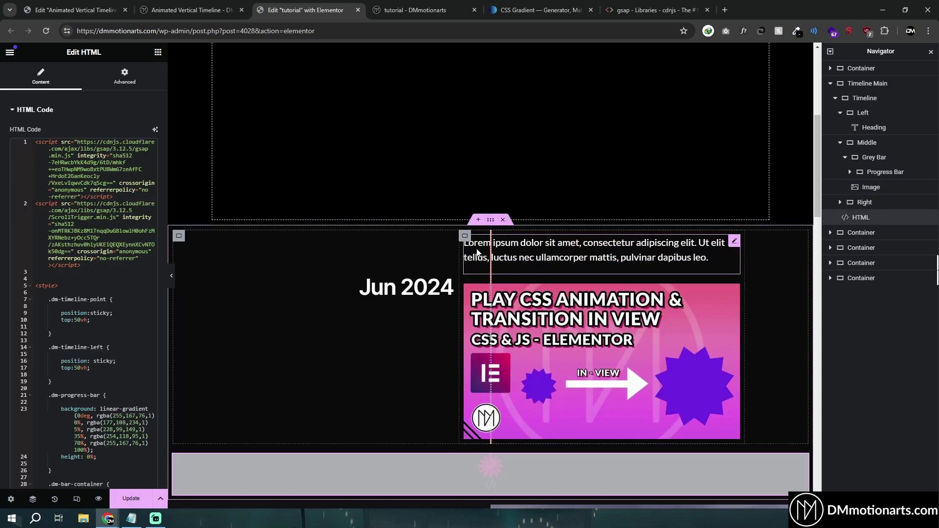
Set the Timeline container's justify content to Space Between
click(491, 221)
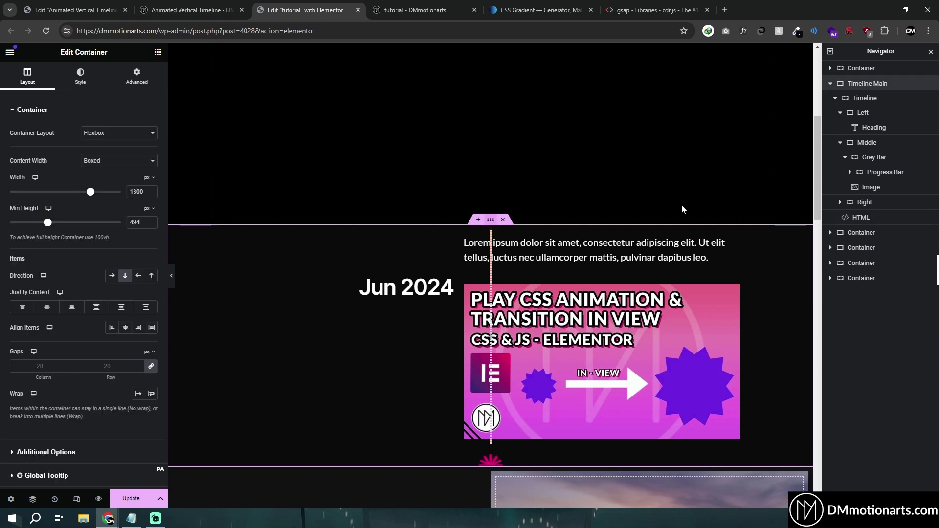
click(865, 98)
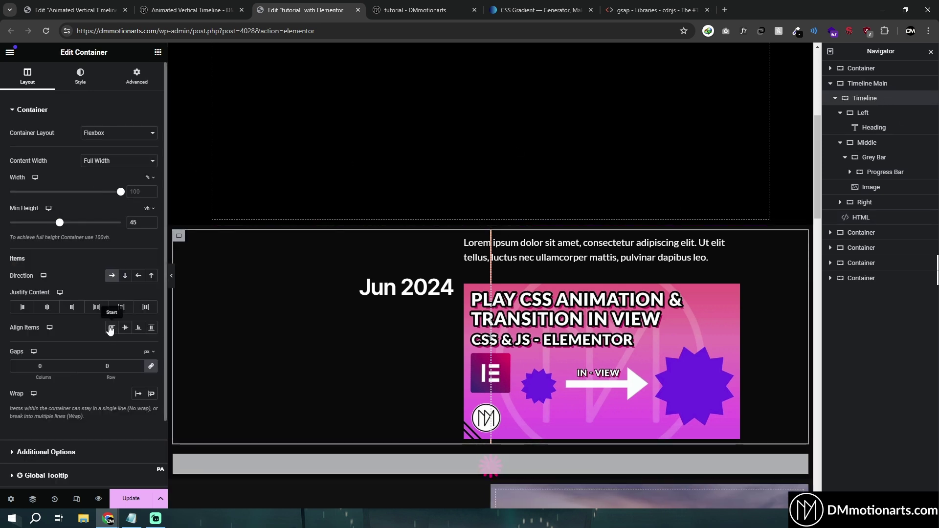
click(96, 312)
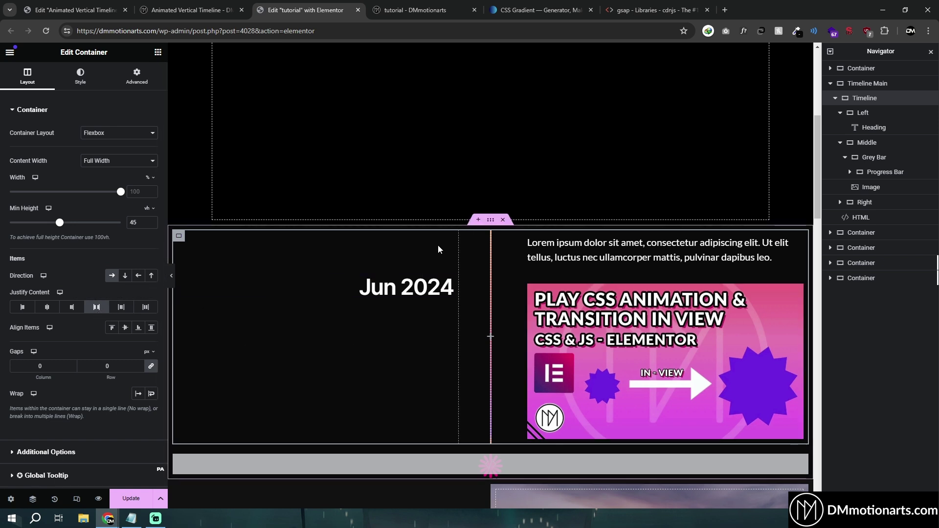
click(97, 307)
click(97, 308)
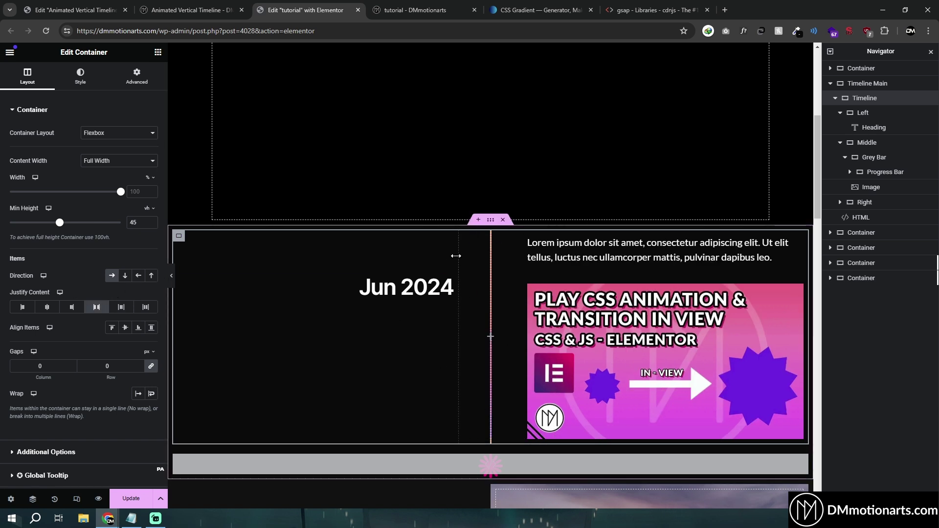
click(93, 308)
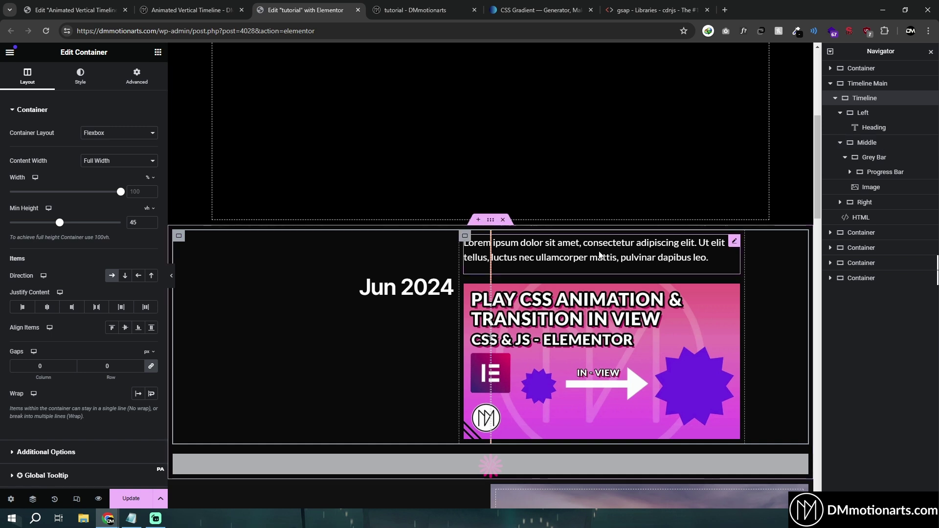
click(96, 307)
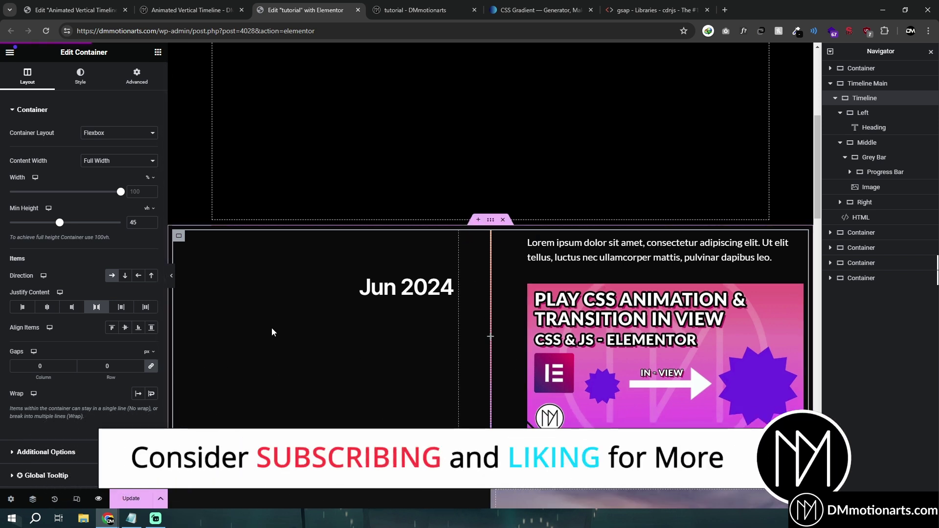
Preview the tutorial page and examine how the date, progress bar and point image behave while scrolling
key(ctrl+shift+p)
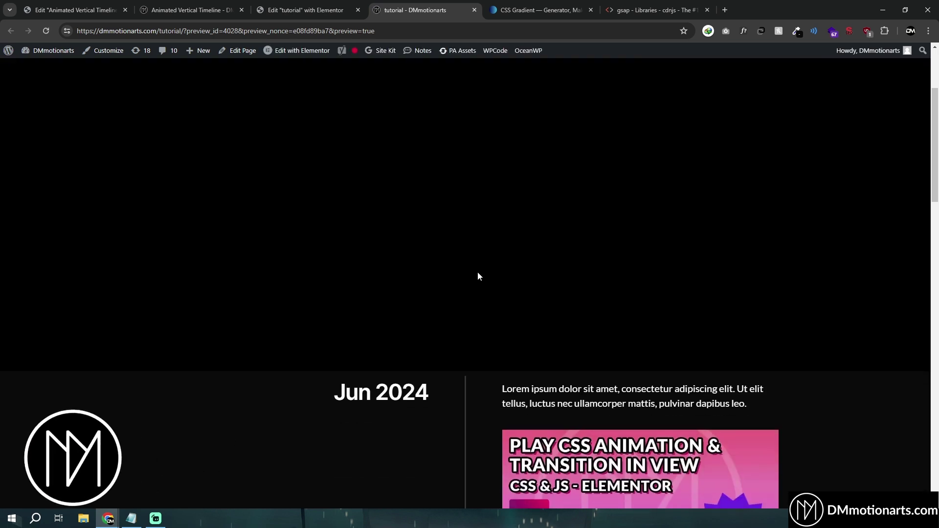
scroll(518, 273, down, 6)
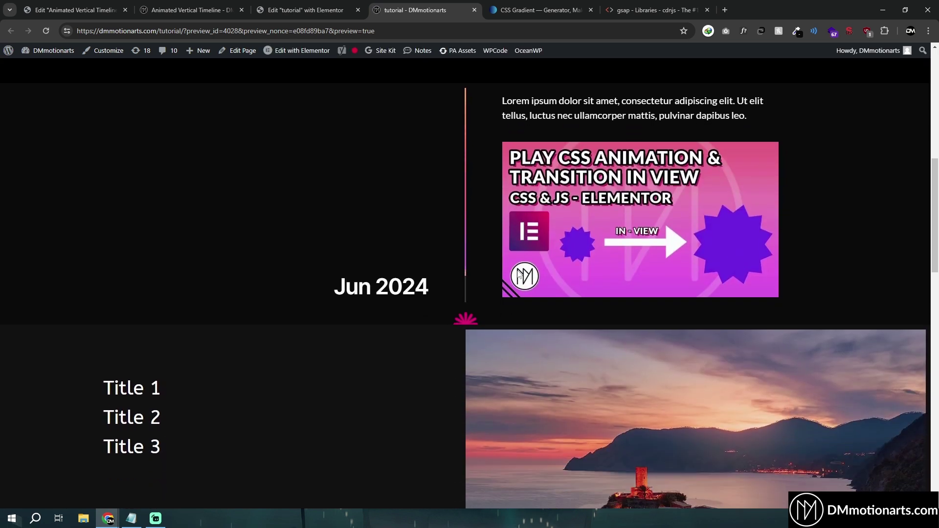
scroll(518, 270, up, 5)
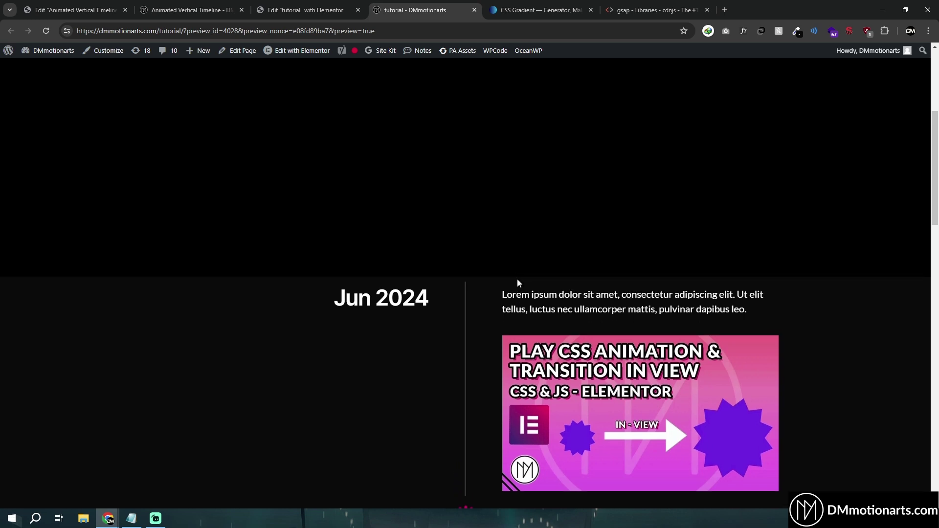
scroll(515, 292, down, 3)
scroll(507, 325, down, 2)
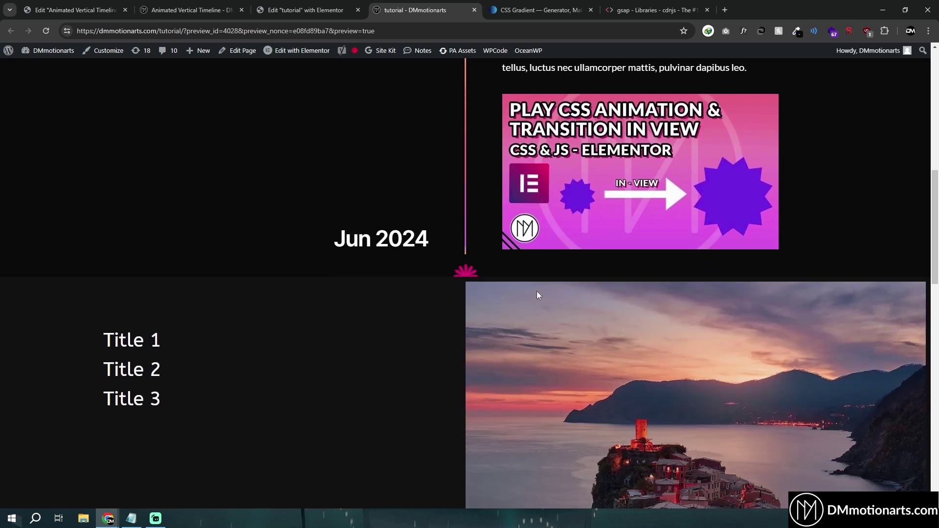
scroll(541, 273, up, 3)
scroll(541, 273, down, 2)
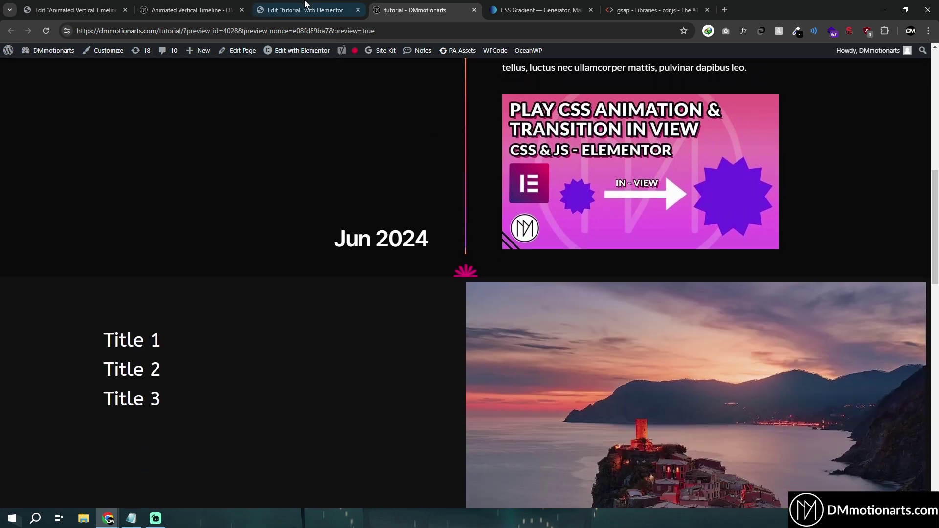
Reload the tutorial preview and compare its bar and point image with the finished Animated Vertical Timeline page
click(305, 9)
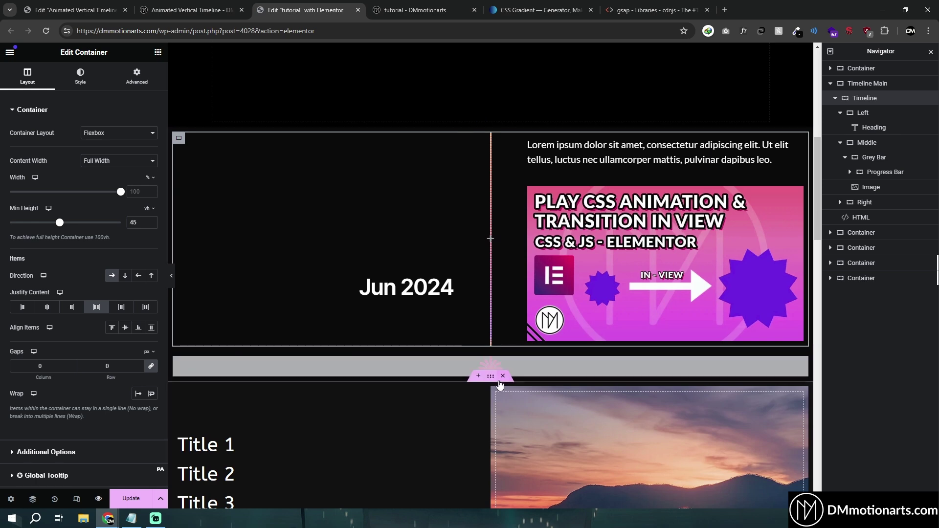
click(415, 10)
key(F5)
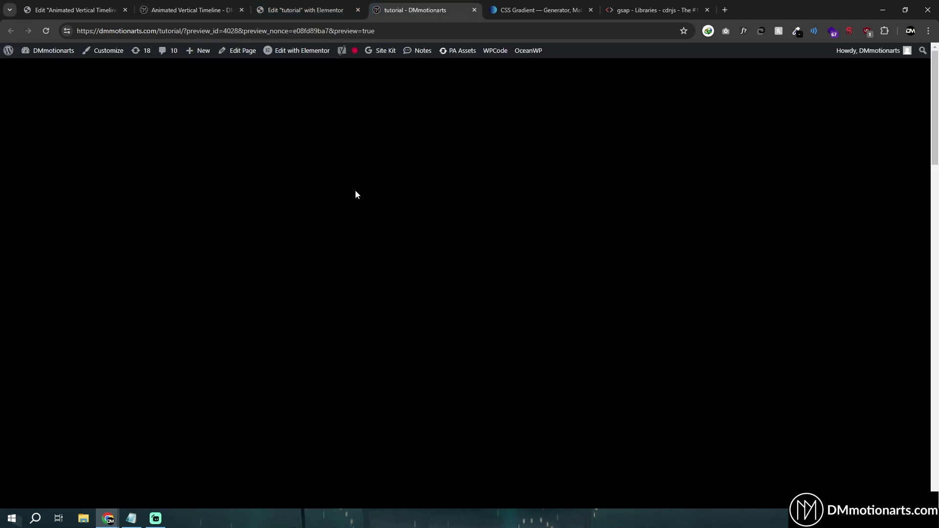
key(ctrl+shift+Tab)
scroll(473, 316, down, 3)
scroll(474, 316, up, 3)
click(191, 10)
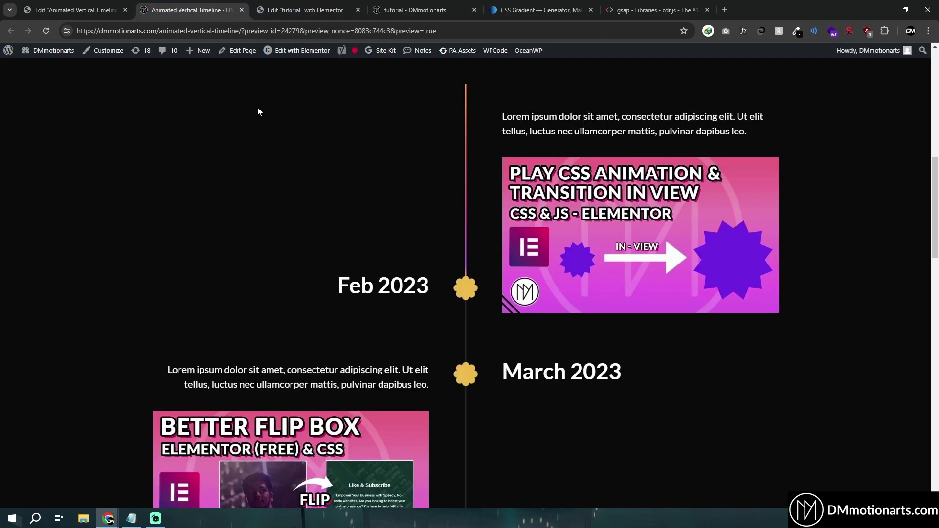
click(414, 10)
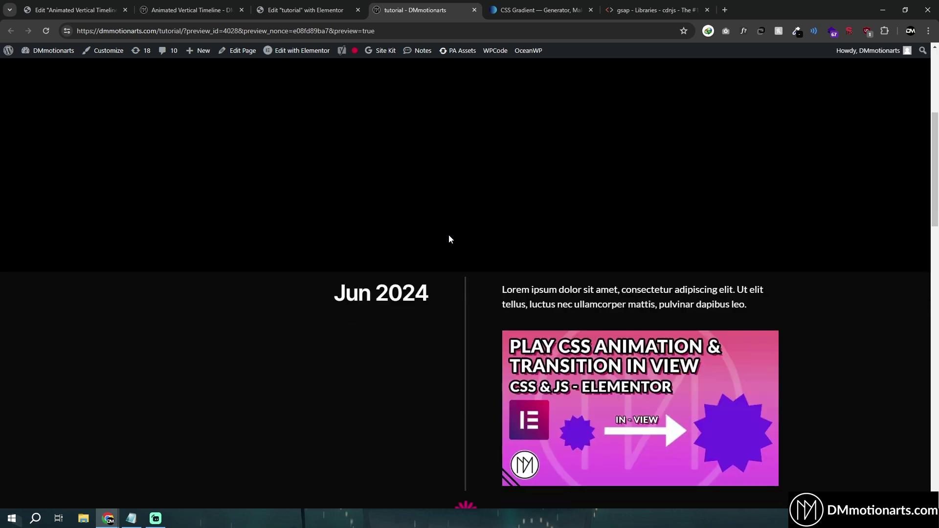
scroll(460, 238, down, 4)
scroll(494, 308, up, 1)
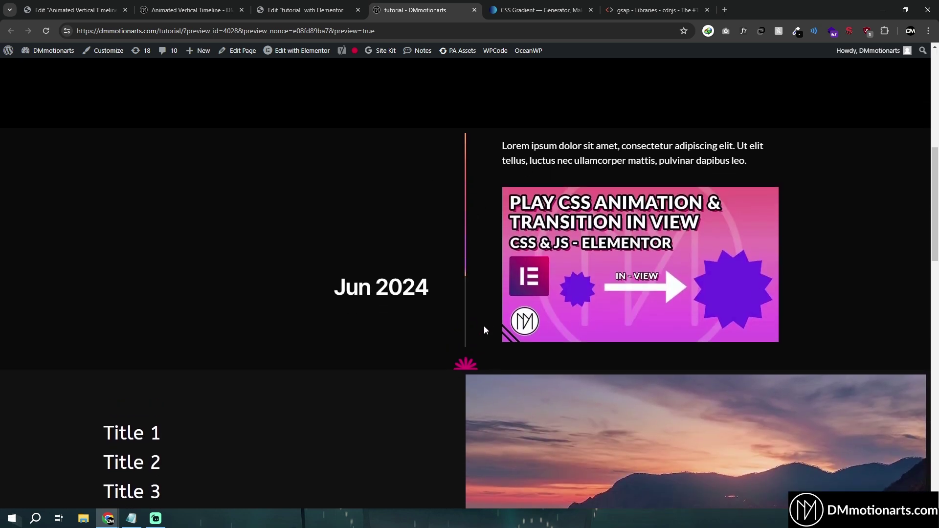
scroll(482, 337, down, 1)
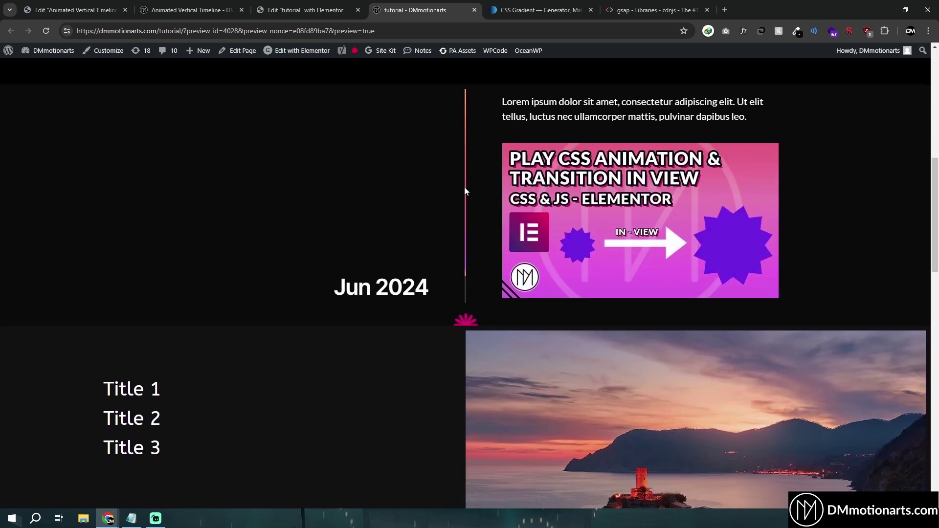
scroll(462, 298, down, 1)
scroll(465, 274, up, 1)
Return to the tutorial page editor and set the Grey Bar container's position to Absolute
click(312, 10)
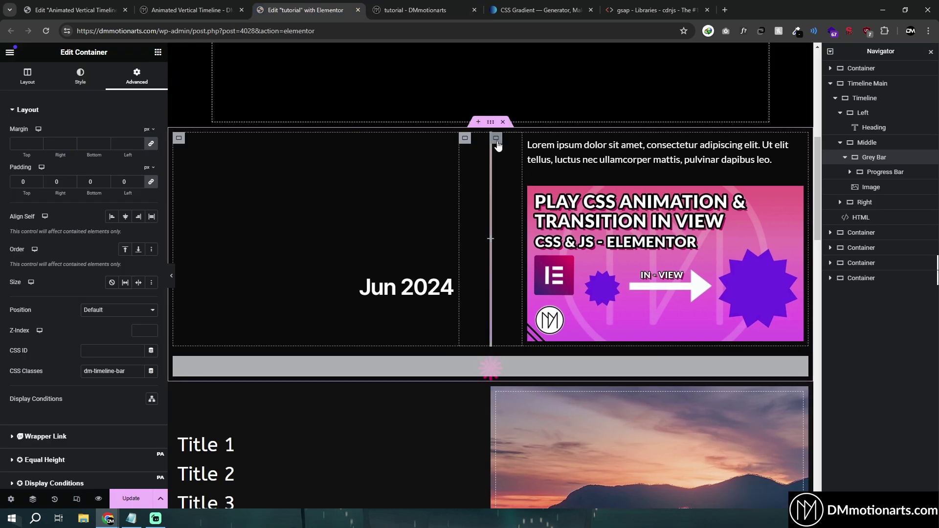
click(118, 311)
click(116, 328)
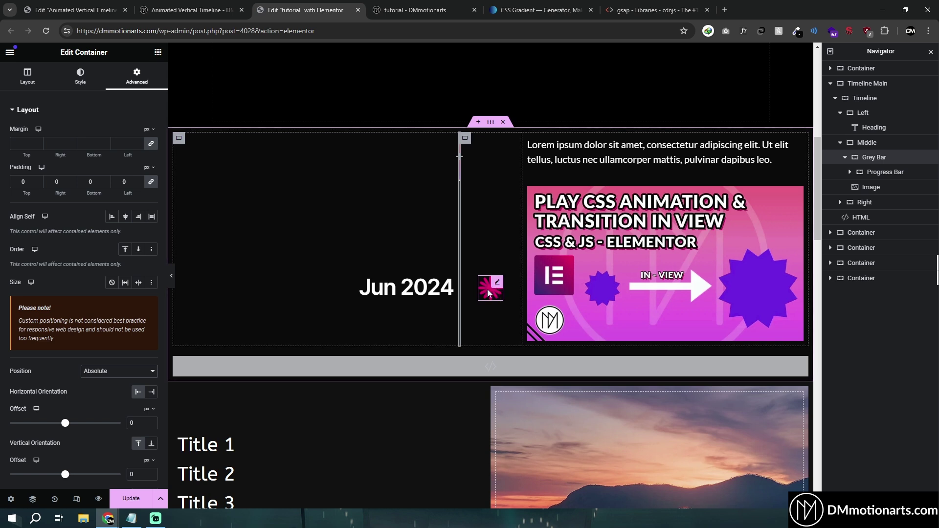
Review the sticky dm-timeline-point rule in the HTML widget and check the point image's scrolling on the canvas
click(504, 366)
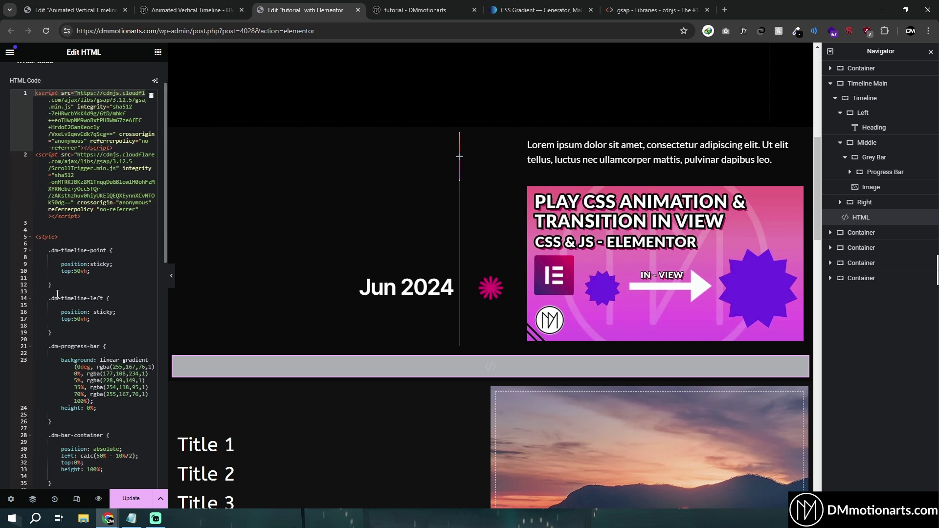
drag(60, 267, 116, 272)
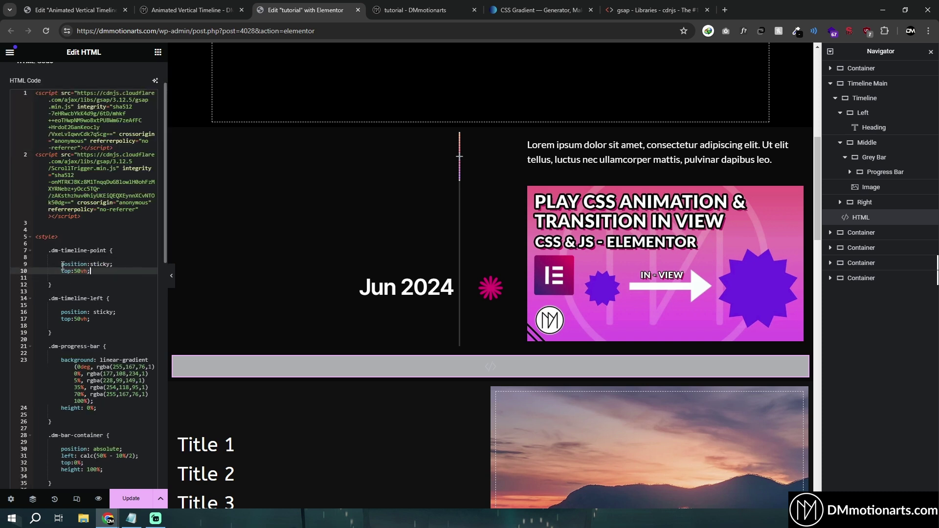
click(117, 272)
scroll(488, 300, up, 2)
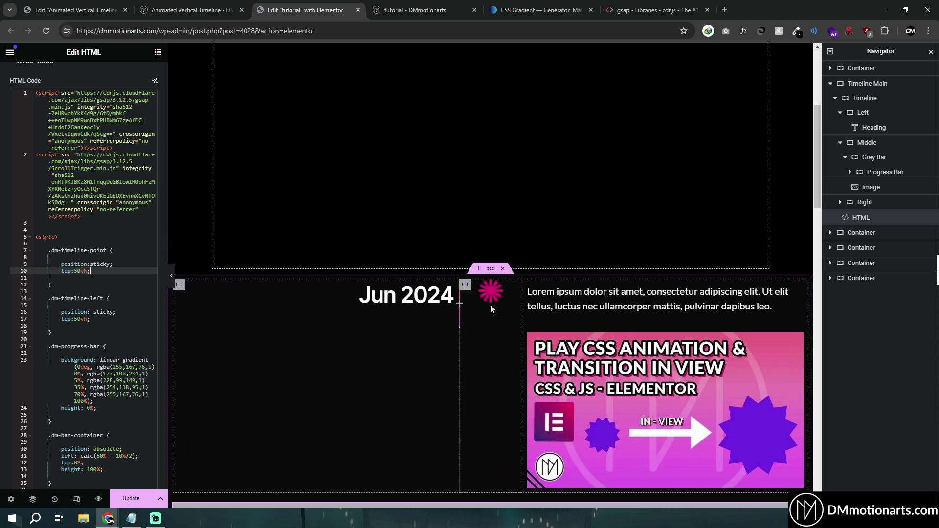
scroll(491, 308, down, 3)
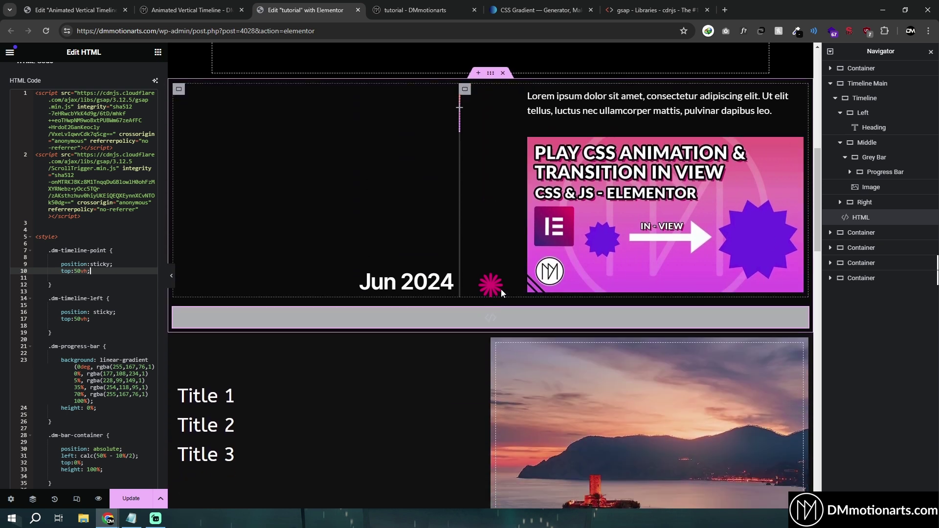
scroll(496, 284, up, 2)
scroll(477, 273, up, 2)
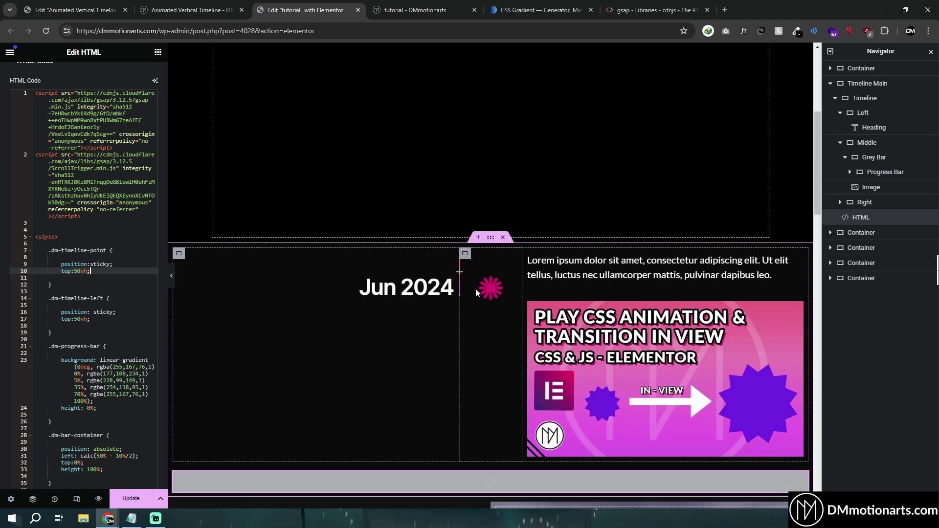
scroll(476, 289, down, 2)
Set the Grey Bar's horizontal offset to 50% and check its alignment with the point image at full width
click(874, 157)
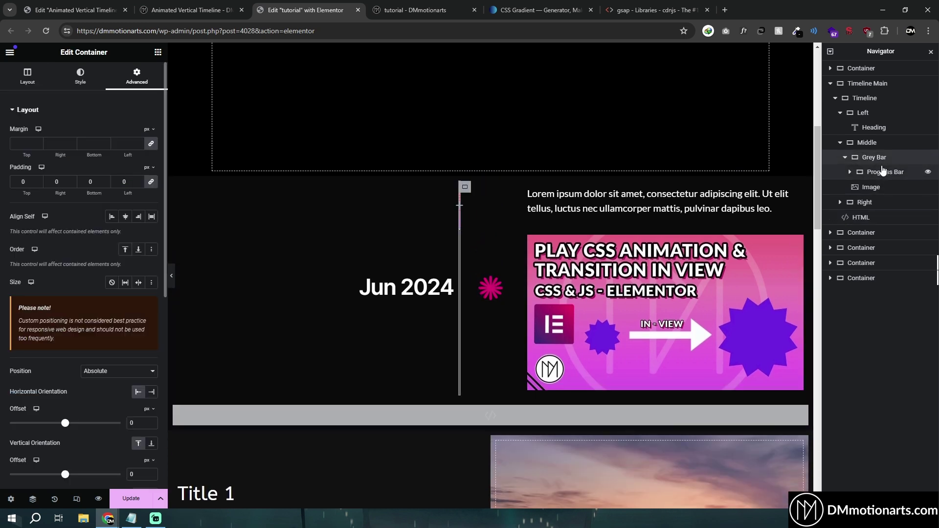
scroll(155, 308, down, 2)
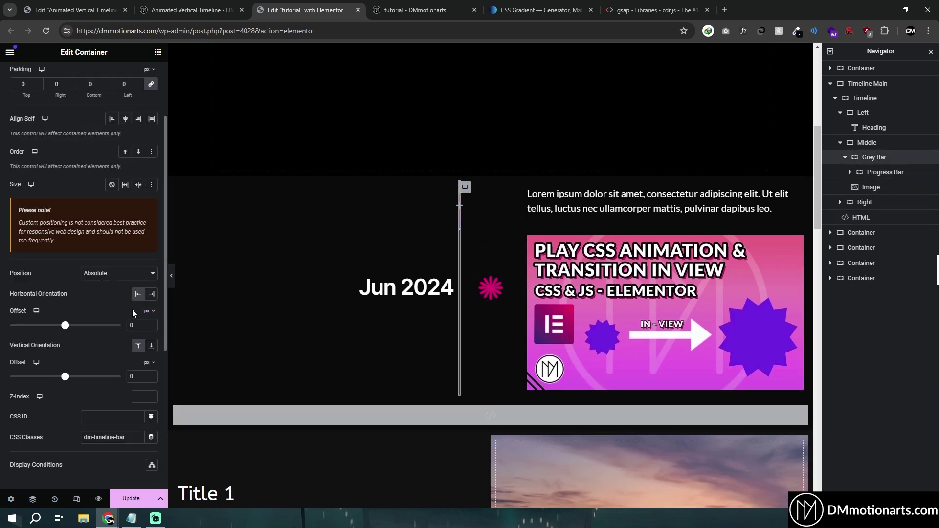
click(148, 326)
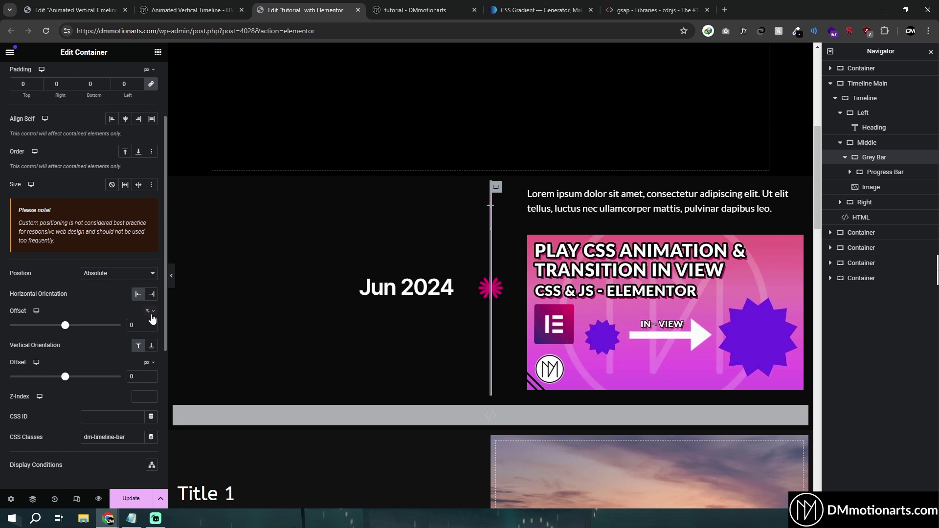
click(131, 326)
text(5)
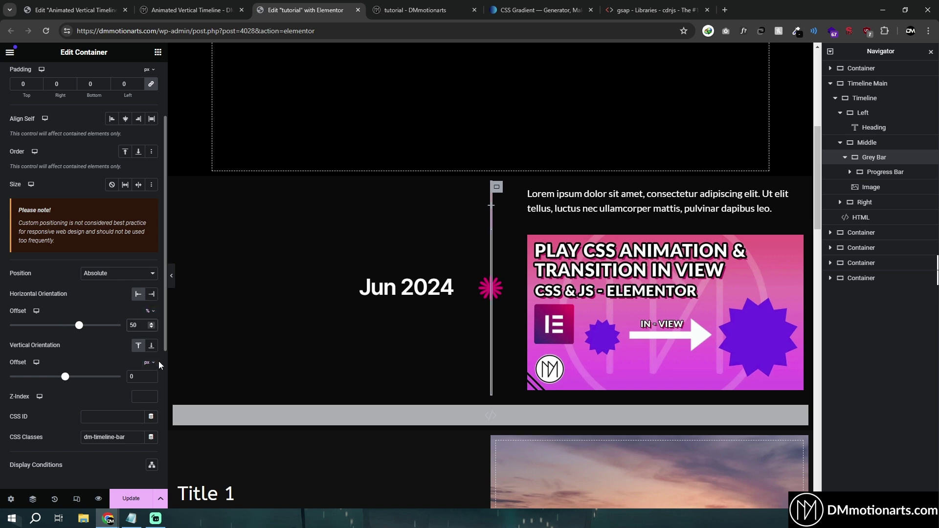
click(172, 275)
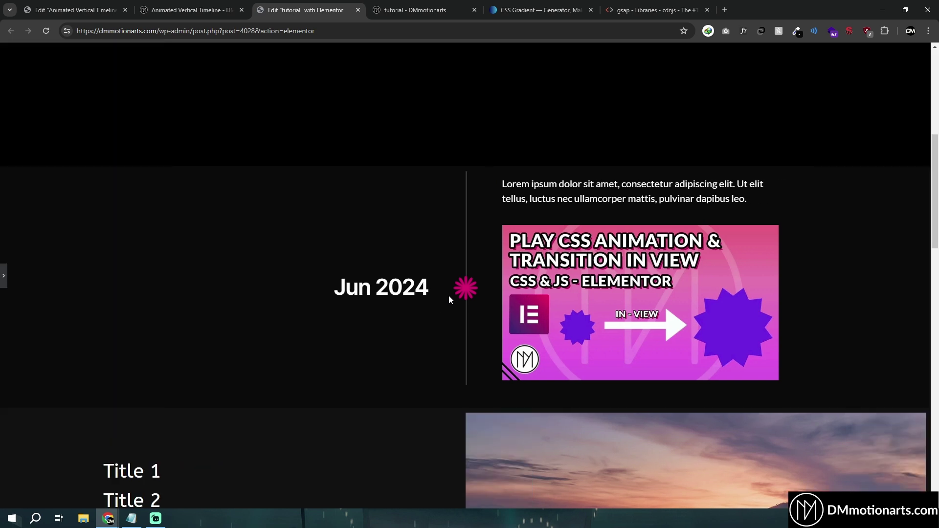
click(3, 274)
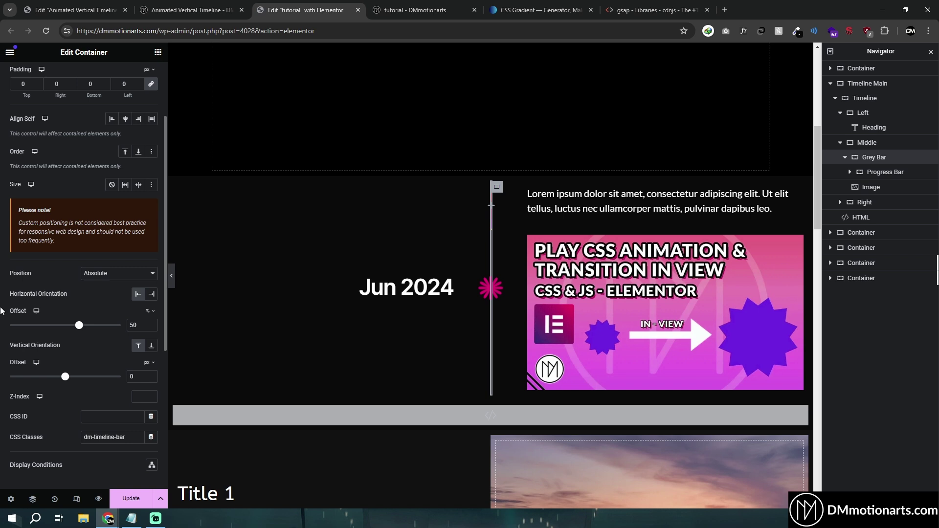
Set the Grey Bar container's normal-state transform offset X to -50%
scroll(2, 321, down, 5)
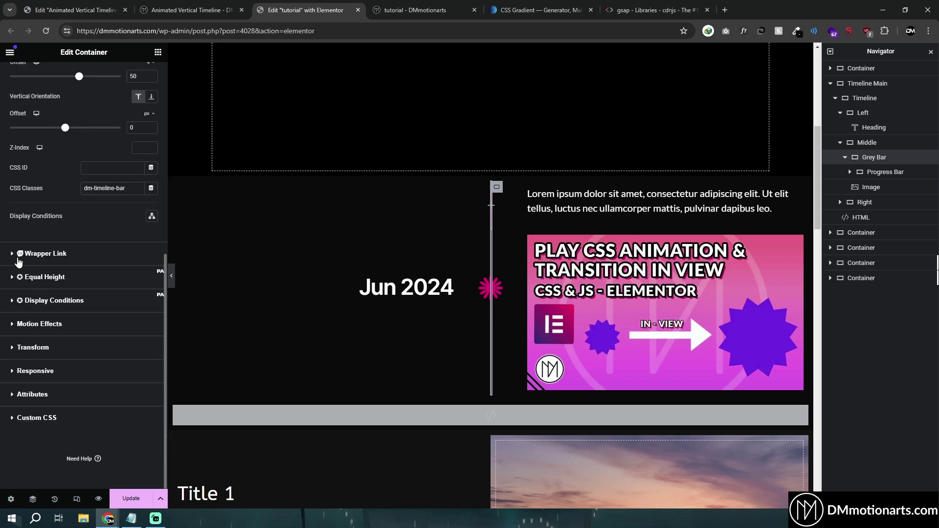
click(19, 349)
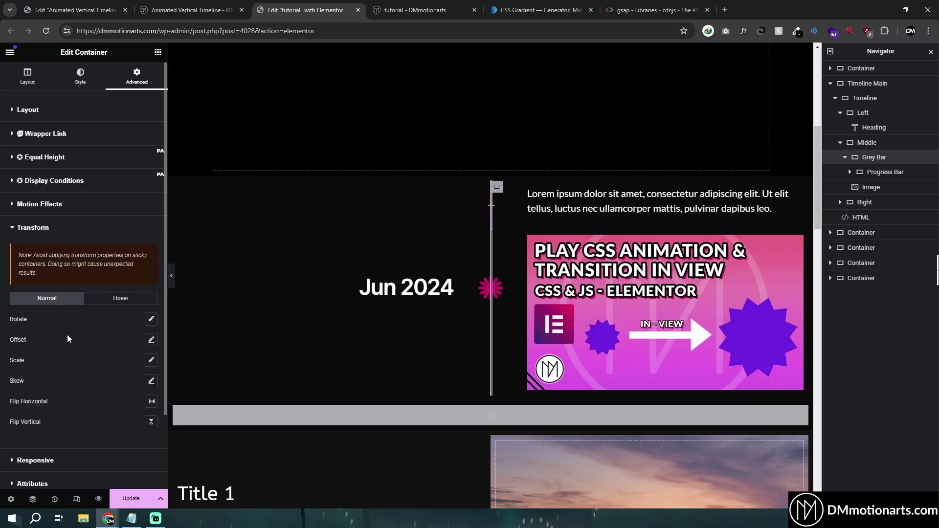
click(152, 340)
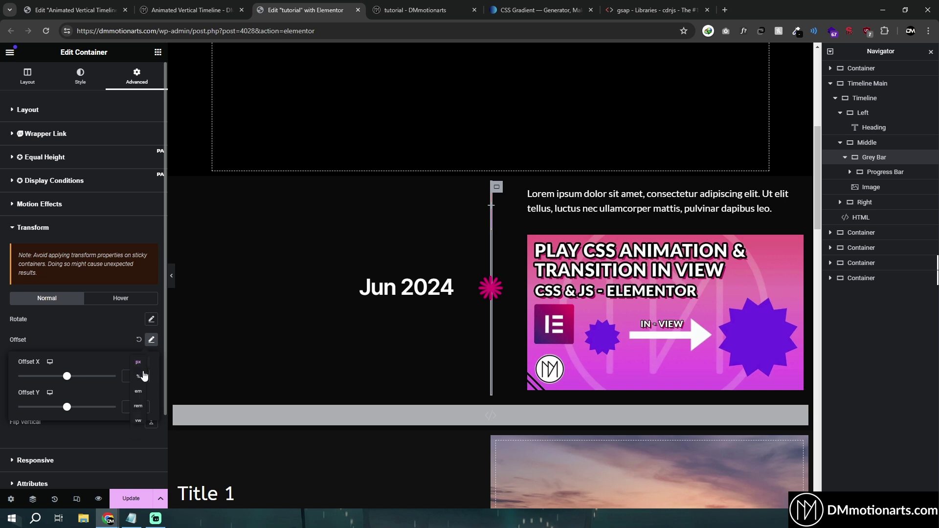
click(139, 378)
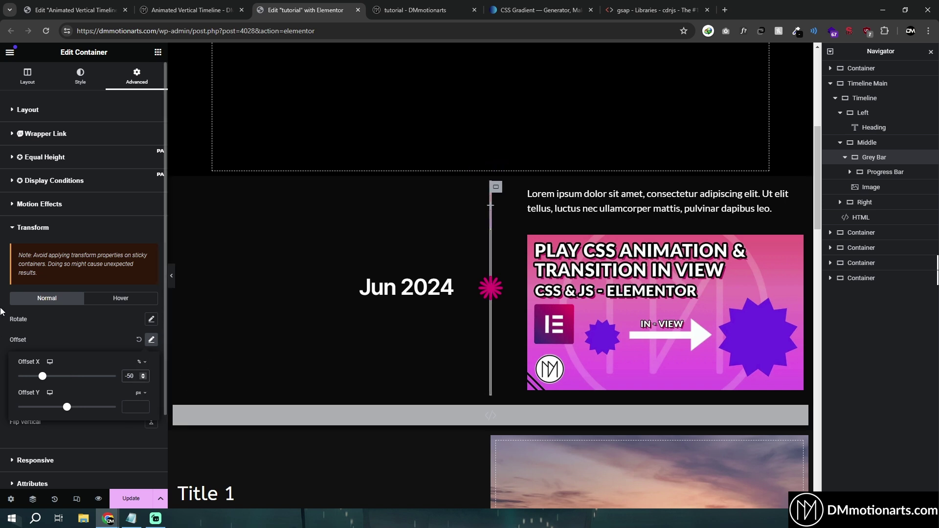
click(31, 309)
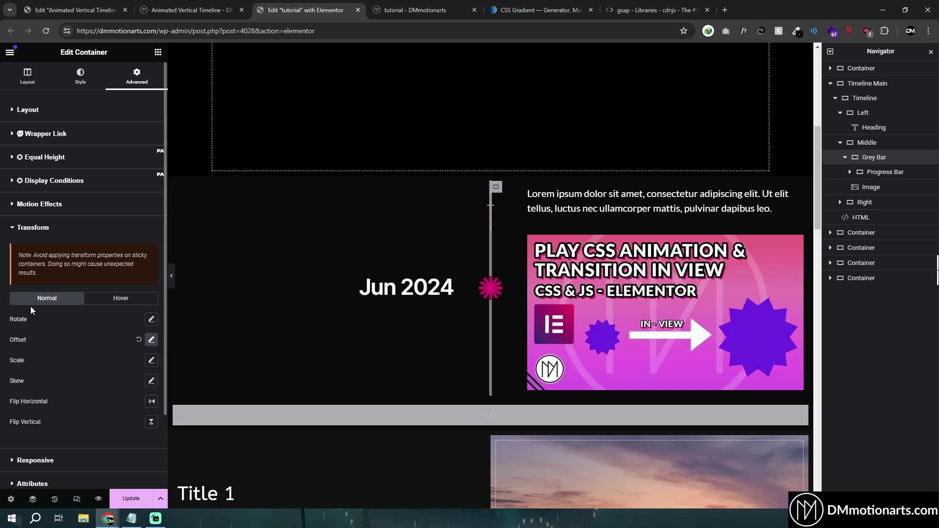
click(150, 338)
click(2, 332)
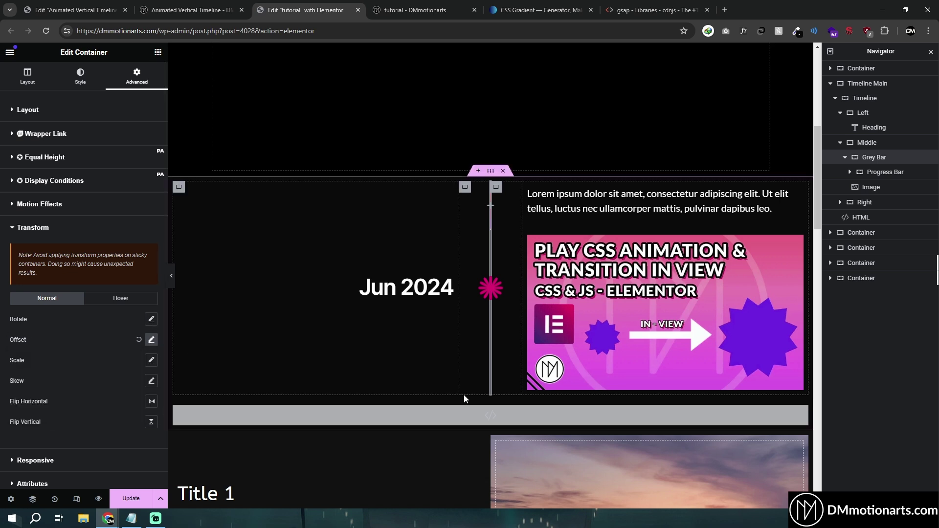
Review the Grey Bar's position settings and check its centring on the point image while scrolling the canvas at full width
click(15, 116)
scroll(135, 323, down, 3)
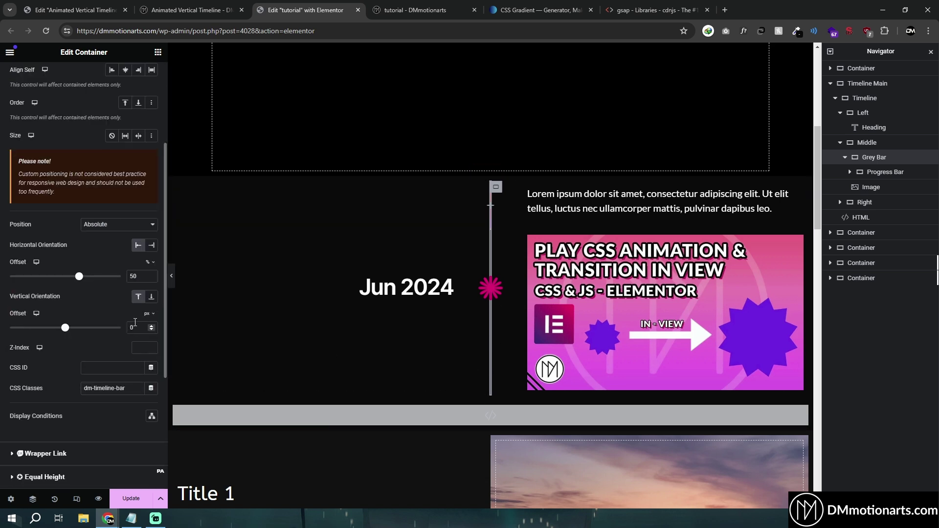
click(172, 280)
scroll(475, 290, up, 2)
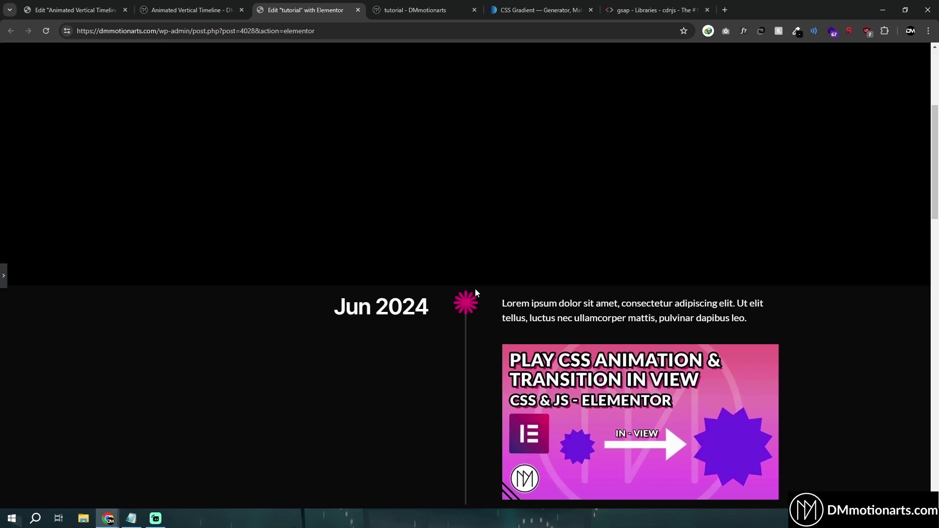
scroll(473, 294, down, 4)
scroll(468, 282, up, 4)
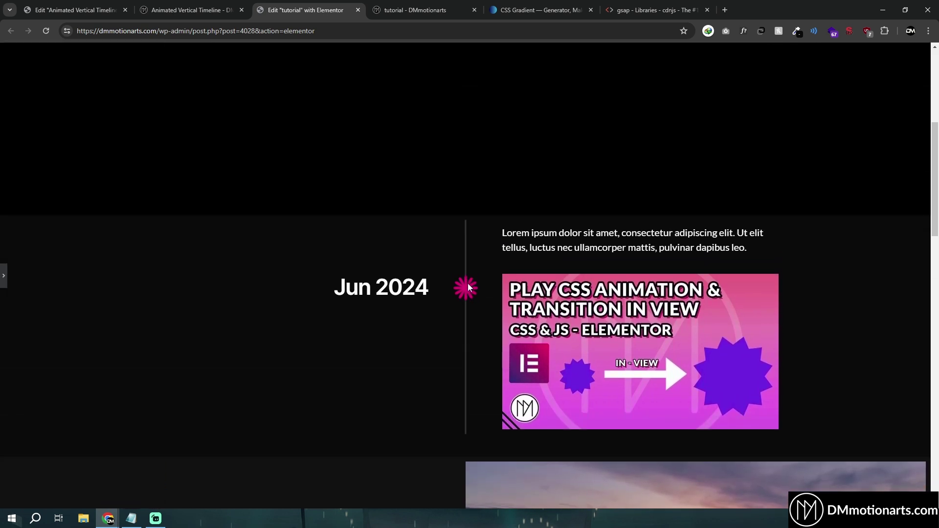
key(ctrl+p)
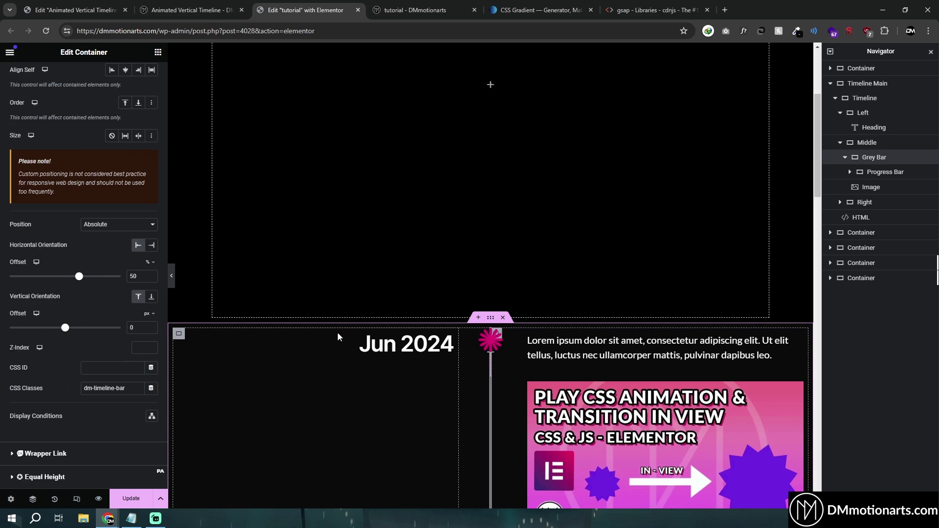
scroll(371, 268, down, 4)
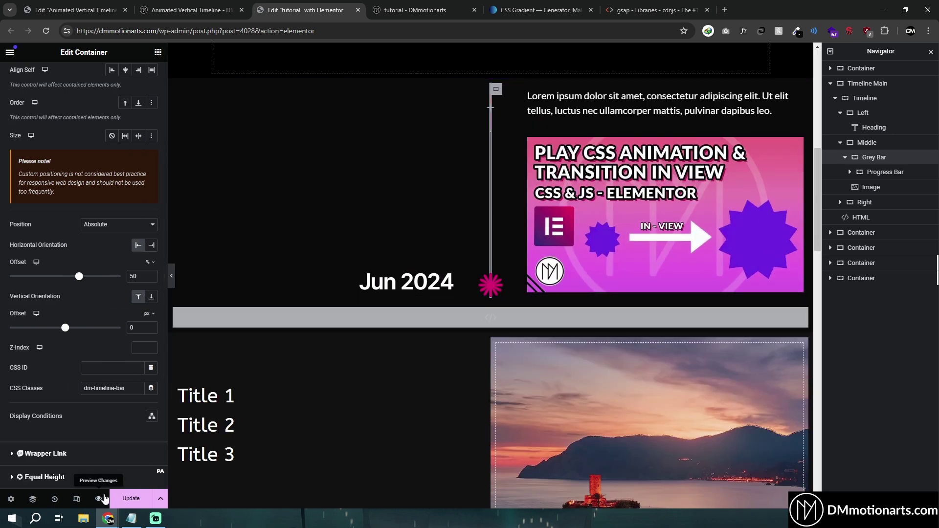
Reload the tutorial preview, scroll through the timeline to check the bar and sticky point image, and look at the finished timeline page
click(381, 5)
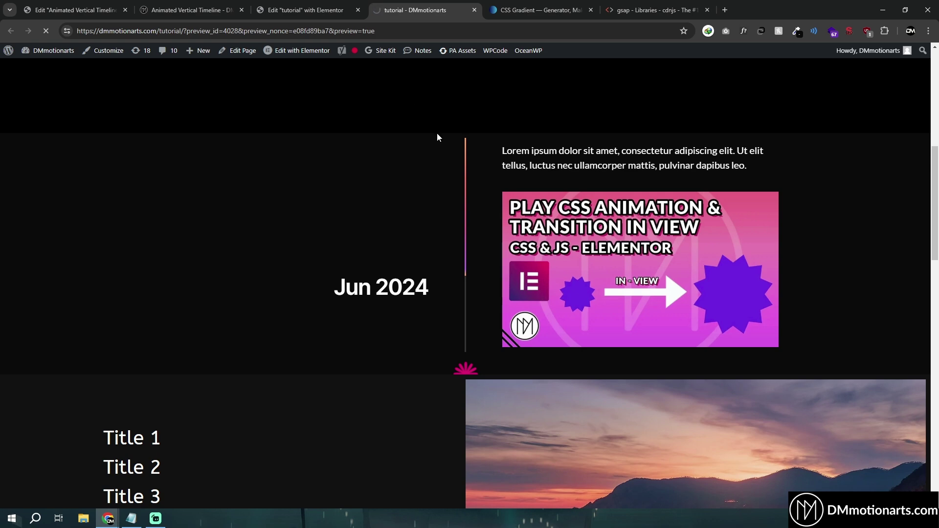
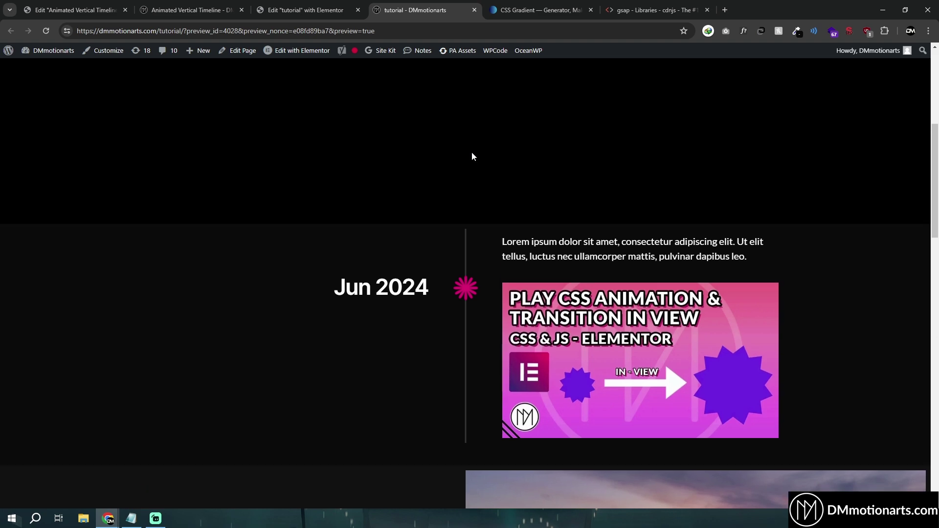
scroll(464, 152, down, 3)
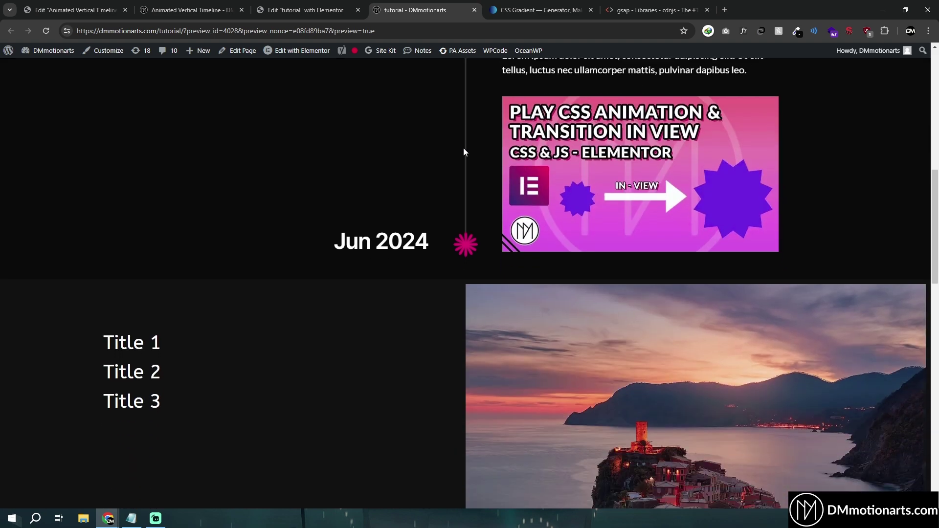
click(196, 10)
Return to the tutorial page editor and set the Progress Bar container's position to Absolute
click(294, 6)
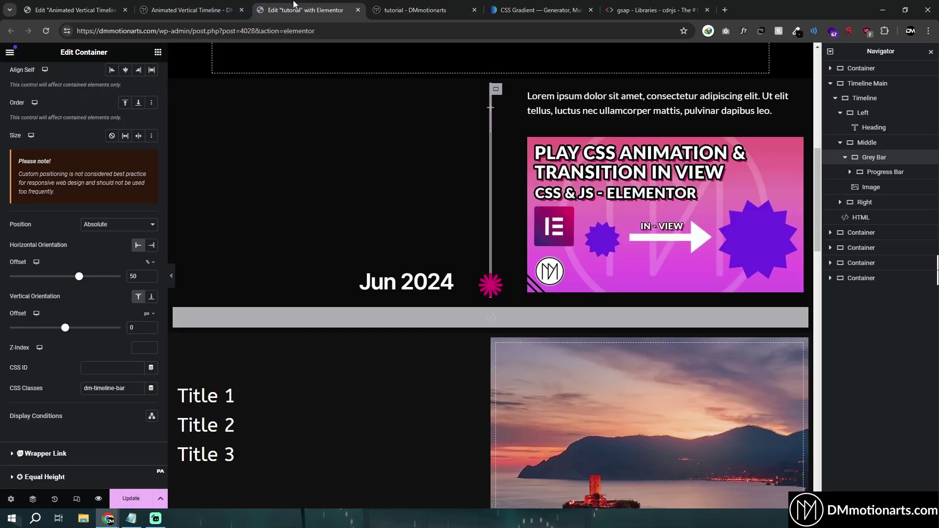
click(883, 172)
click(103, 310)
click(98, 328)
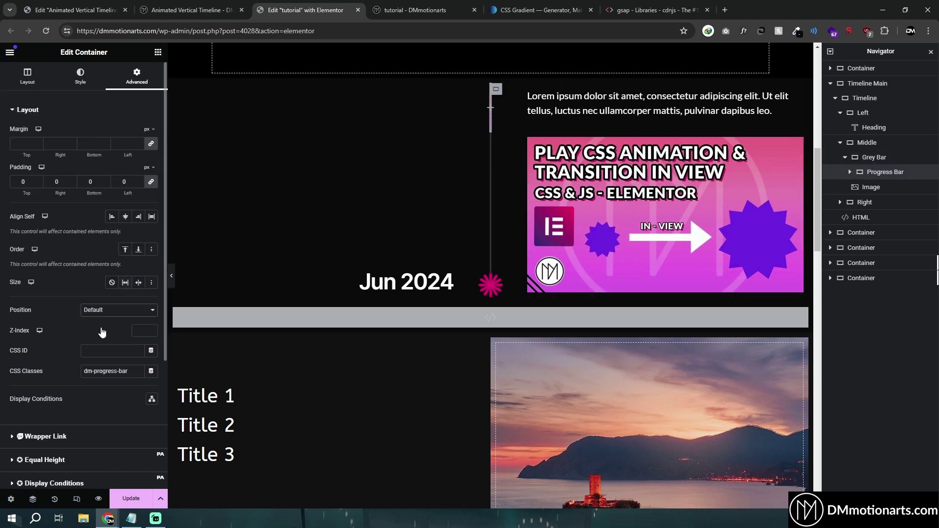
scroll(105, 394, down, 2)
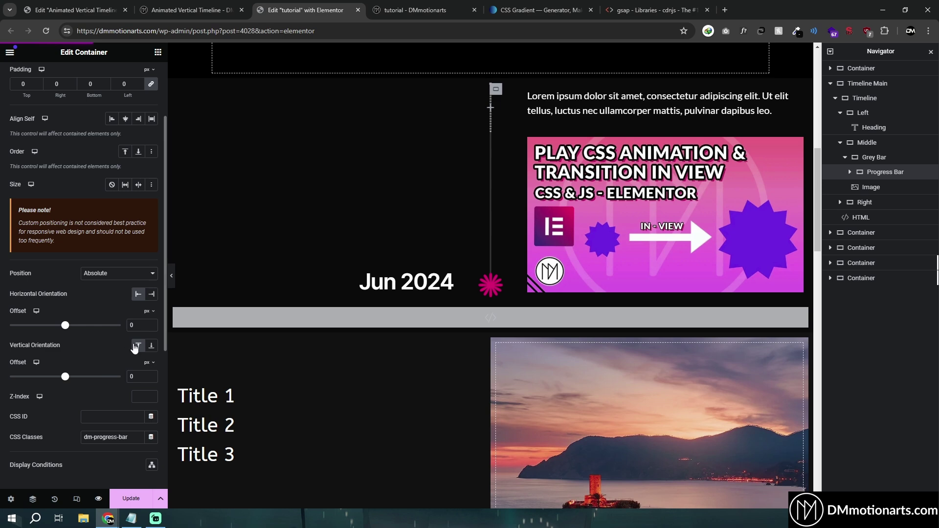
Preview the page changes and scroll through the timeline to check the progress bar and sticky point image
click(99, 499)
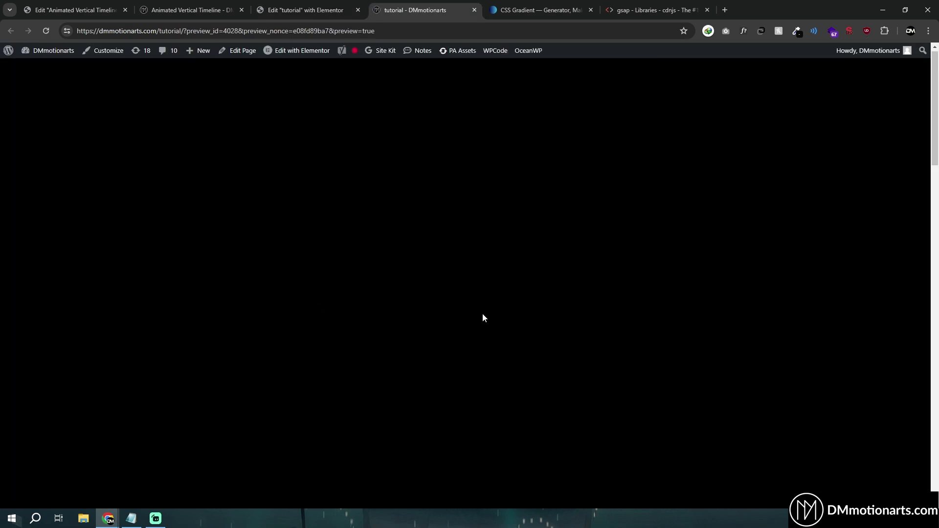
scroll(484, 317, down, 2)
scroll(484, 317, down, 4)
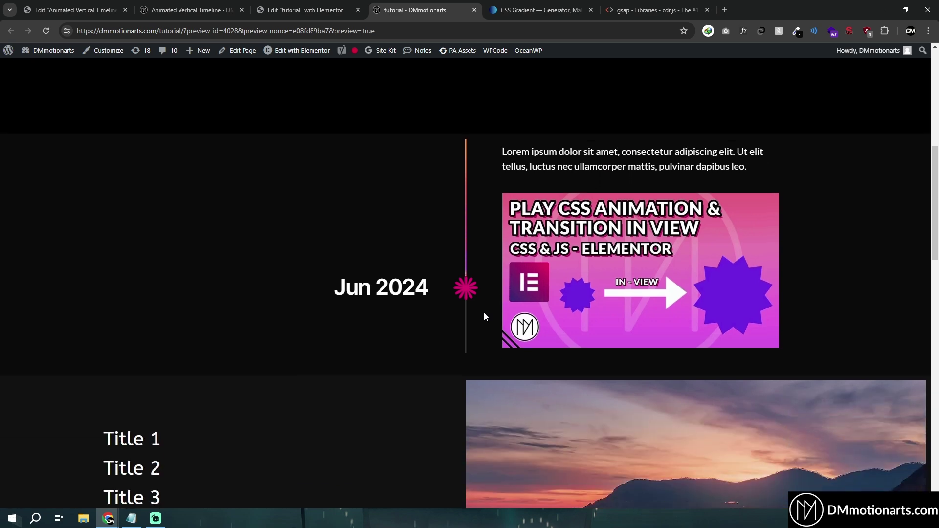
scroll(484, 317, up, 1)
scroll(483, 316, down, 5)
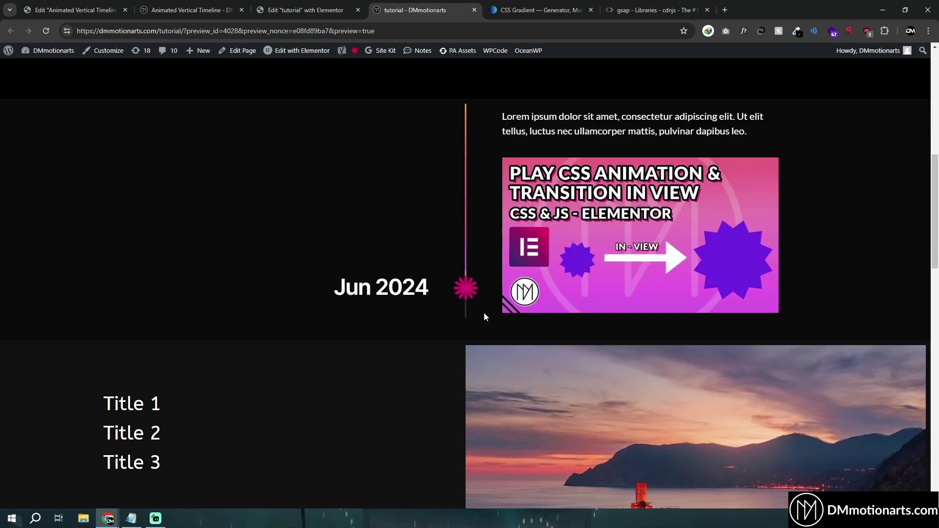
Return to the editor and review the Grey Bar's horizontal offset and its transform offset X against the canvas
click(306, 10)
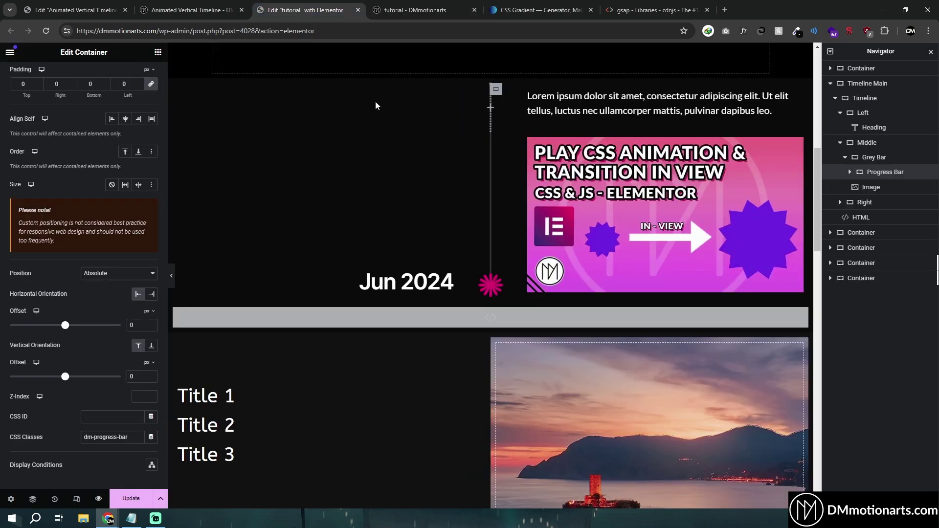
click(874, 157)
scroll(105, 235, down, 3)
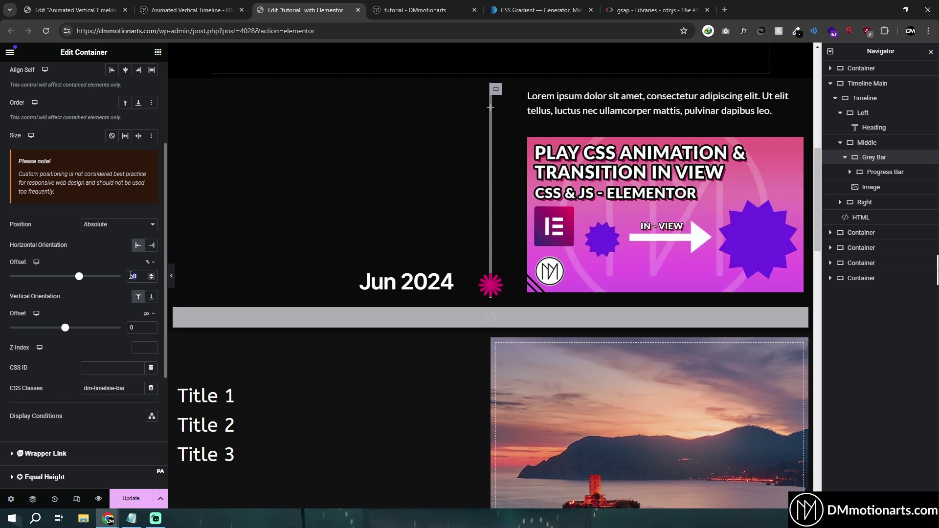
scroll(13, 337, down, 4)
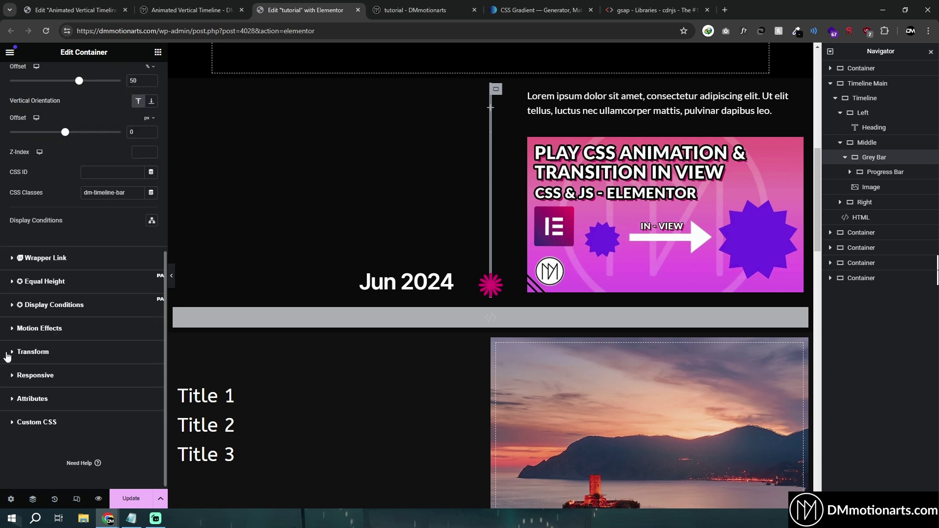
click(7, 357)
click(151, 341)
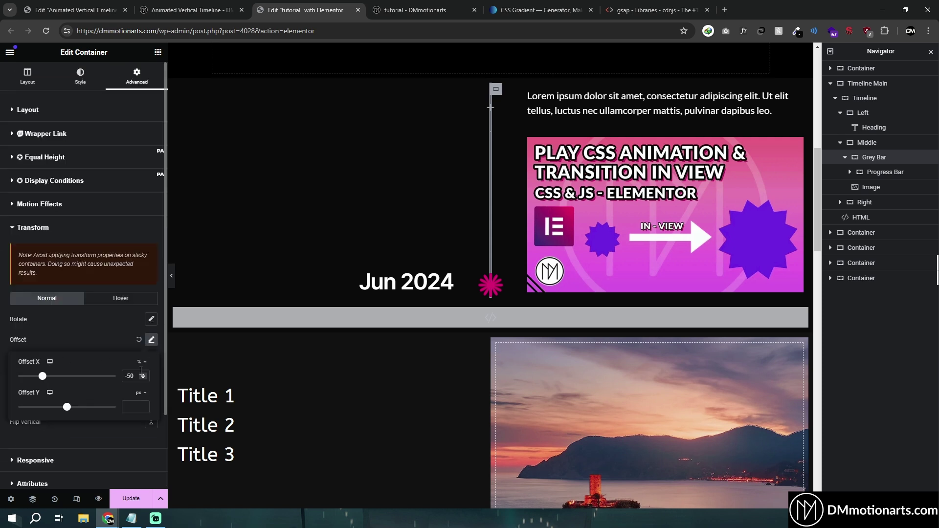
click(2, 341)
scroll(447, 265, up, 3)
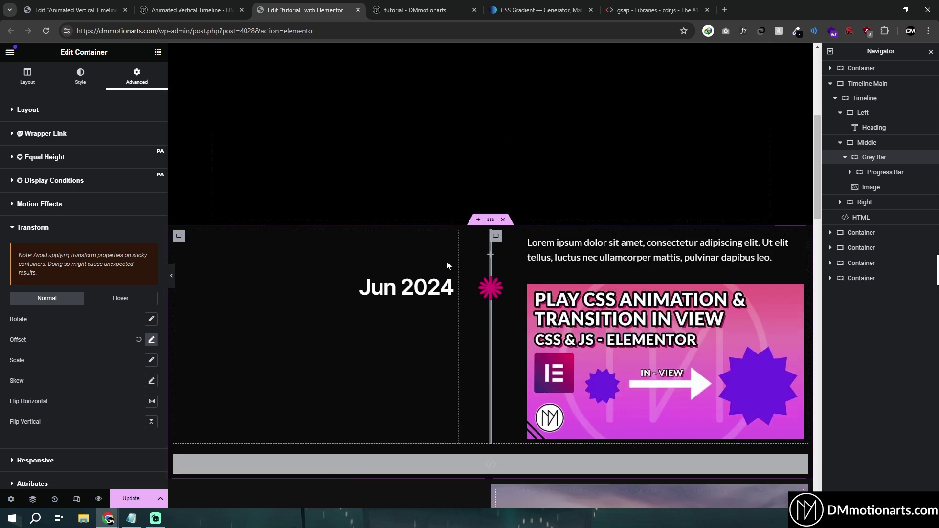
click(152, 340)
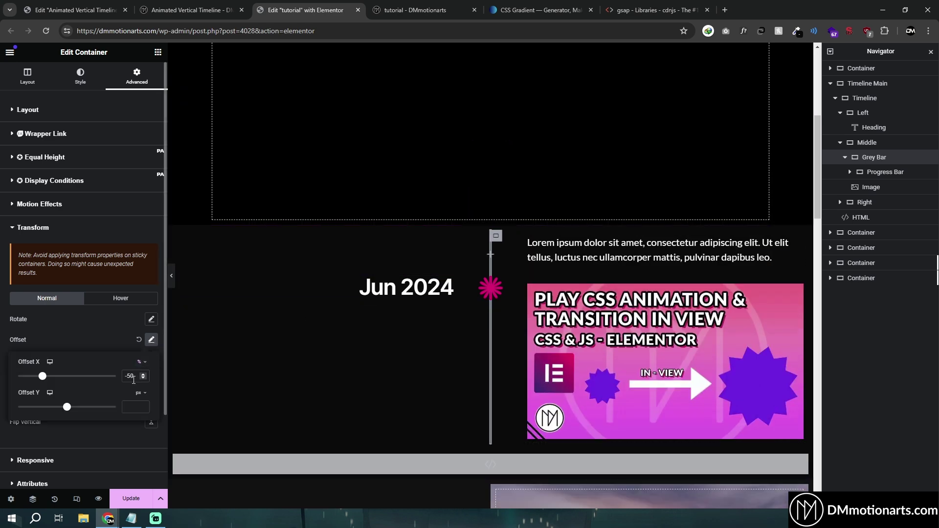
click(2, 339)
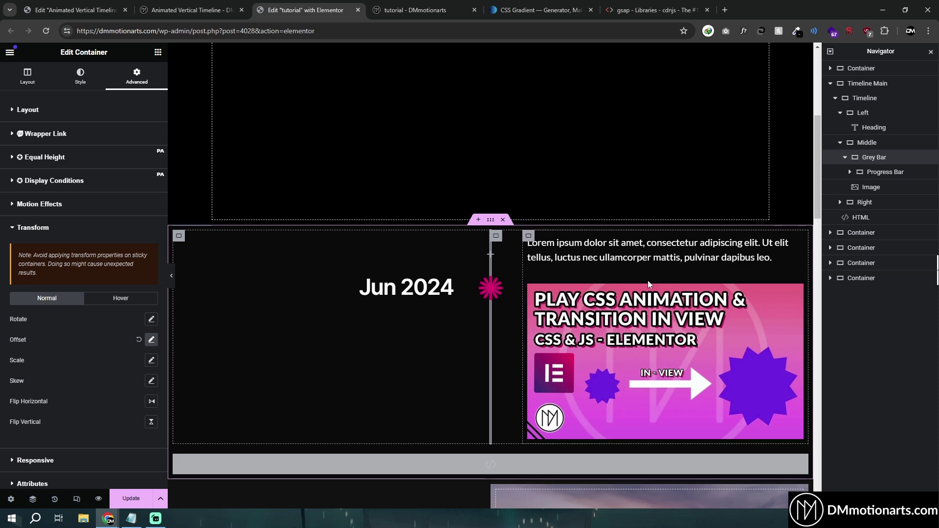
Recheck the progress bar, date and point image in the tutorial preview and on the editor canvas
key(ctrl+Tab)
scroll(487, 257, up, 4)
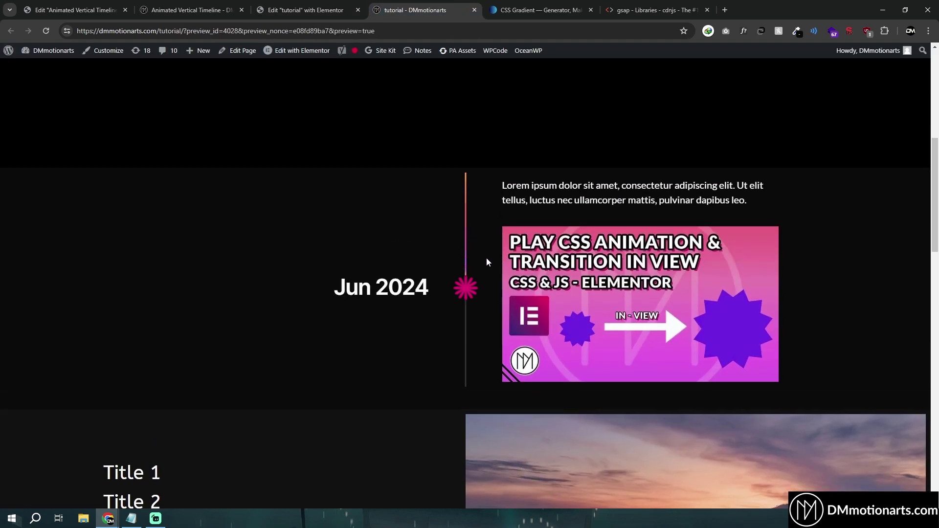
scroll(469, 300, down, 5)
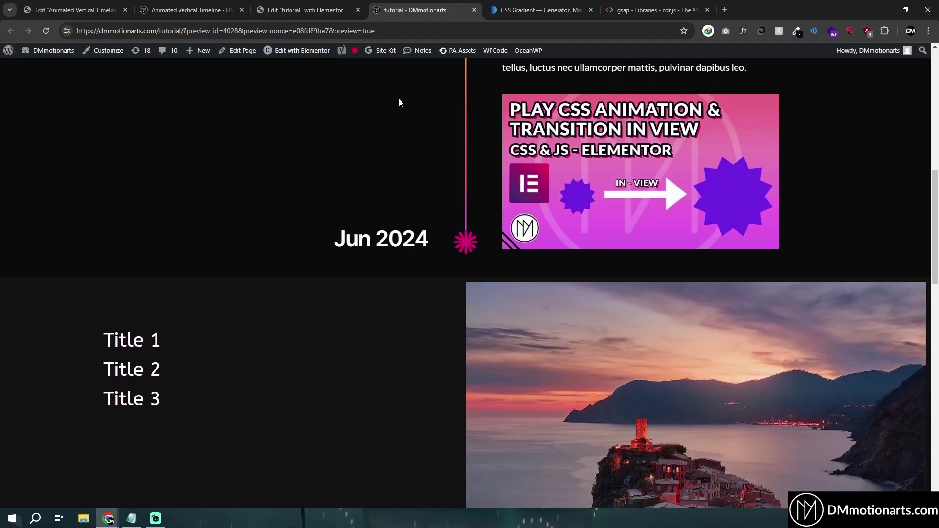
key(ctrl+shift+Tab)
scroll(460, 288, down, 5)
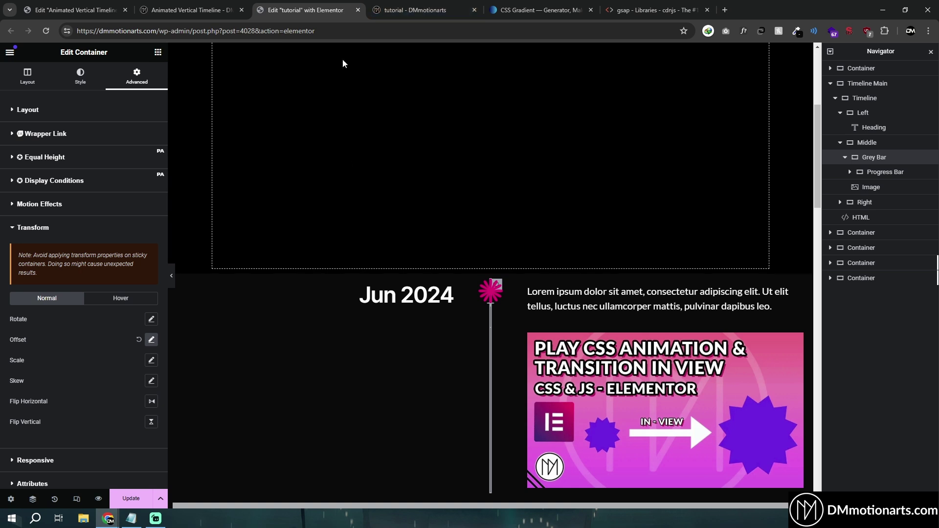
Examine the timeline layout in the tablet and mobile responsive views, with the Left container selected
click(76, 498)
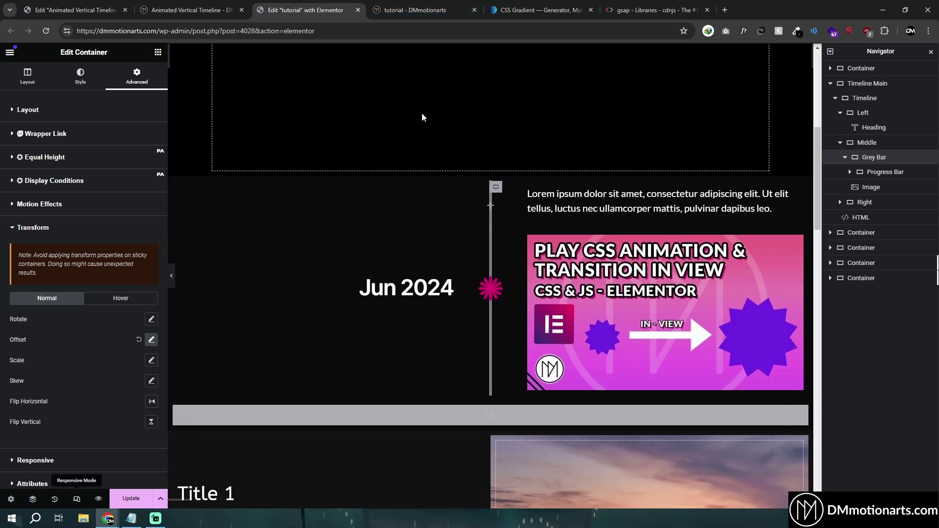
click(452, 52)
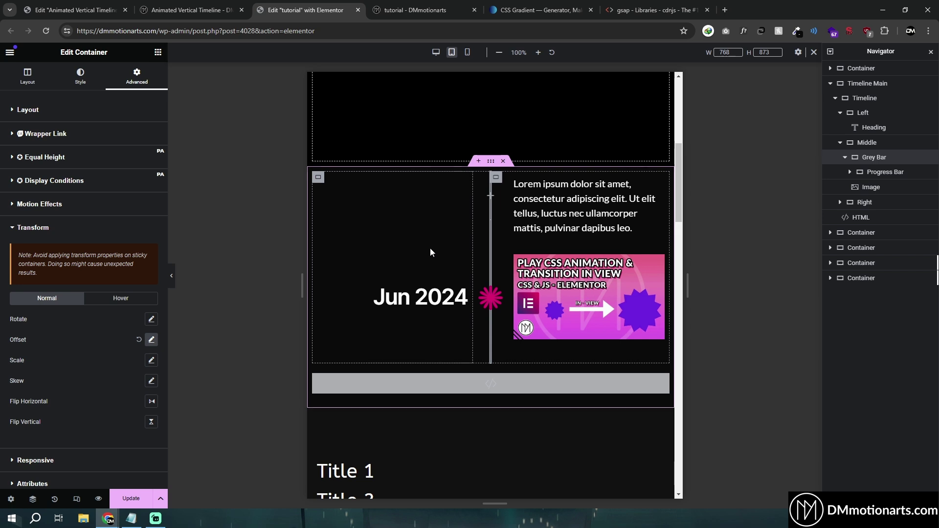
click(318, 177)
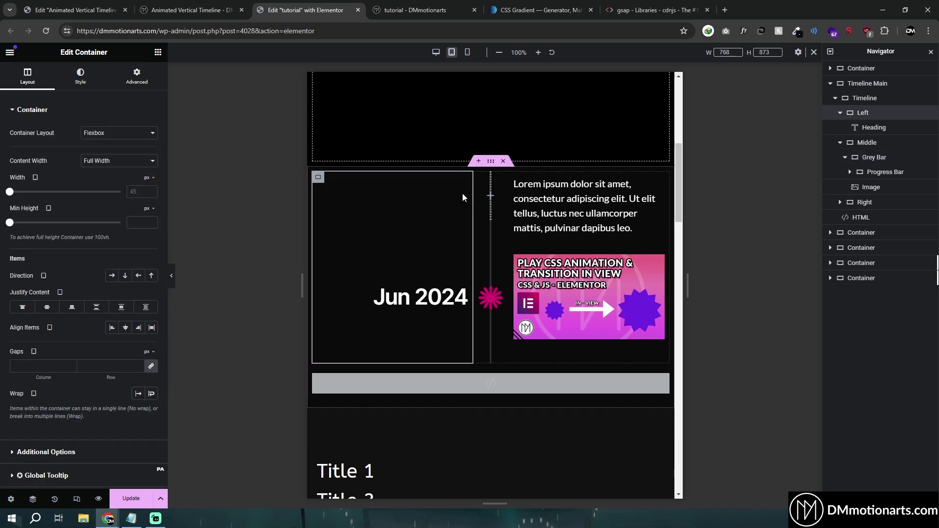
click(466, 52)
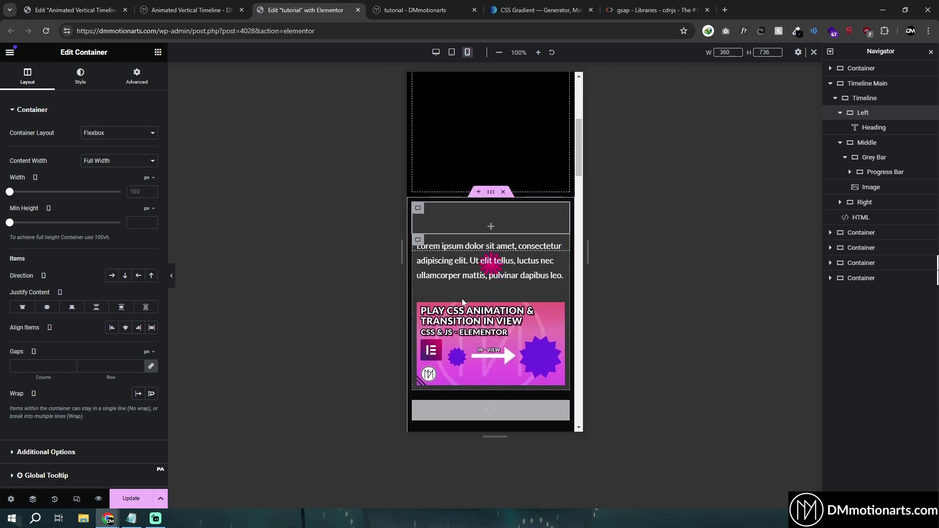
scroll(497, 270, down, 5)
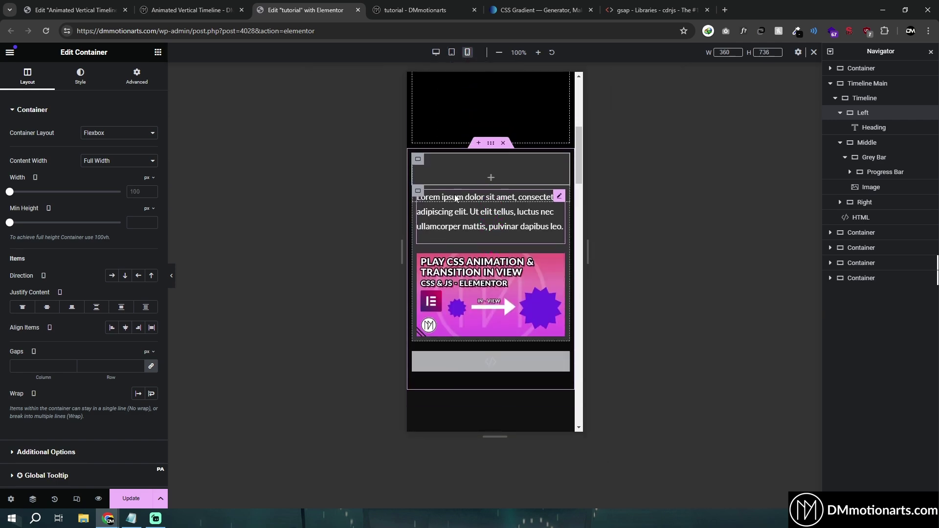
Check the timeline in the mobile view, collapse the Left, Middle and Right containers in the structure, and set the Left container's width to 90%
click(171, 275)
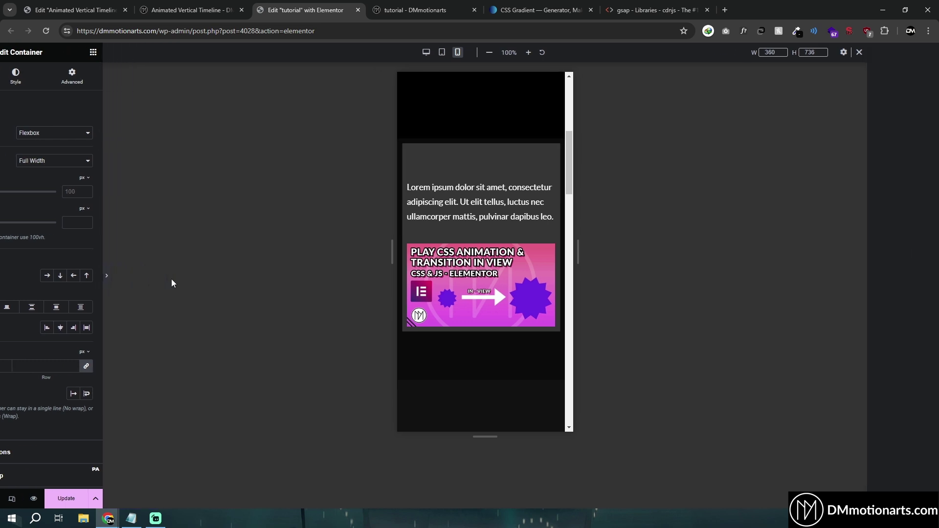
click(4, 276)
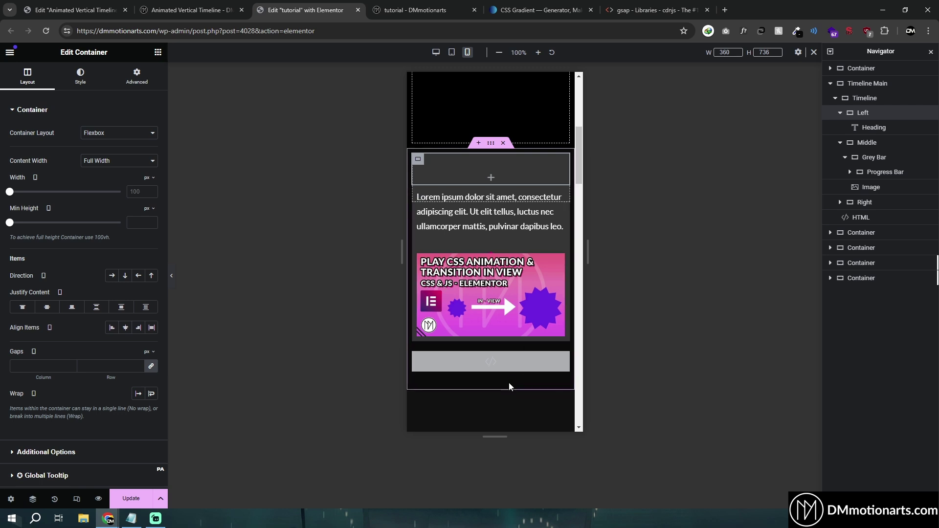
scroll(488, 351, down, 1)
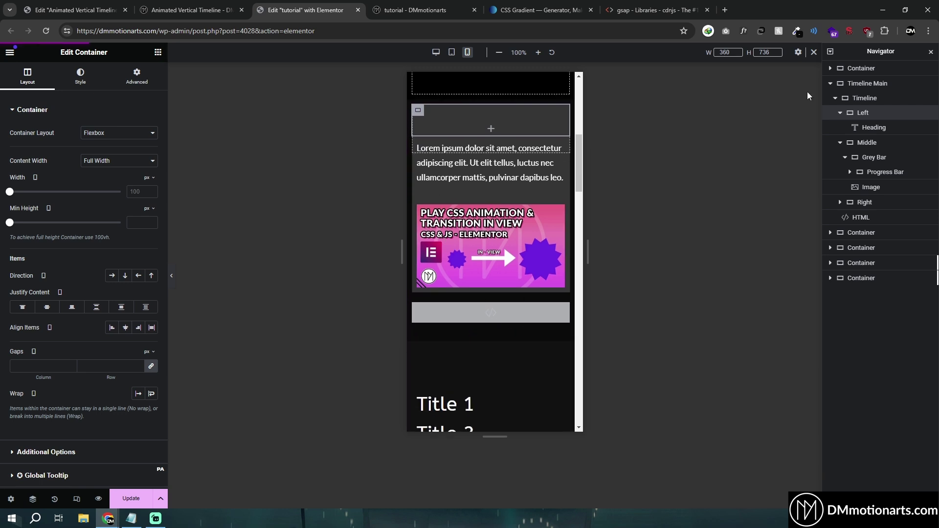
click(840, 112)
click(840, 127)
click(840, 143)
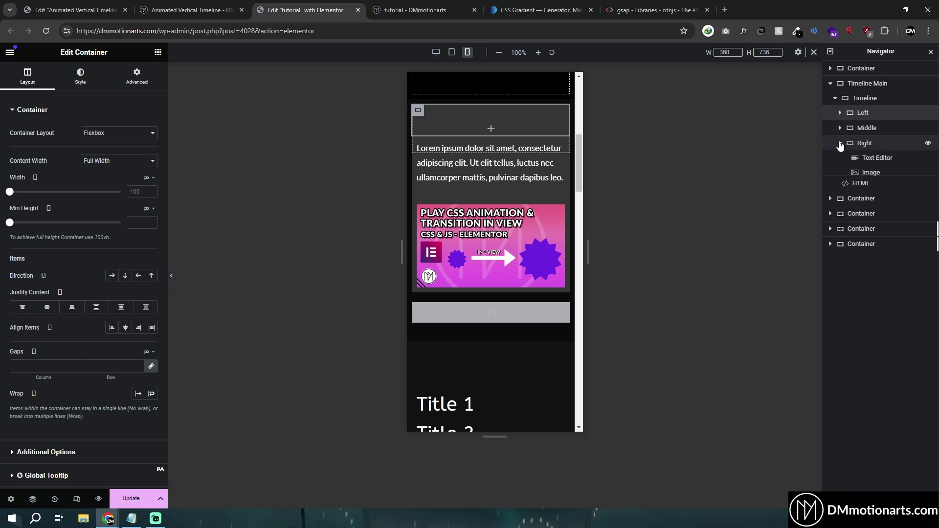
click(840, 143)
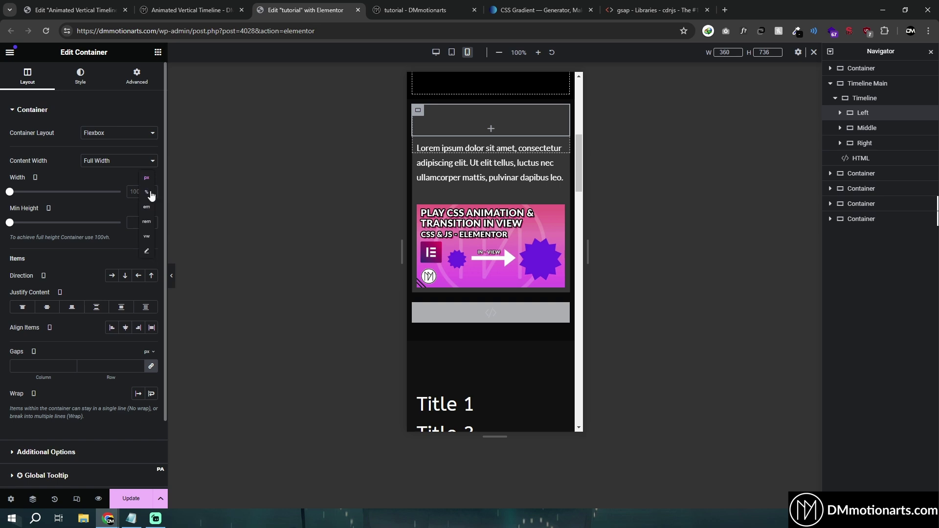
click(147, 192)
text(90)
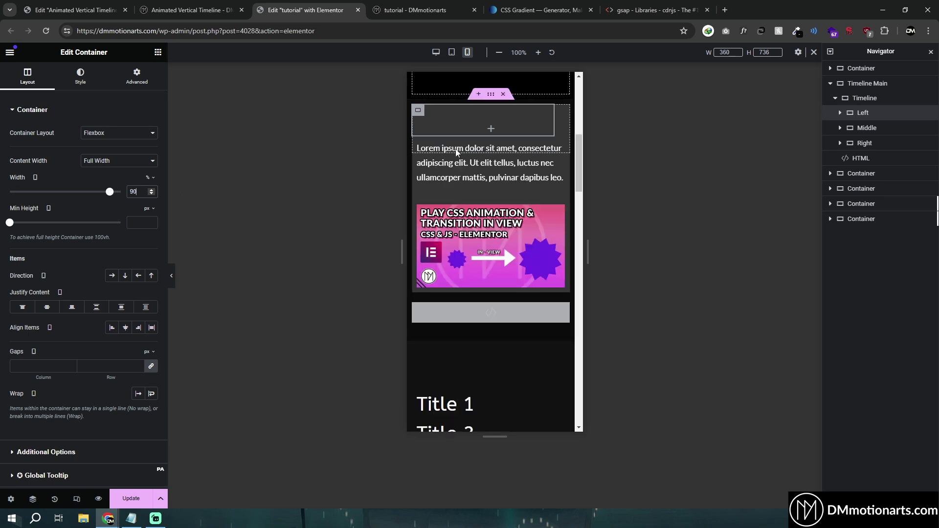
Set the Right container's width to 90% for the mobile layout
click(864, 143)
click(149, 178)
click(147, 194)
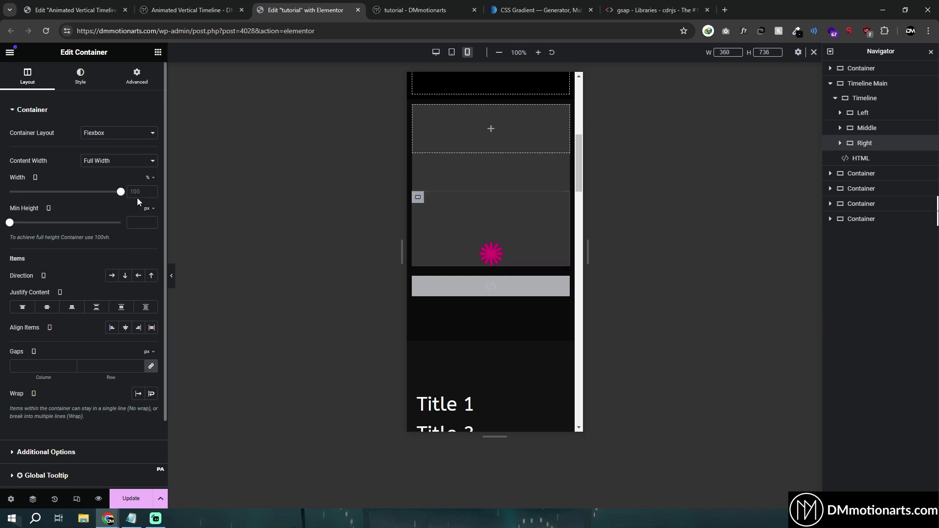
click(138, 192)
text(90)
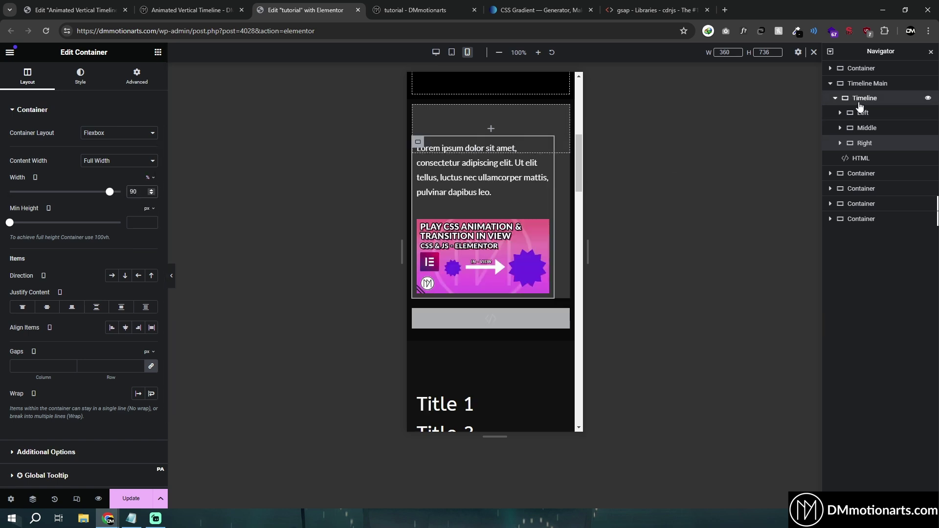
Set the Middle container's width to 10% for the mobile layout
click(863, 98)
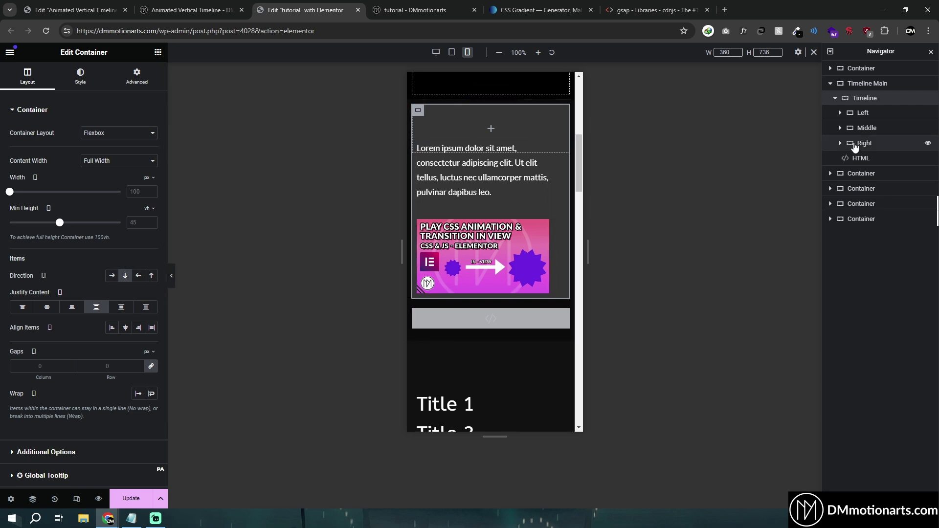
click(875, 128)
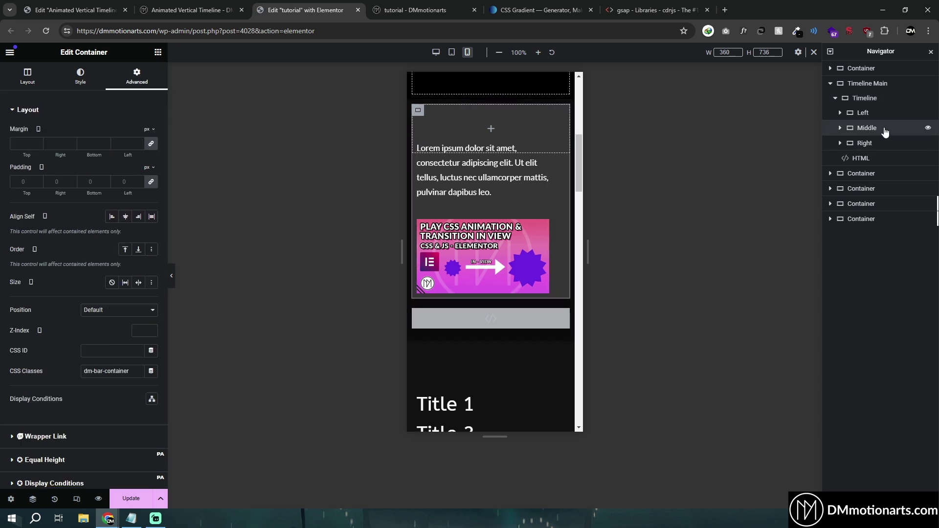
click(29, 82)
click(152, 197)
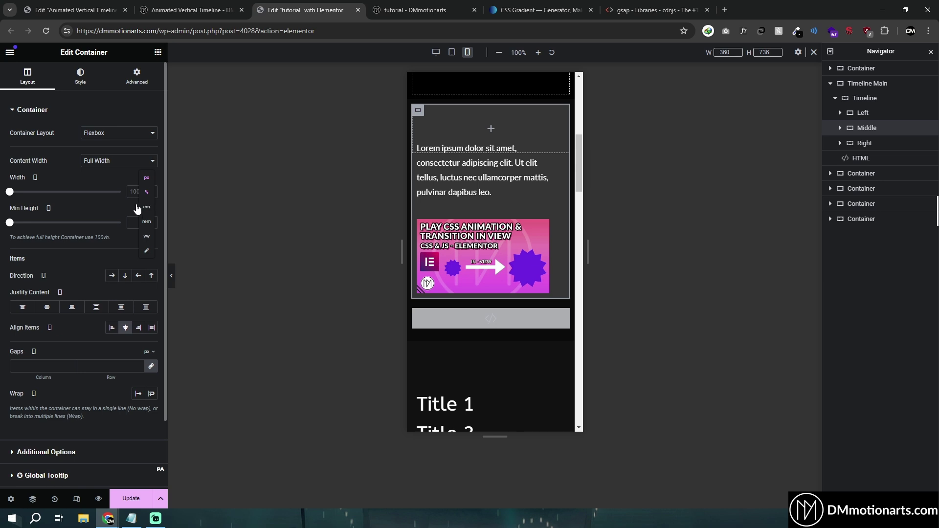
click(134, 194)
text(10)
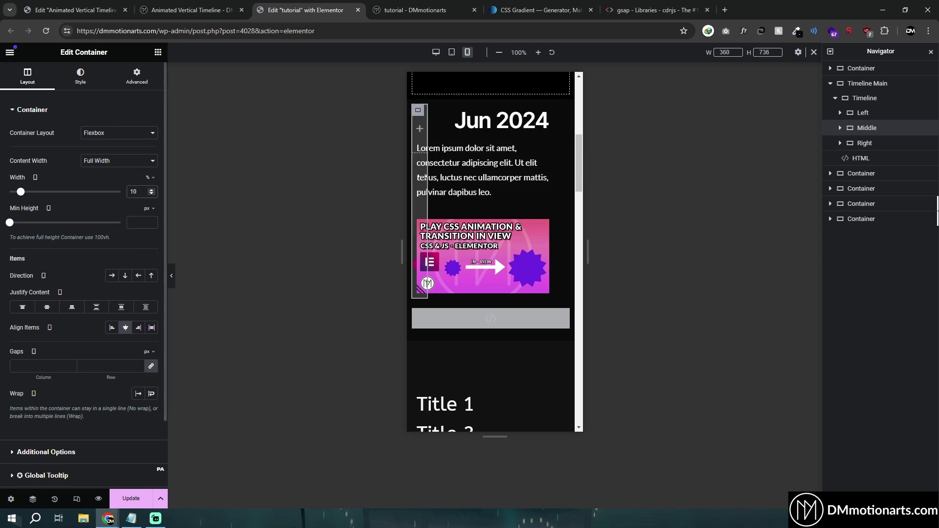
mouse_move(489, 100)
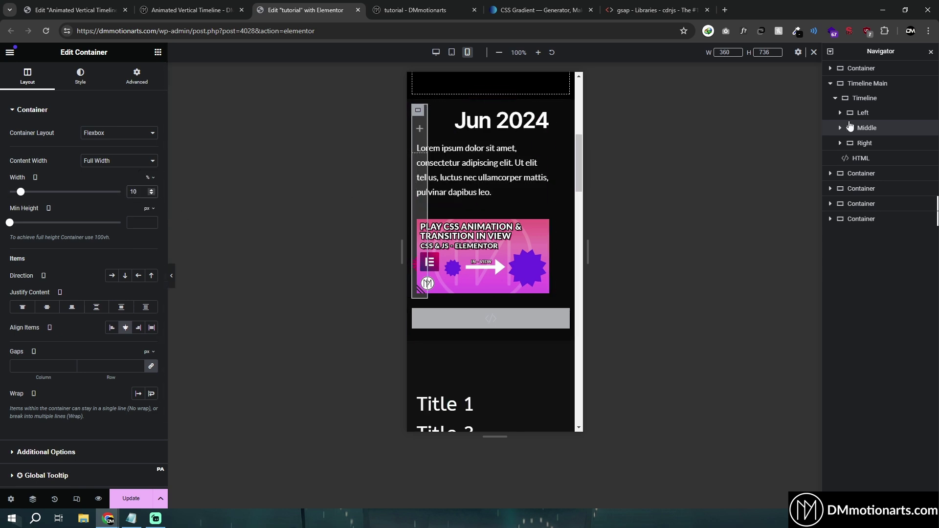
Align the Timeline container's items to the end for mobile and check the layout without the editing panels
click(865, 114)
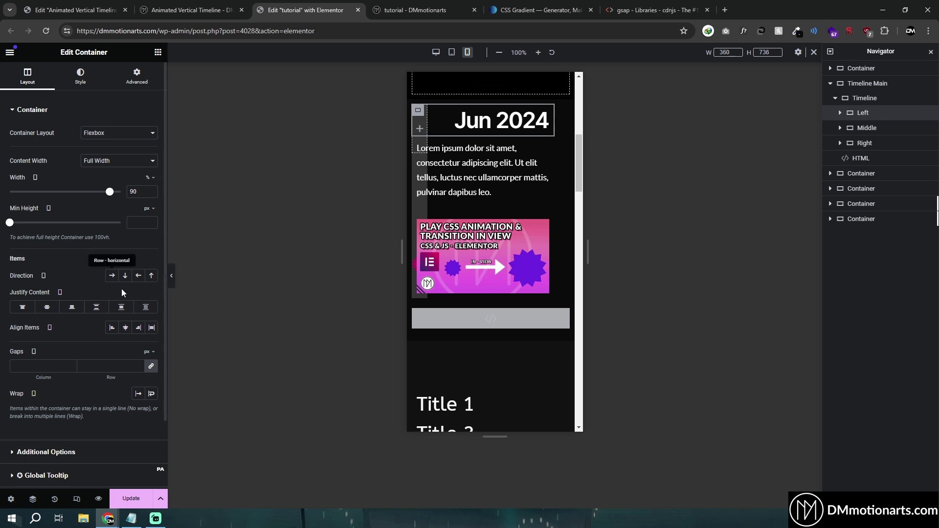
click(136, 77)
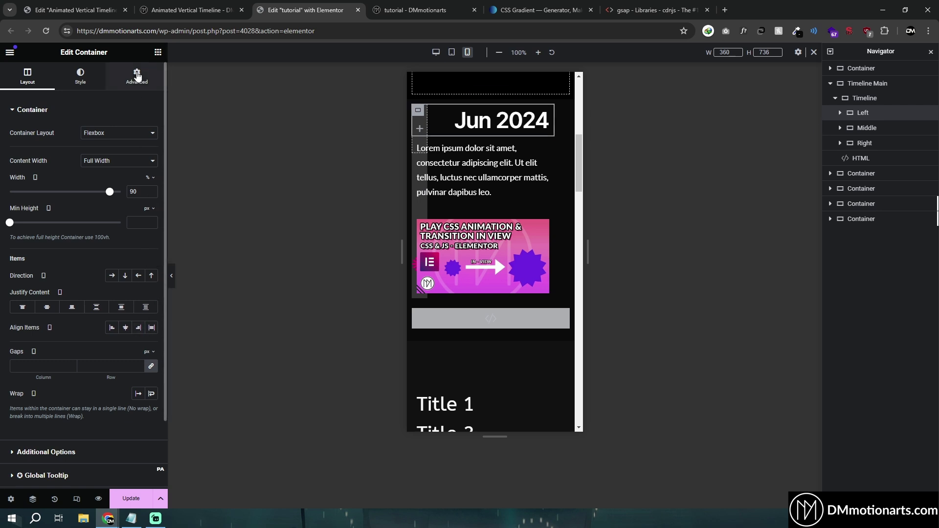
click(867, 99)
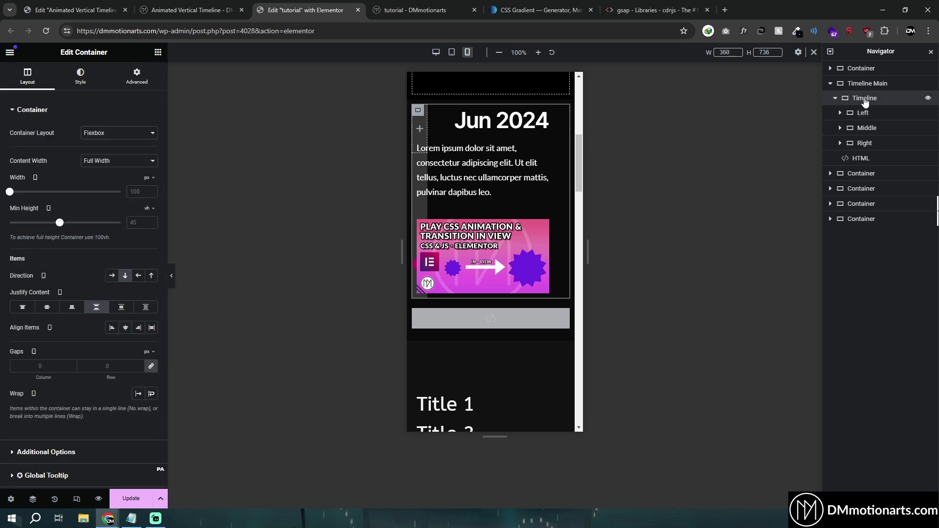
click(136, 329)
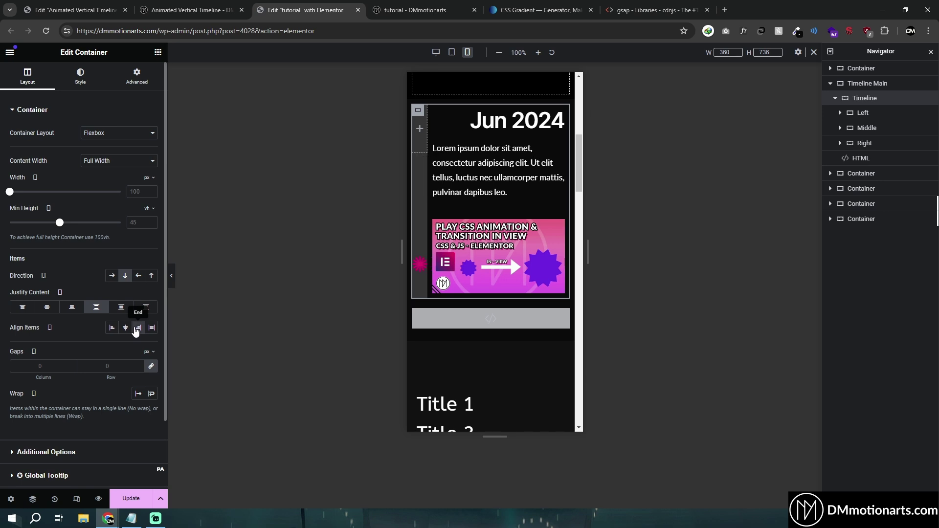
scroll(502, 224, up, 3)
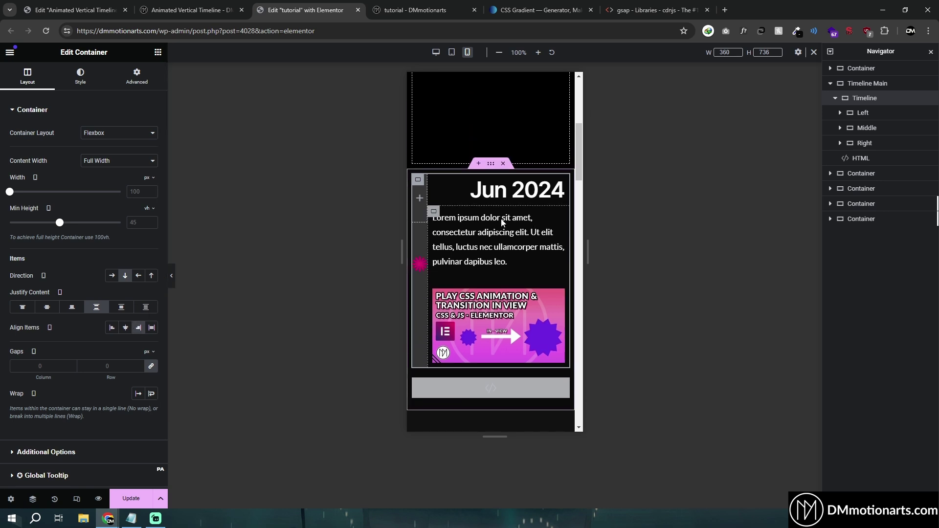
scroll(502, 224, down, 1)
click(172, 277)
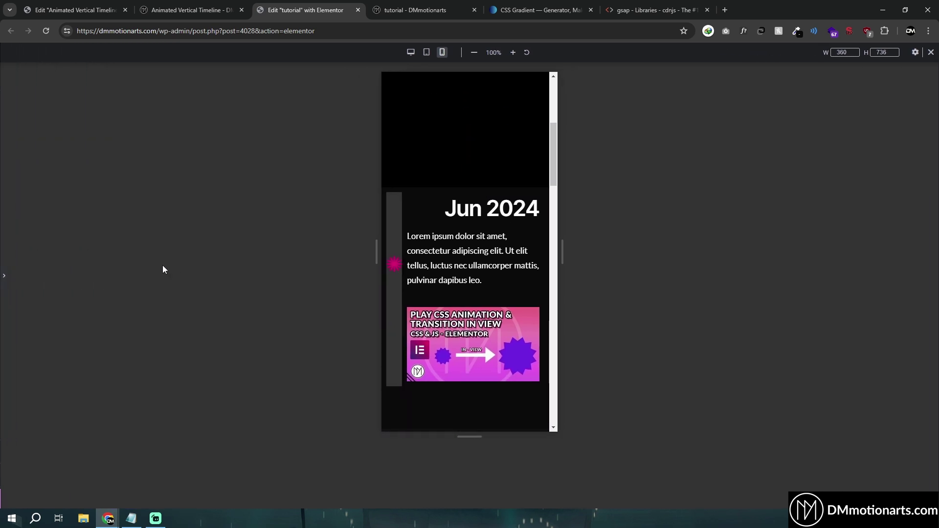
click(3, 278)
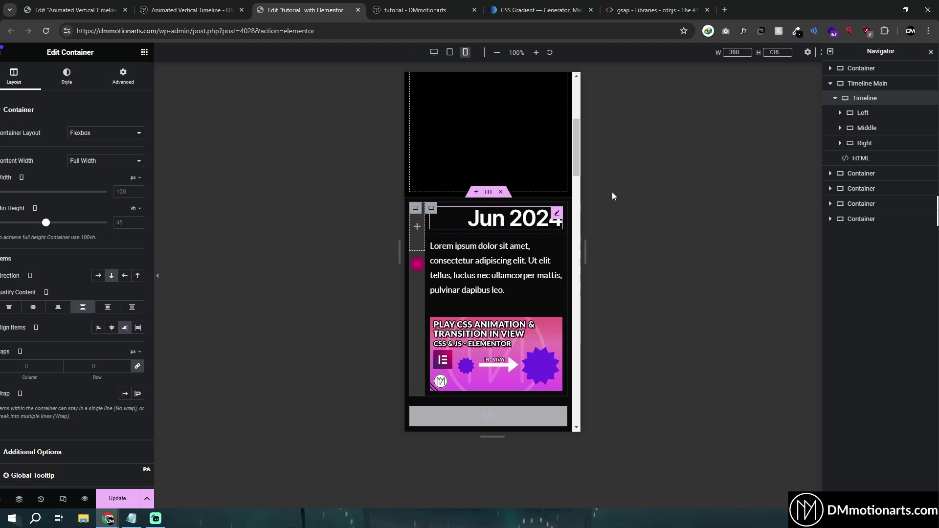
Set the Progress Bar container's mobile width to 3 px
click(840, 128)
click(846, 143)
click(880, 157)
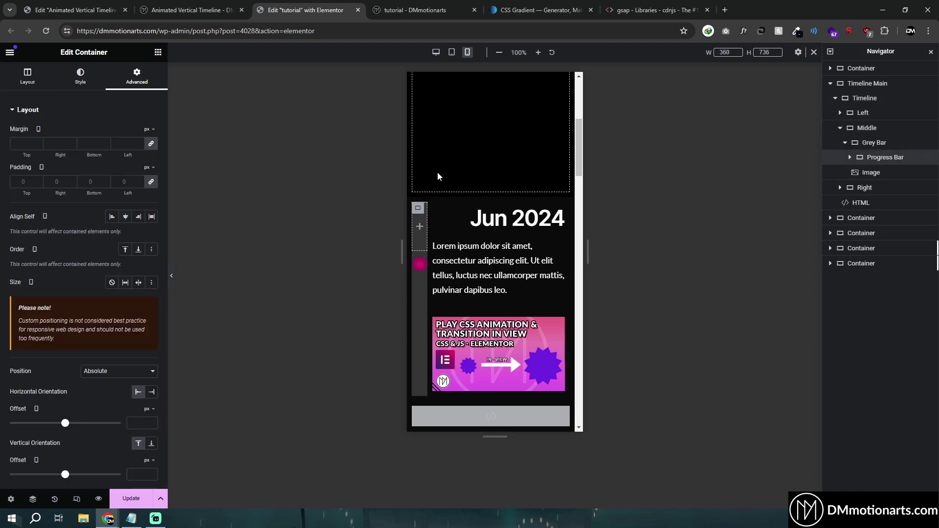
click(40, 82)
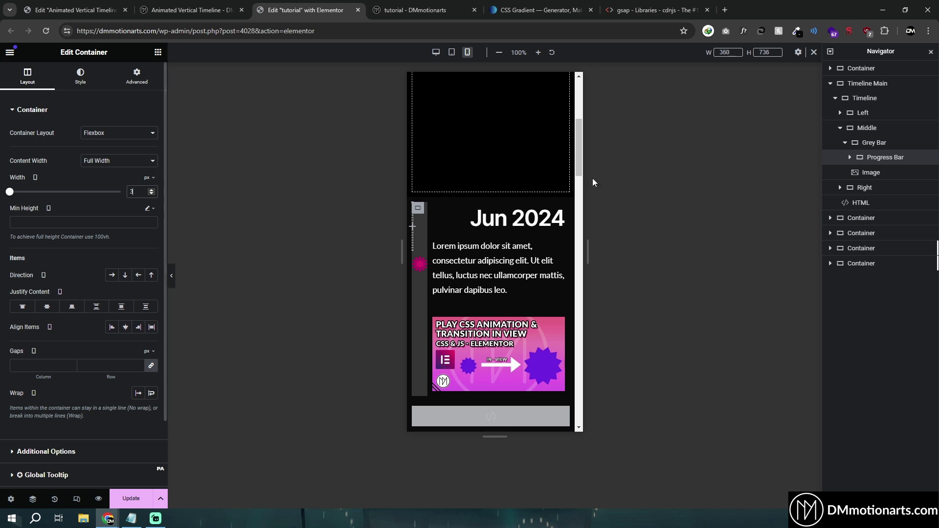
Set the Grey Bar container's mobile width to 3 px and check the bar and point image along the mobile timeline
click(866, 144)
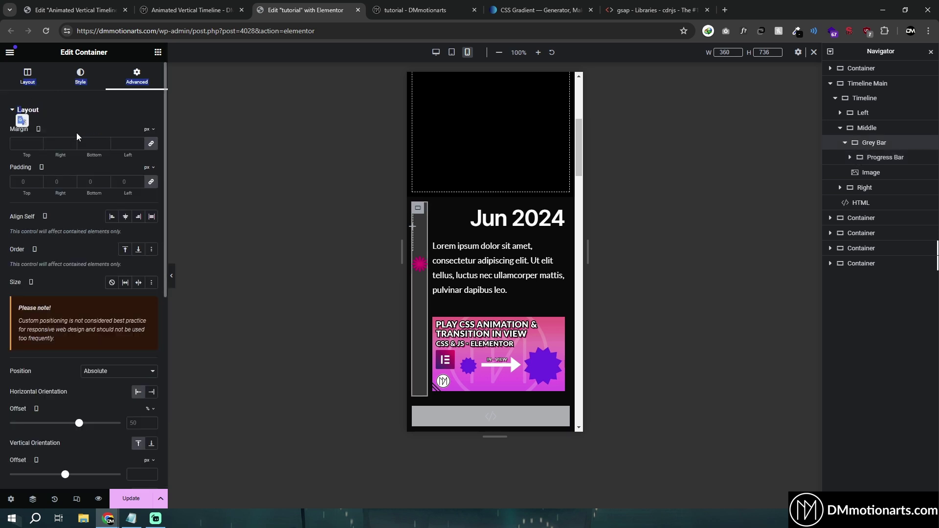
click(27, 76)
click(142, 191)
text(3)
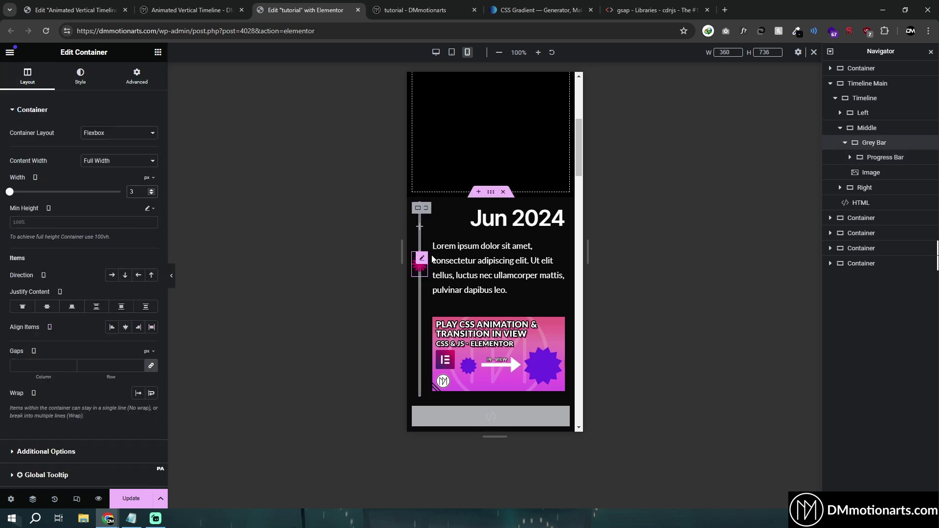
click(171, 275)
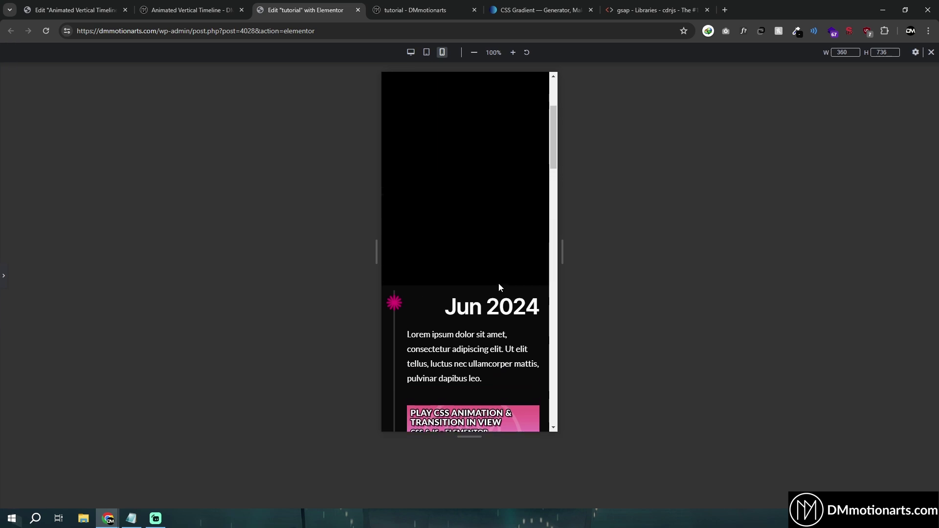
scroll(498, 283, down, 4)
scroll(498, 283, down, 1)
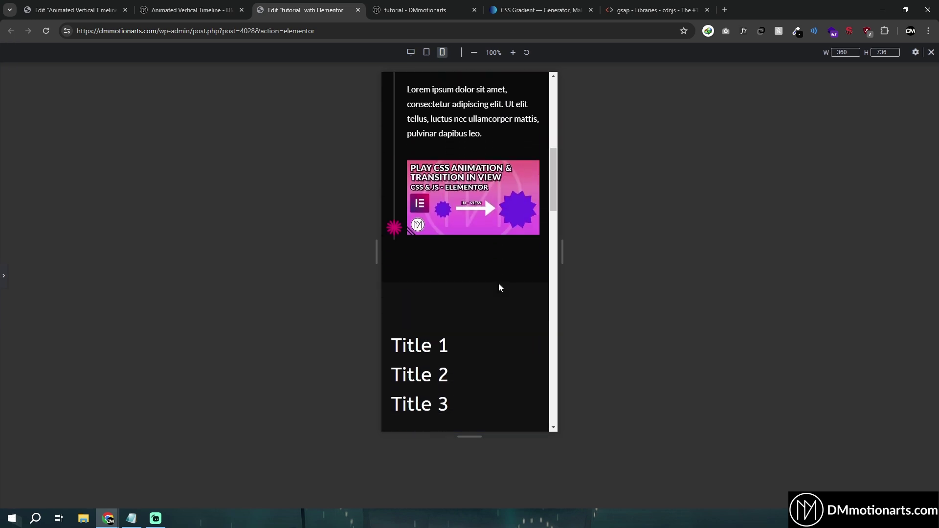
scroll(498, 283, up, 2)
key(ctrl+p)
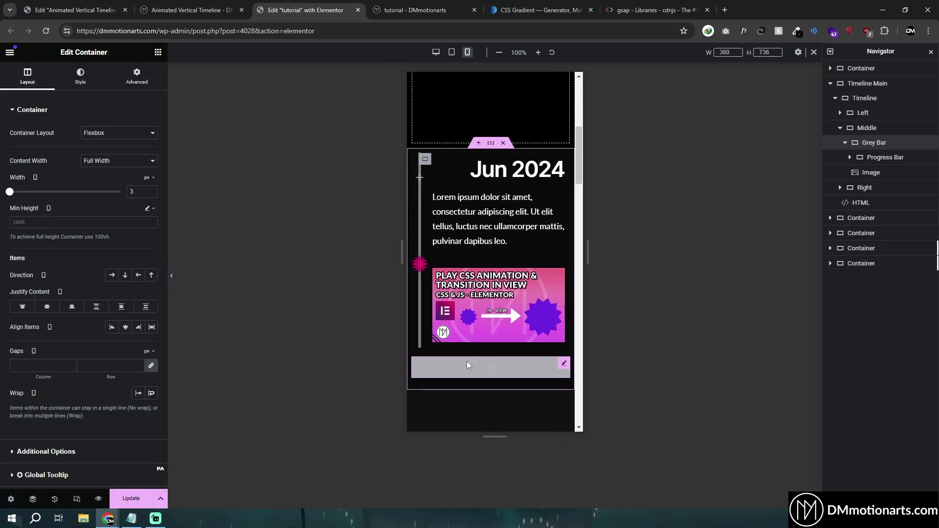
Set the Timeline Main container's mobile minimum height to 0 px and check the spacing below the timeline
click(139, 221)
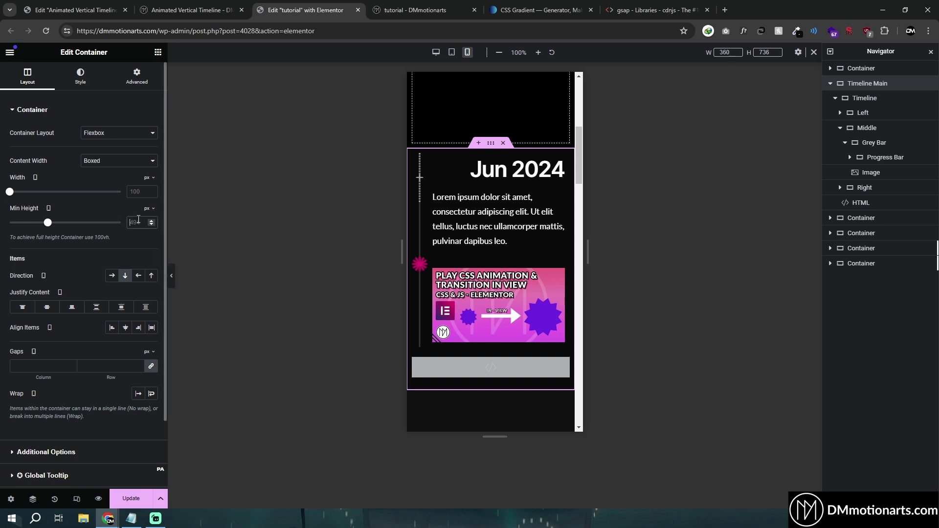
click(172, 276)
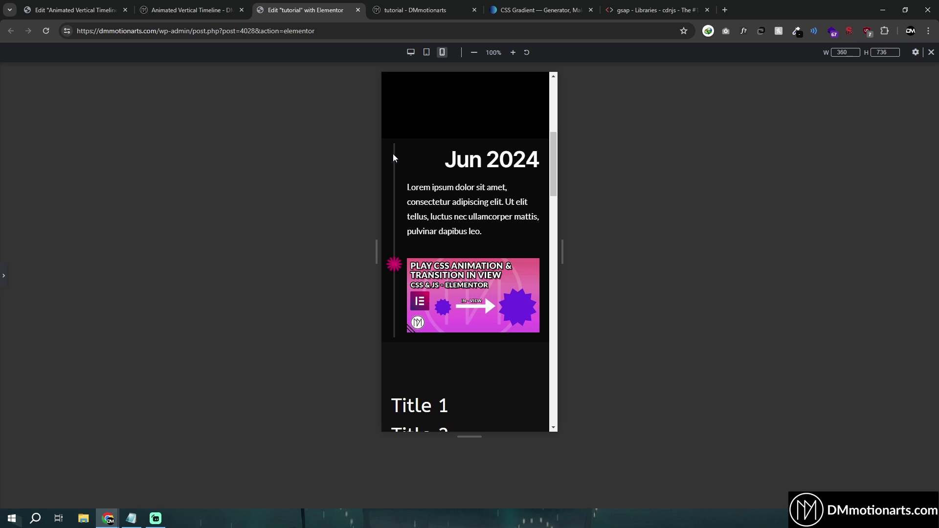
scroll(396, 253, down, 1)
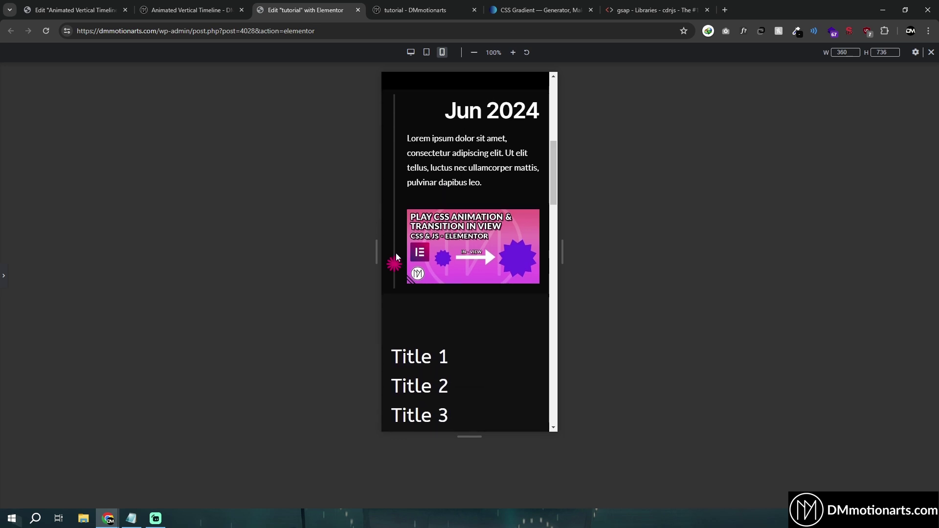
scroll(395, 254, up, 1)
click(2, 275)
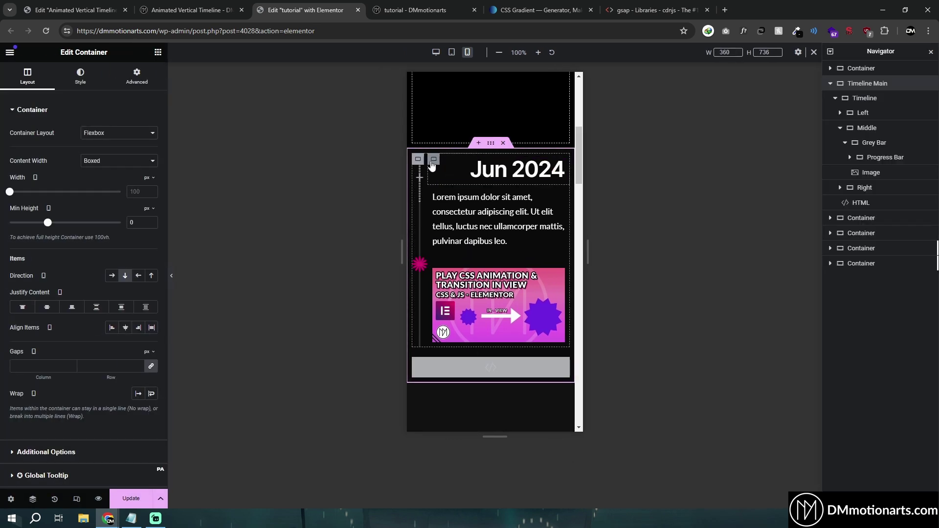
Set the timeline point image's mobile width to 30 px and open its advanced layout settings
click(417, 164)
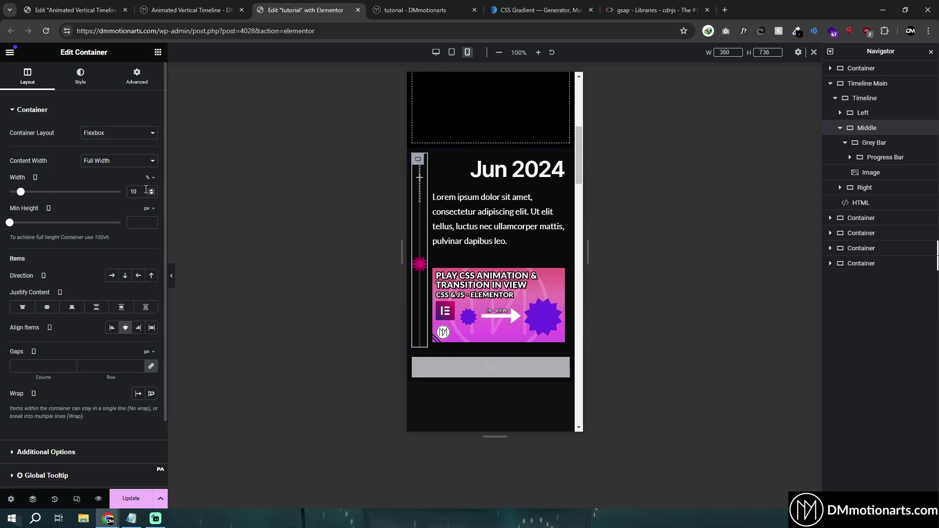
click(419, 264)
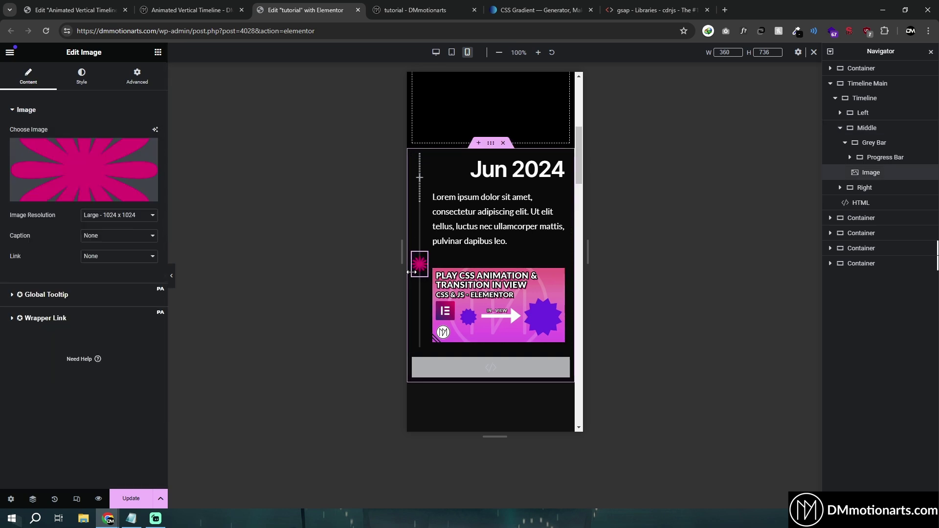
click(81, 77)
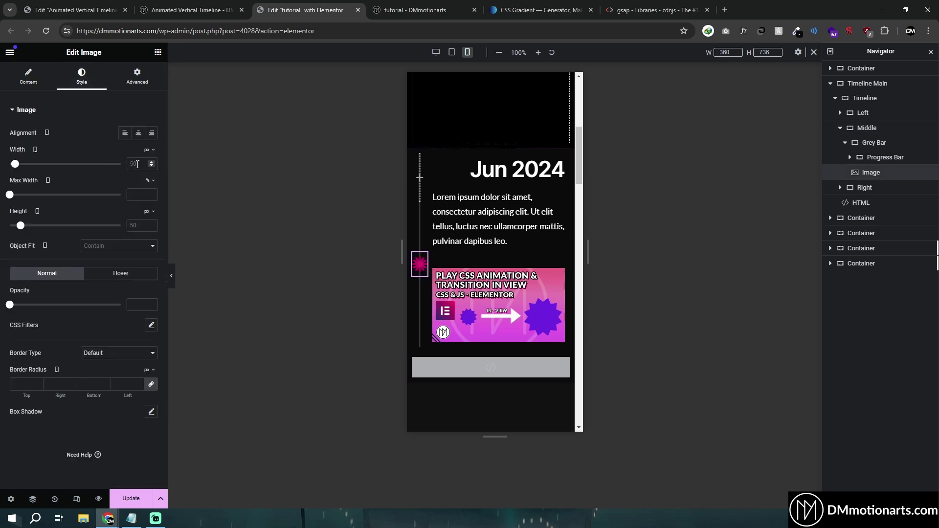
click(137, 164)
text(30)
click(128, 82)
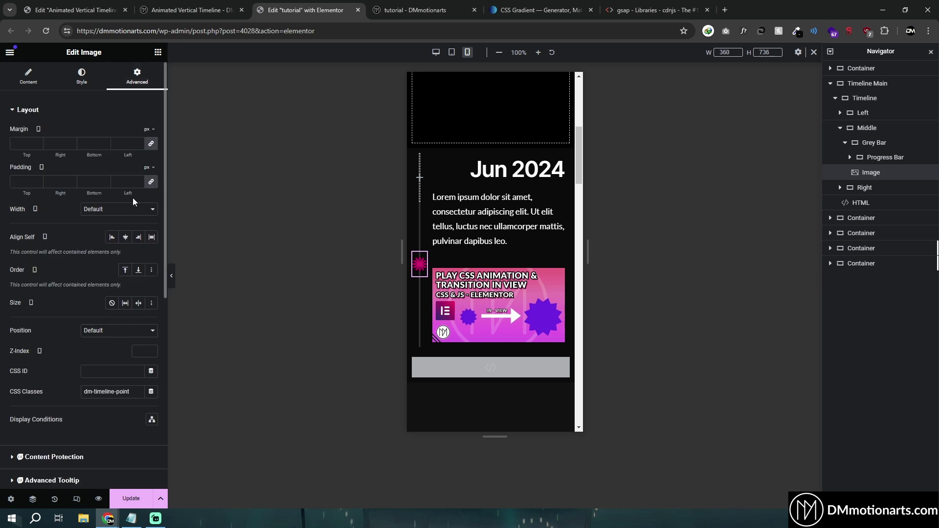
Set the timeline point image's mobile height to 30 px and preview the image along the mobile timeline
click(80, 84)
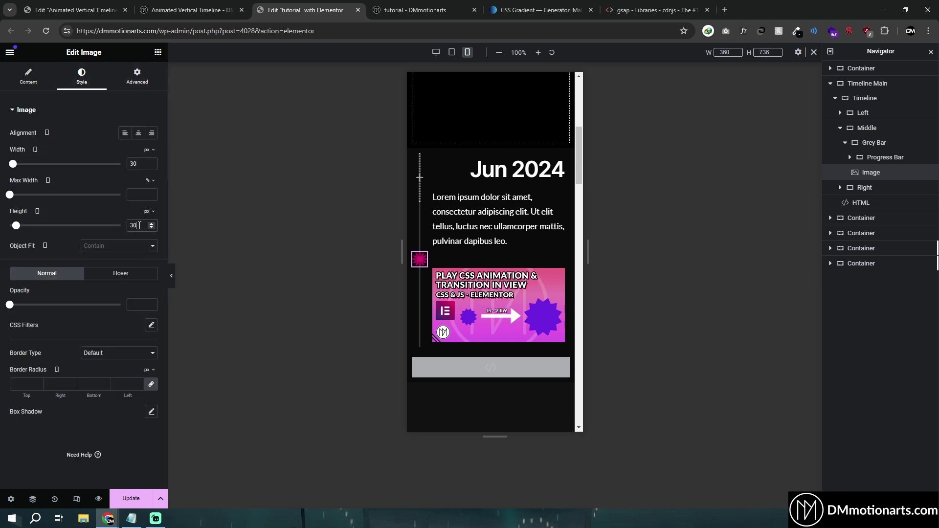
click(172, 276)
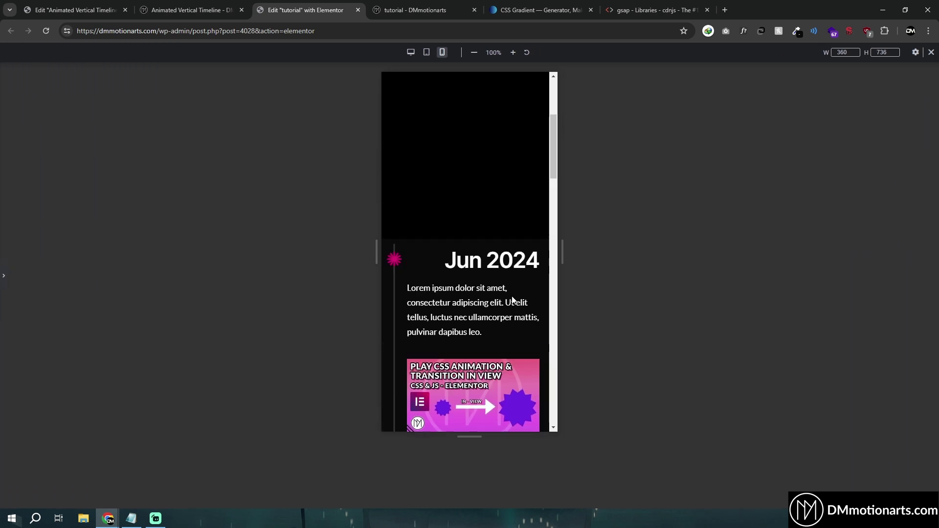
scroll(484, 271, down, 3)
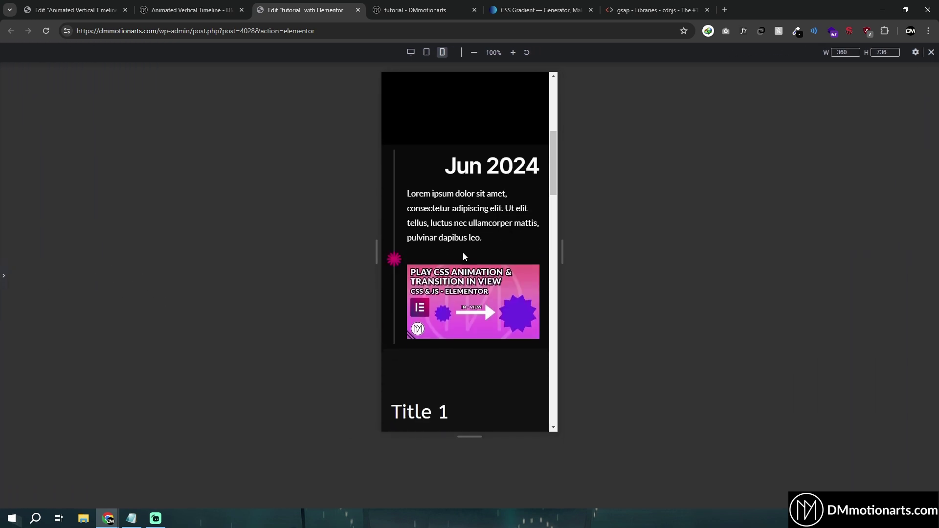
click(3, 275)
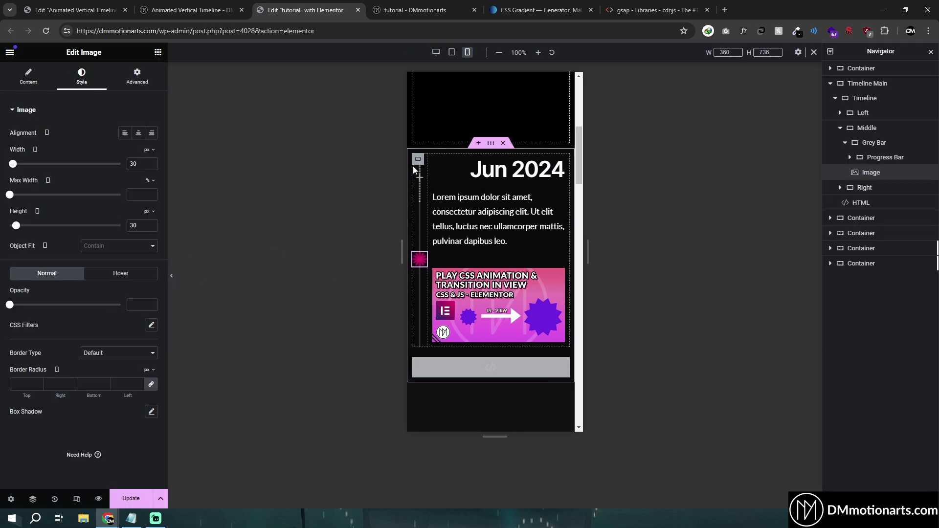
Align the Timeline container's items to Start on mobile
click(840, 129)
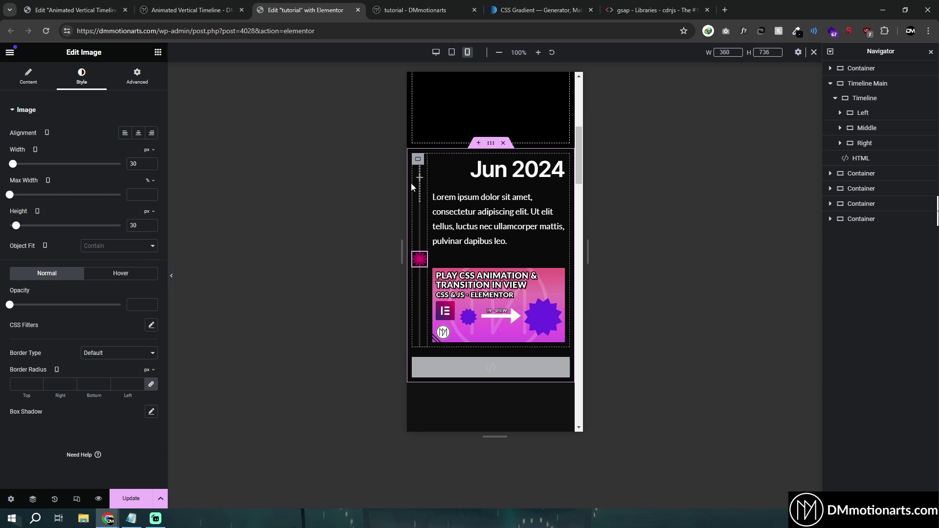
click(864, 98)
click(115, 328)
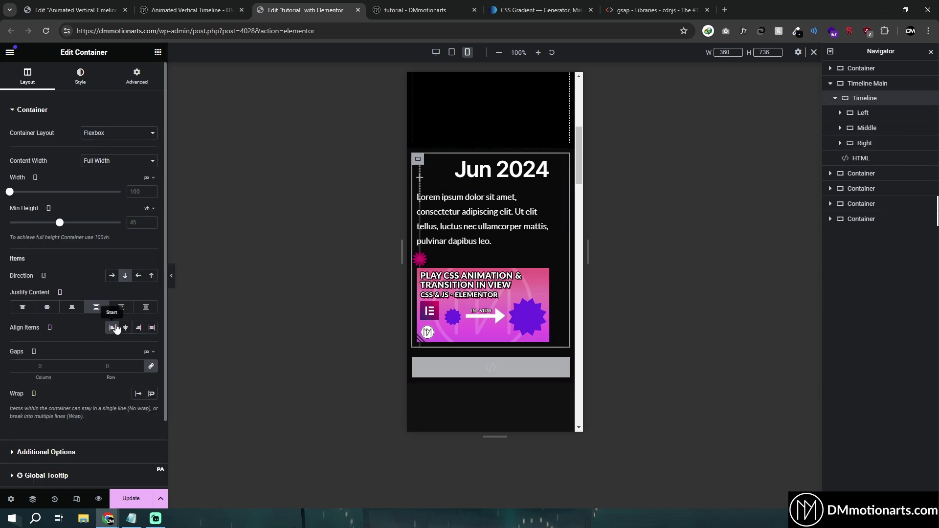
Check the Middle container's CSS class against the styles in the HTML widget
click(875, 128)
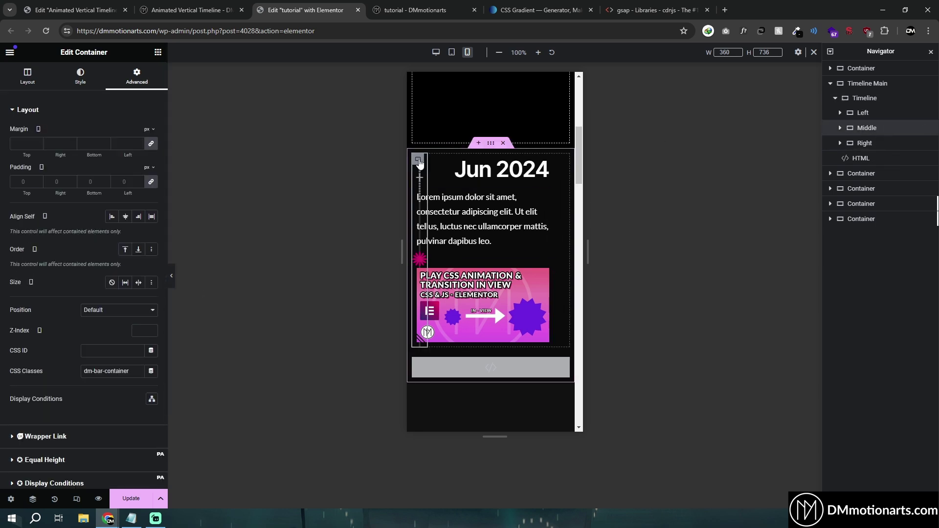
click(509, 374)
scroll(103, 304, down, 5)
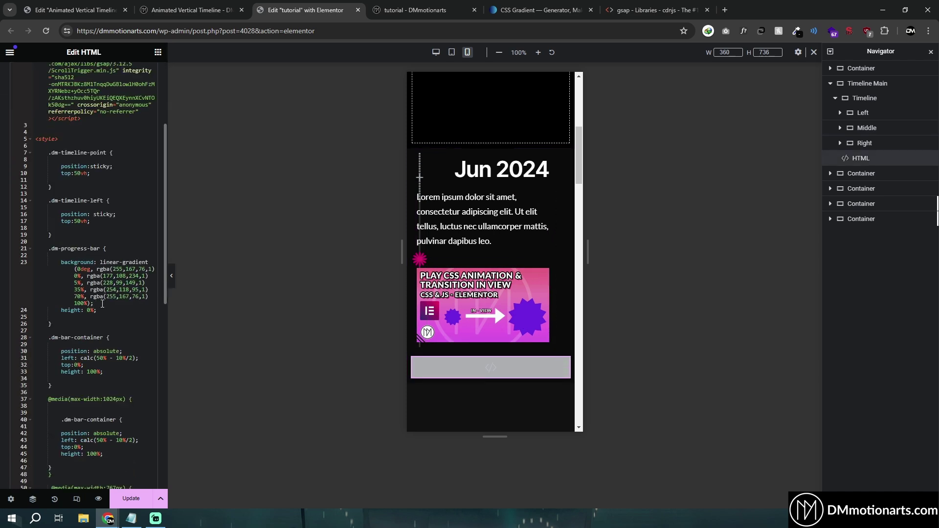
click(867, 128)
scroll(122, 286, down, 1)
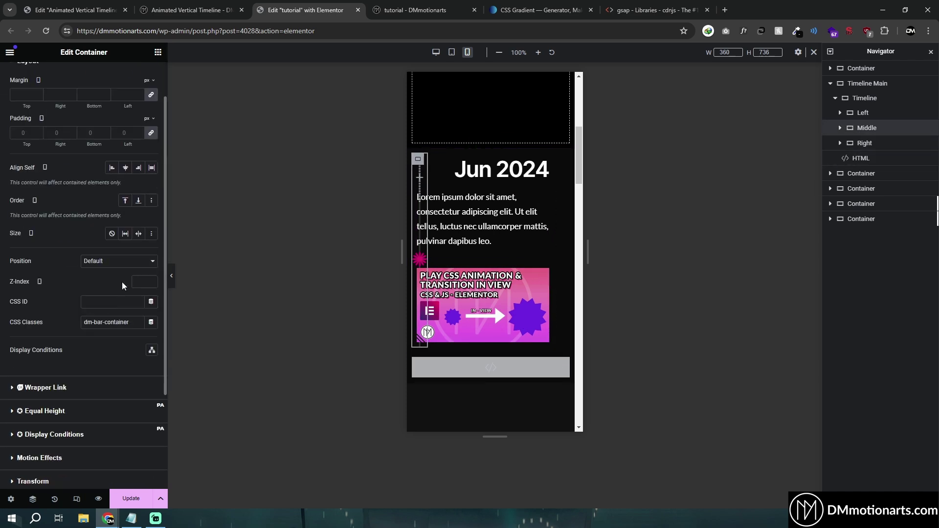
click(90, 323)
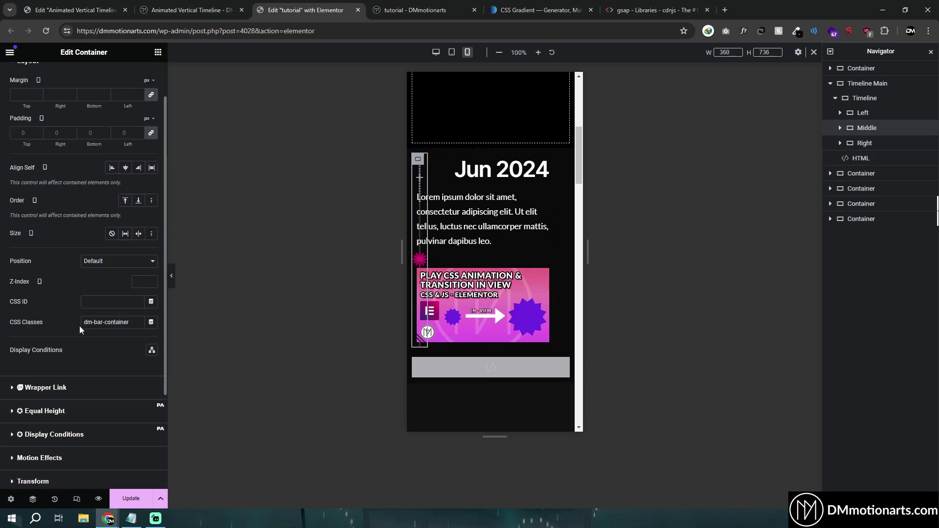
Review the .dm-bar-container rules in the HTML widget, including the 1024px and 767px media queries
click(467, 367)
scroll(71, 277, down, 2)
scroll(71, 276, down, 2)
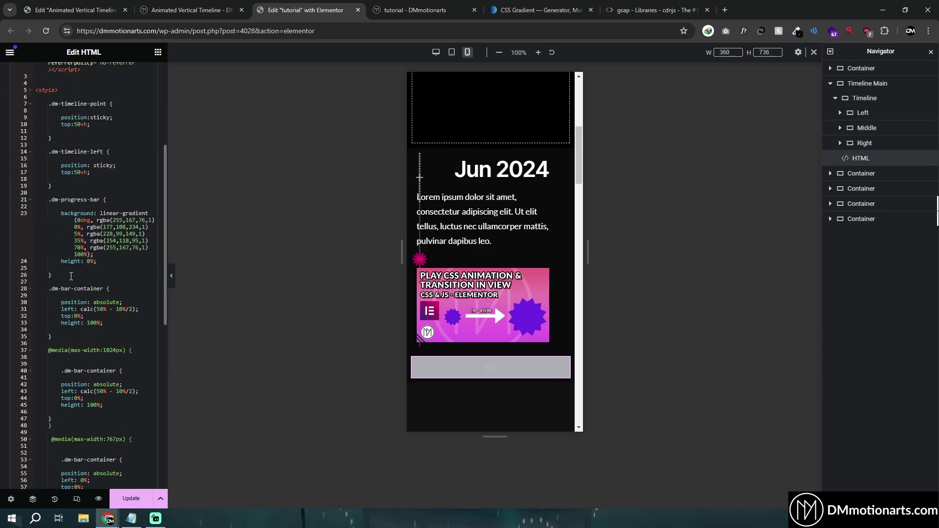
drag(50, 241, 103, 285)
click(105, 287)
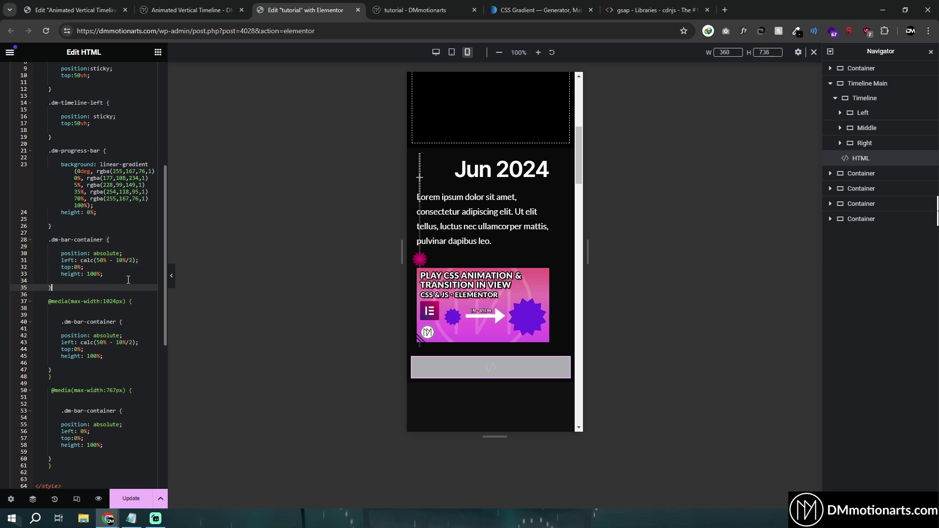
scroll(128, 275, down, 1)
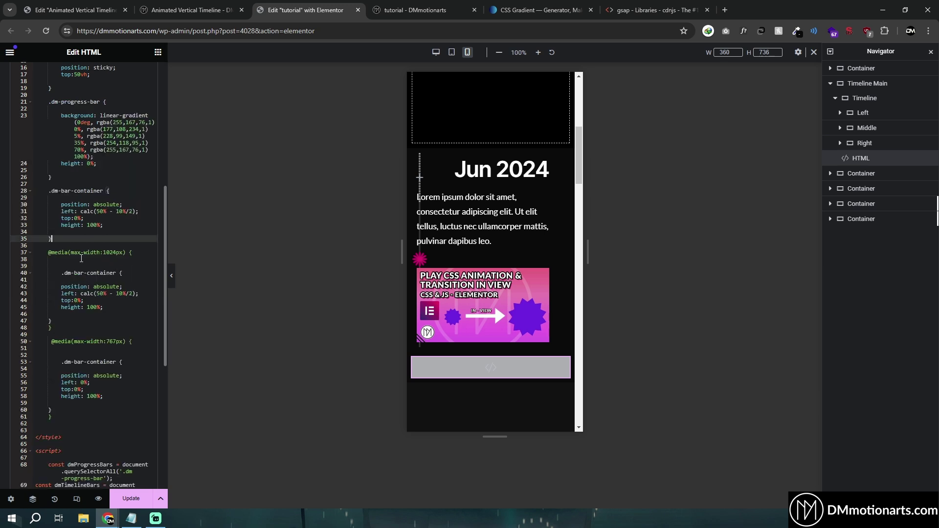
drag(44, 254, 52, 419)
click(52, 328)
click(81, 382)
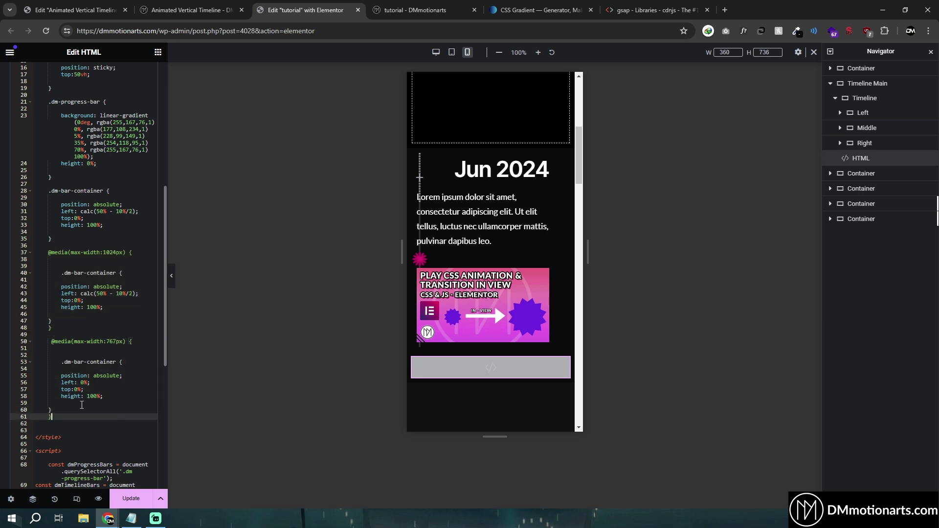
In the 767px media query, set .dm-bar-container's left to auto and add right: 0%
scroll(74, 333, down, 1)
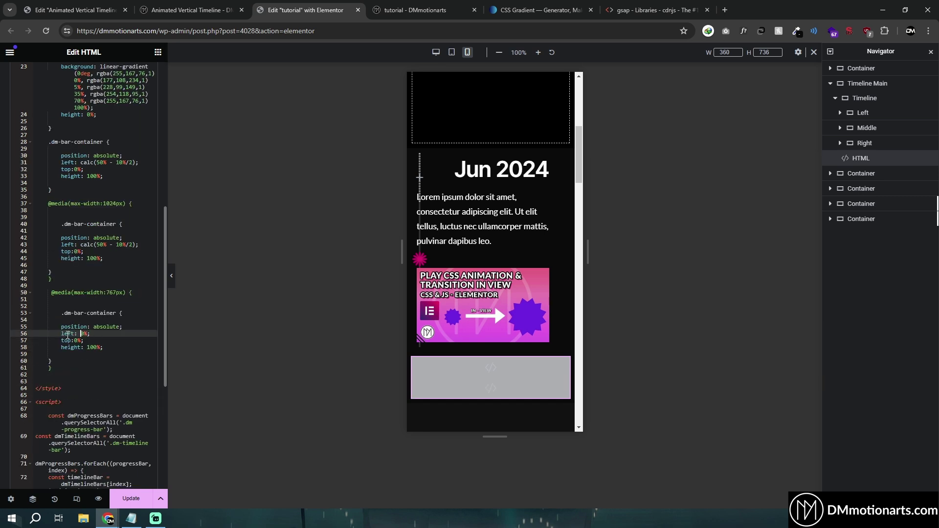
key(BackSpace)
key(BackSpace)
text(auto;)
key(Return)
text(right: )
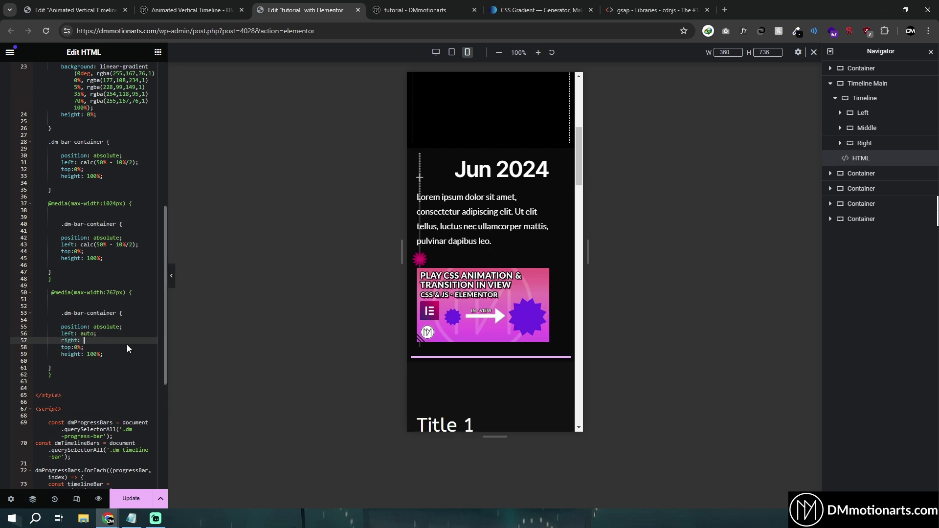
text(0%;)
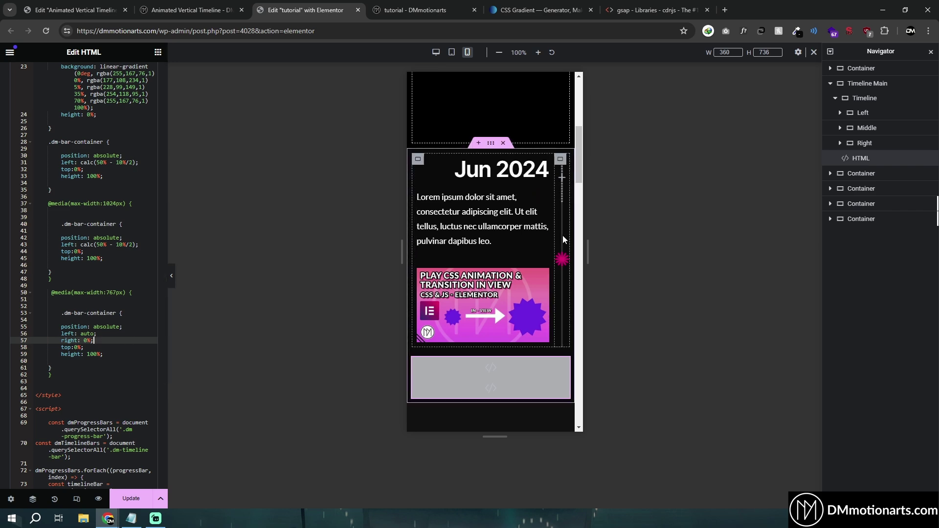
Switch to the desktop view and compare the Middle container's width with the .dm-bar-container left offset calculation
key(ctrl+shift+m)
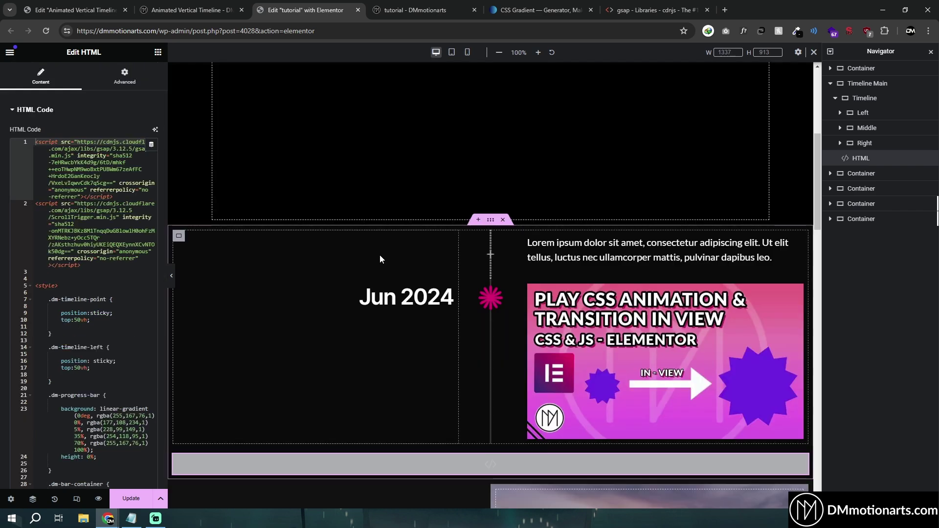
click(466, 237)
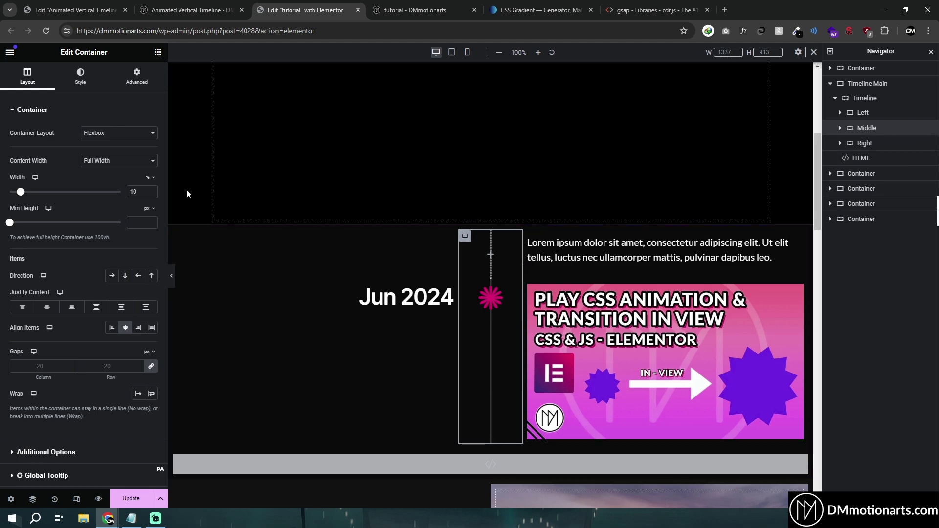
click(519, 462)
scroll(110, 269, down, 2)
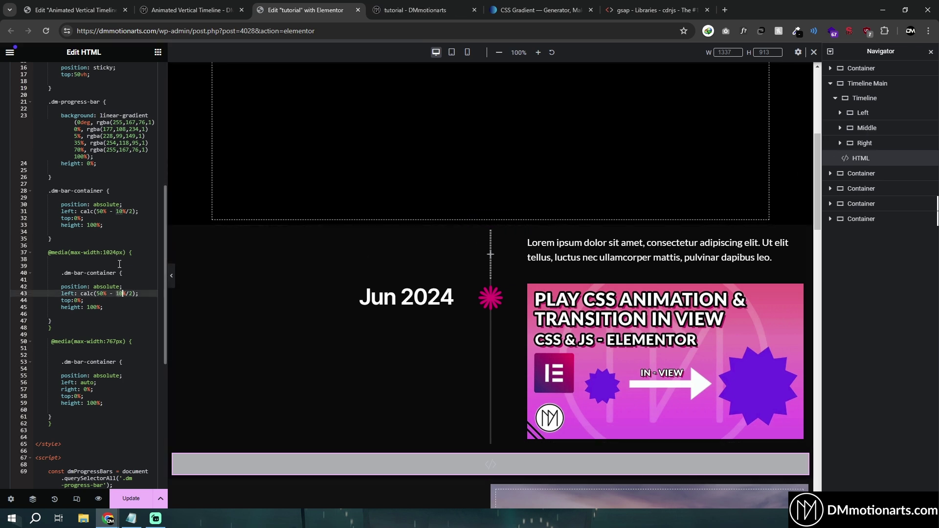
click(122, 212)
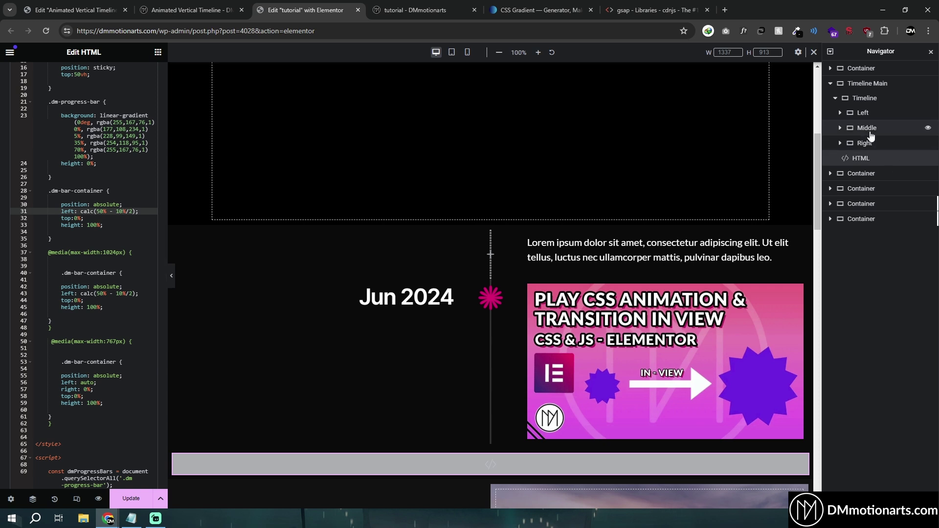
drag(41, 184, 119, 230)
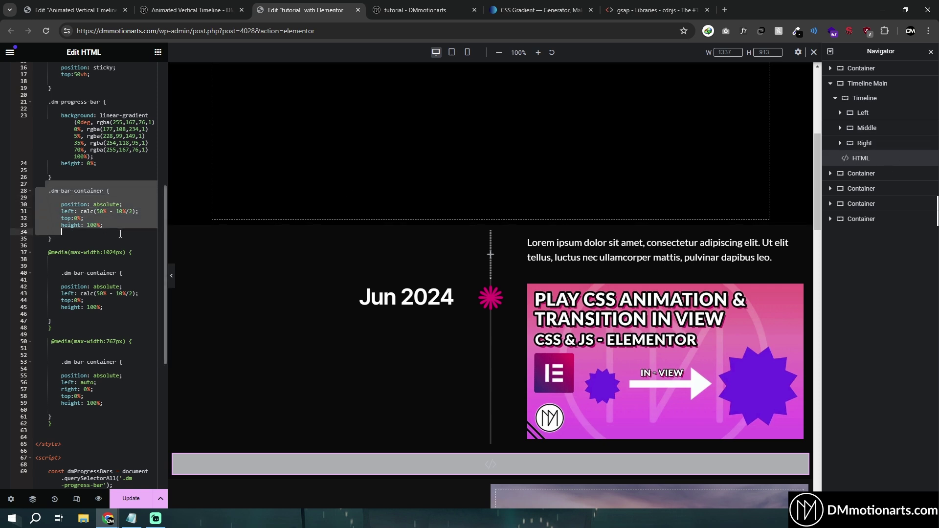
click(118, 232)
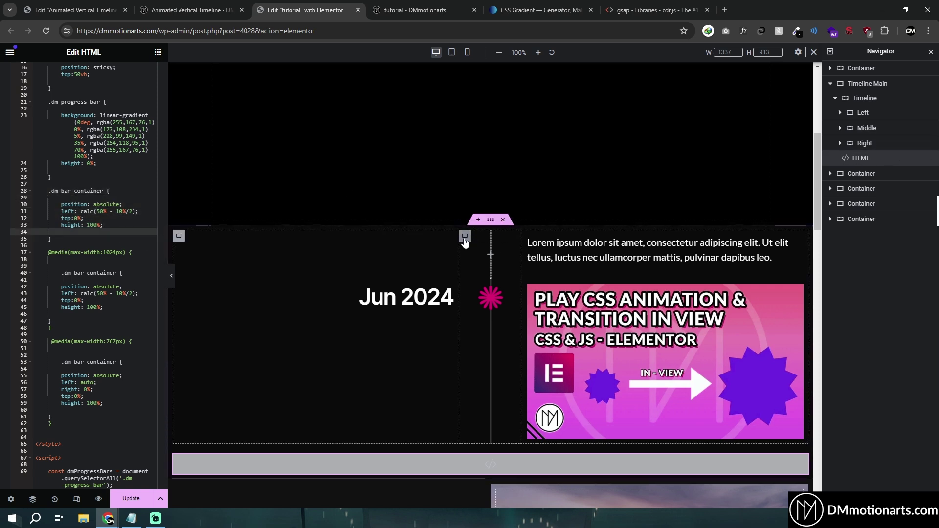
Try a desktop width of 20% for the Middle container and undo the change
click(122, 213)
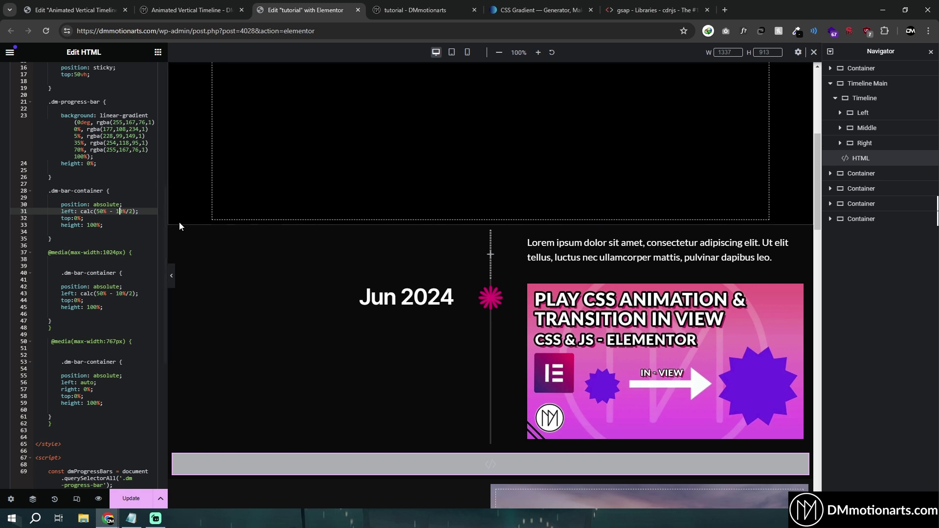
key(ctrl+space)
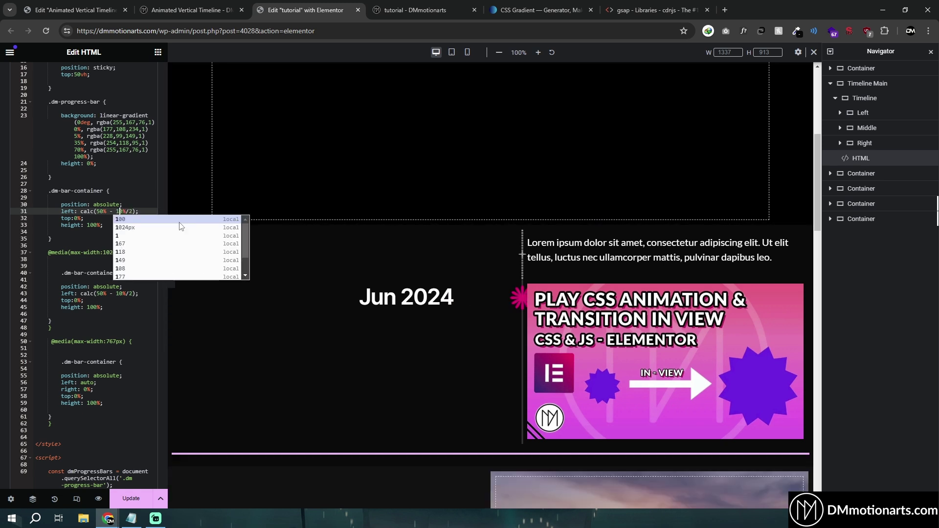
click(465, 235)
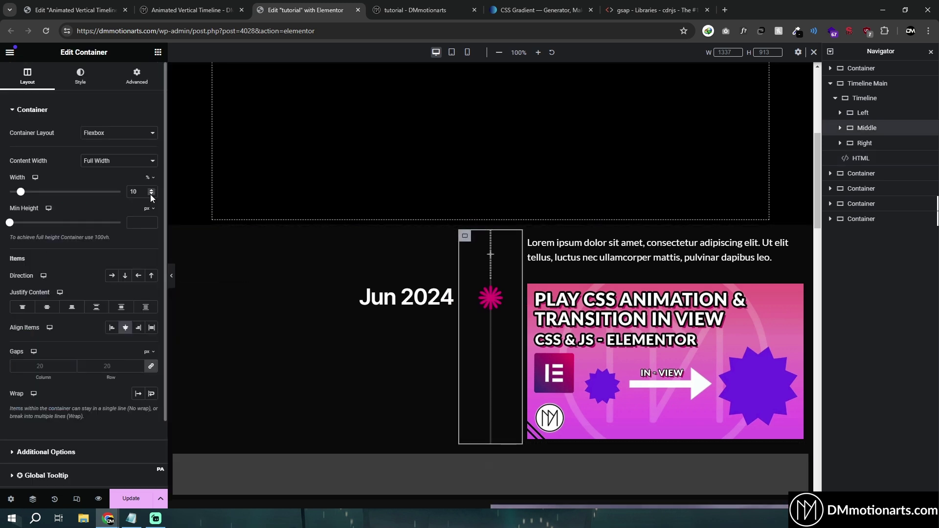
double_click(133, 191)
text(20)
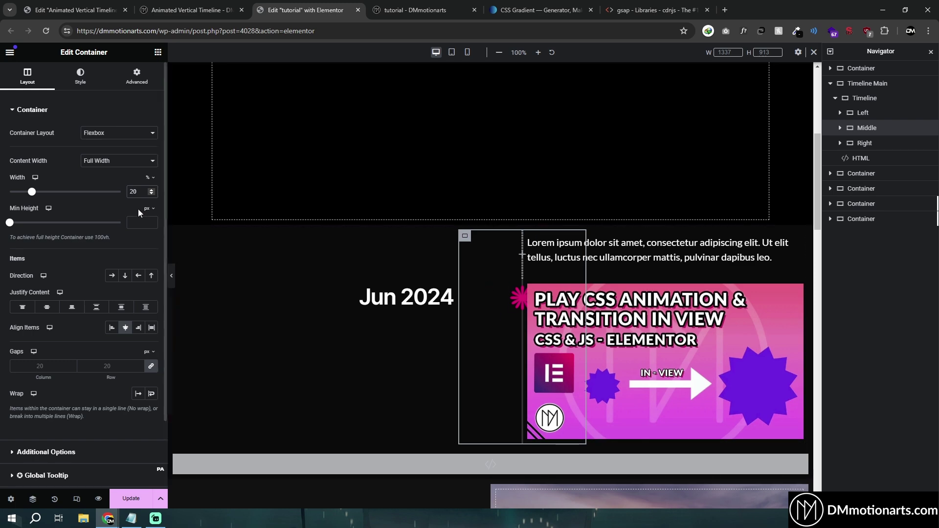
key(ctrl+z)
key(ctrl+z)
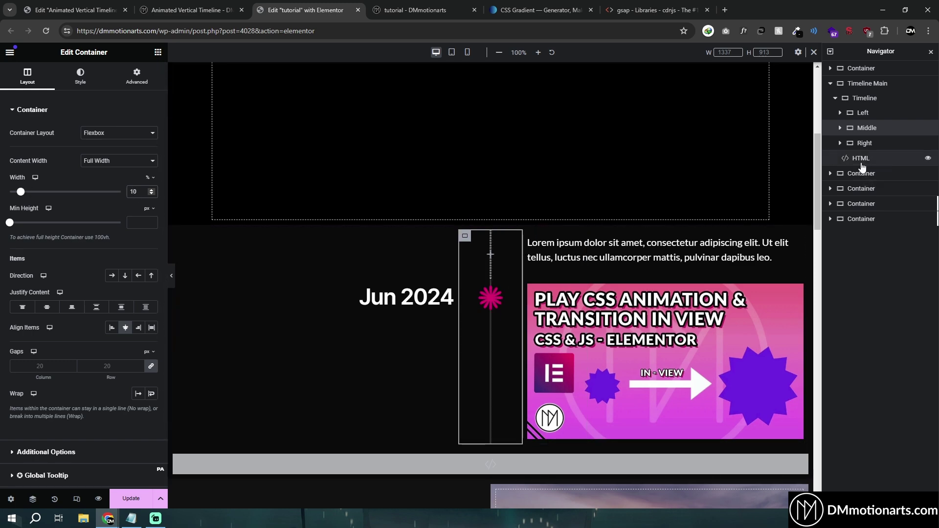
Compare the Middle container's tablet width with the .dm-bar-container left offset calculation in the 1024px media query
scroll(122, 241, down, 6)
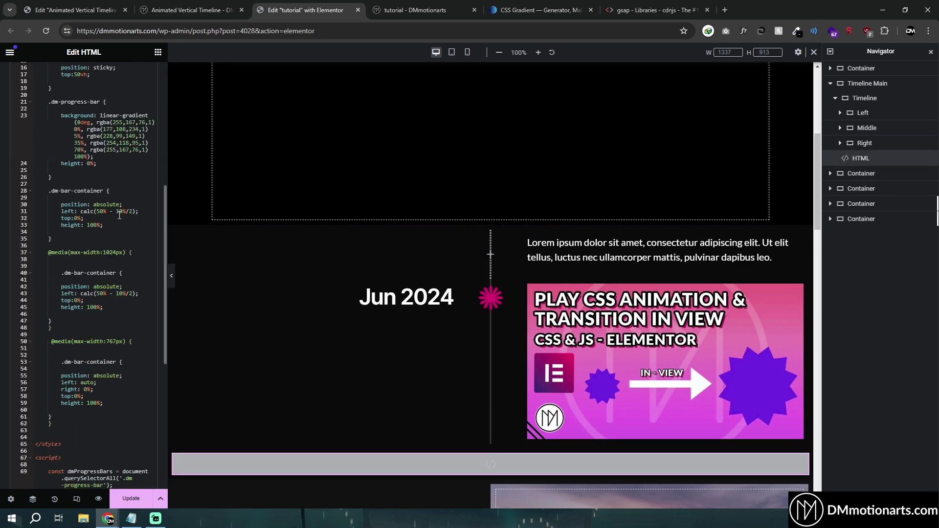
click(122, 213)
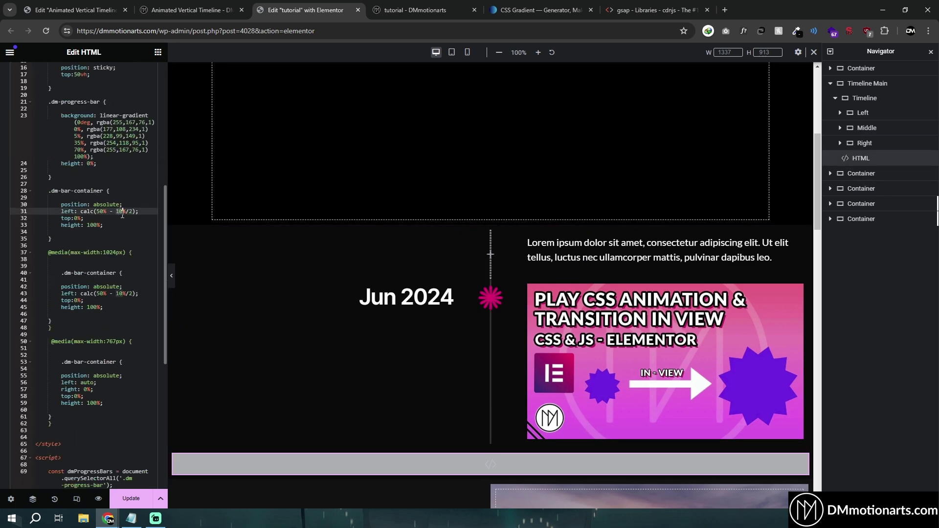
click(451, 52)
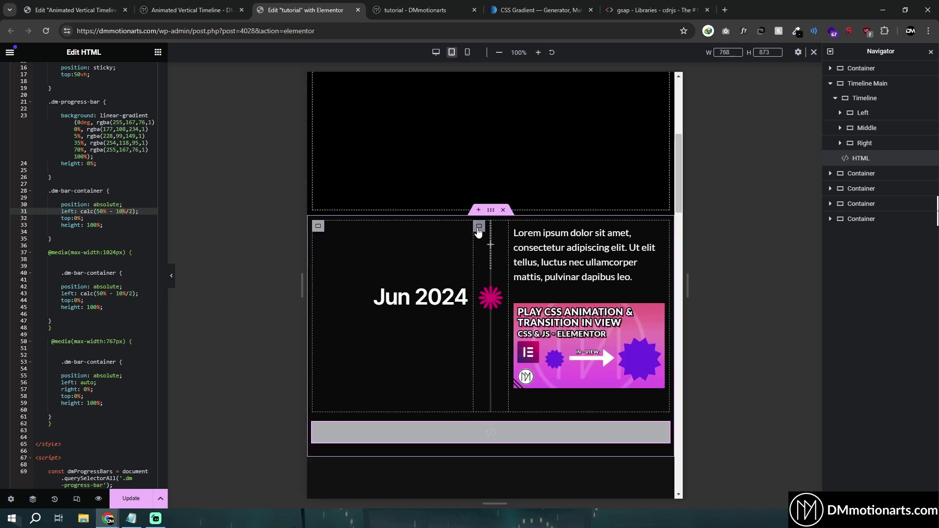
click(479, 227)
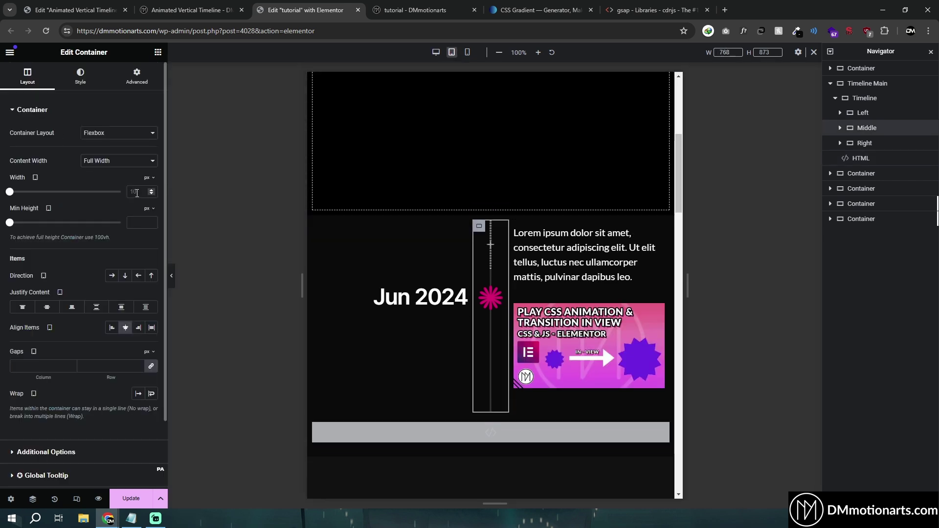
click(848, 159)
scroll(92, 248, down, 2)
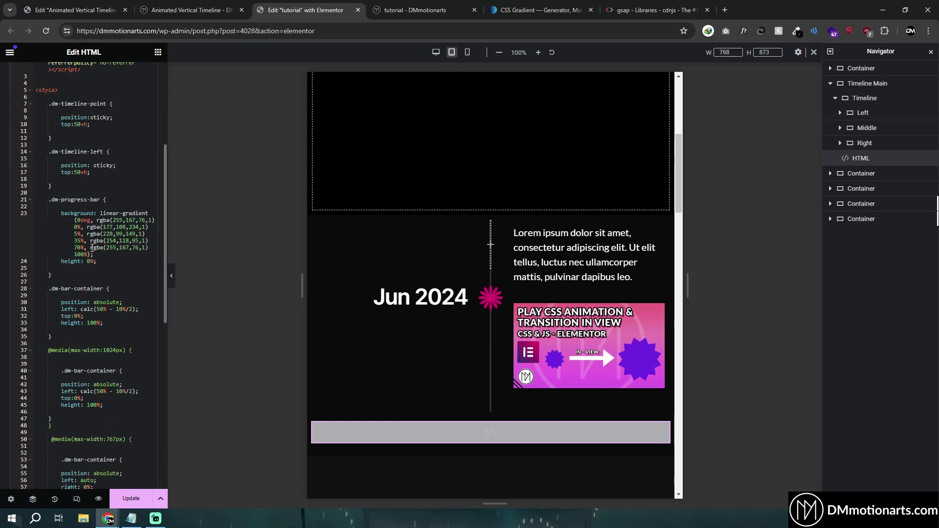
scroll(92, 248, down, 3)
click(42, 202)
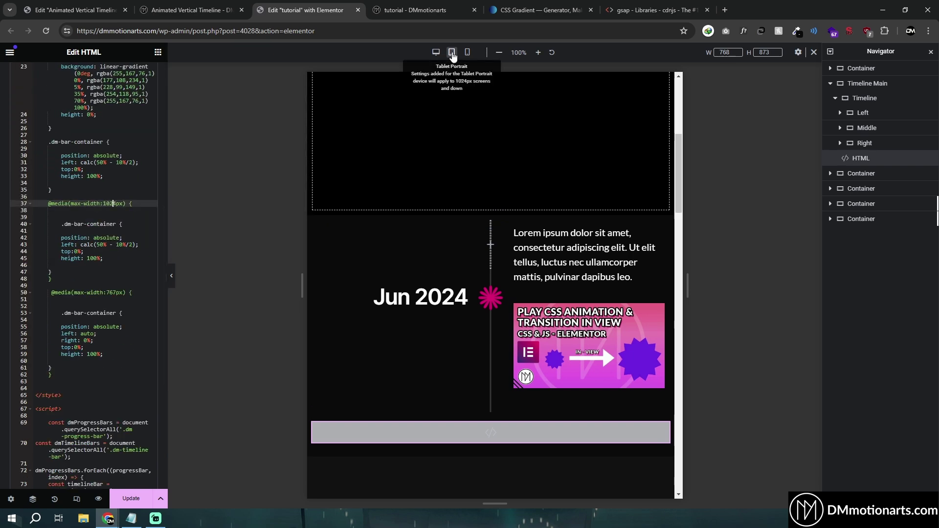
click(123, 244)
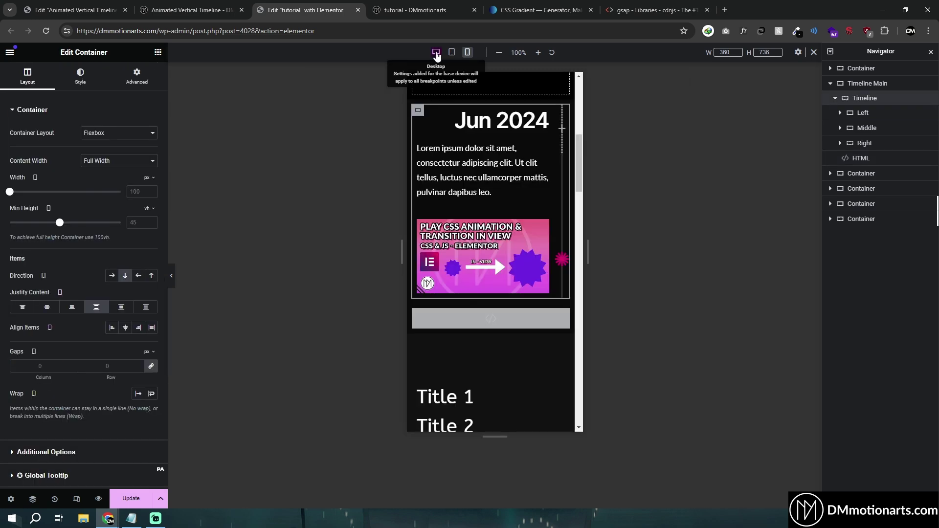
Switch to the desktop view and duplicate the Timeline container inside Timeline Main
click(435, 52)
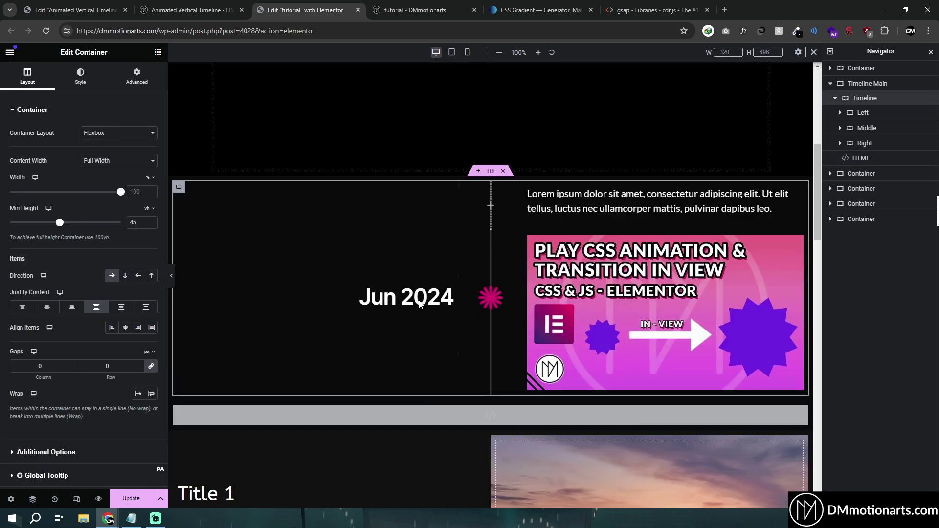
click(859, 101)
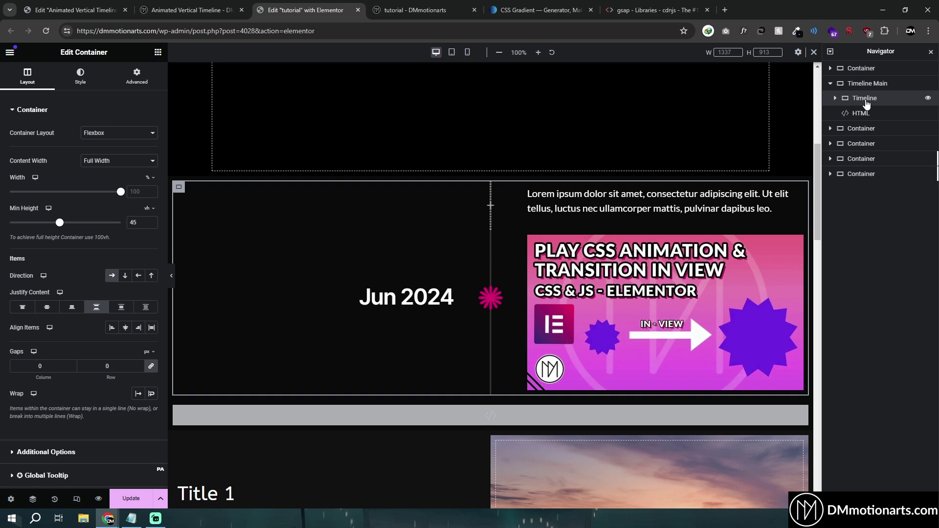
right_click(866, 103)
click(857, 130)
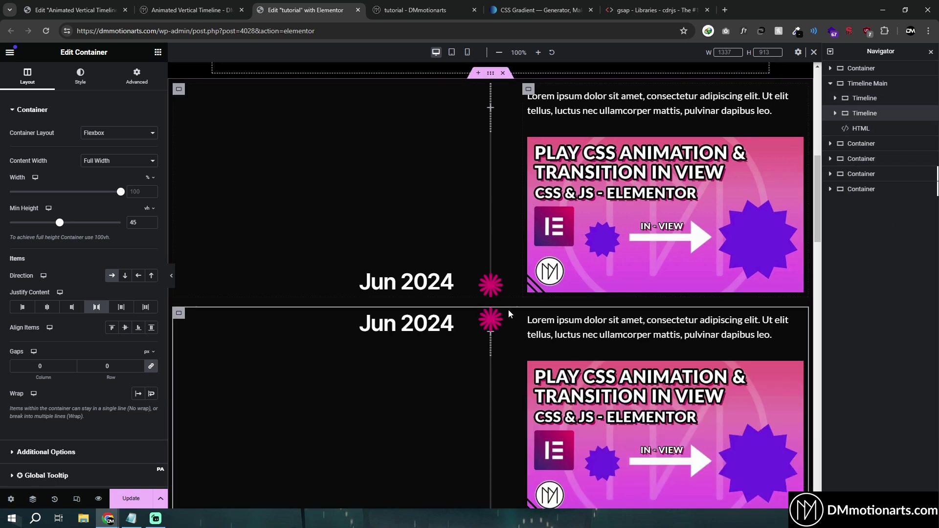
Set the Timeline Main container's column and row gaps to 0 and preview the page without the side panels
click(865, 83)
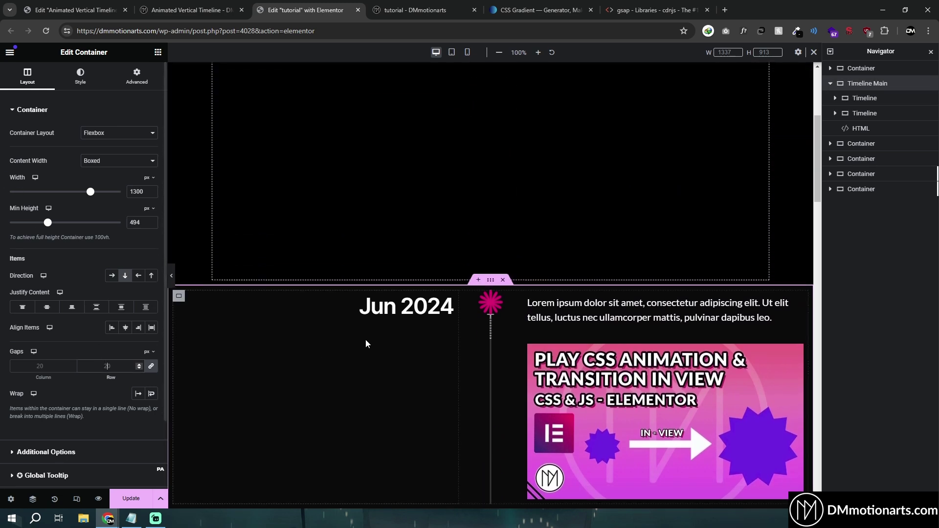
scroll(344, 346, down, 3)
key(ctrl+i)
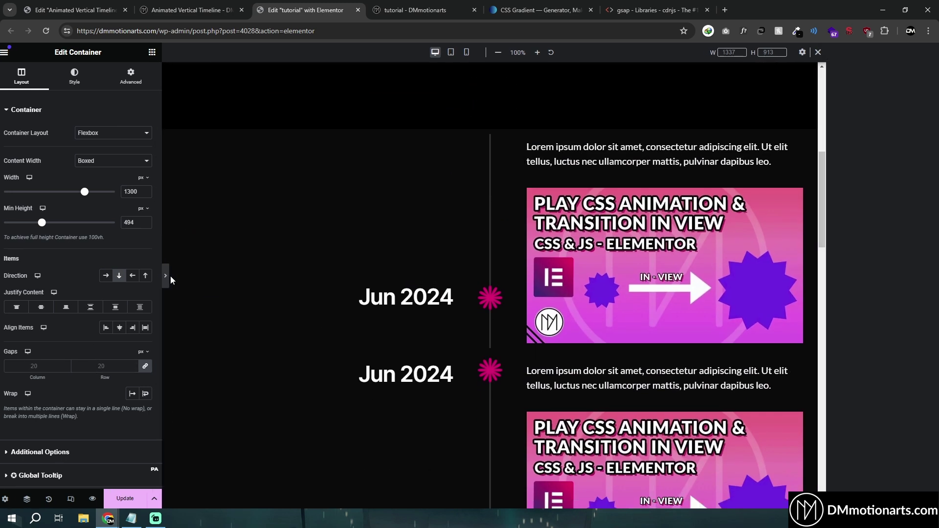
click(167, 276)
scroll(466, 353, down, 2)
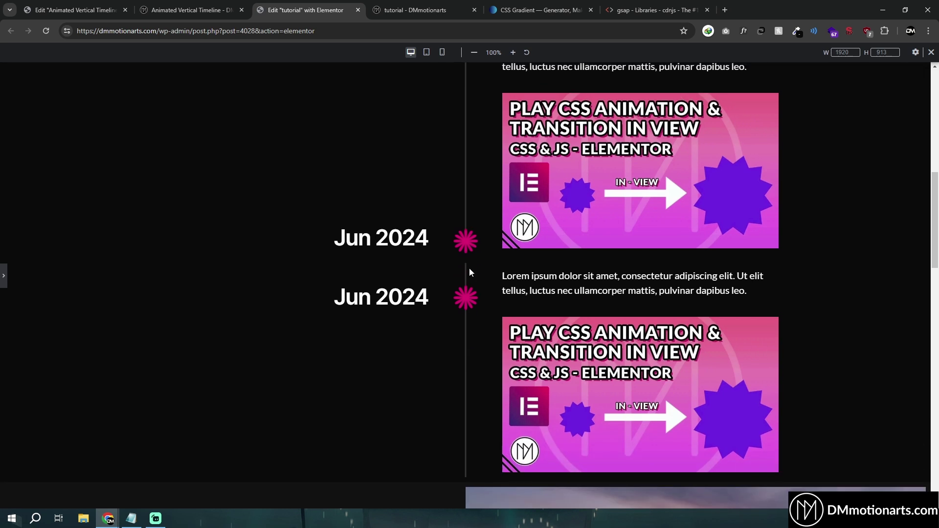
click(4, 276)
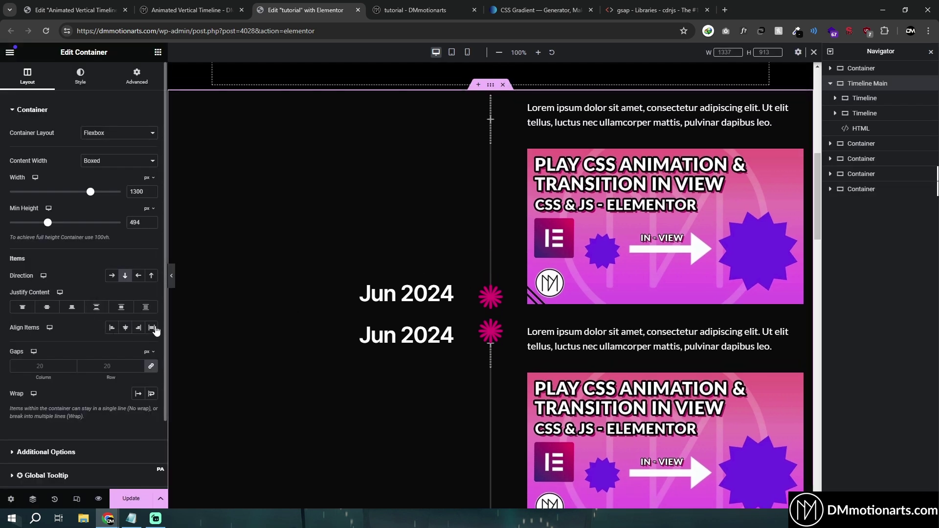
click(109, 368)
text(0)
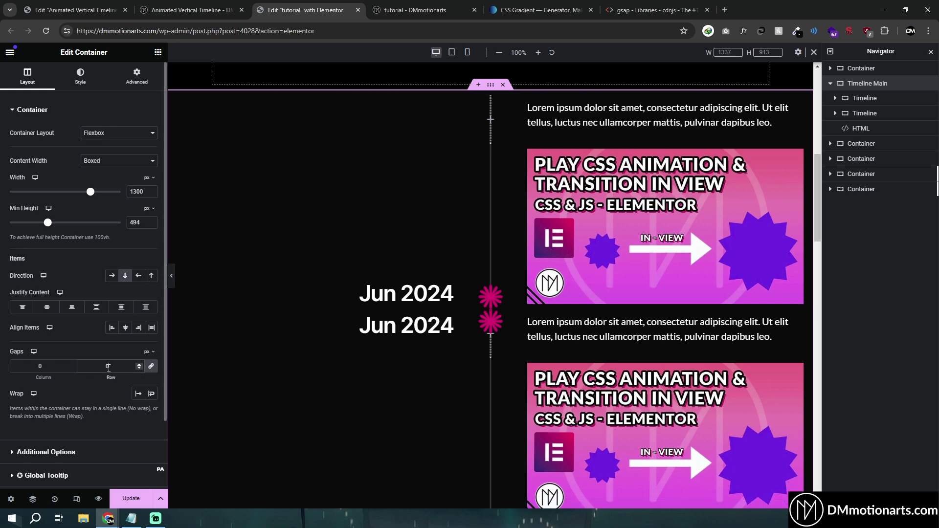
click(171, 277)
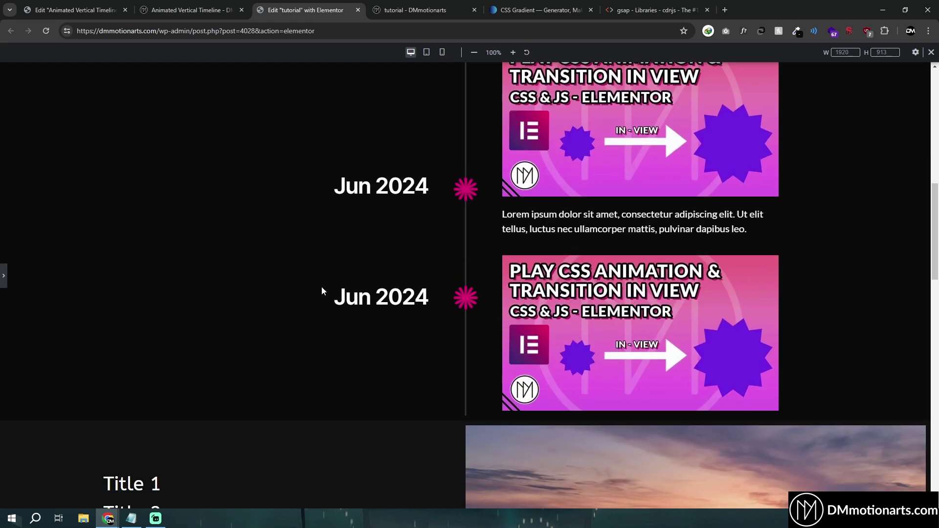
In the Animated Vertical Timeline reference page's editor, examine the padding of the first Timeline's Date and Content containers
click(74, 10)
scroll(224, 161, down, 2)
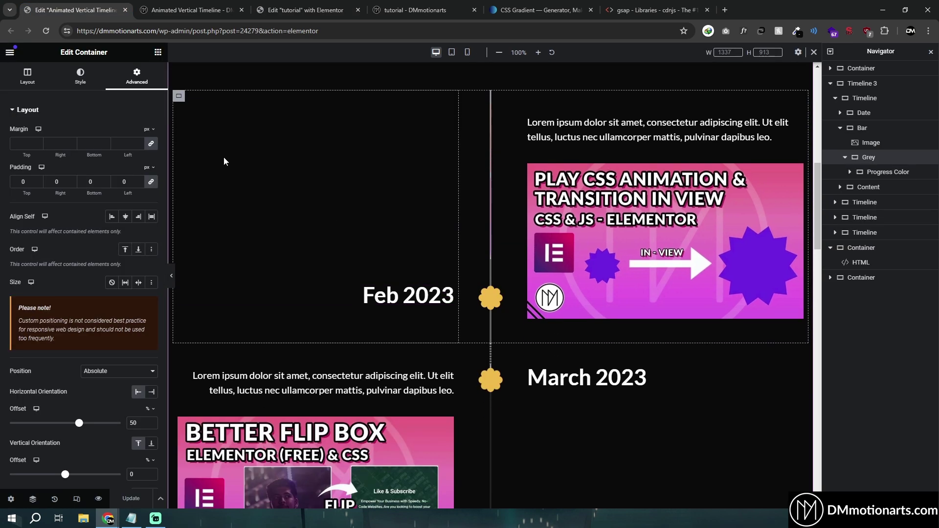
click(179, 97)
click(138, 78)
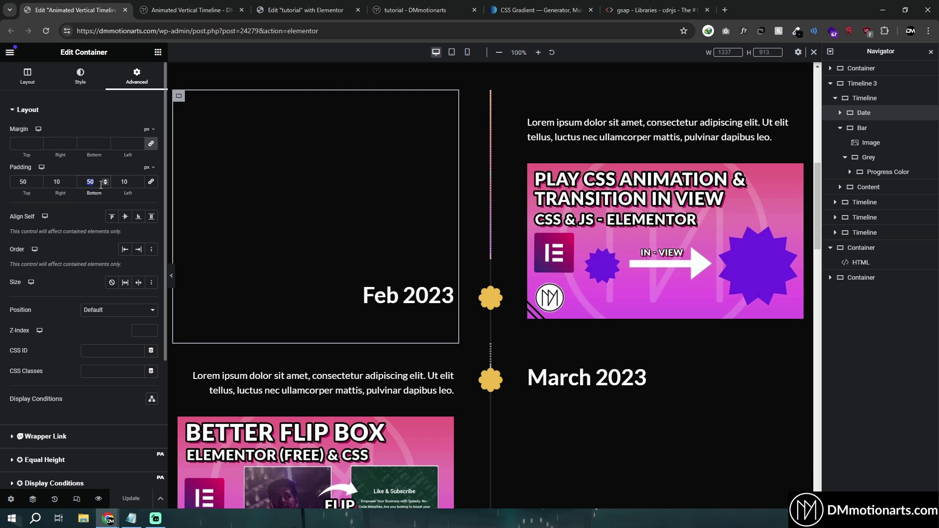
click(528, 95)
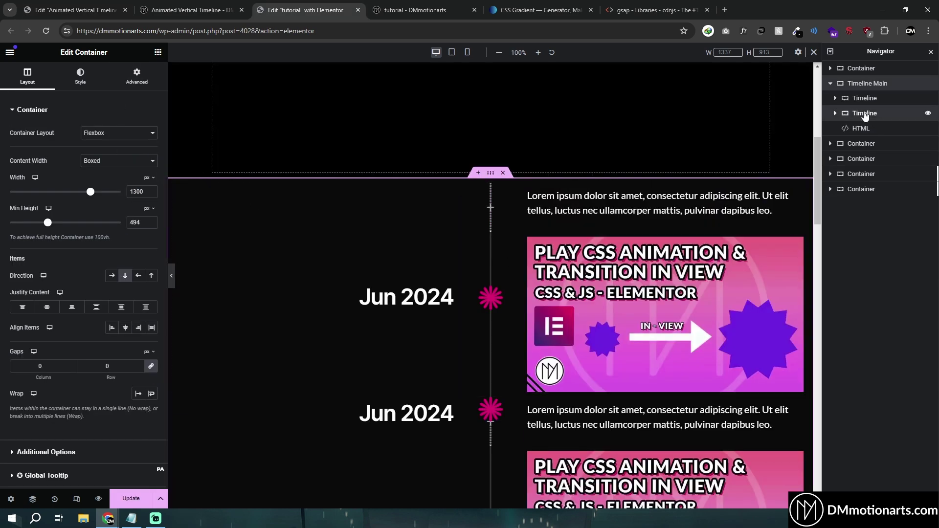
In the tutorial page, delete the duplicate Timeline and set the Left container's padding to 50 top and bottom, 10 right and left
key(Delete)
click(178, 188)
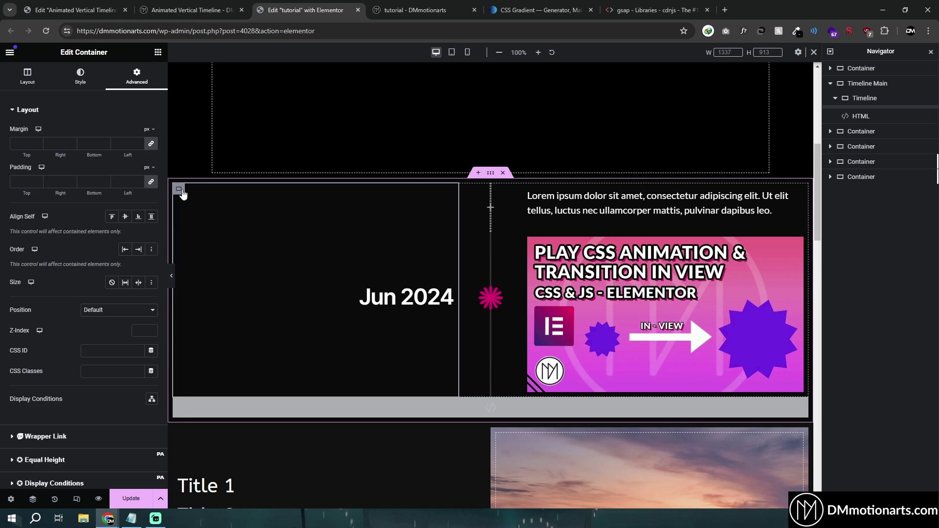
click(120, 182)
text(0)
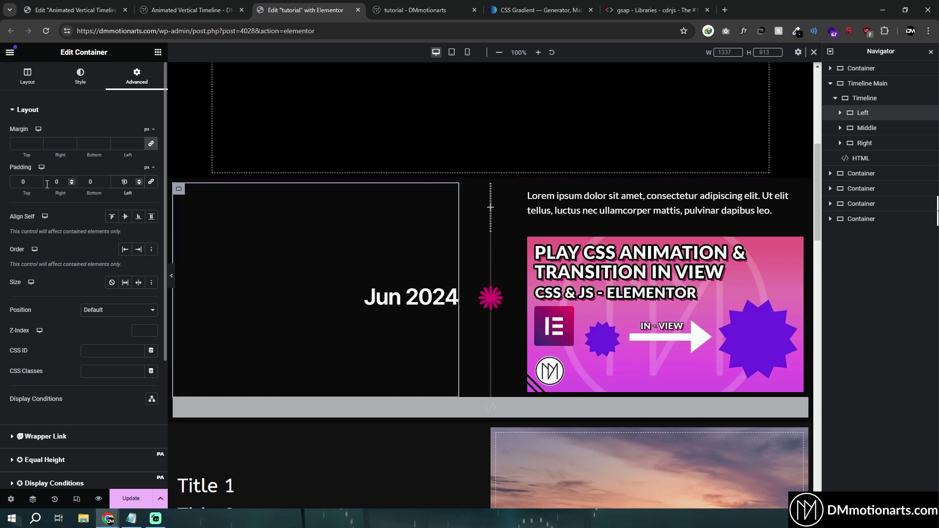
click(47, 185)
text(1)
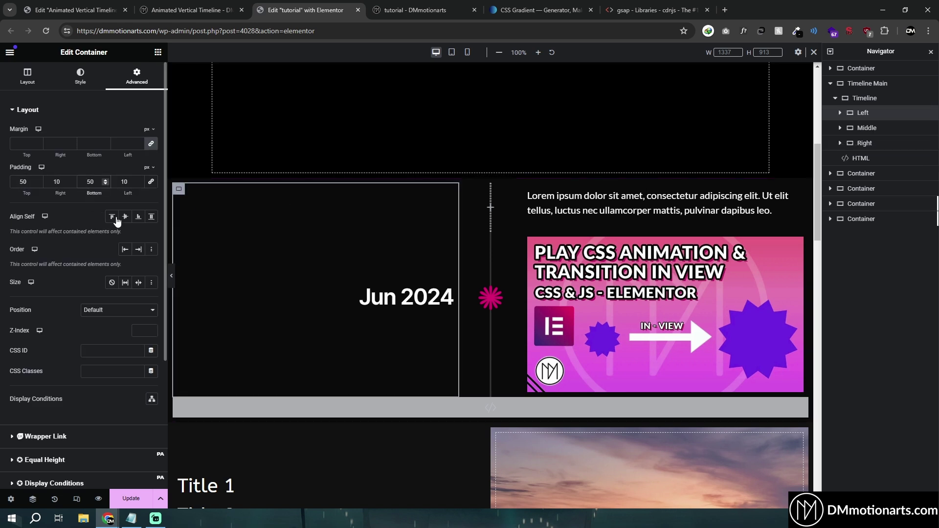
scroll(441, 294, up, 1)
scroll(411, 314, down, 3)
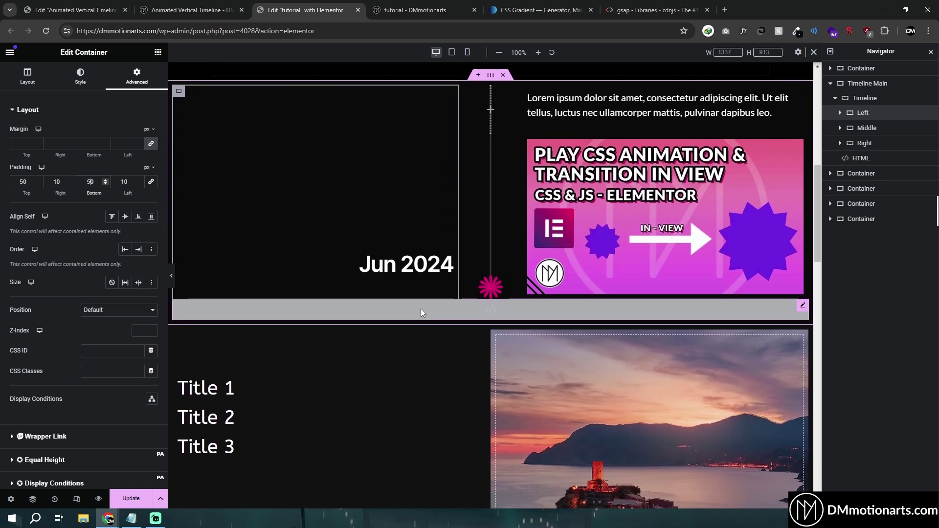
Set the Right container's padding to 50 px top and bottom and 10 px right and left
scroll(514, 147, up, 1)
click(530, 143)
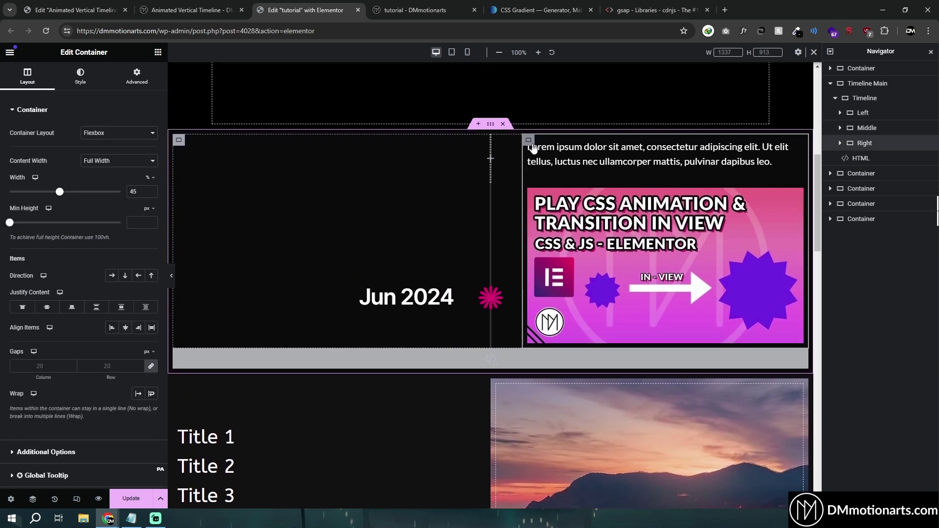
click(137, 75)
click(124, 182)
text(0)
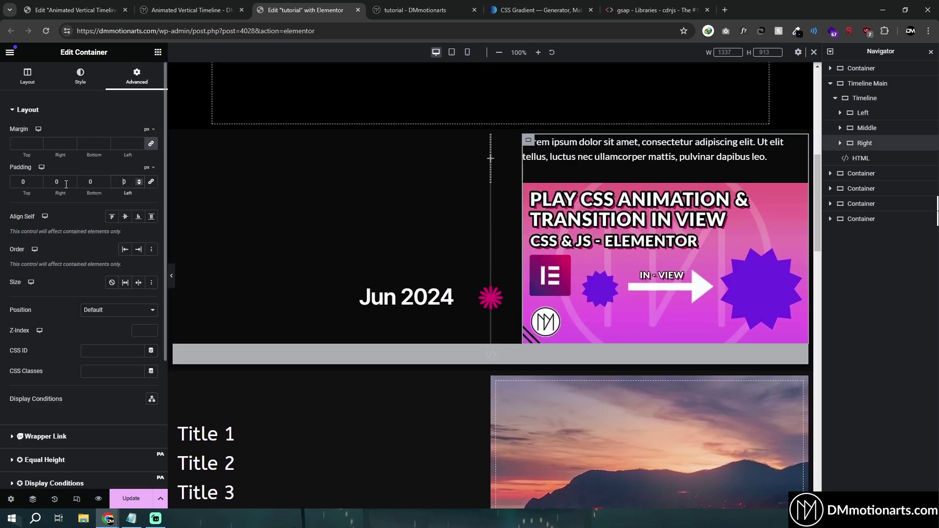
text(1)
click(66, 181)
text(10)
key(shift+Tab)
text(50)
key(Tab)
key(Tab)
text(50)
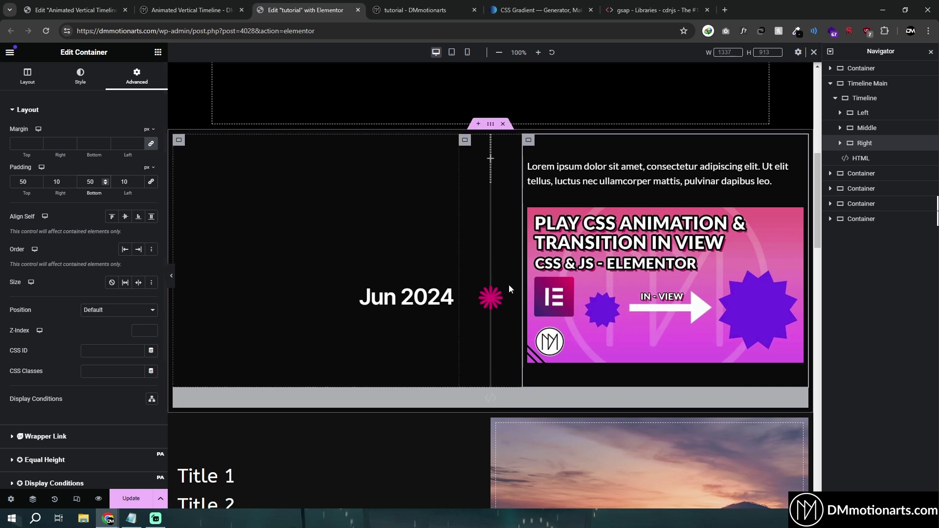
scroll(526, 296, up, 4)
scroll(527, 297, down, 6)
scroll(527, 297, up, 2)
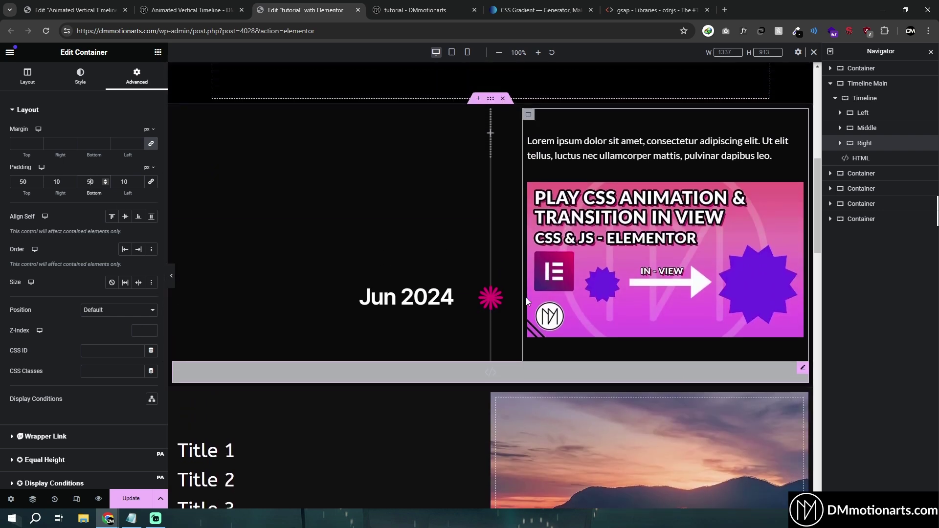
Set the Middle container's padding to 50 px top and bottom and 10 px right and left
scroll(526, 298, up, 2)
click(471, 202)
click(137, 77)
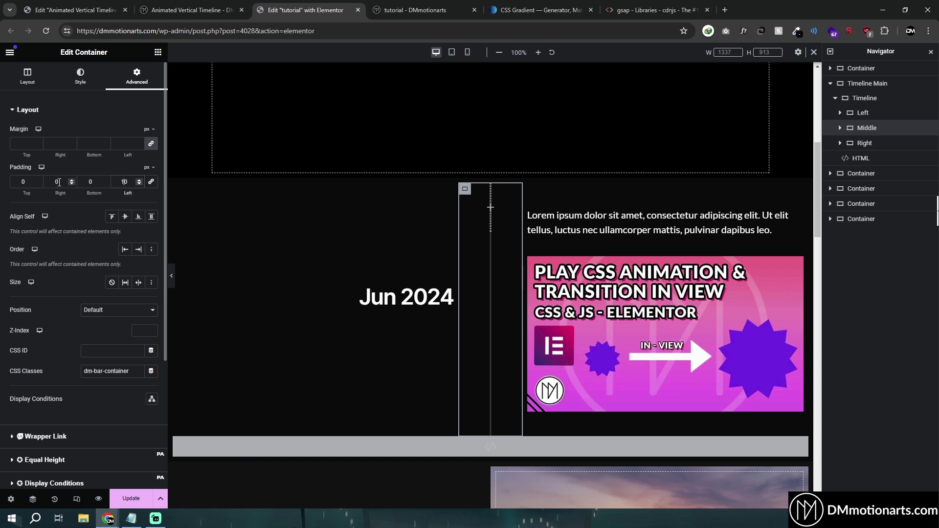
text(50)
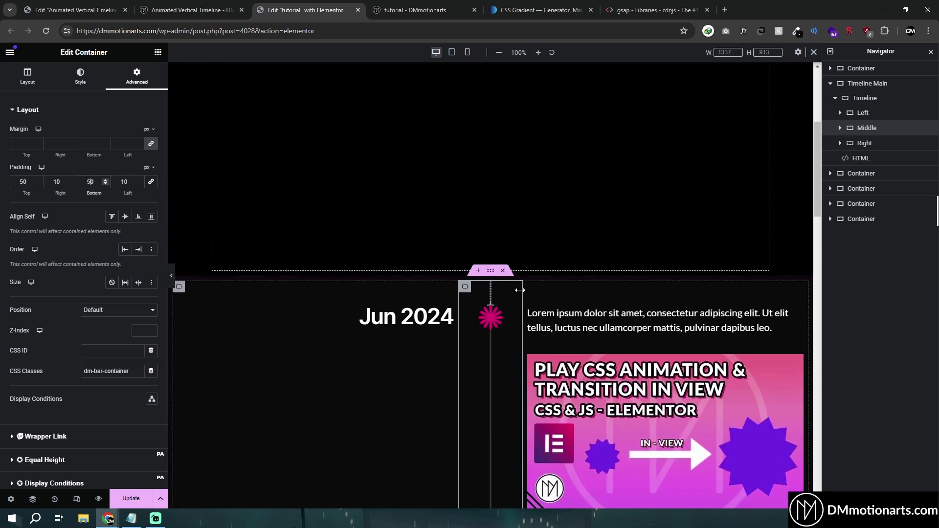
scroll(512, 307, down, 4)
scroll(511, 307, up, 2)
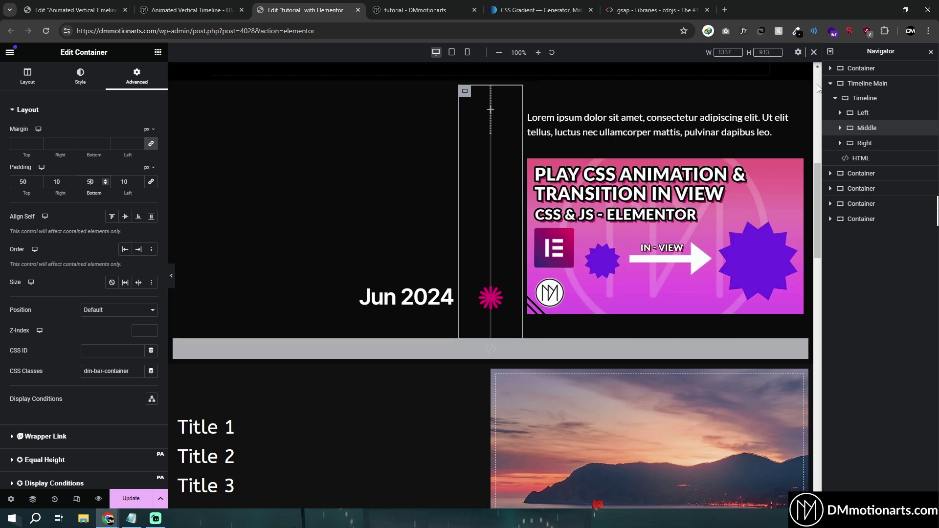
Check the tablet layout, duplicate the Timeline container in desktop view and set the copy's direction to Row - reversed
click(836, 98)
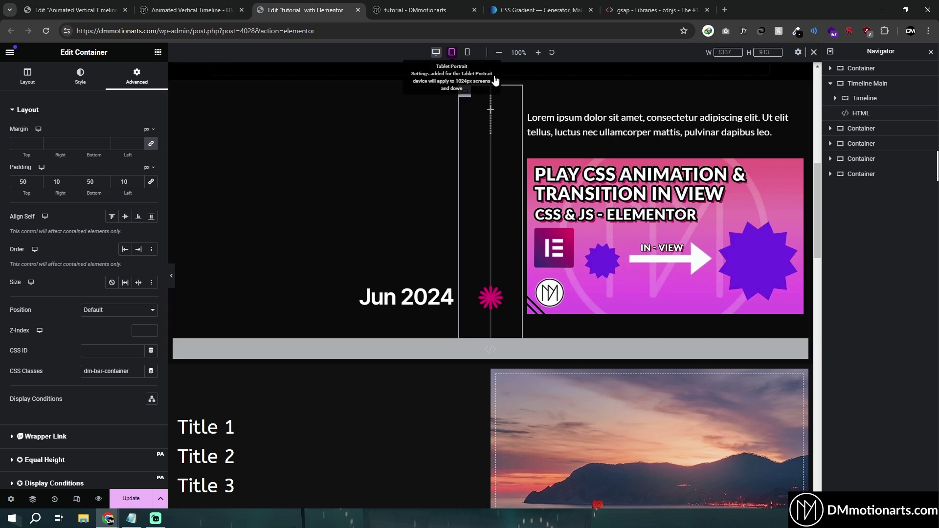
click(452, 53)
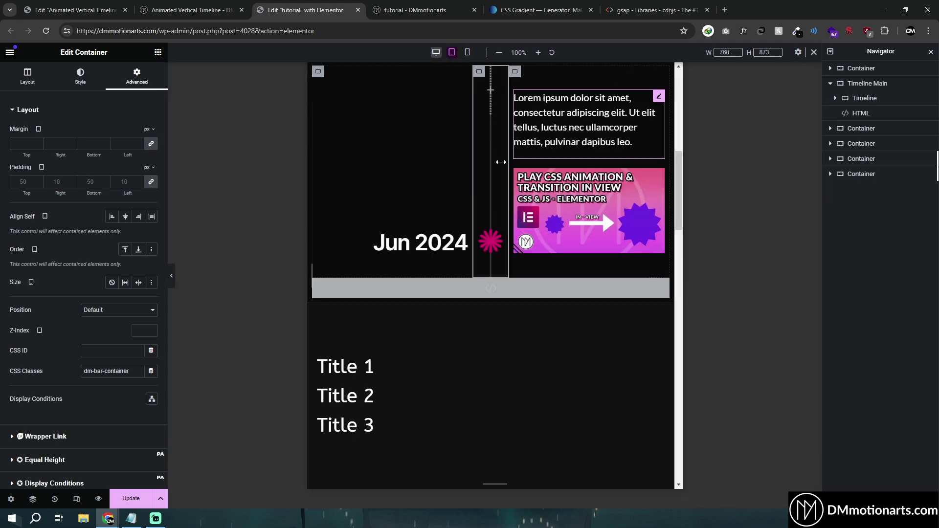
click(436, 52)
right_click(864, 100)
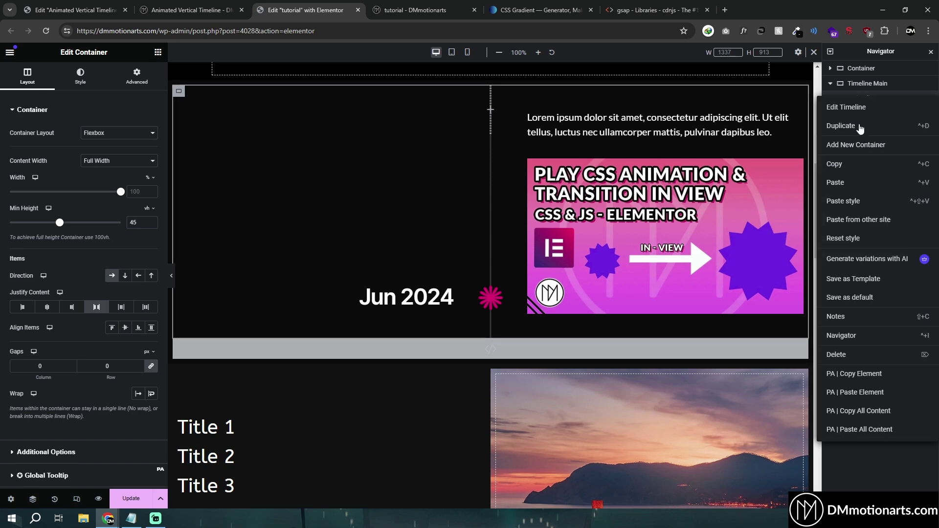
click(857, 129)
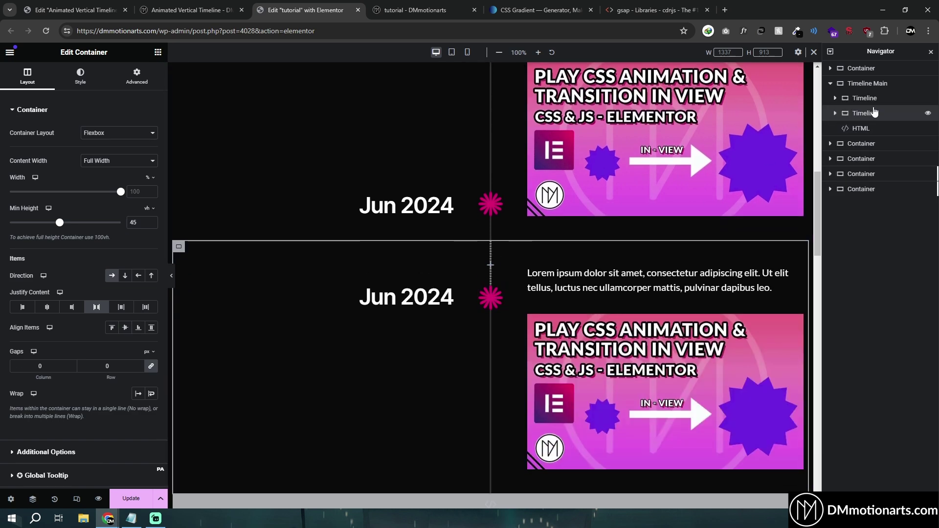
click(138, 275)
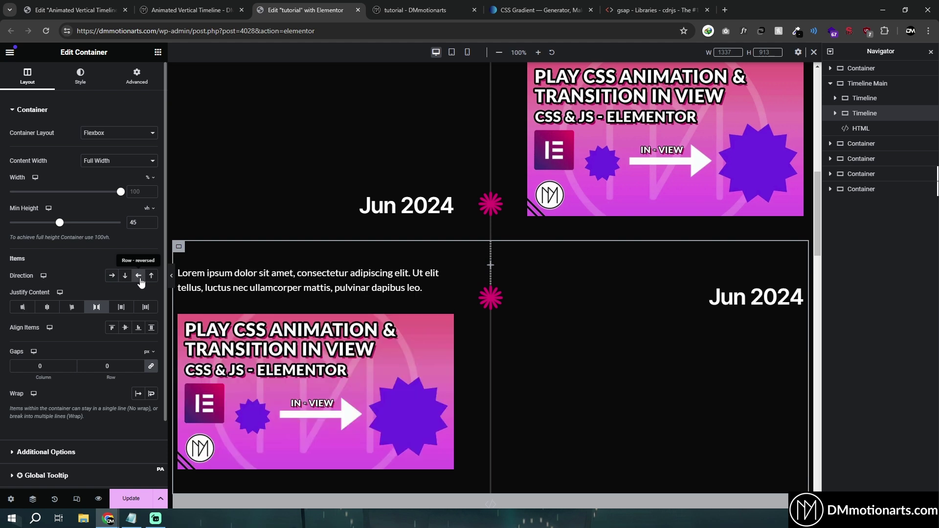
In the second Timeline, align the Jun 2024 heading left and the lorem ipsum text right
click(649, 297)
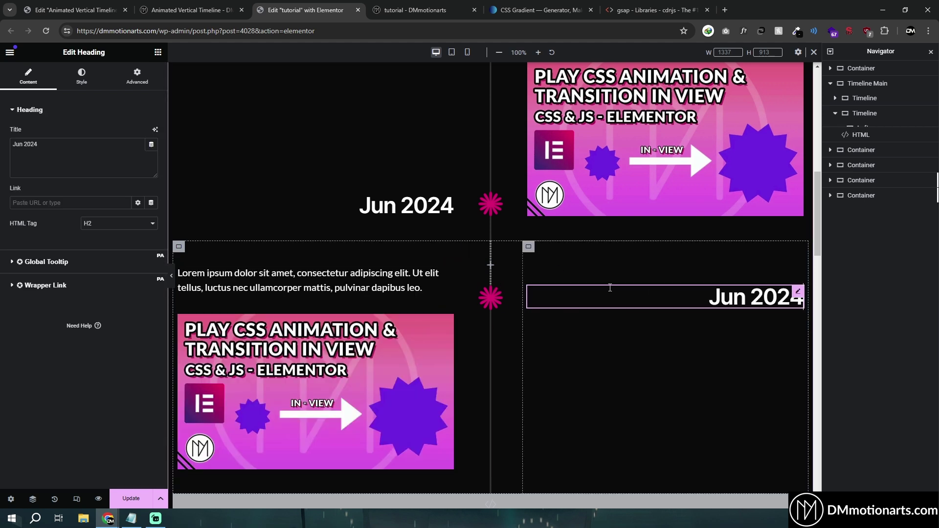
click(81, 77)
click(117, 140)
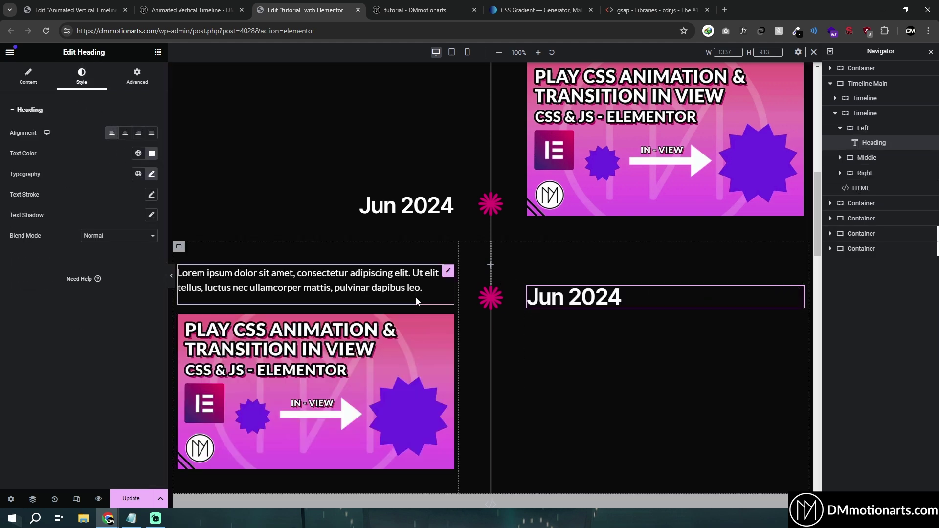
click(443, 274)
click(81, 77)
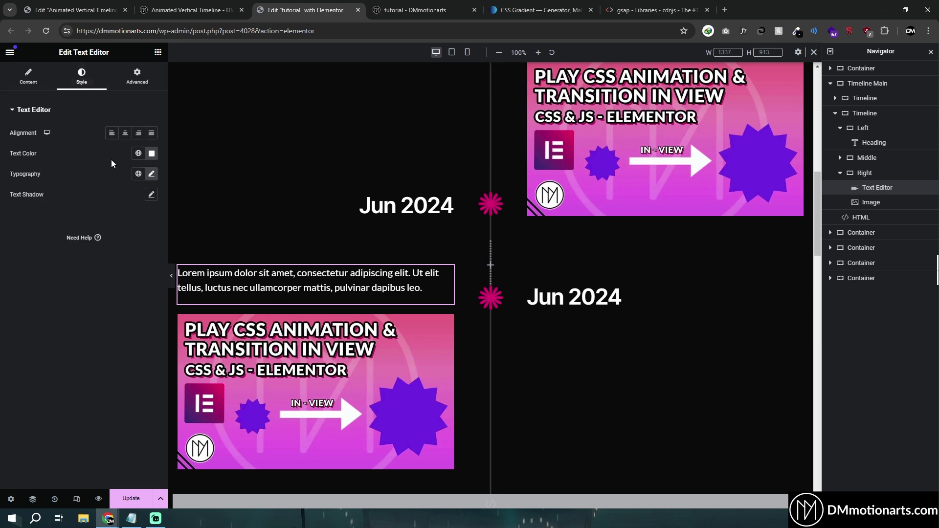
click(138, 133)
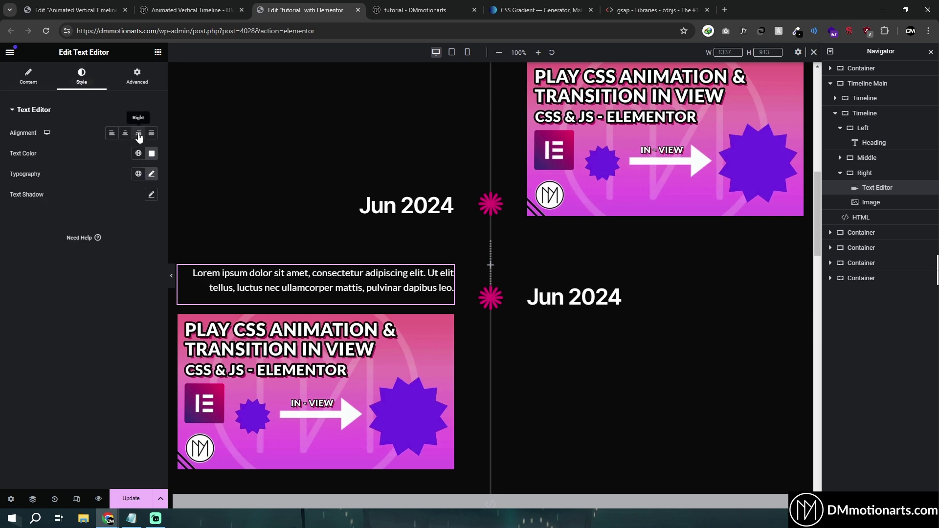
Check the scroll-driven progress bar and sticky dates across both timeline rows on the tutorial preview page
click(171, 276)
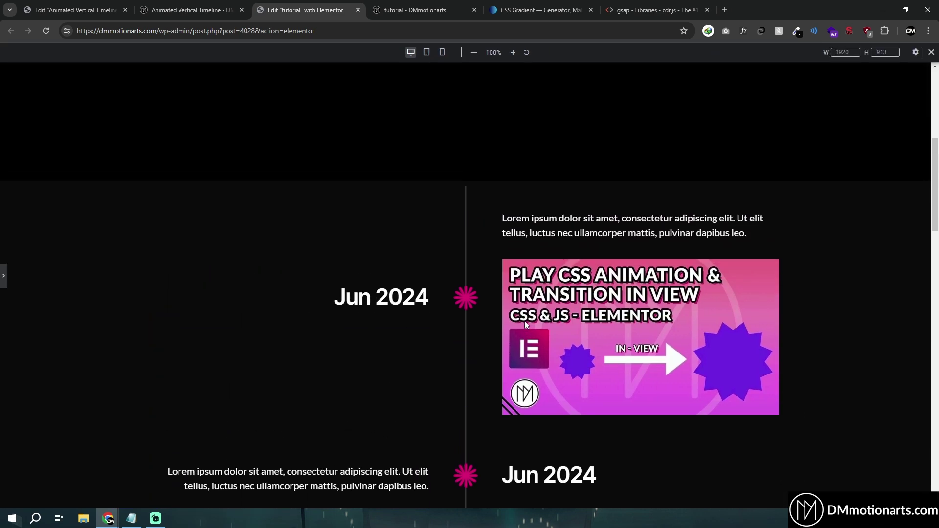
key(ctrl+Tab)
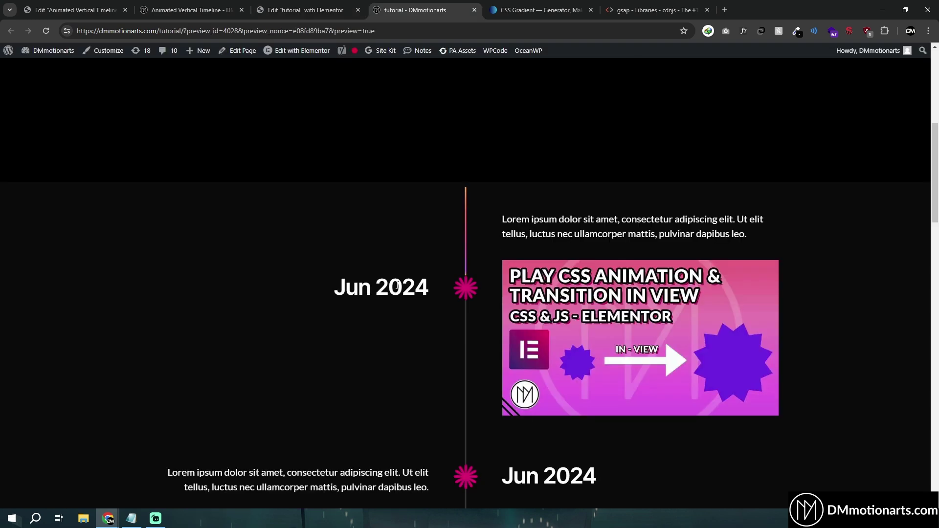
scroll(399, 284, down, 4)
scroll(398, 285, down, 5)
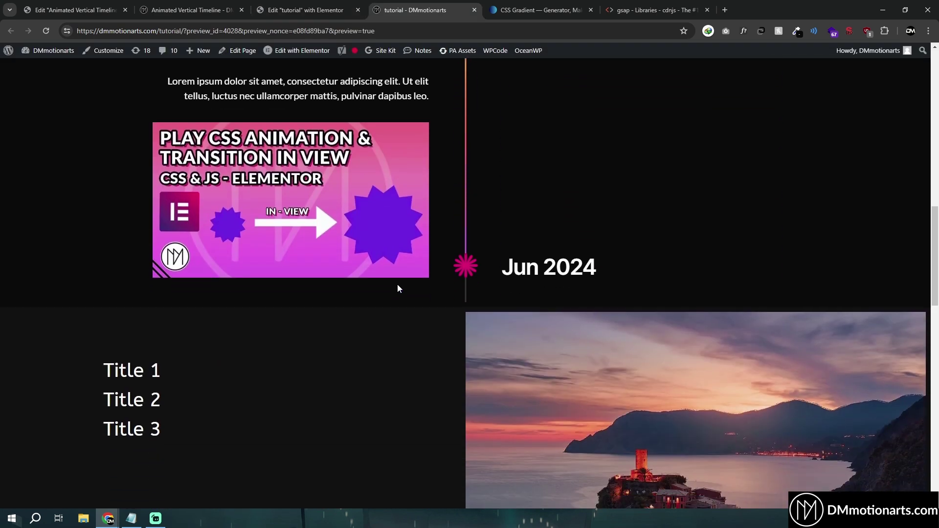
Return to the Elementor editor and add a new container inside the first Timeline's Middle container
scroll(399, 285, up, 3)
scroll(399, 284, up, 4)
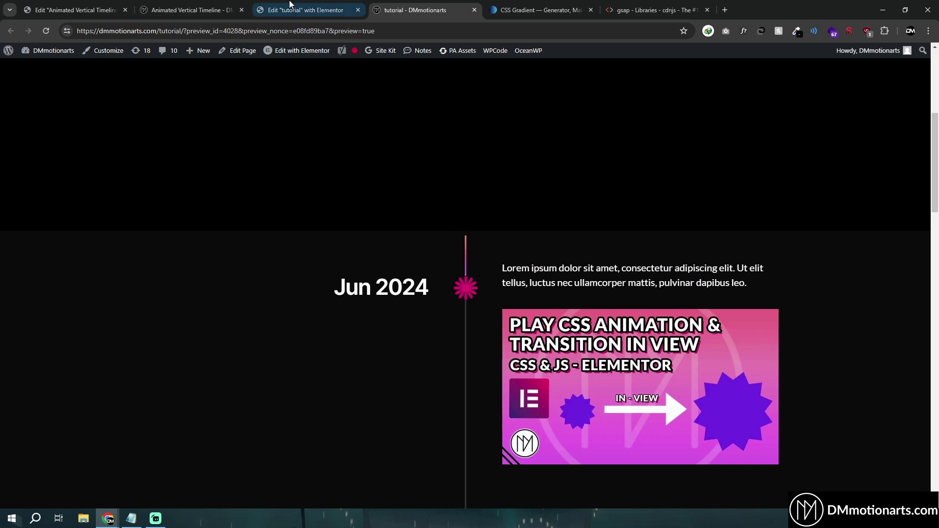
click(306, 9)
click(485, 192)
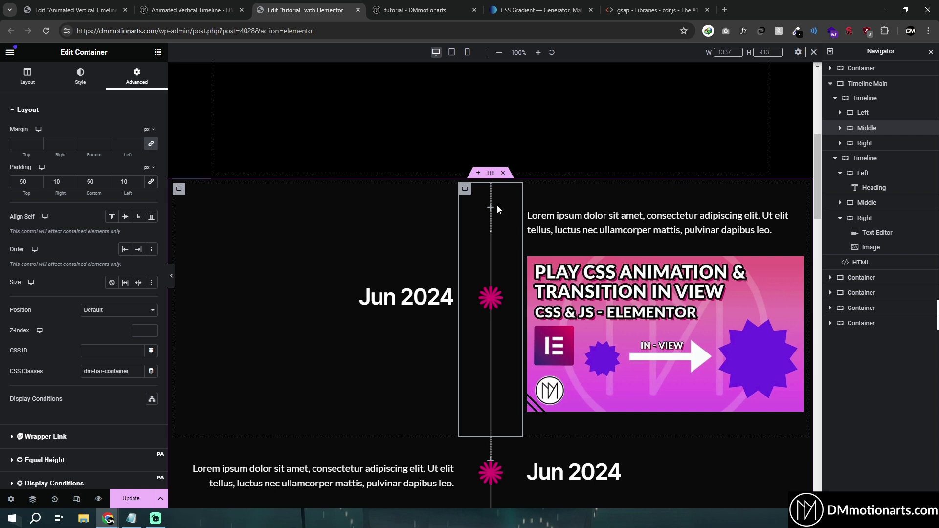
click(158, 51)
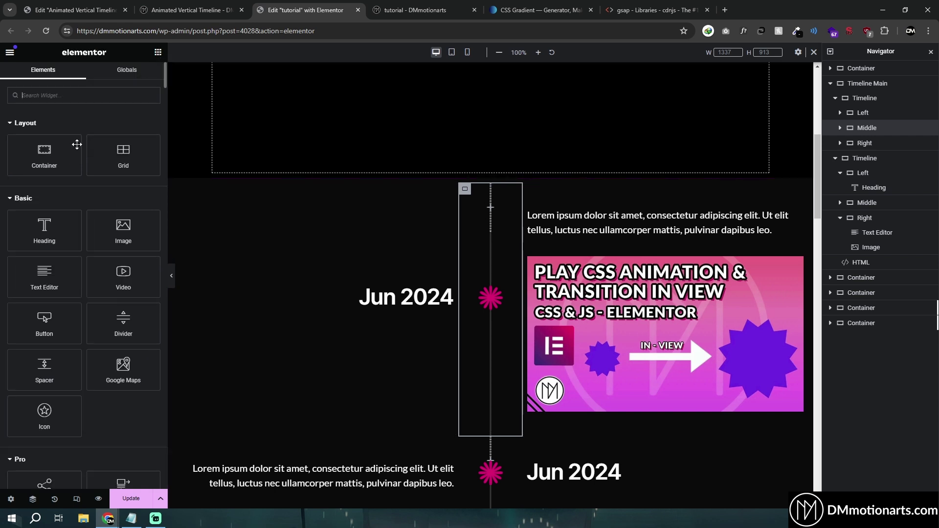
click(42, 150)
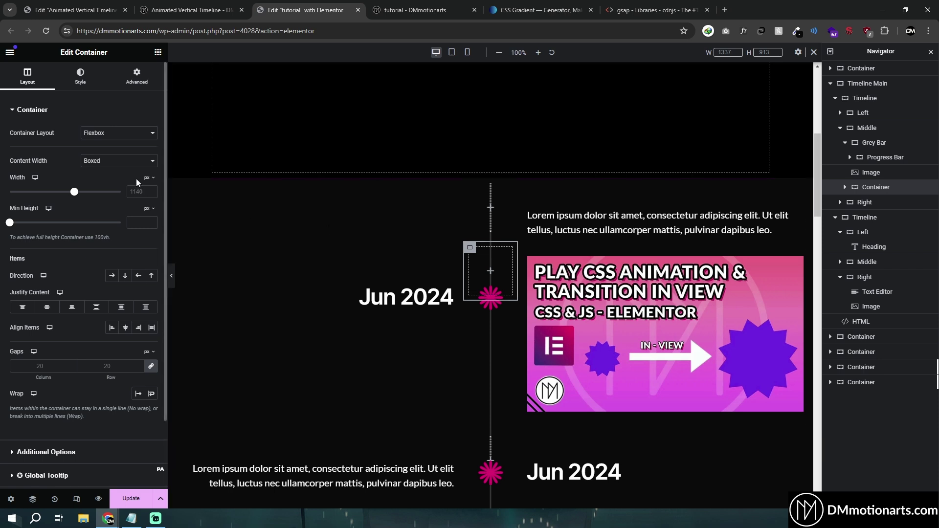
Set the new container to full width at 100% with a minimum height of 100 px
click(117, 160)
click(115, 183)
text(100)
text(50)
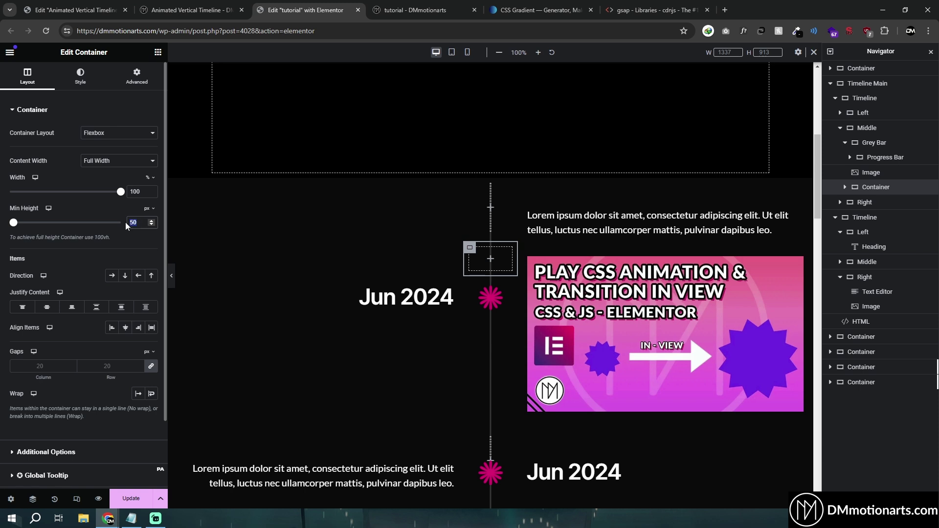
text(100)
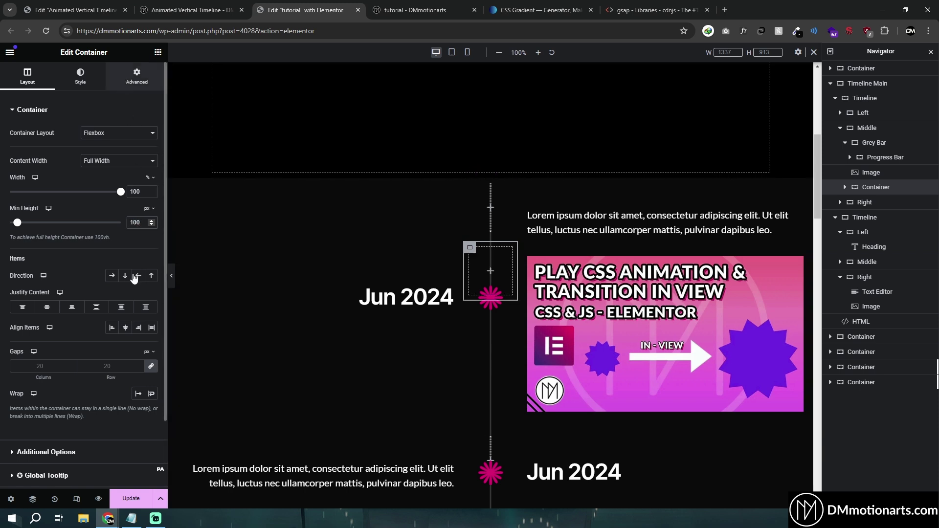
Set the new container's position to Absolute
click(136, 77)
click(112, 311)
click(107, 326)
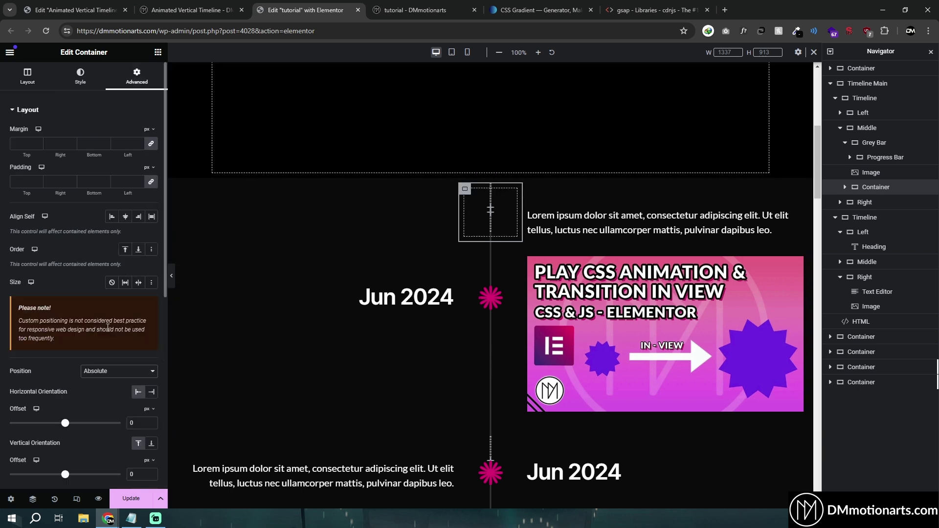
scroll(151, 389, down, 1)
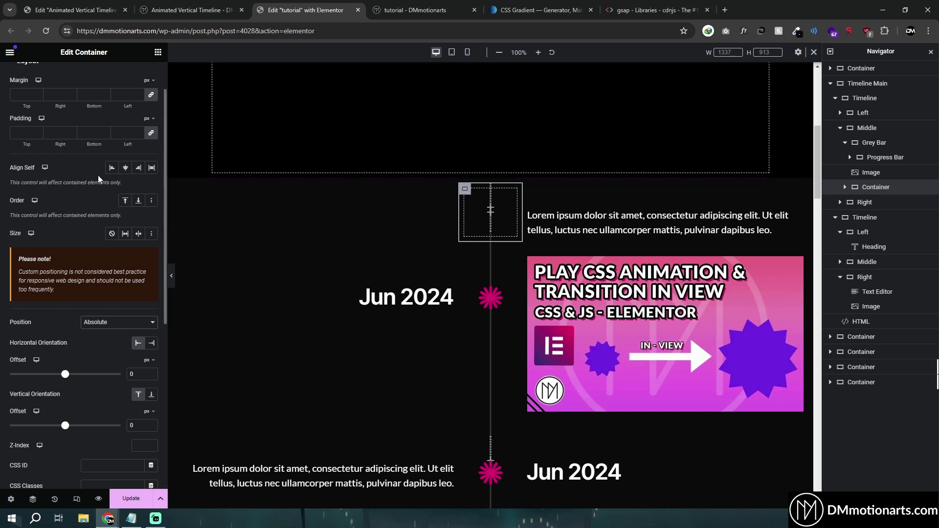
scroll(152, 172, up, 1)
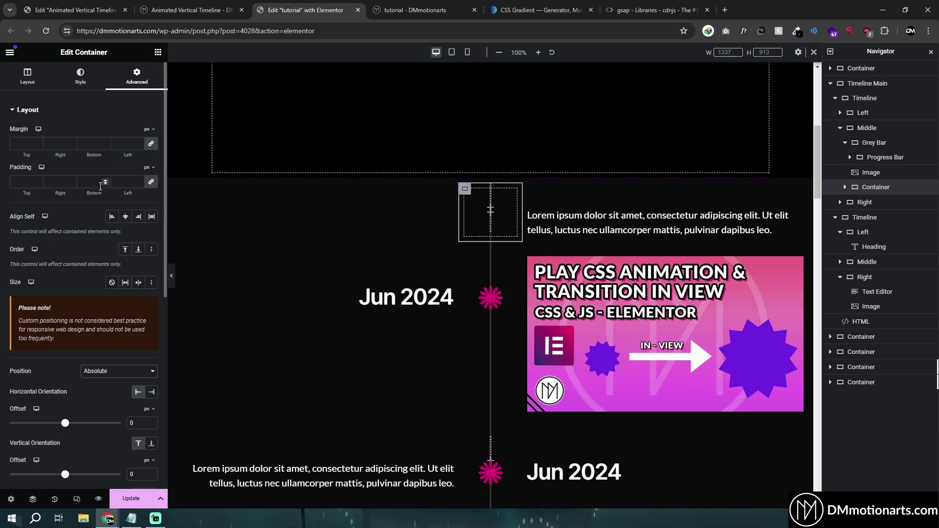
Copy the Timeline Main background colour #0A0A0A and rename the new container Opacity Gradient
click(80, 77)
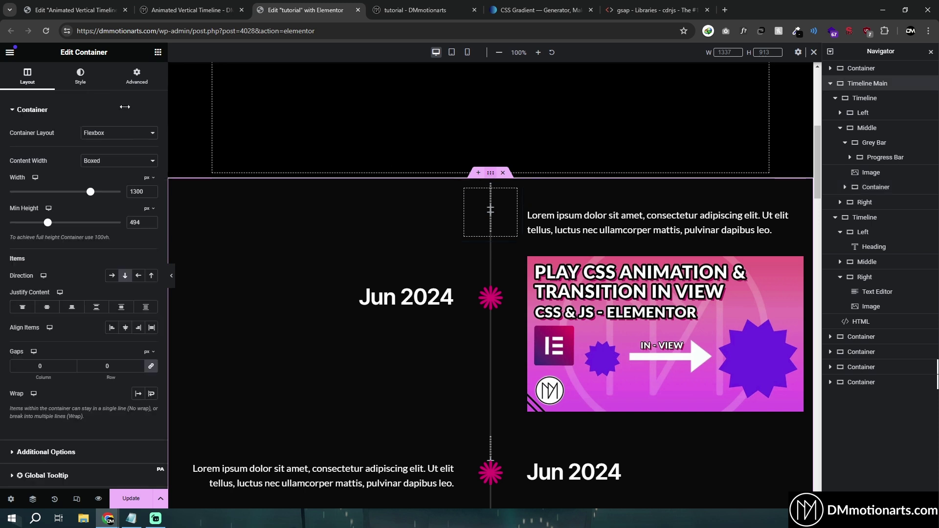
click(152, 177)
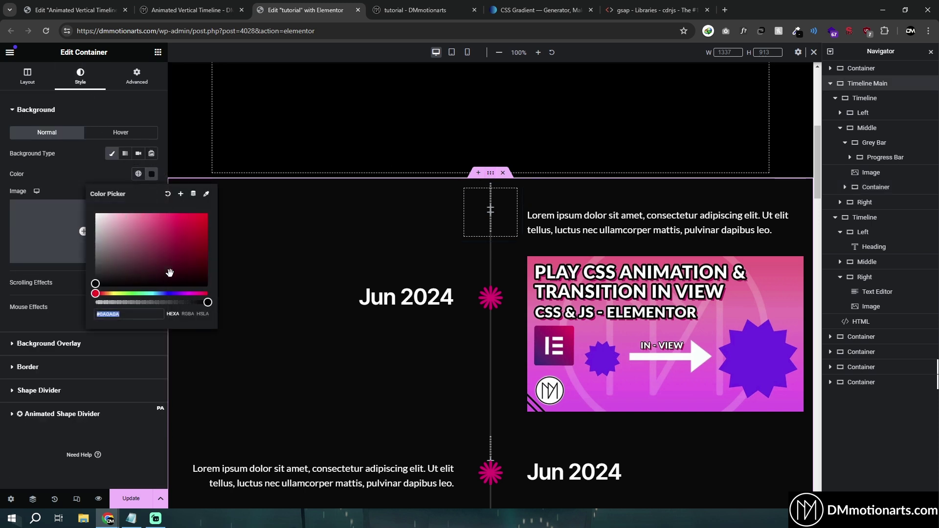
click(465, 188)
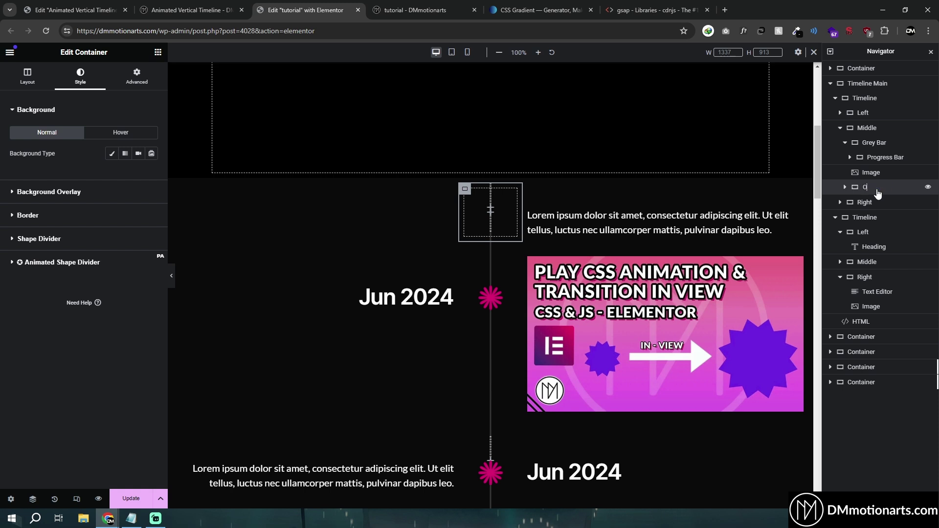
text(y Gradient)
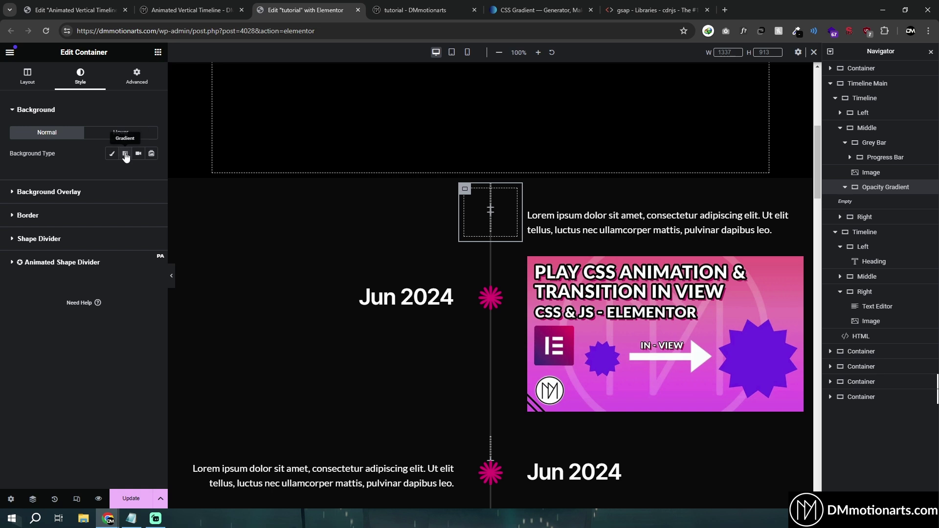
Give the Opacity Gradient container a gradient background from #0A0A0A to a fully transparent second colour and update the page
click(125, 154)
click(151, 217)
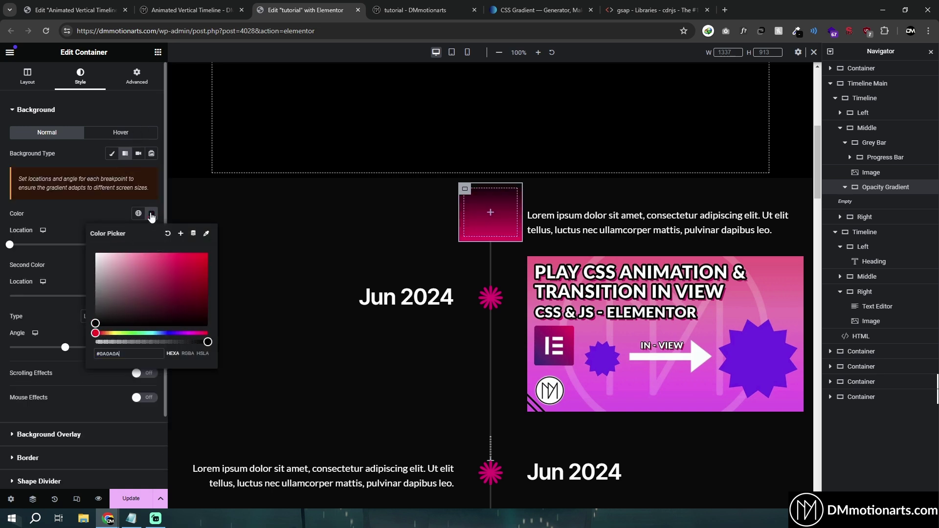
click(151, 216)
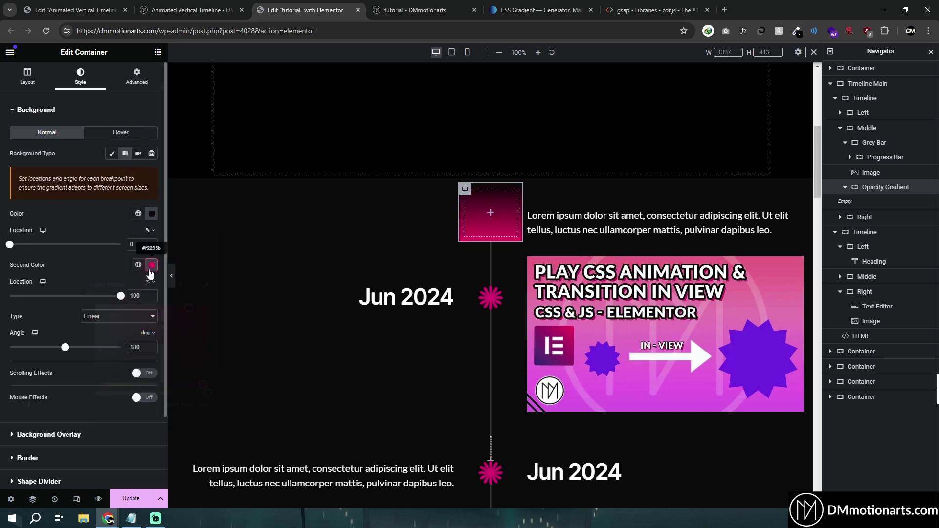
click(152, 264)
drag(203, 393, 95, 392)
click(72, 300)
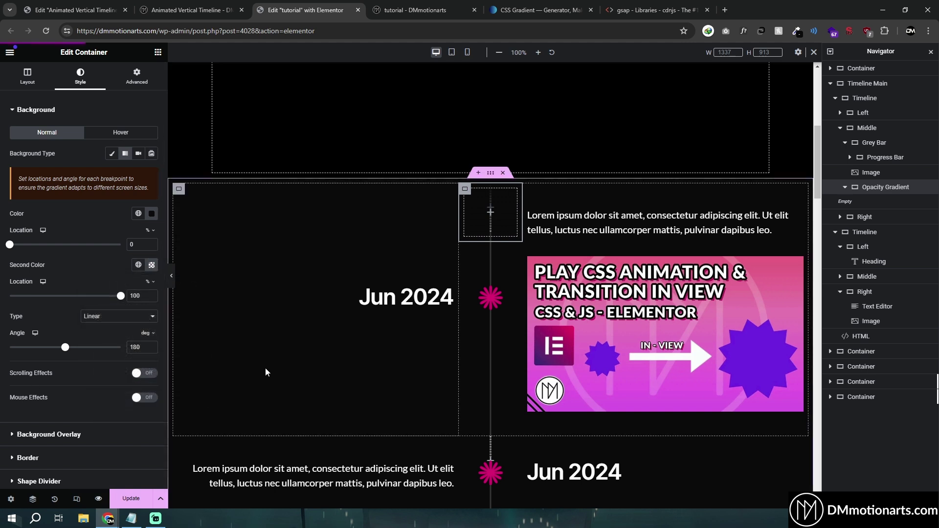
Reload the tutorial preview page and check the fade at the start of the first timeline row's bar
key(ctrl+Tab)
key(F5)
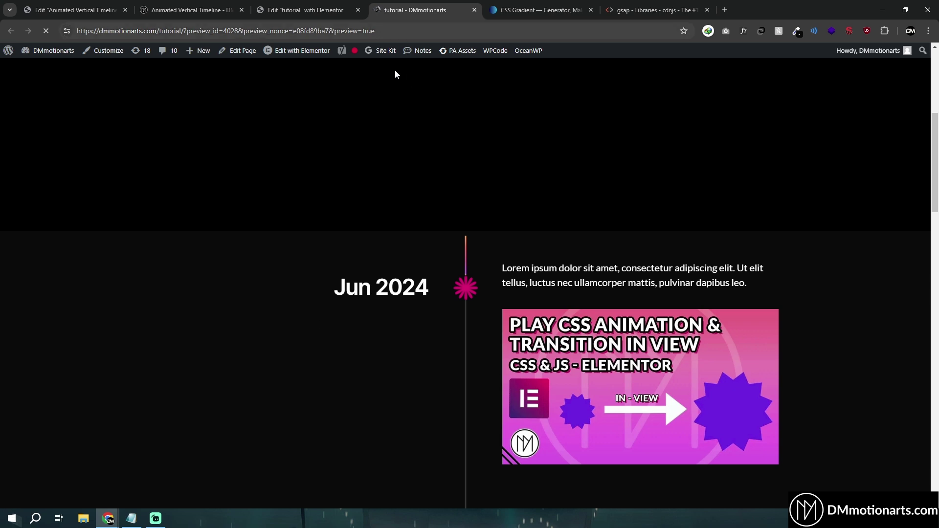
scroll(447, 203, down, 3)
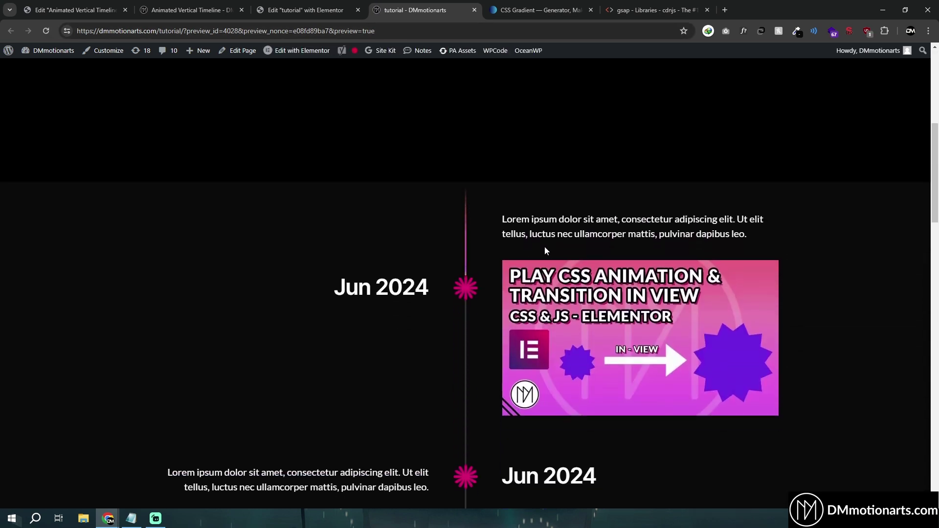
scroll(544, 247, down, 3)
scroll(546, 244, up, 2)
scroll(545, 244, up, 1)
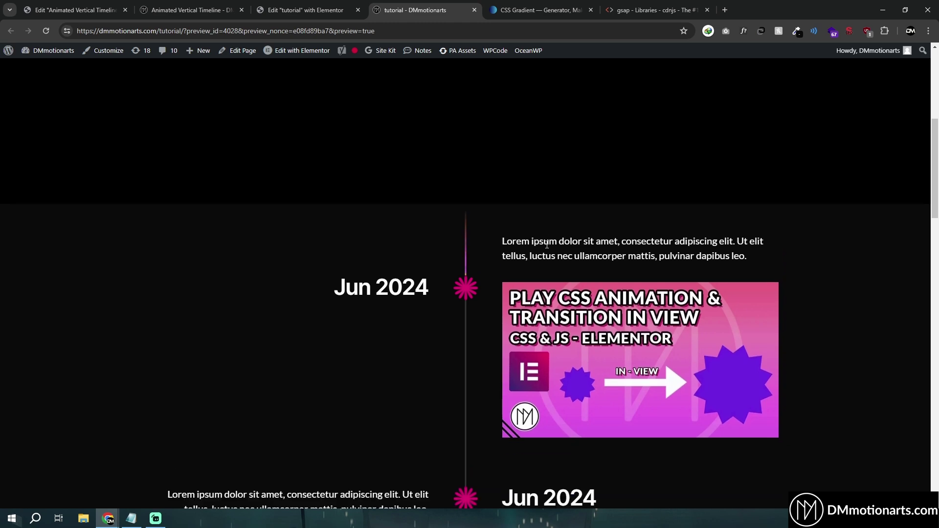
scroll(472, 174, down, 2)
In the Elementor editor, copy the Opacity Gradient container and paste it into the second Timeline's Middle container
click(306, 10)
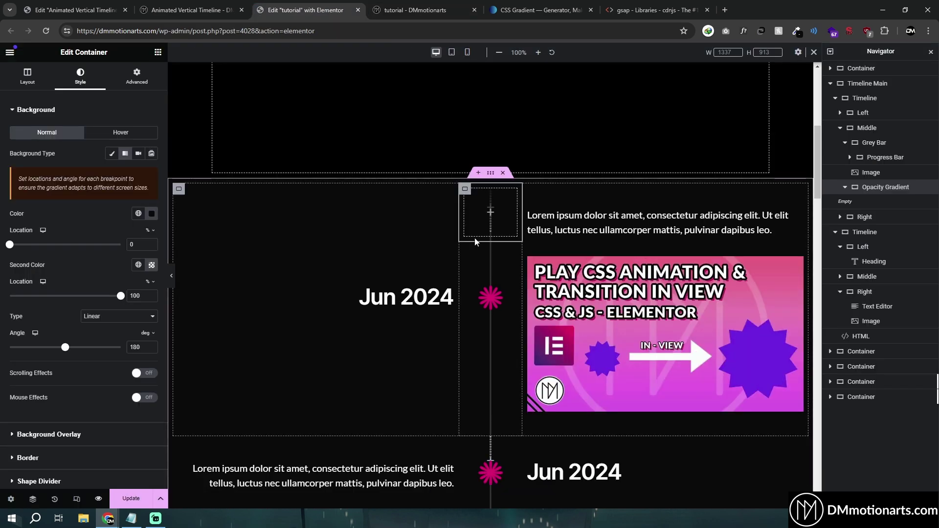
scroll(487, 199, down, 3)
scroll(464, 163, up, 2)
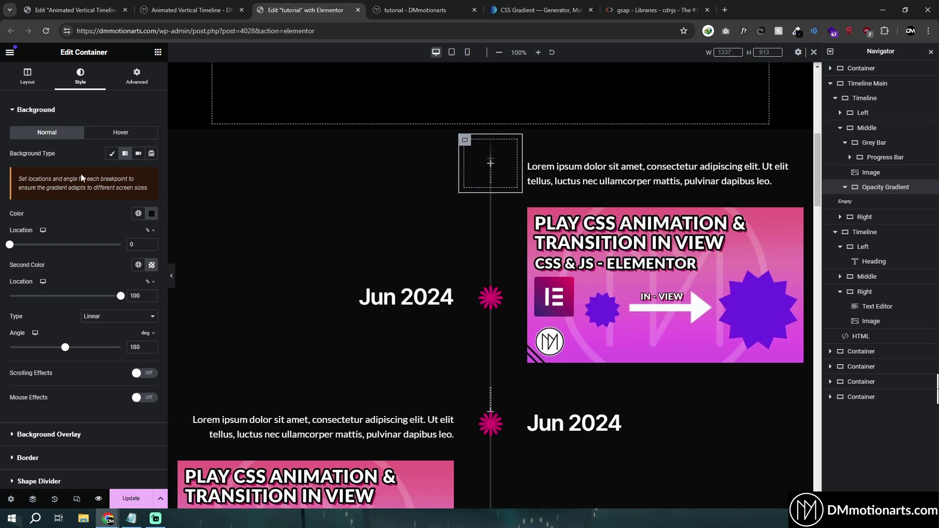
right_click(467, 141)
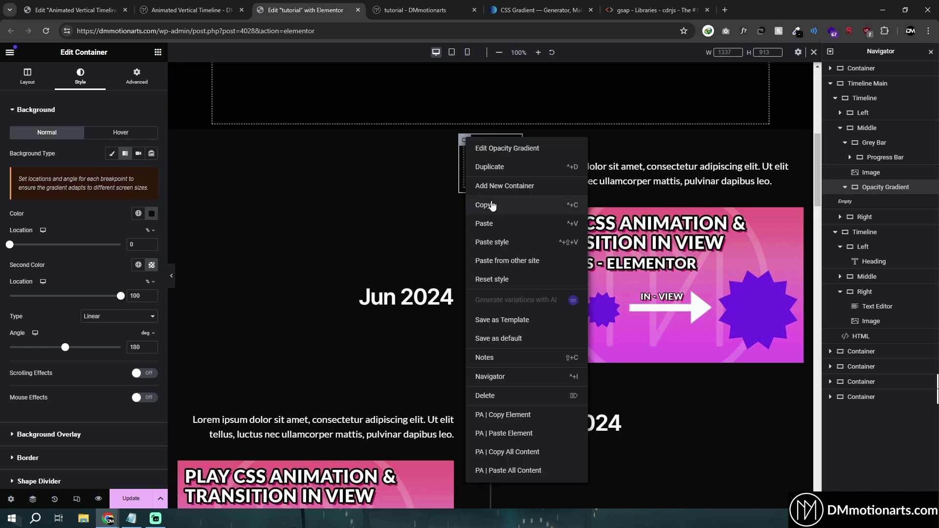
scroll(482, 282, down, 5)
right_click(481, 190)
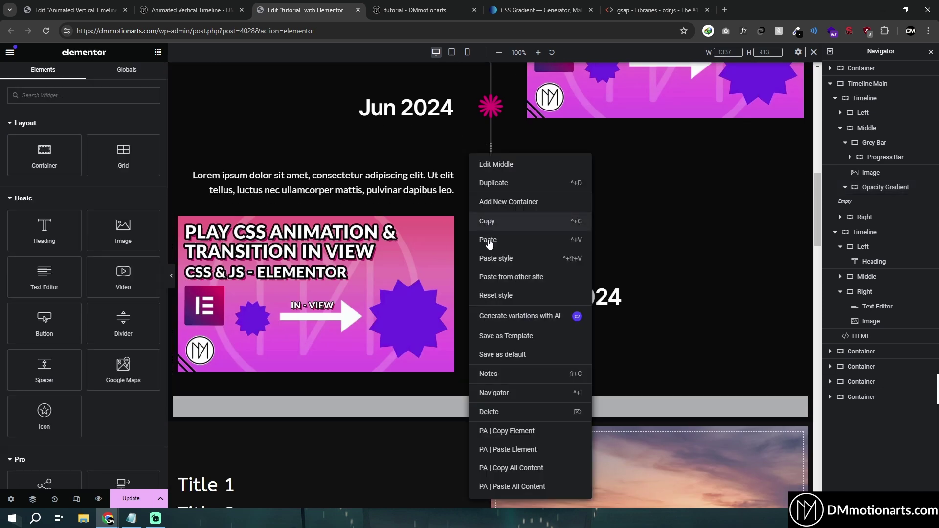
click(487, 238)
scroll(489, 196, up, 3)
scroll(487, 161, up, 3)
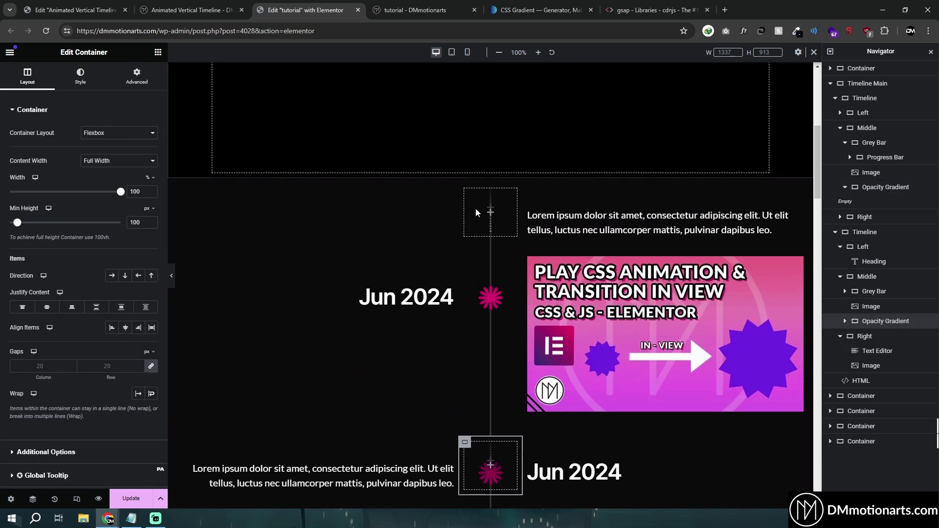
Anchor the second Timeline's Opacity Gradient to the bottom, set its gradient angle to 0° and second colour location to 71%, and update the page
scroll(475, 258, down, 3)
scroll(477, 274, up, 2)
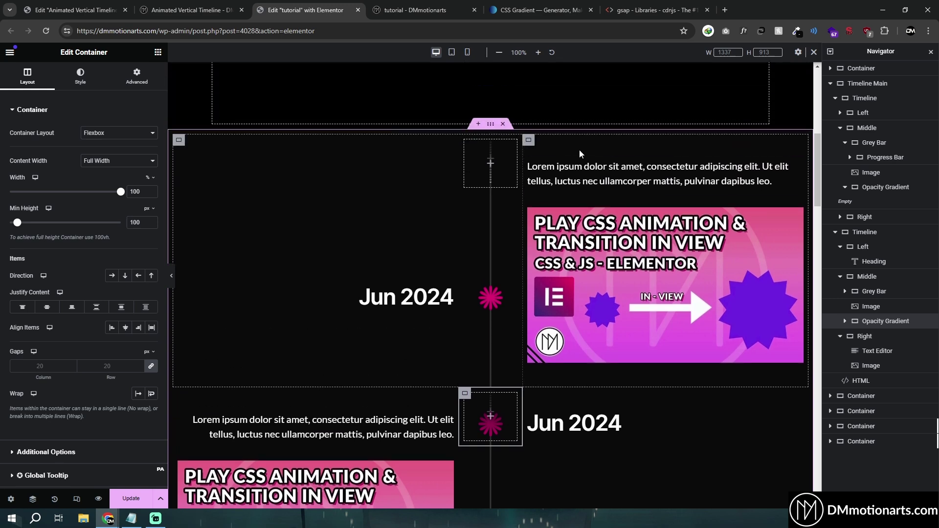
scroll(505, 387, down, 3)
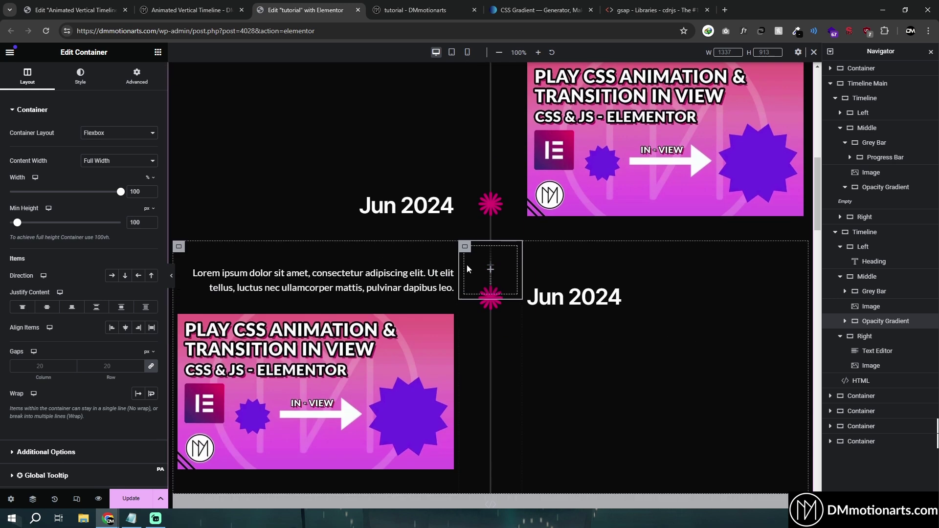
click(137, 77)
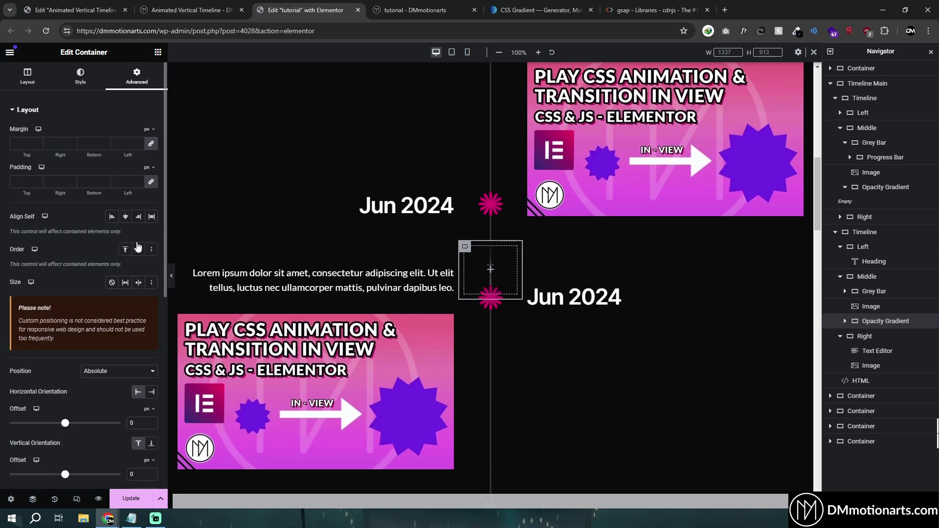
click(152, 443)
scroll(499, 367, down, 2)
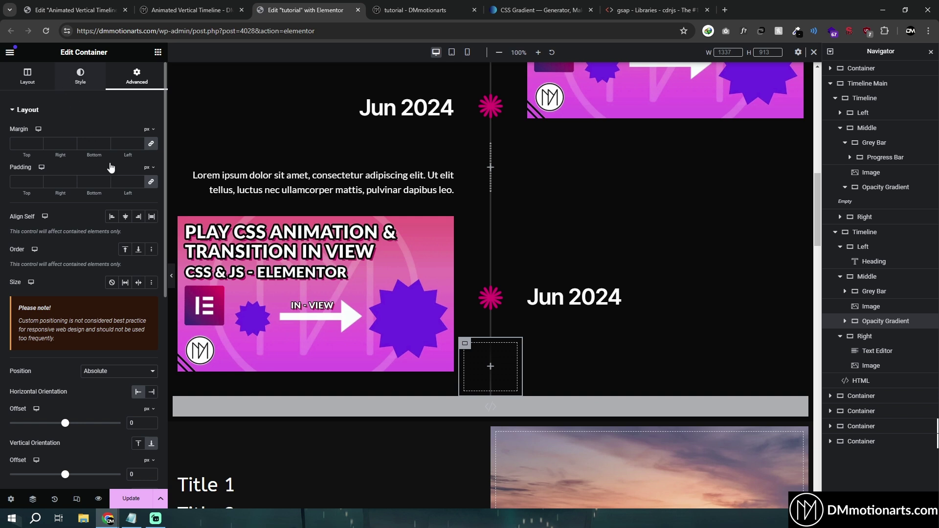
click(80, 77)
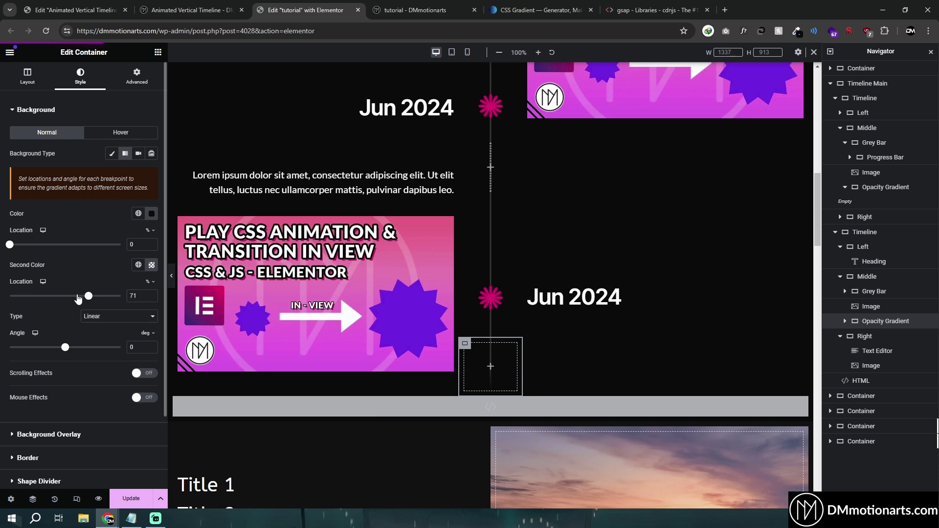
Reload the tutorial preview page and check the bar's fades at the timeline's start and end while scrolling
key(ctrl+Tab)
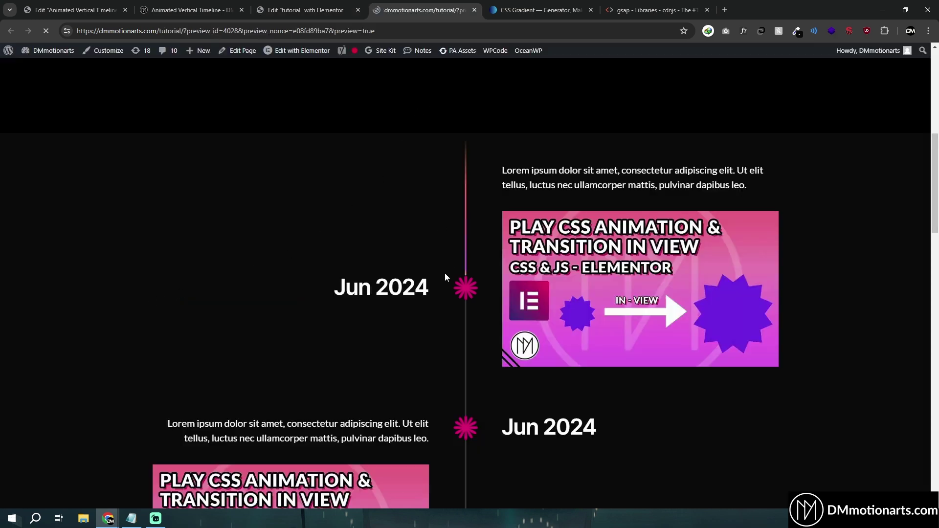
scroll(512, 253, down, 6)
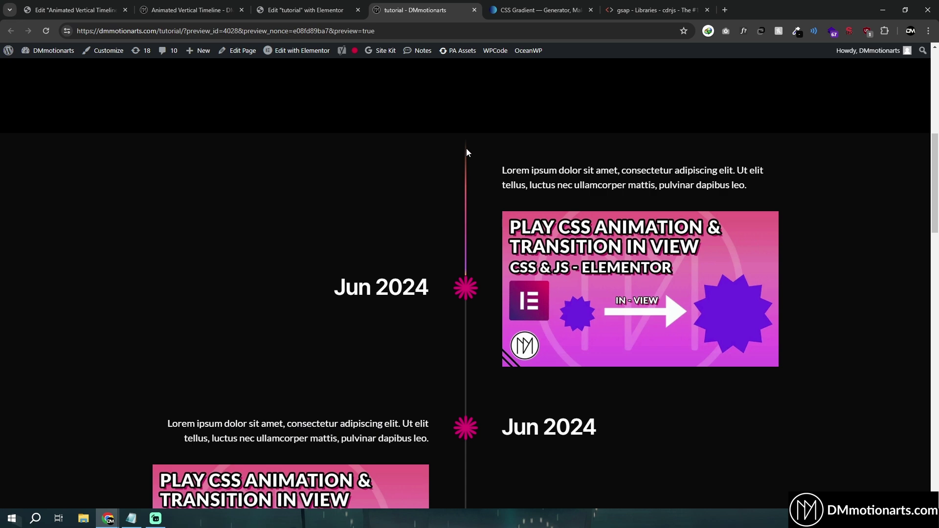
scroll(536, 271, down, 7)
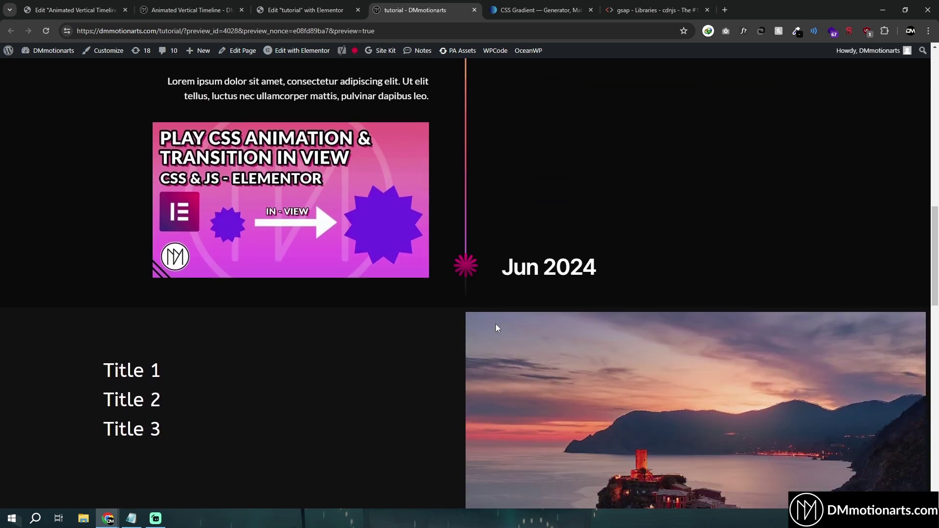
scroll(520, 319, up, 4)
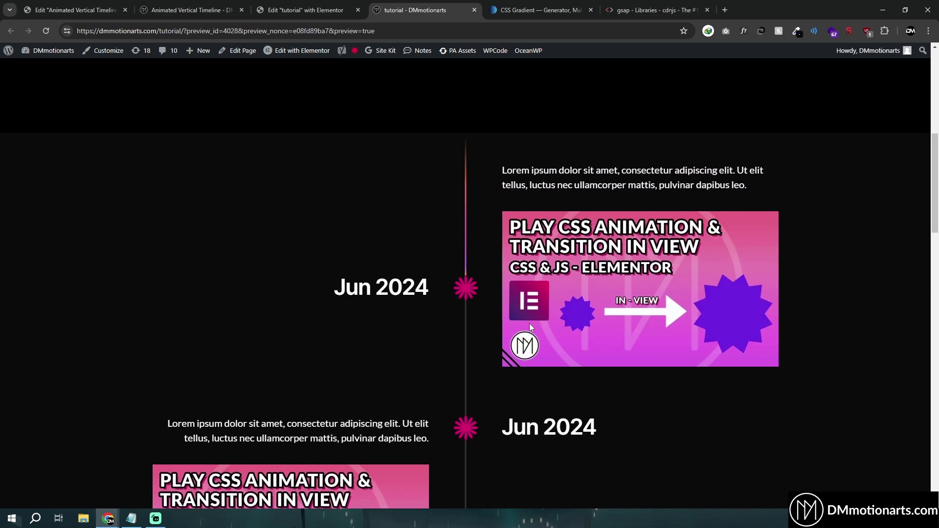
scroll(529, 324, down, 5)
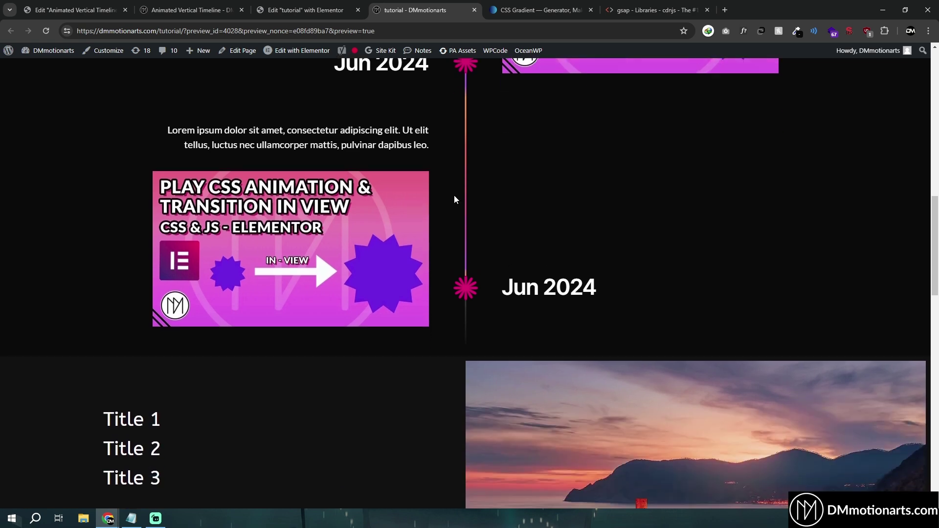
scroll(462, 200, down, 2)
scroll(447, 161, up, 3)
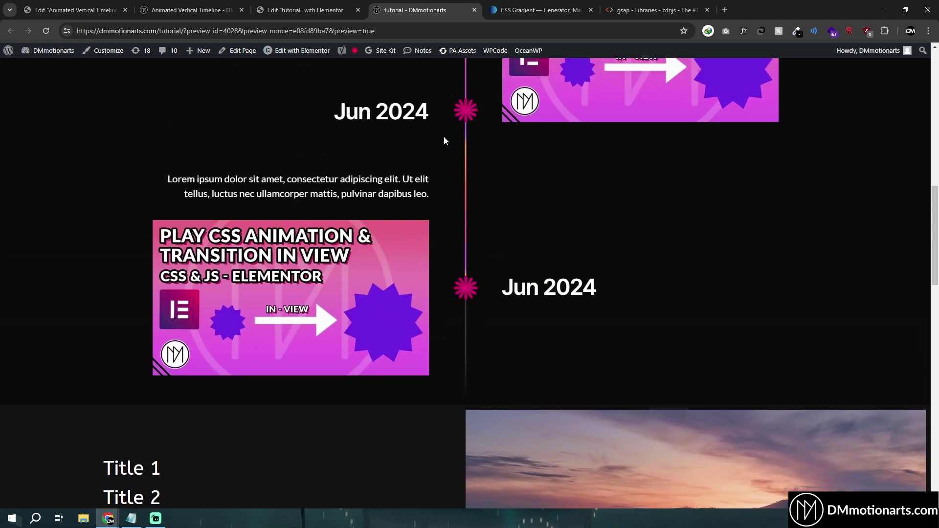
Check the gradient settings on cssgradient.io and open the HTML widget below the timeline in the Elementor editor
click(578, 10)
scroll(380, 131, up, 3)
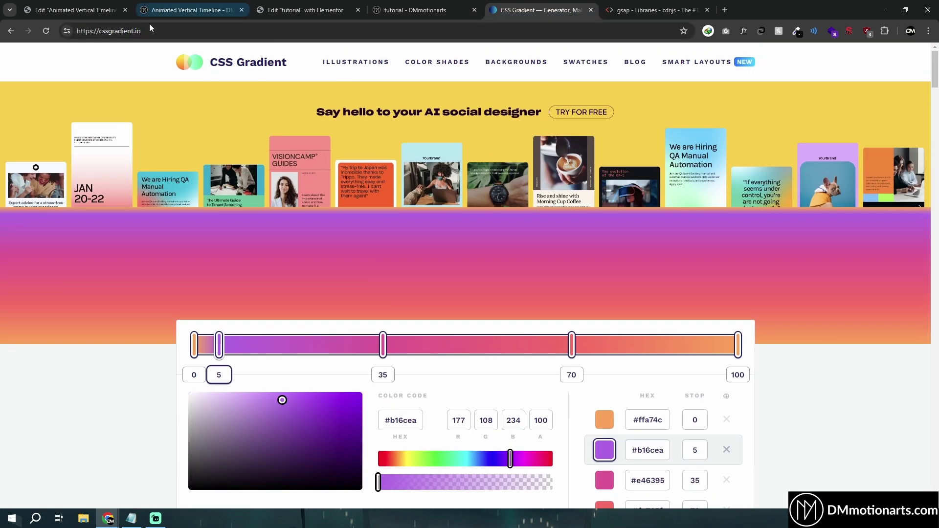
click(164, 32)
scroll(140, 214, down, 2)
key(ctrl+Page_Up)
key(ctrl+Page_Up)
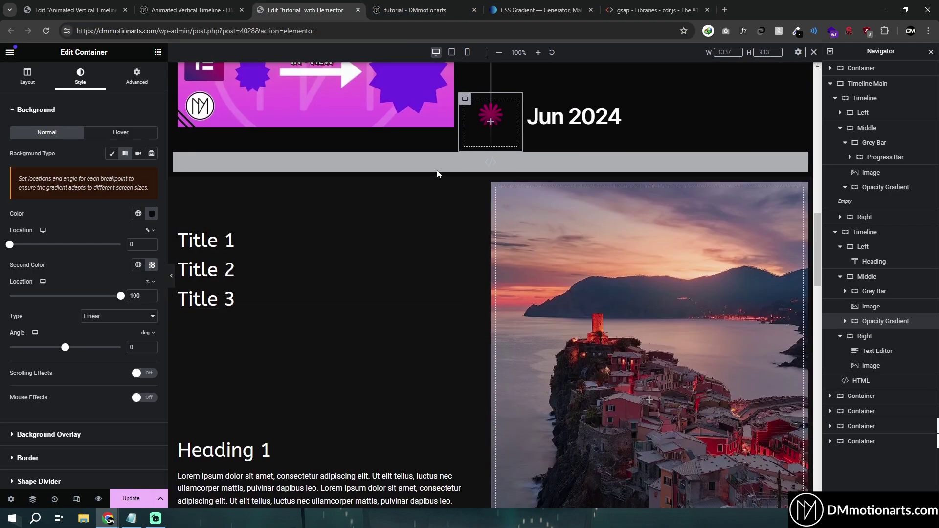
click(438, 169)
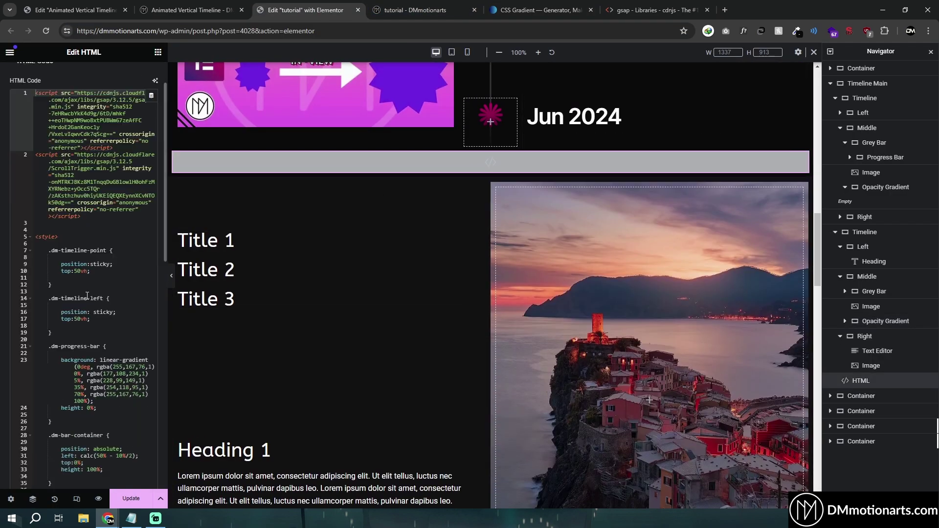
Locate the .dm-progress-bar background gradient in the Notepad code and compare it with the colour stops on the CSS Gradient page
click(131, 519)
click(487, 309)
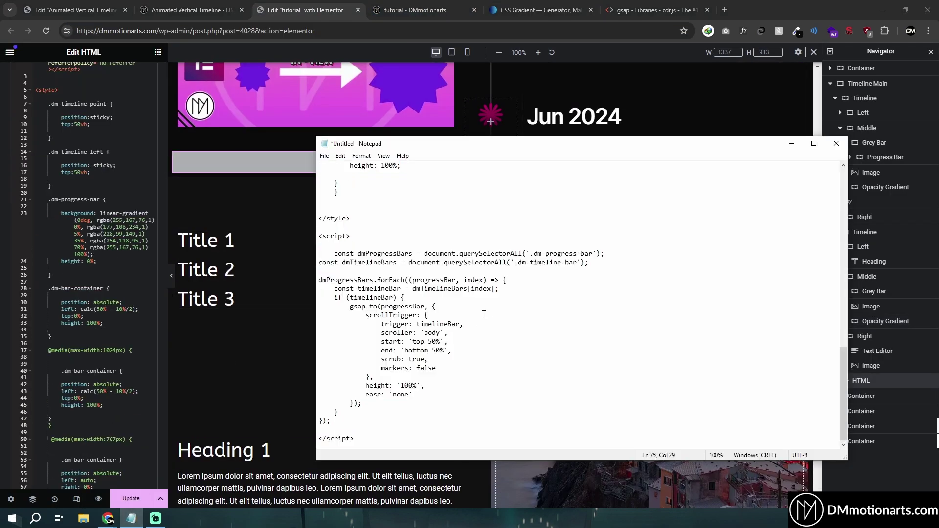
scroll(488, 309, up, 10)
scroll(488, 310, up, 2)
scroll(355, 293, down, 1)
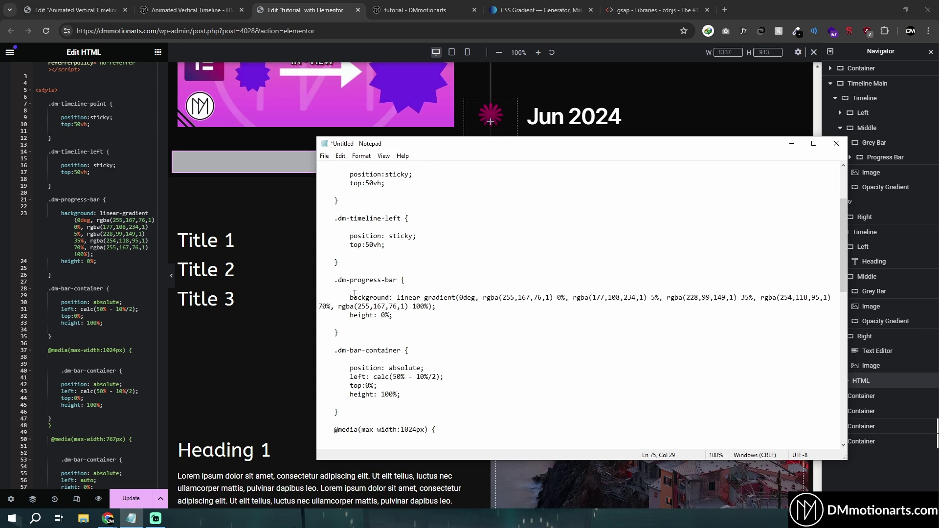
drag(346, 298, 435, 306)
click(435, 306)
click(514, 6)
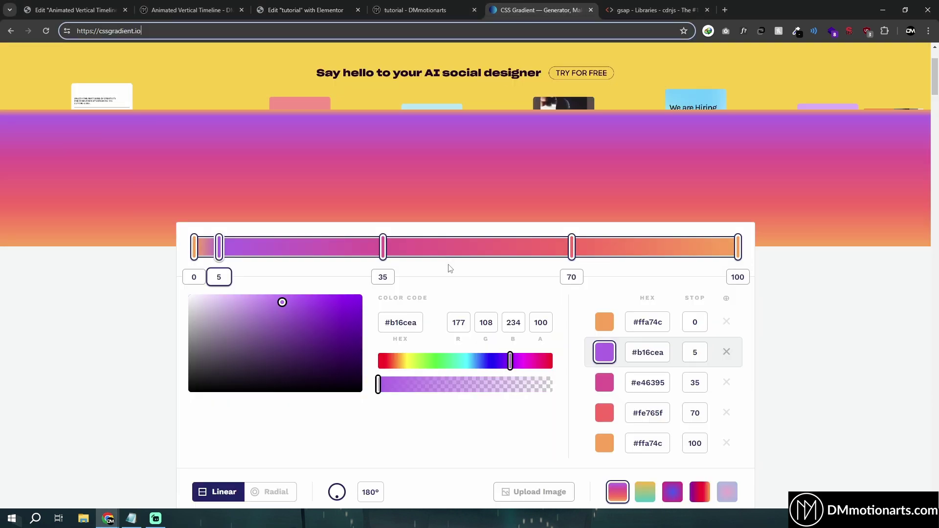
scroll(227, 238, down, 1)
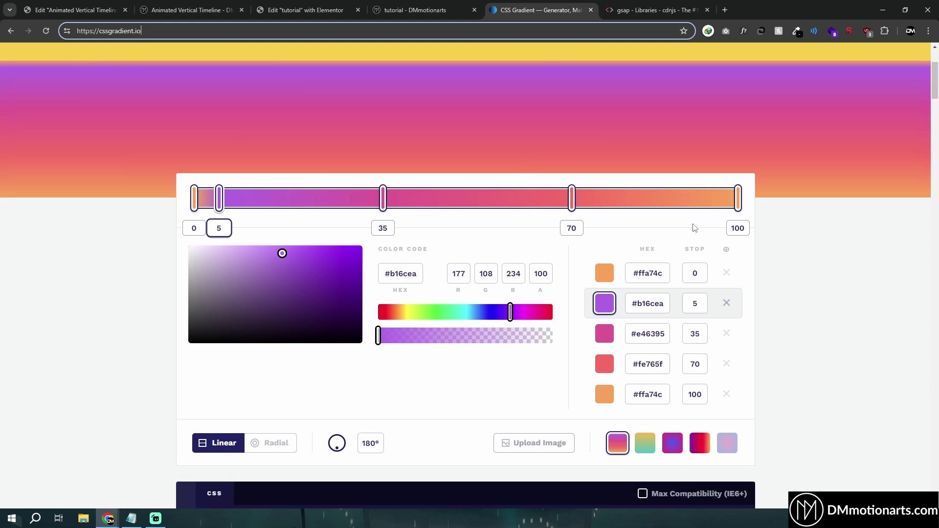
Delete the orange stop at 0, move the purple stop to 0, and select the generated linear-gradient line for copying
click(194, 204)
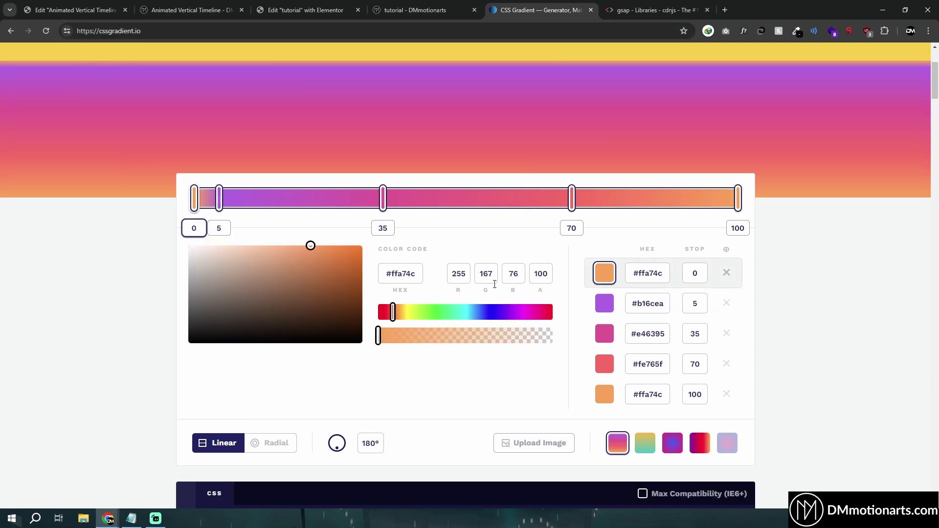
click(727, 273)
drag(220, 205, 179, 210)
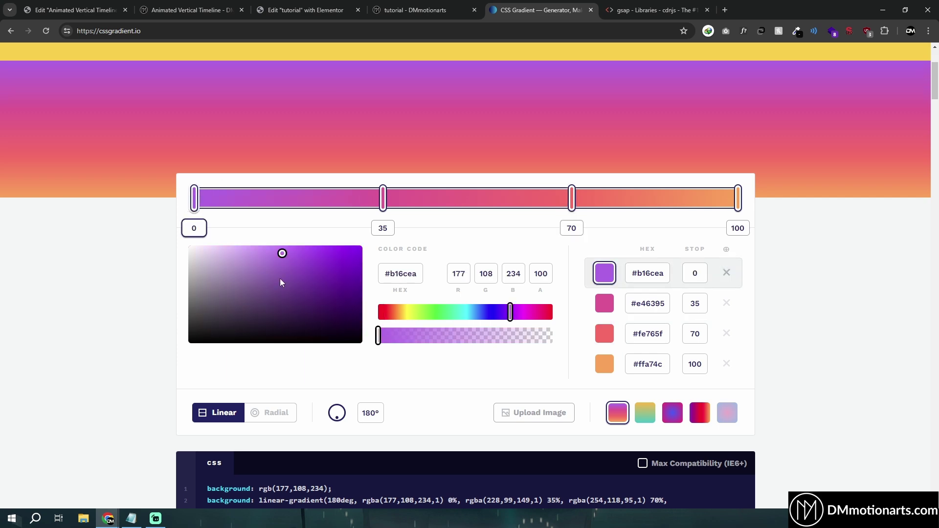
scroll(230, 365, down, 3)
drag(207, 358, 329, 366)
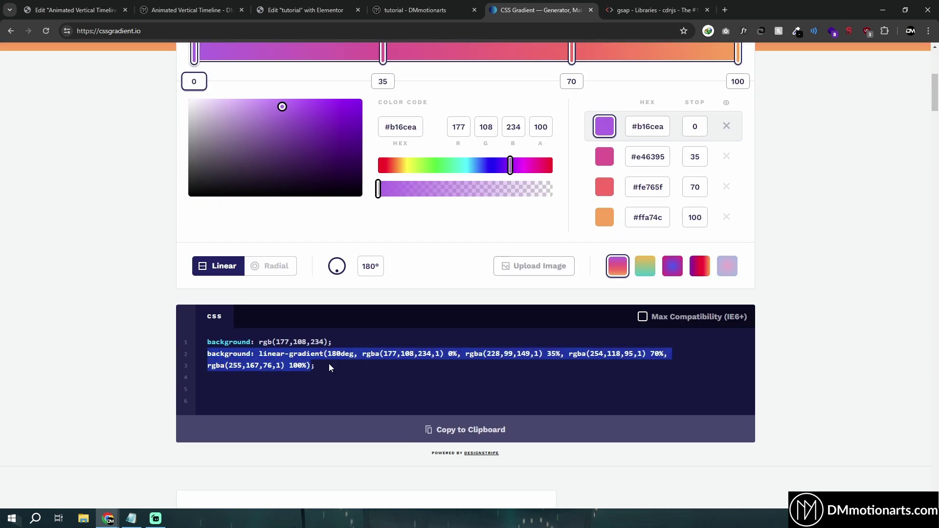
In the Elementor HTML widget, replace the .dm-progress-bar background with the generated 180deg purple-to-orange linear gradient
click(306, 10)
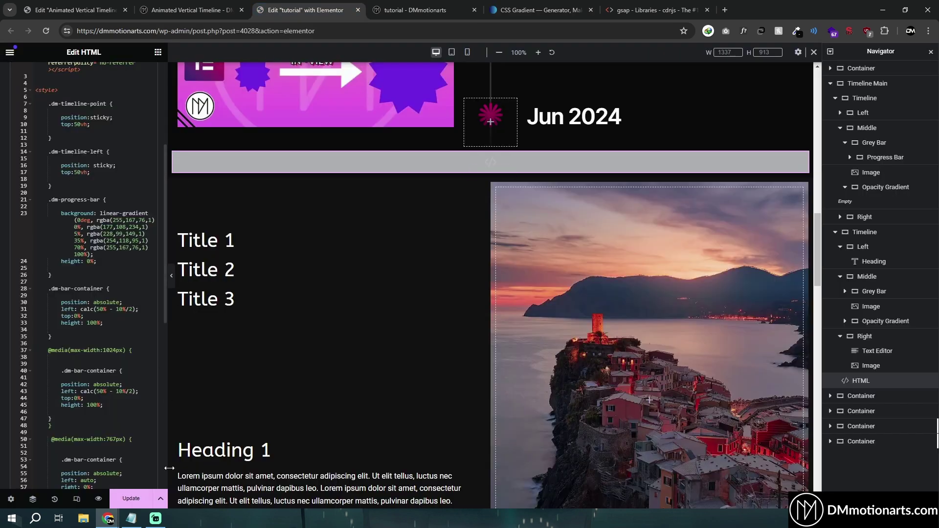
click(131, 519)
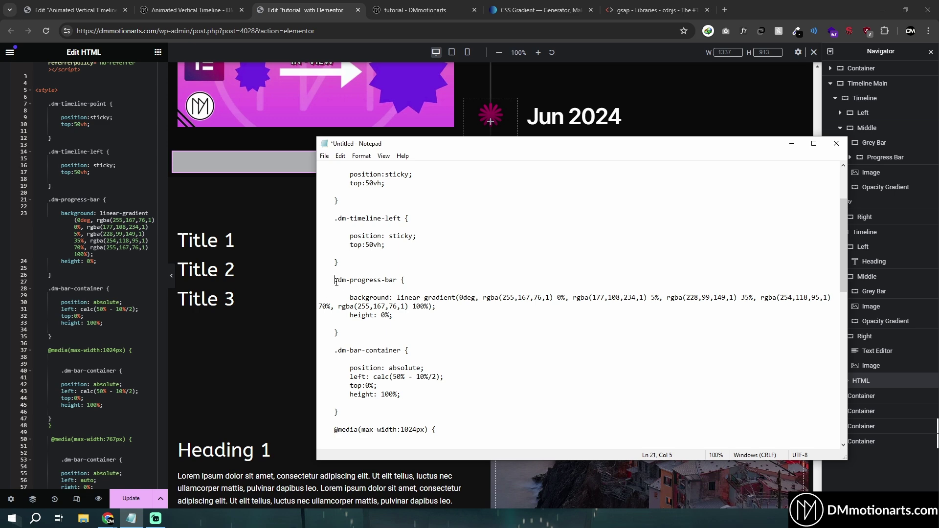
drag(336, 282, 405, 281)
drag(349, 297, 472, 307)
click(110, 309)
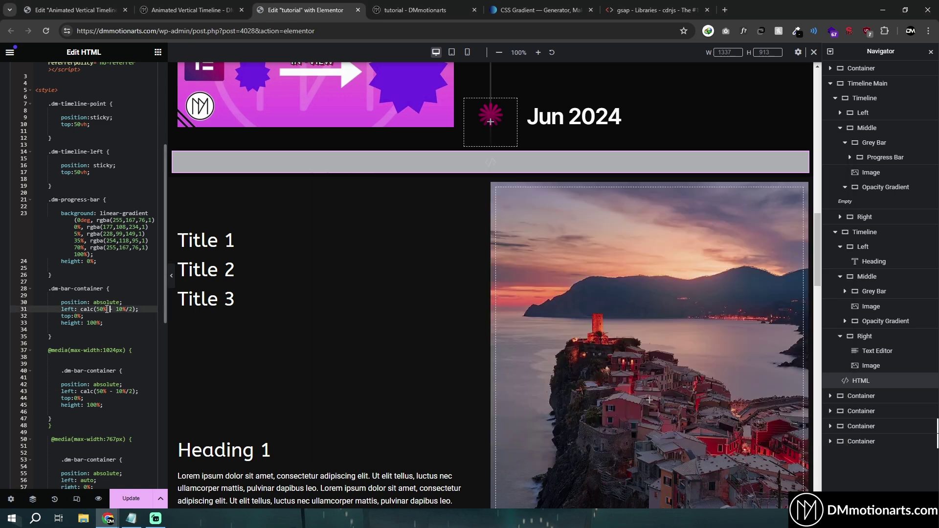
scroll(109, 309, down, 5)
scroll(109, 309, up, 5)
click(61, 215)
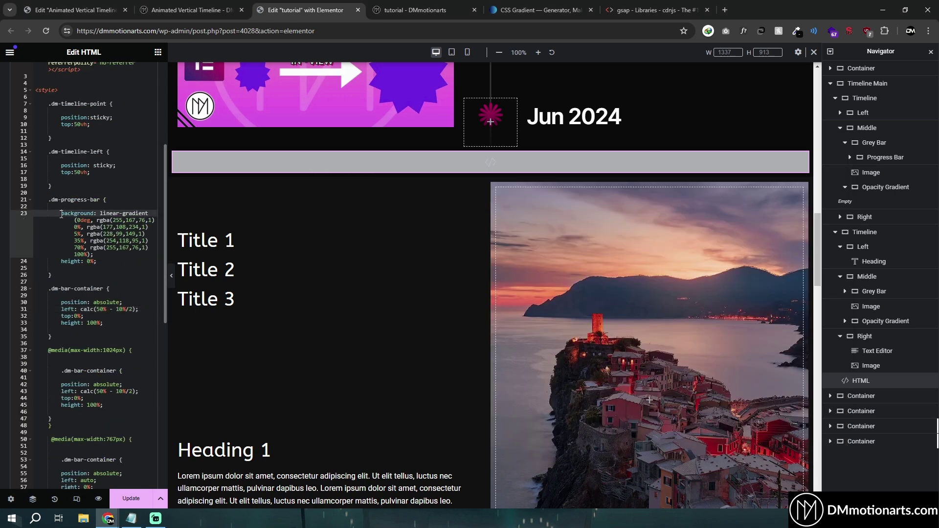
shift+click(151, 250)
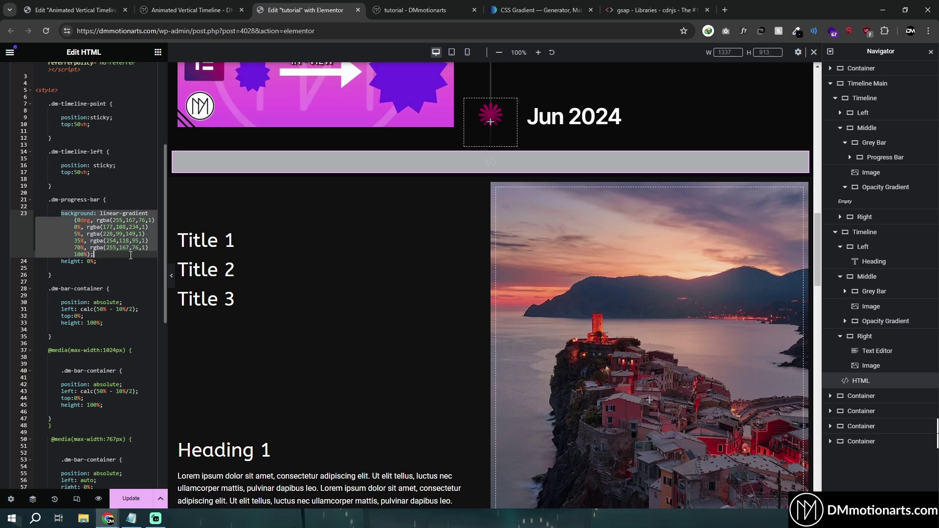
text(background: linear-gradient(180deg, rgba(177,108,234,1) 0%, rgba(228,99,149,1) 35%, rgba(254,118,95,1) 70%, rgba(255,167,76,1) 100%);)
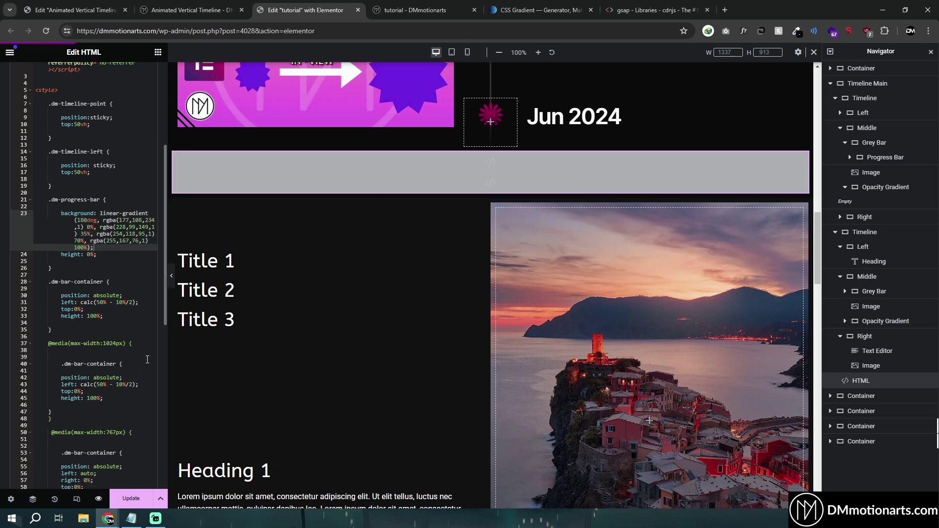
Check how the progress bar's gradient colours meet between the timeline rows while scrolling the tutorial preview page
key(ctrl+5)
scroll(350, 435, up, 1)
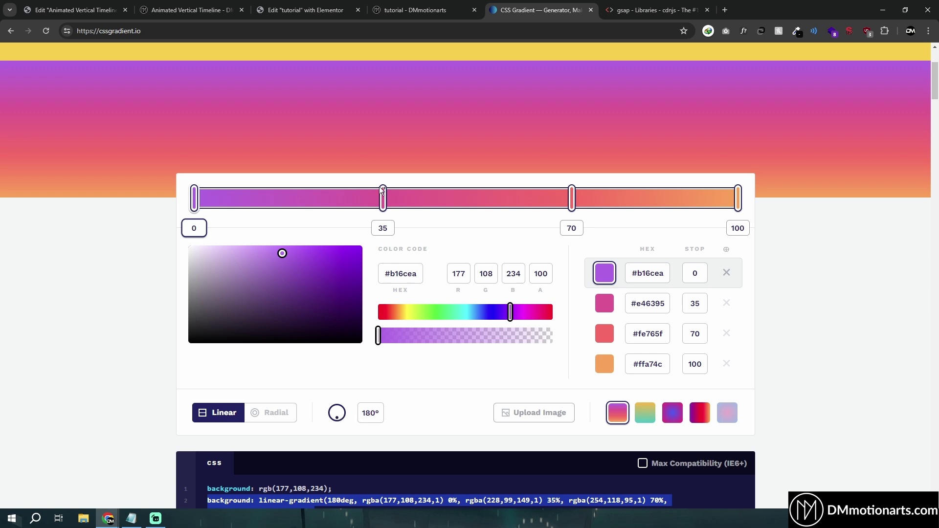
scroll(497, 194, up, 1)
click(372, 7)
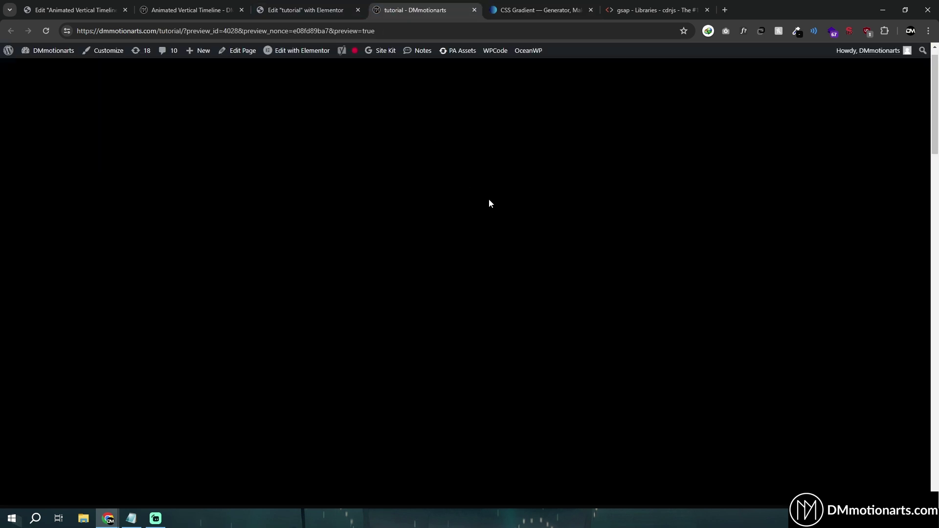
scroll(494, 200, down, 5)
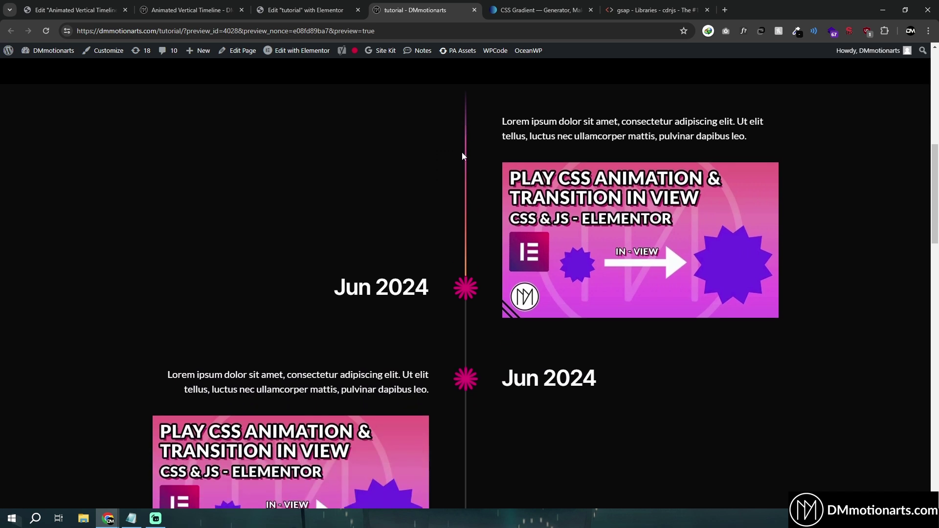
scroll(462, 156, down, 2)
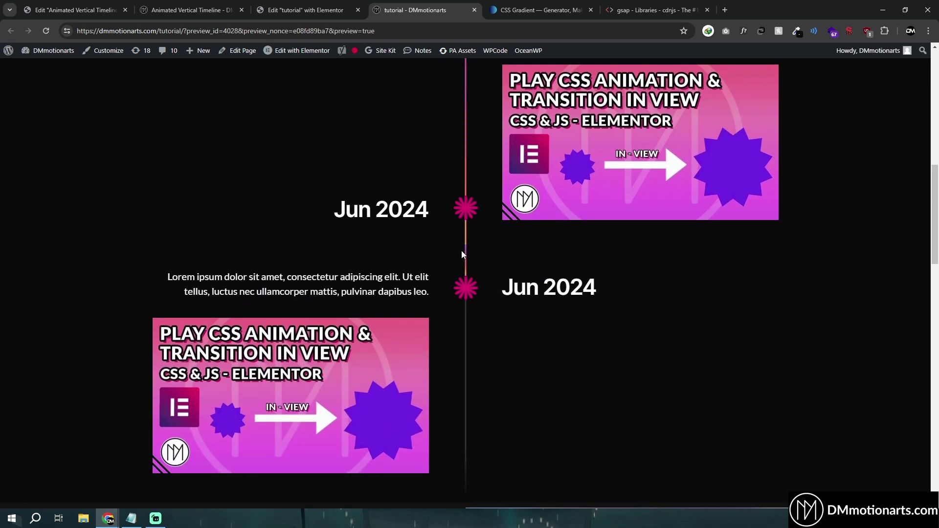
scroll(468, 251, down, 1)
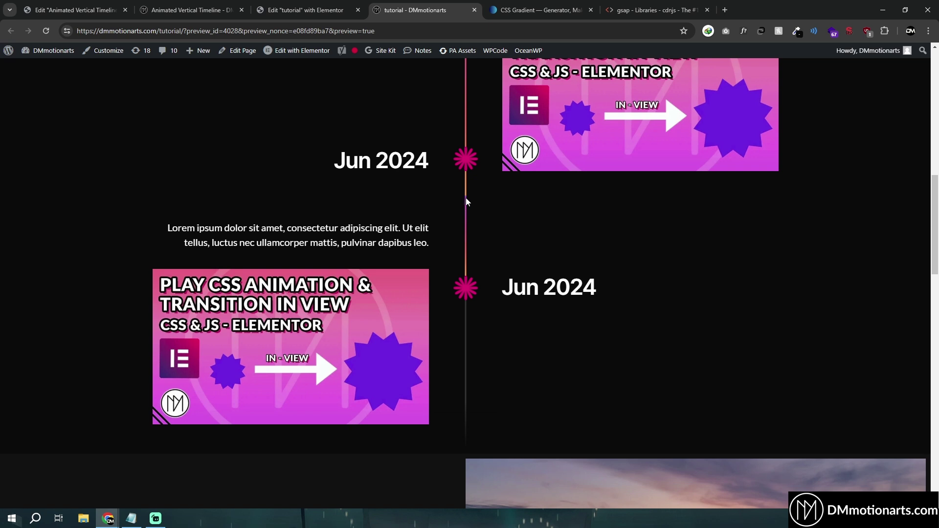
On the CSS Gradient page, move the purple stop to 3 and add a stop at 0 with the colour #ffa74c
click(529, 6)
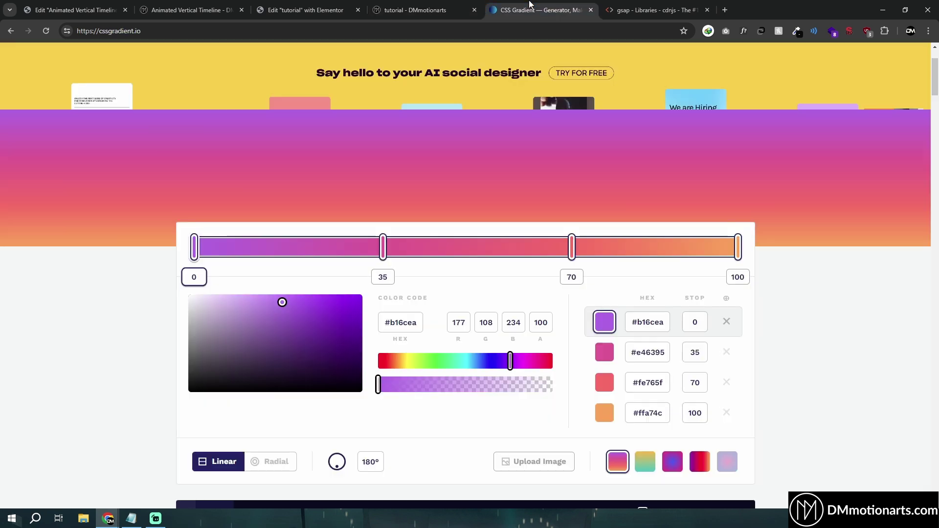
drag(194, 244, 210, 245)
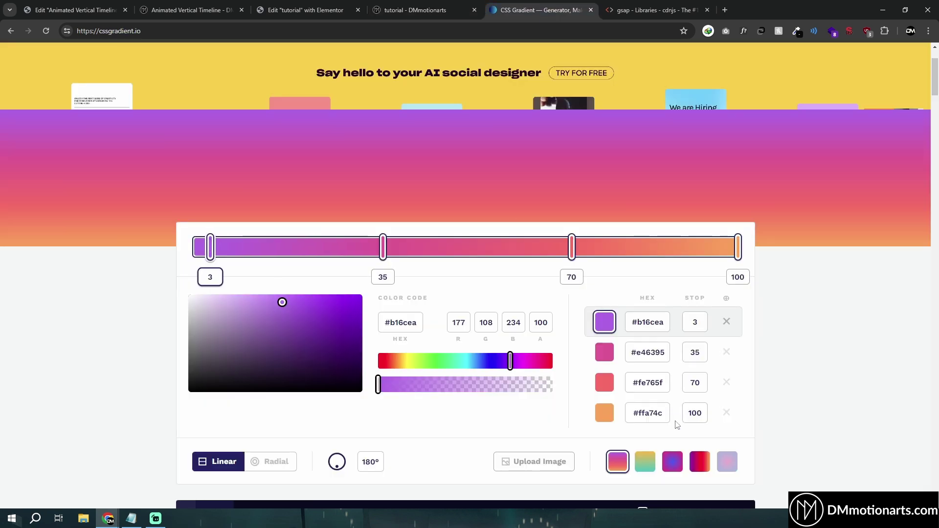
double_click(662, 414)
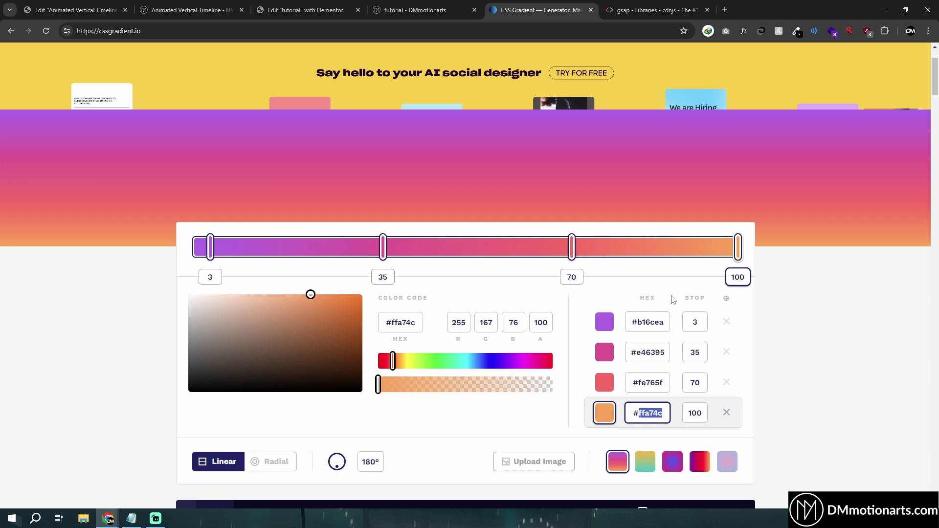
scroll(591, 268, down, 2)
click(195, 156)
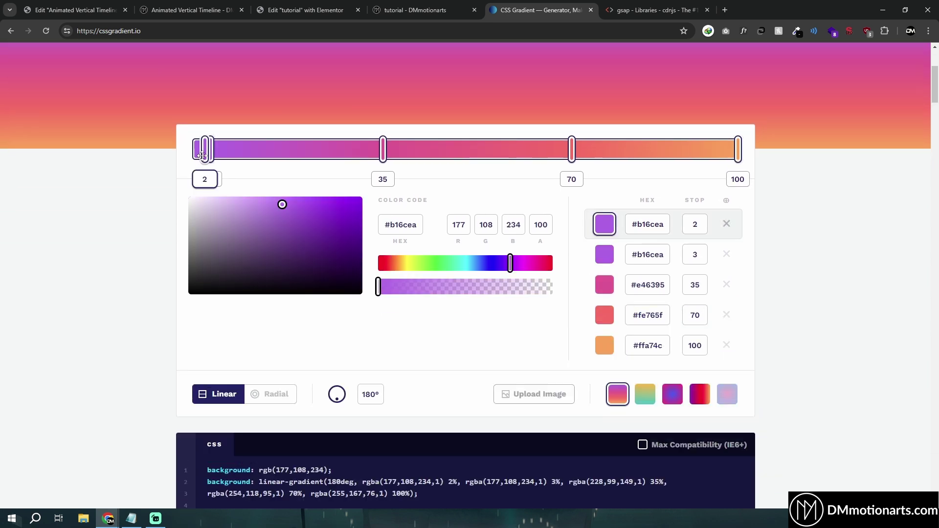
drag(196, 156, 179, 161)
click(647, 224)
text(#ffa74c)
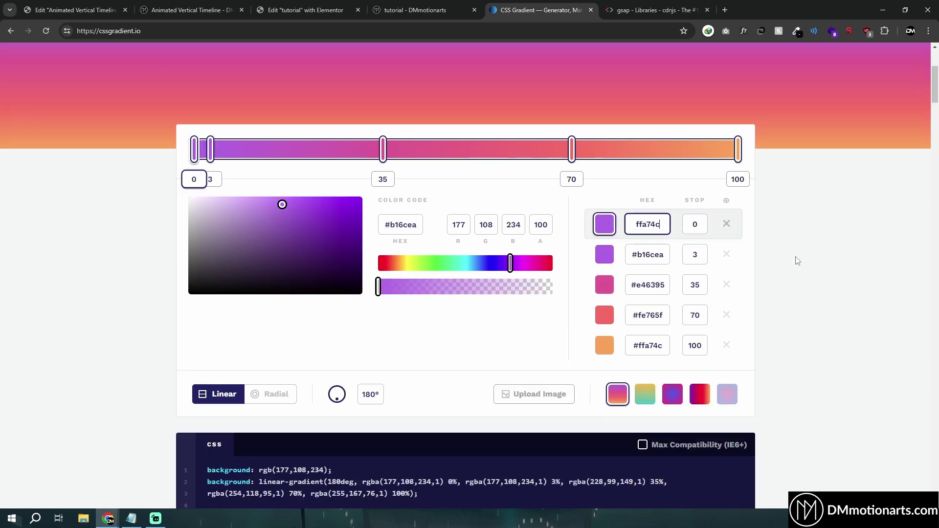
Load the teal-to-yellow preset gradient and place teal stops at 0 and 4
click(643, 402)
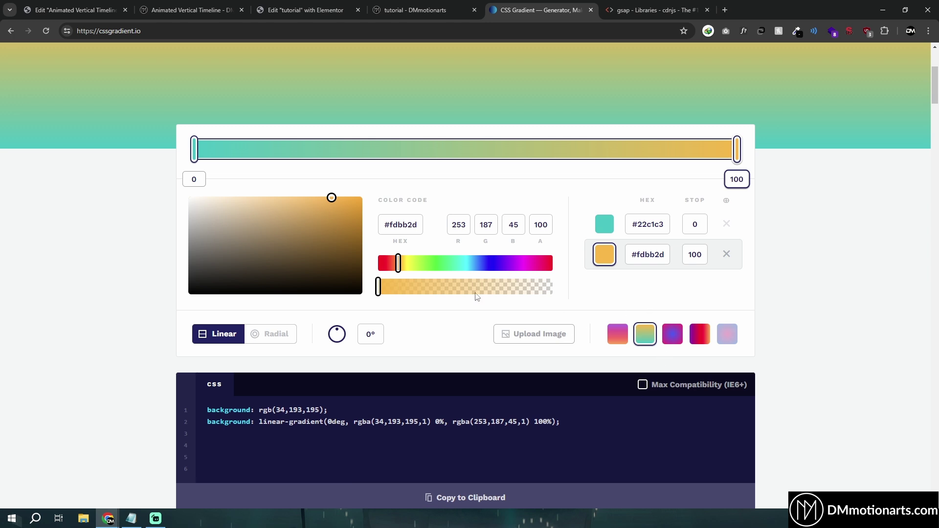
click(672, 334)
click(645, 334)
scroll(631, 250, up, 2)
mouse_move(196, 250)
mouse_down()
mouse_move(216, 250)
mouse_move(191, 253)
mouse_up()
click(193, 253)
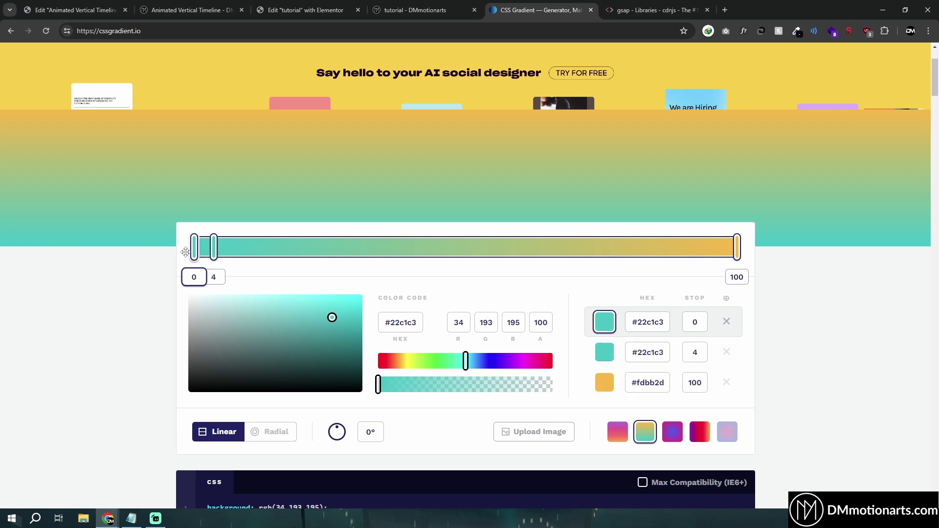
Set the colour of the stop at 0 to #fdbb2d and move the teal stop to 3
click(660, 380)
key(ctrl+a)
key(ctrl+c)
click(648, 322)
key(ctrl+a)
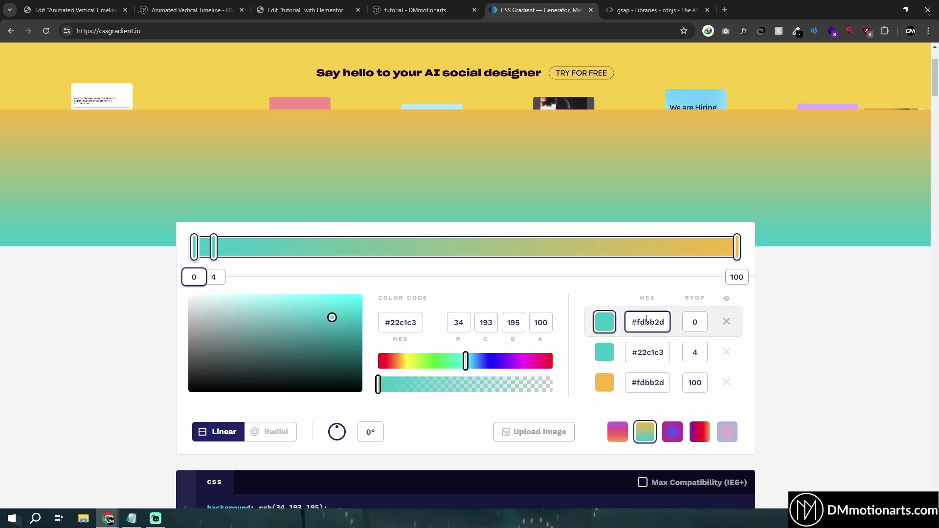
key(ctrl+v)
drag(217, 254, 210, 253)
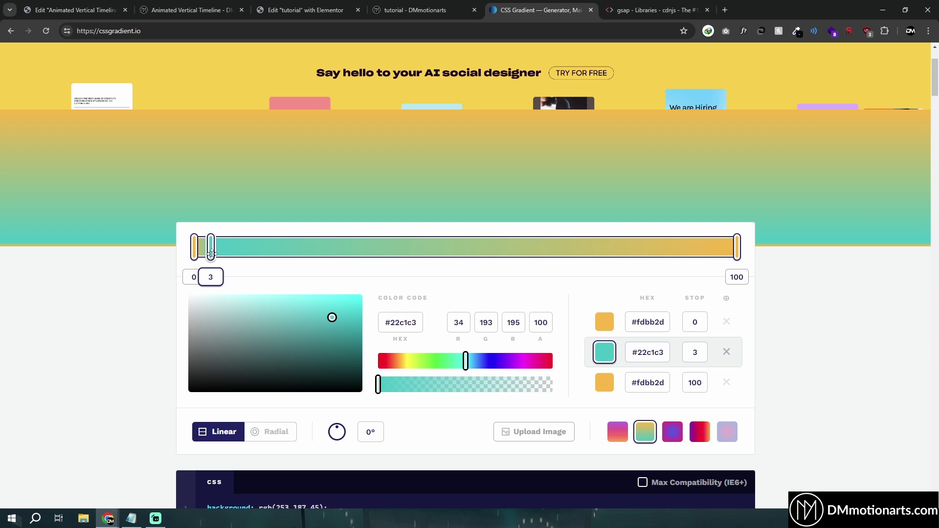
Copy the generated 0deg linear-gradient line and paste it over the .dm-progress-bar background and height lines in the Elementor HTML widget
scroll(223, 307, down, 3)
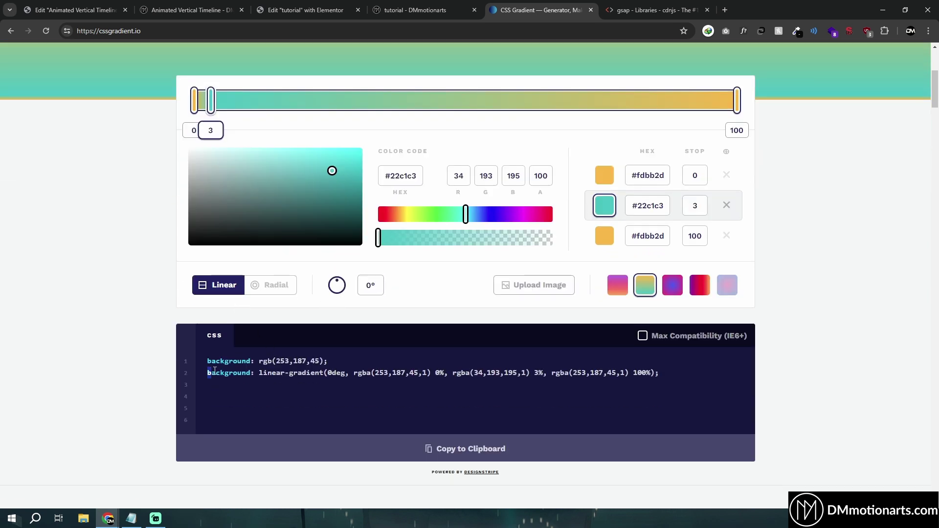
drag(214, 370, 632, 372)
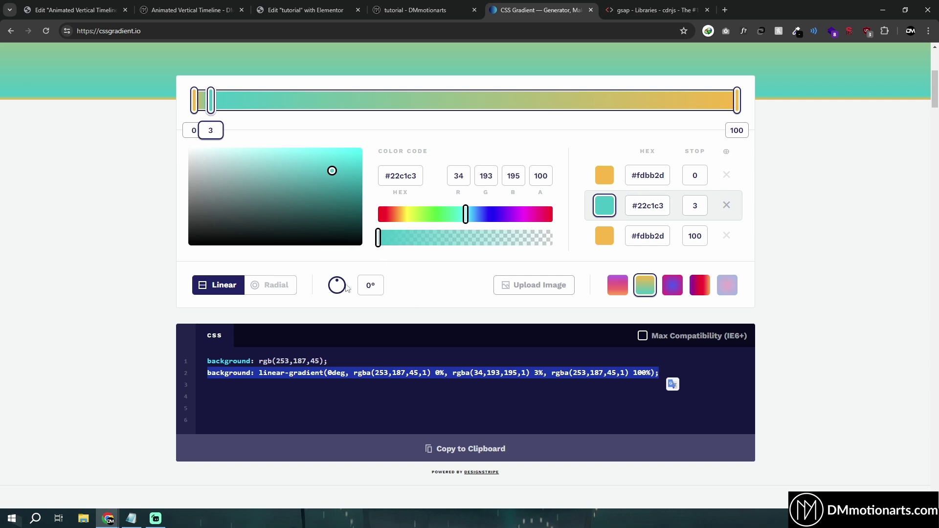
click(424, 316)
scroll(197, 258, up, 4)
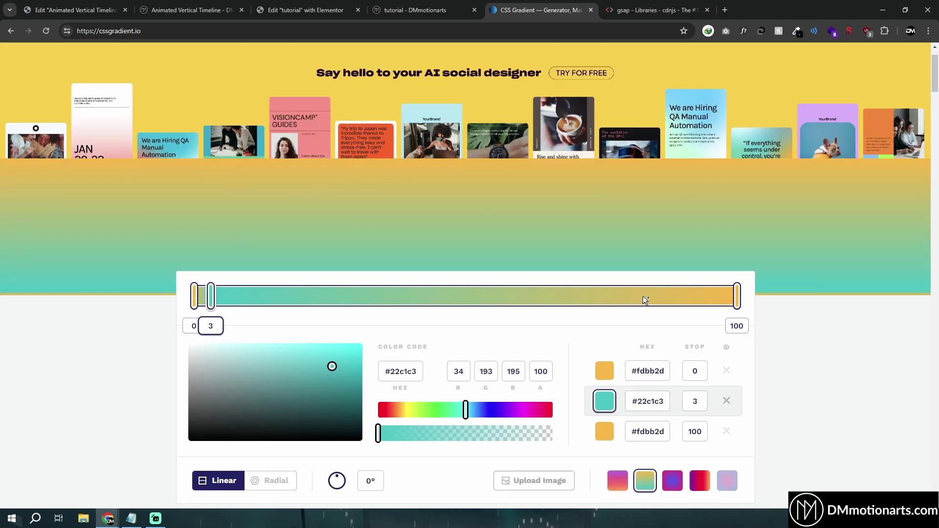
click(306, 10)
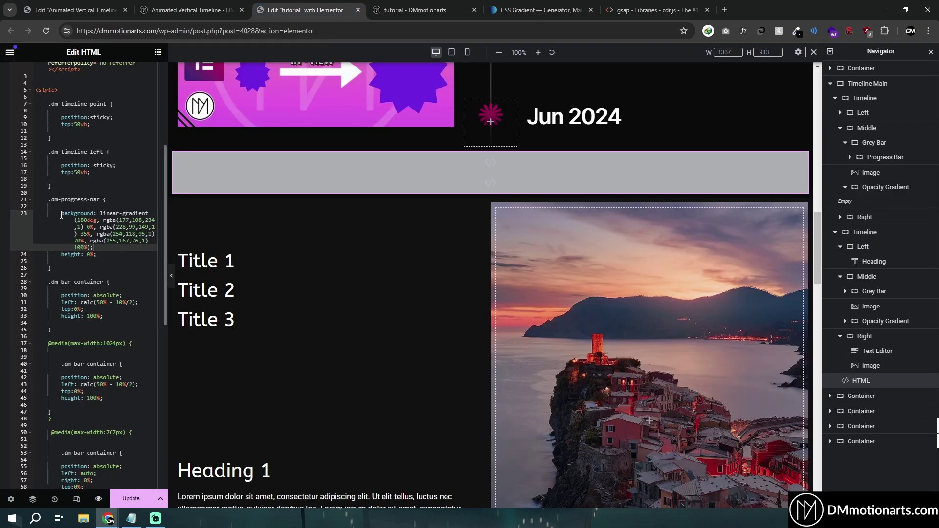
drag(61, 215, 114, 254)
key(ctrl+v)
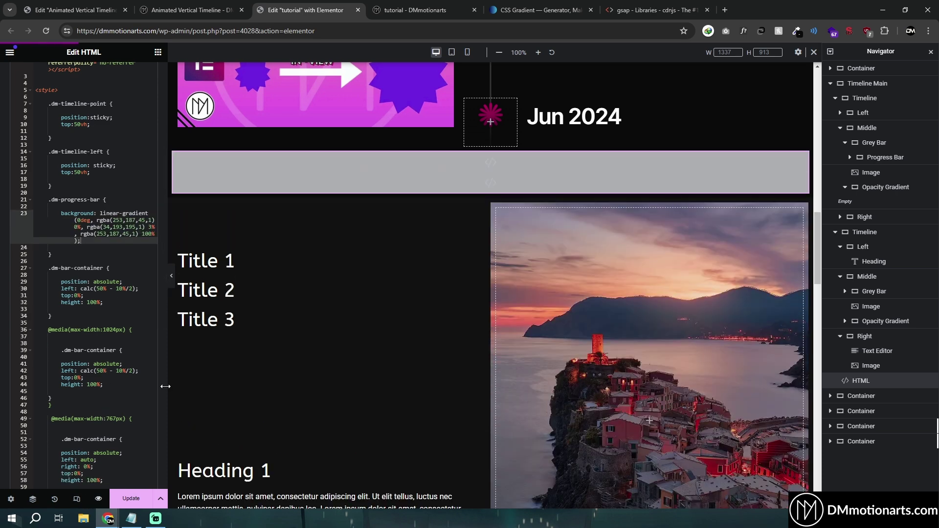
Reload the tutorial preview page and check the new teal-to-yellow gradient on the timeline's progress bar at different scroll positions
key(ctrl+Tab)
key(ctrl+r)
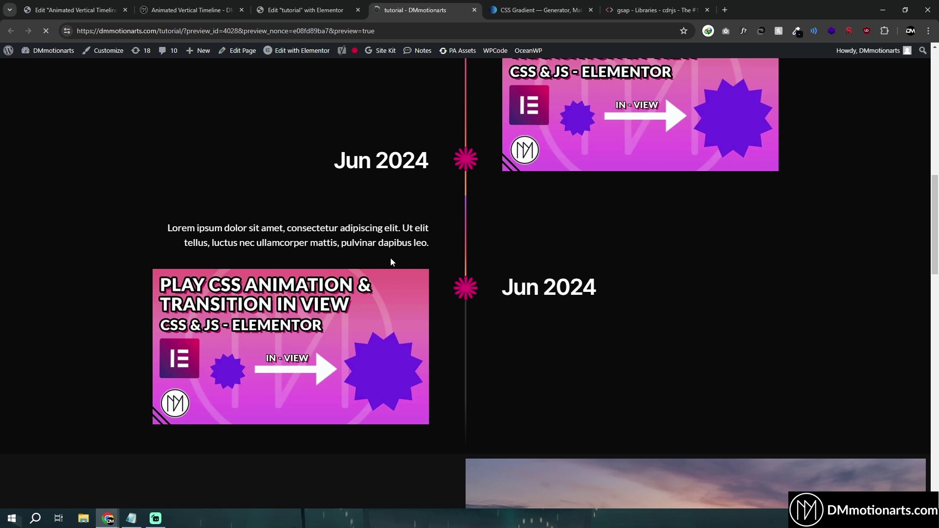
scroll(489, 287, down, 5)
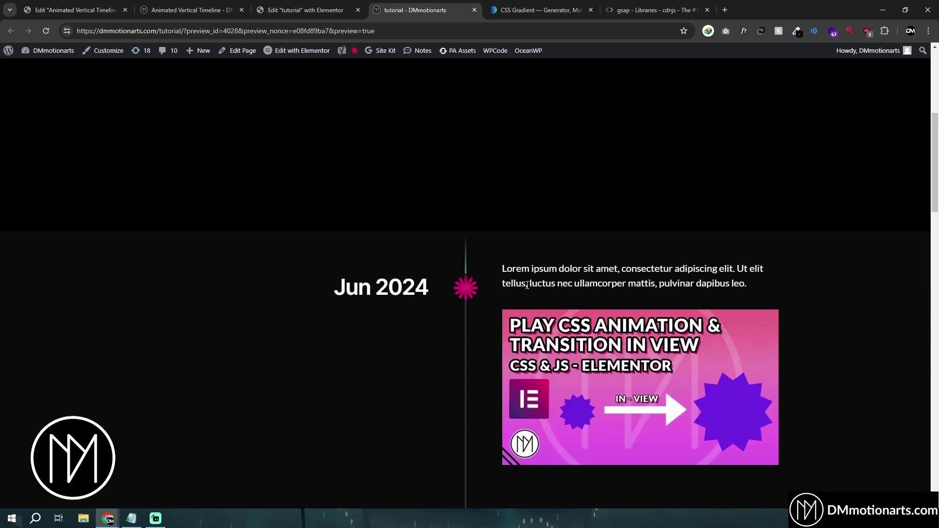
scroll(471, 220, down, 3)
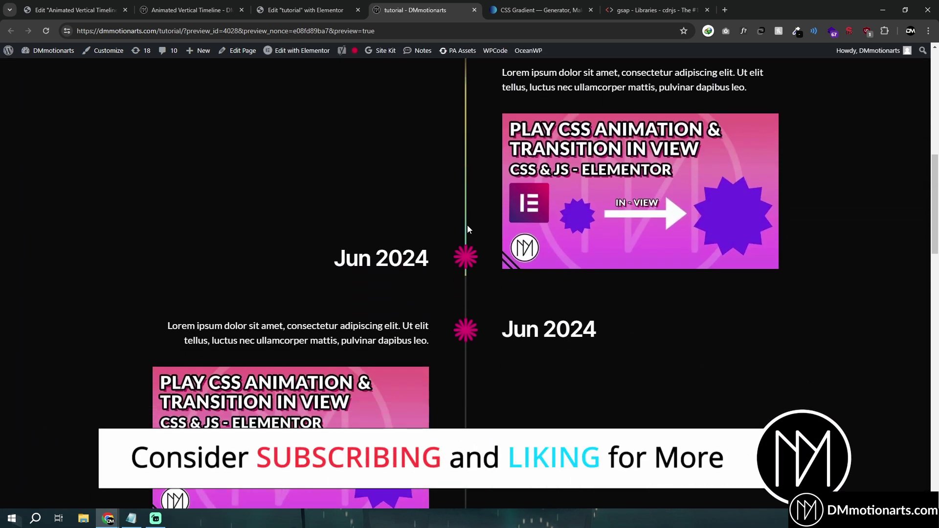
scroll(470, 245, down, 3)
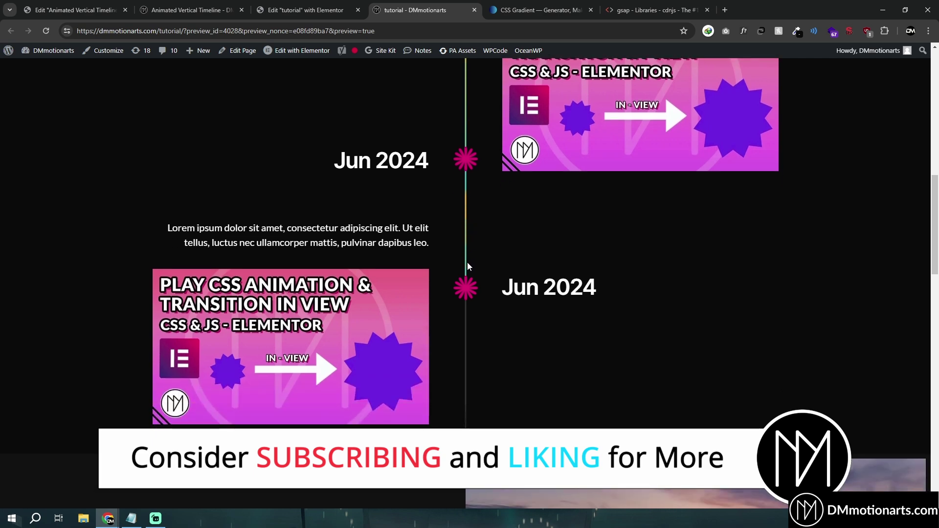
scroll(482, 239, down, 1)
scroll(509, 256, up, 8)
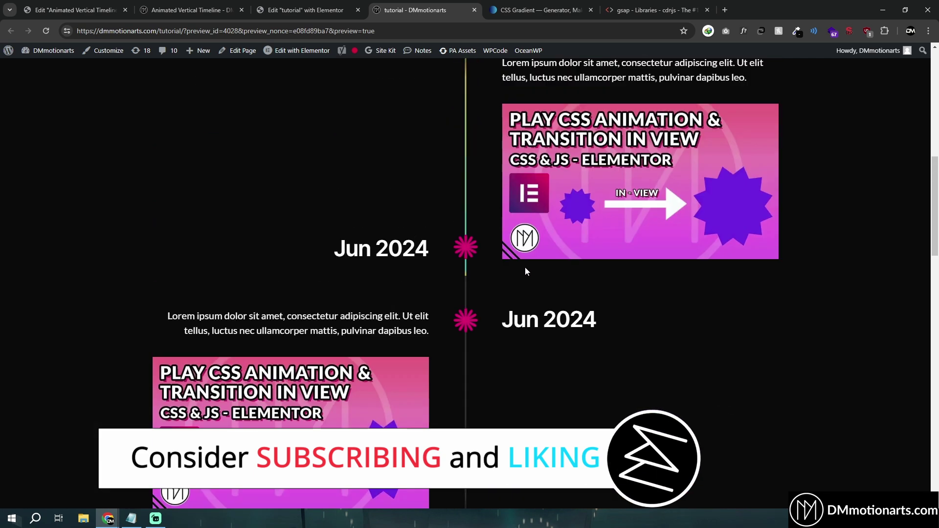
scroll(526, 272, down, 8)
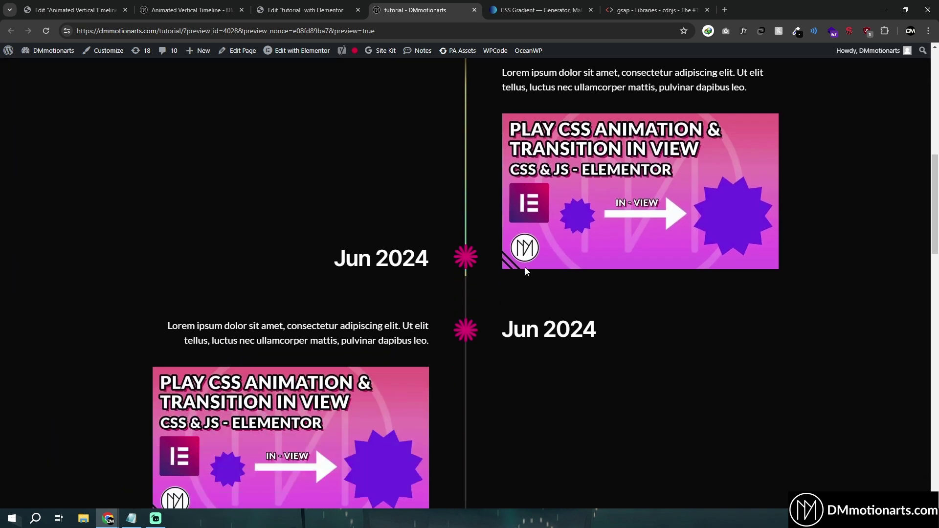
scroll(511, 292, up, 3)
In the Elementor editor, duplicate the image in the first timeline row's Right container twice and update the page
key(ctrl+shift+Tab)
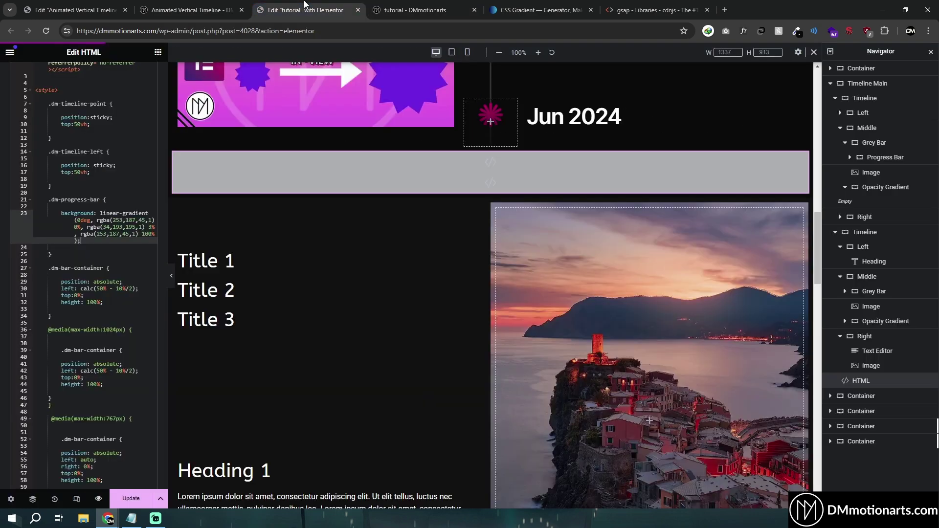
scroll(579, 196, up, 8)
right_click(592, 228)
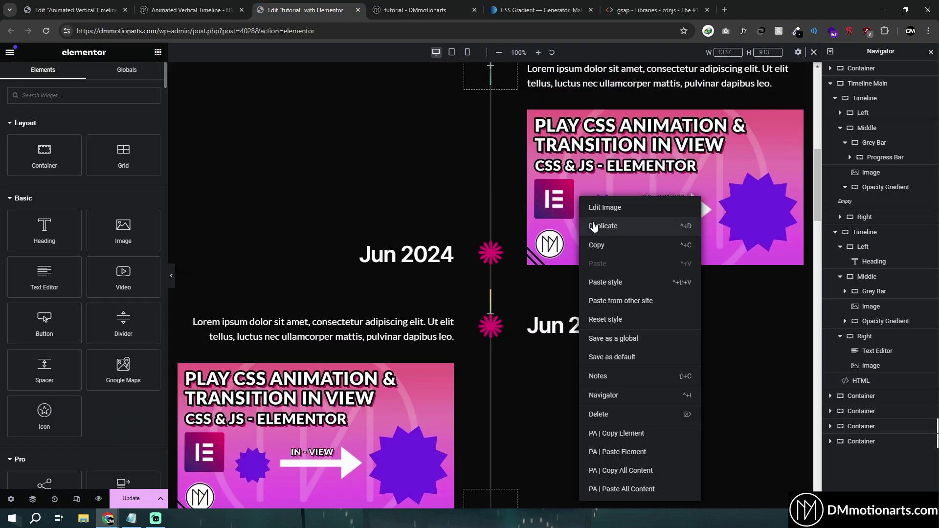
click(594, 231)
right_click(602, 287)
click(609, 234)
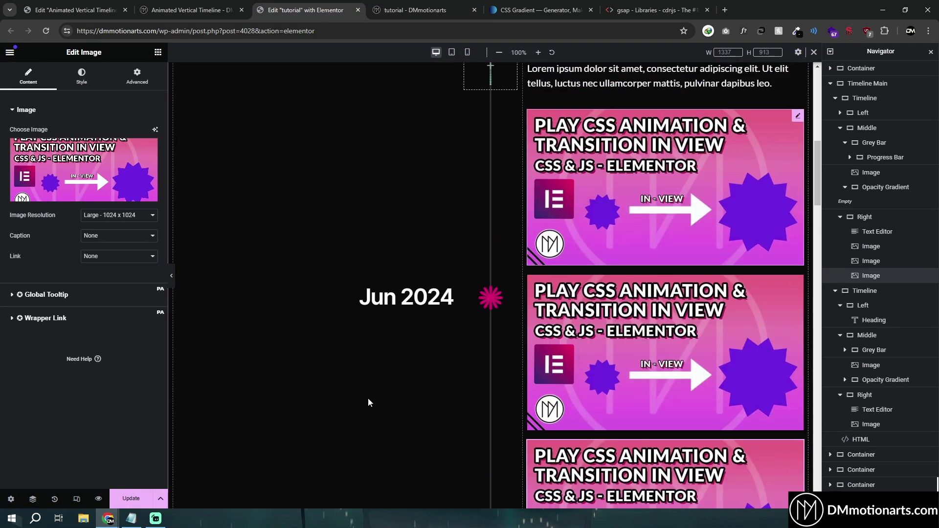
scroll(368, 399, down, 2)
click(98, 499)
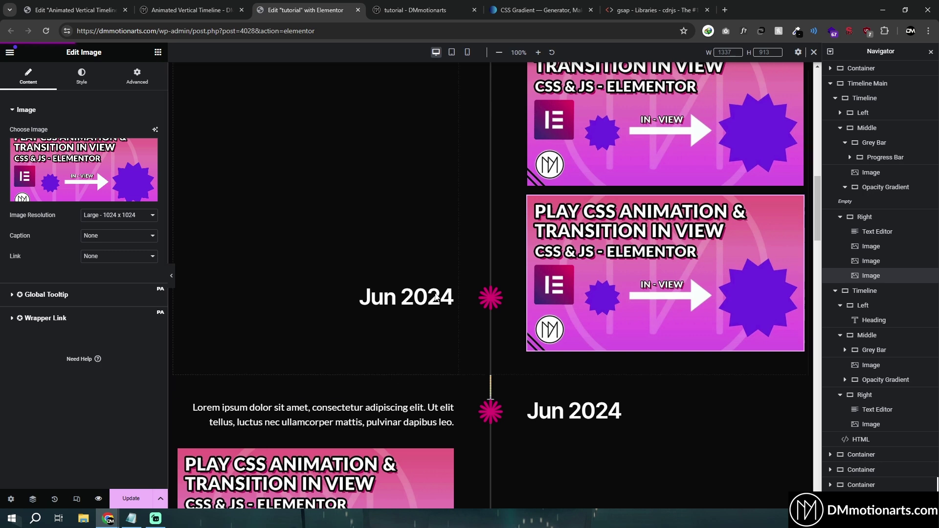
On the tutorial preview page, examine the sticky date and the progress bar along the lengthened first timeline row
click(424, 9)
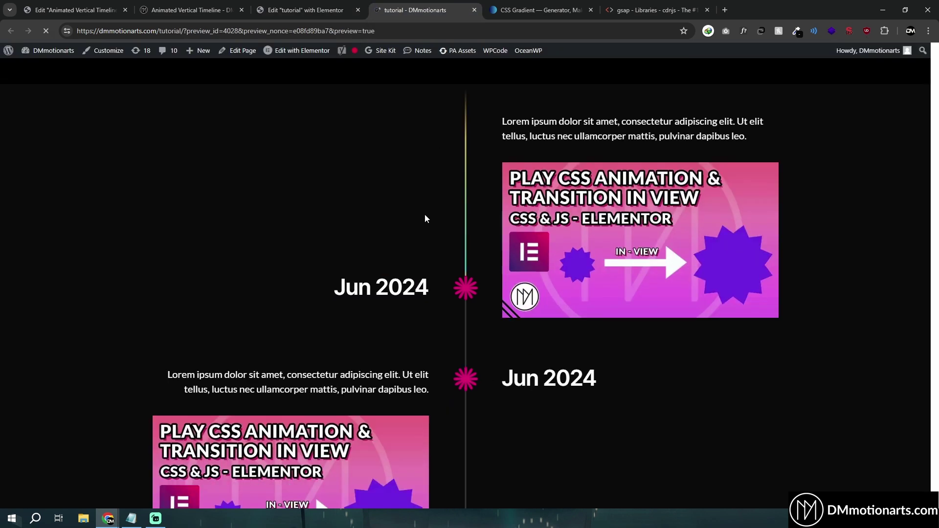
scroll(432, 231, down, 8)
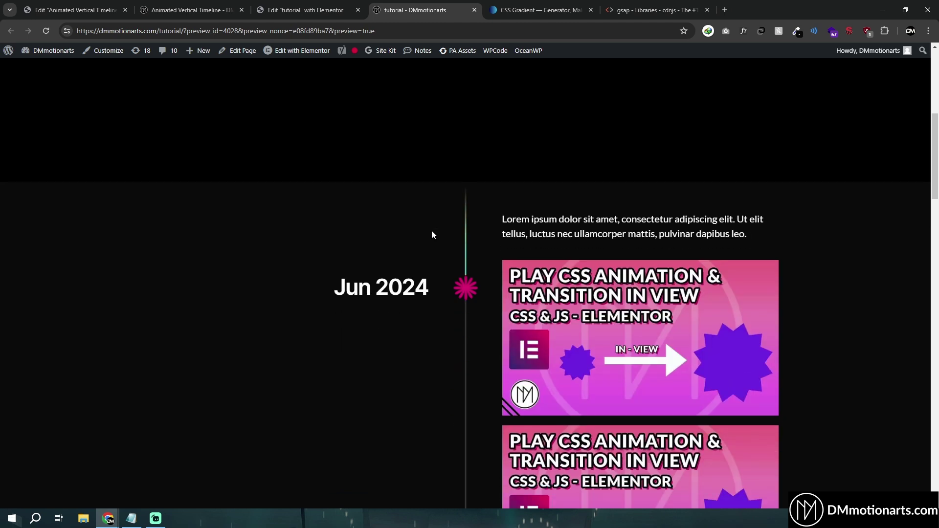
scroll(432, 230, down, 4)
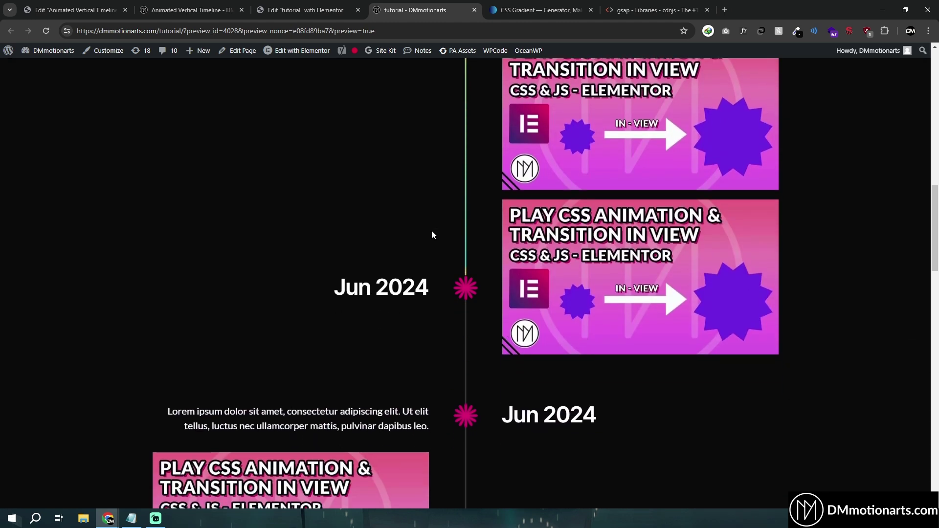
scroll(432, 230, down, 4)
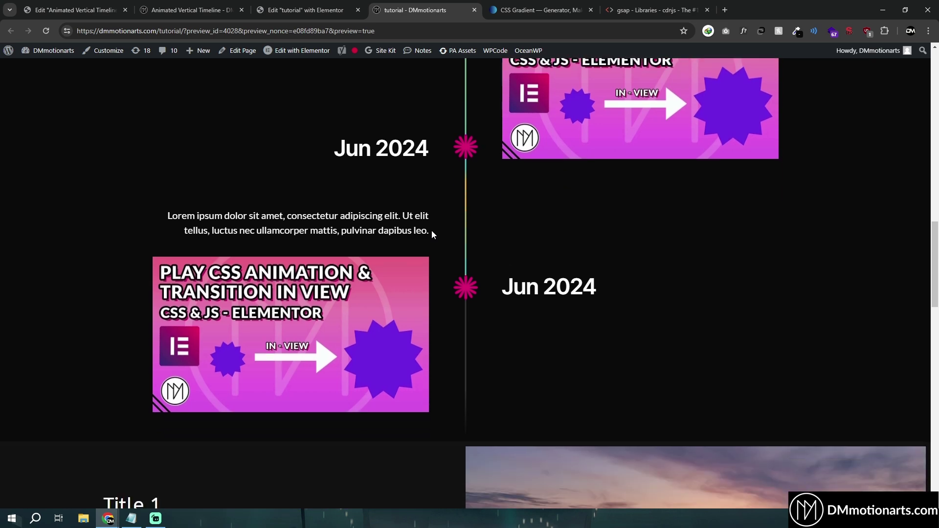
scroll(431, 231, down, 3)
scroll(432, 230, up, 3)
scroll(431, 231, up, 10)
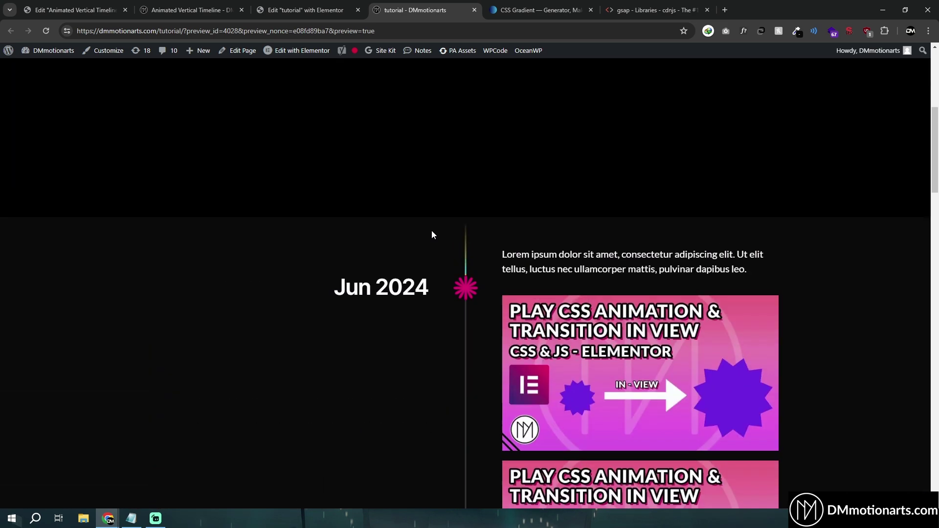
scroll(432, 231, up, 2)
scroll(432, 231, down, 10)
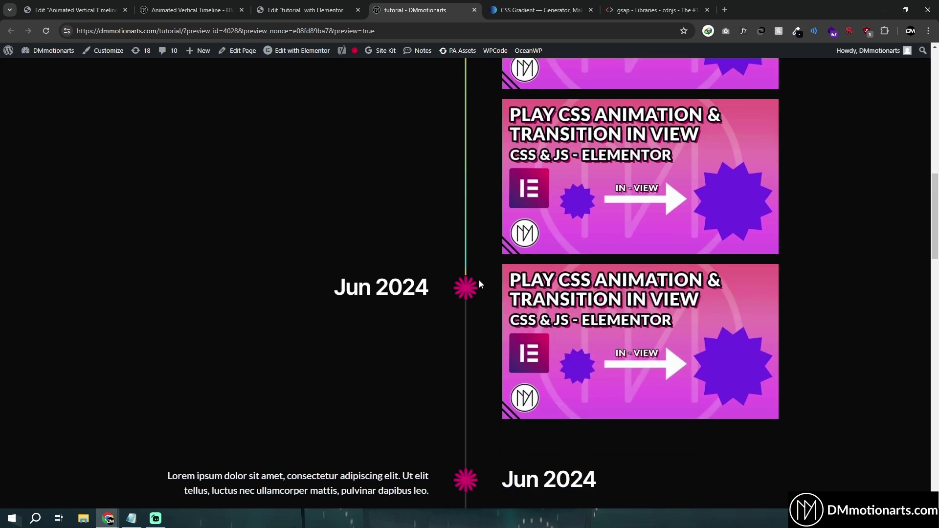
scroll(480, 284, down, 5)
Open the HTML widget below the timeline in the Elementor editor and inspect the top:50vh line of .dm-timeline-left
key(ctrl+shift+Tab)
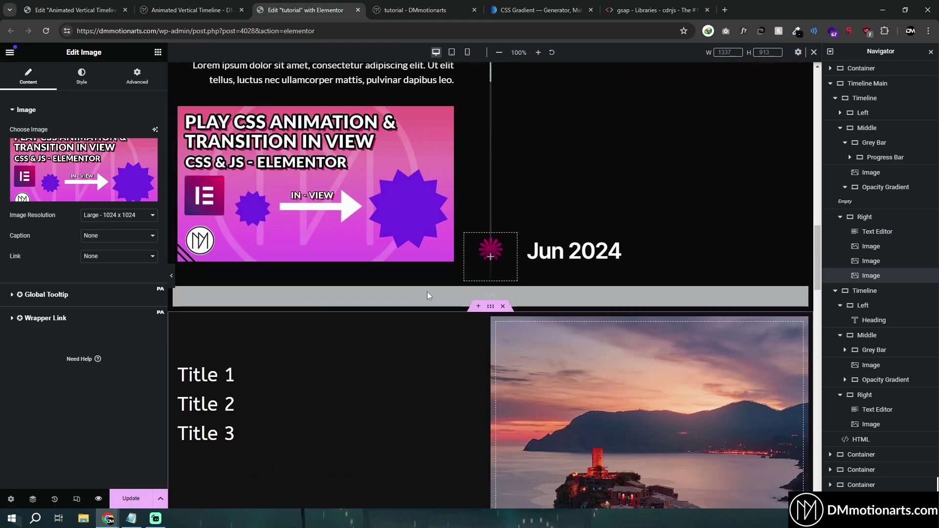
click(428, 295)
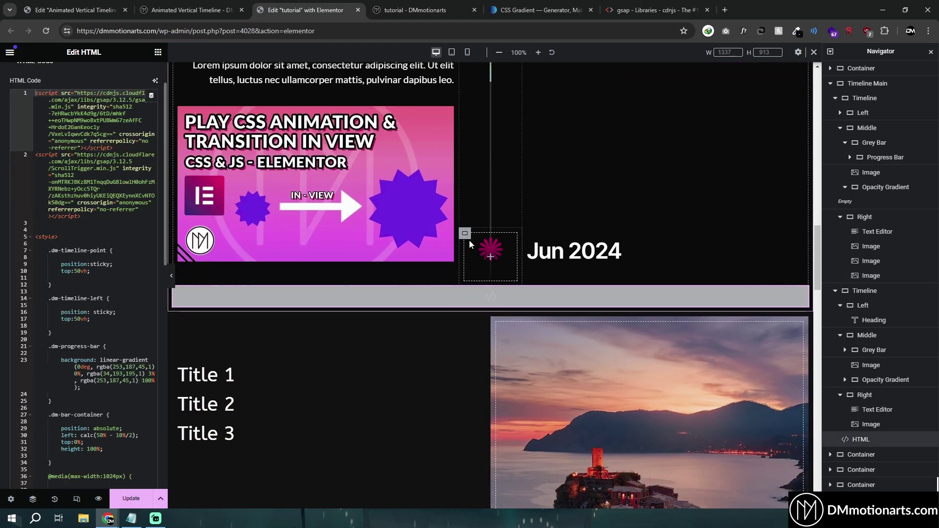
key(ctrl+Tab)
click(302, 4)
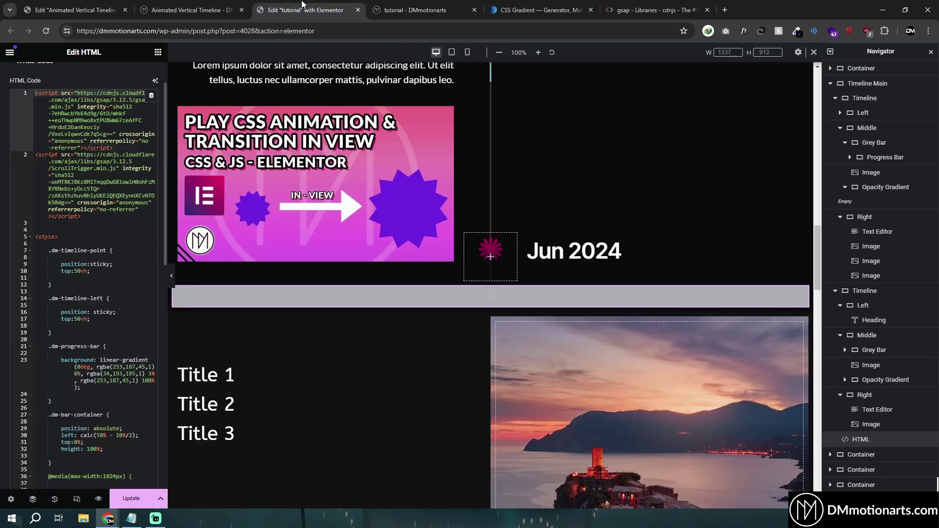
click(74, 319)
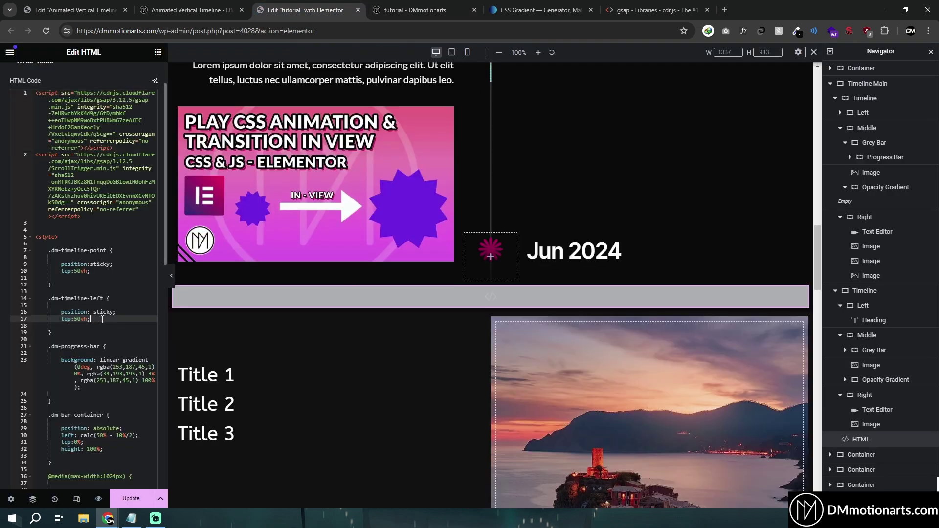
Return to the tutorial preview and check how the sticky dates and point icons line up with the progress bar's tip
key(ctrl+Tab)
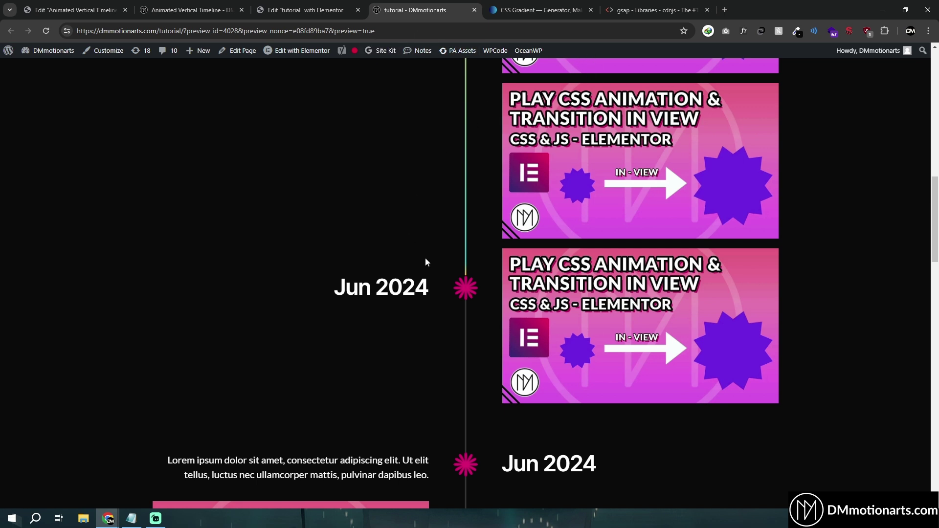
scroll(468, 289, up, 5)
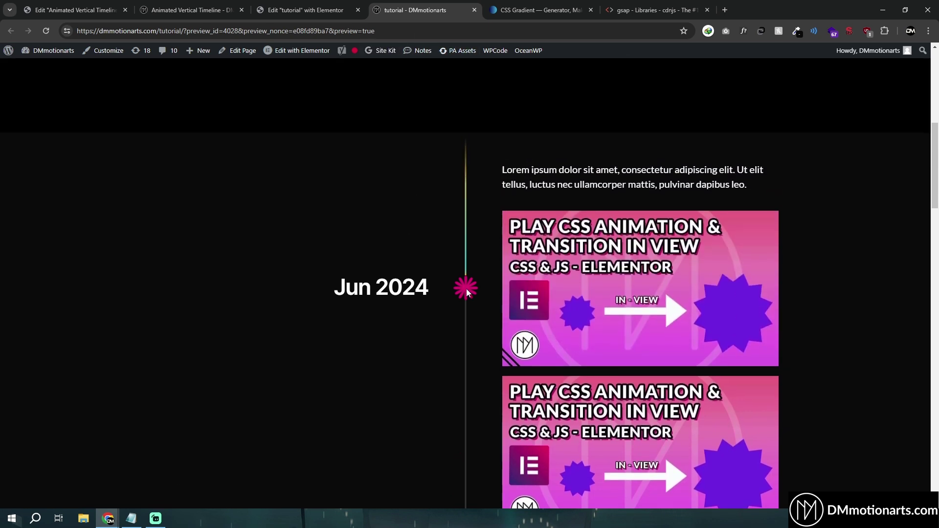
scroll(467, 232, down, 5)
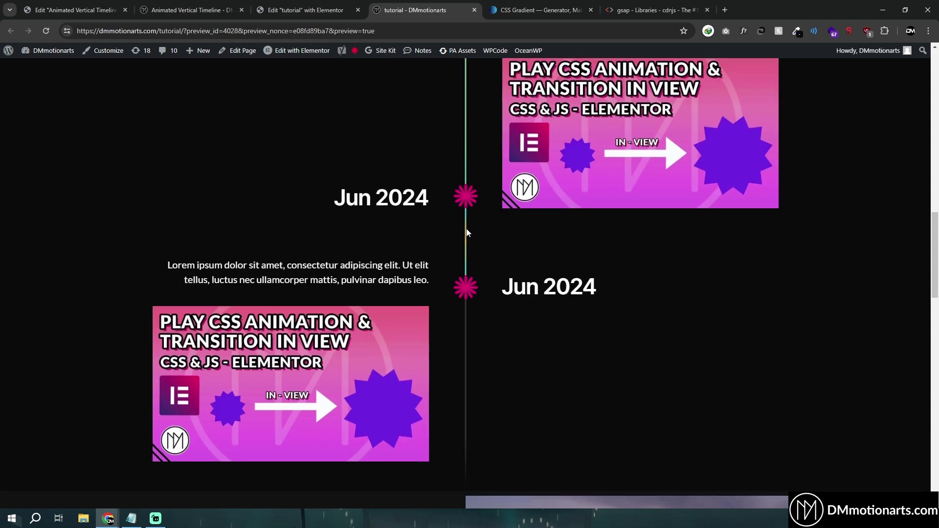
scroll(468, 232, up, 10)
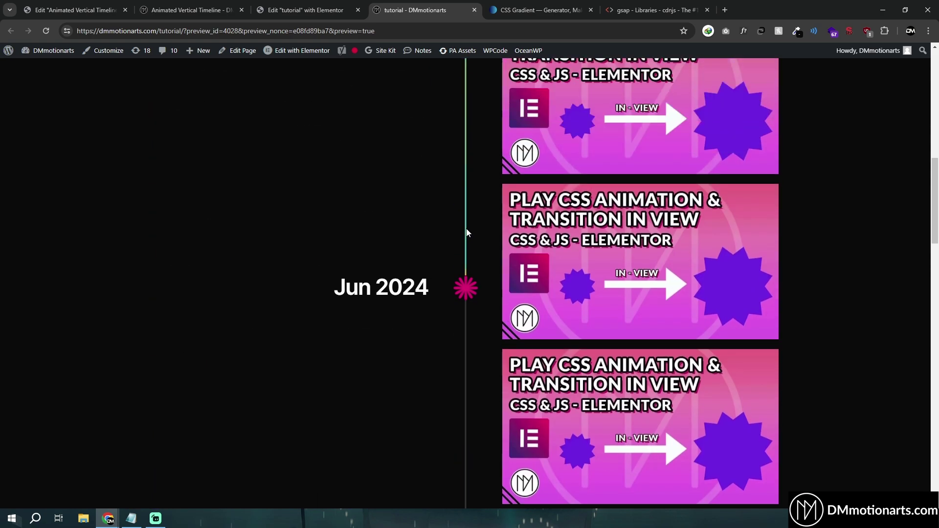